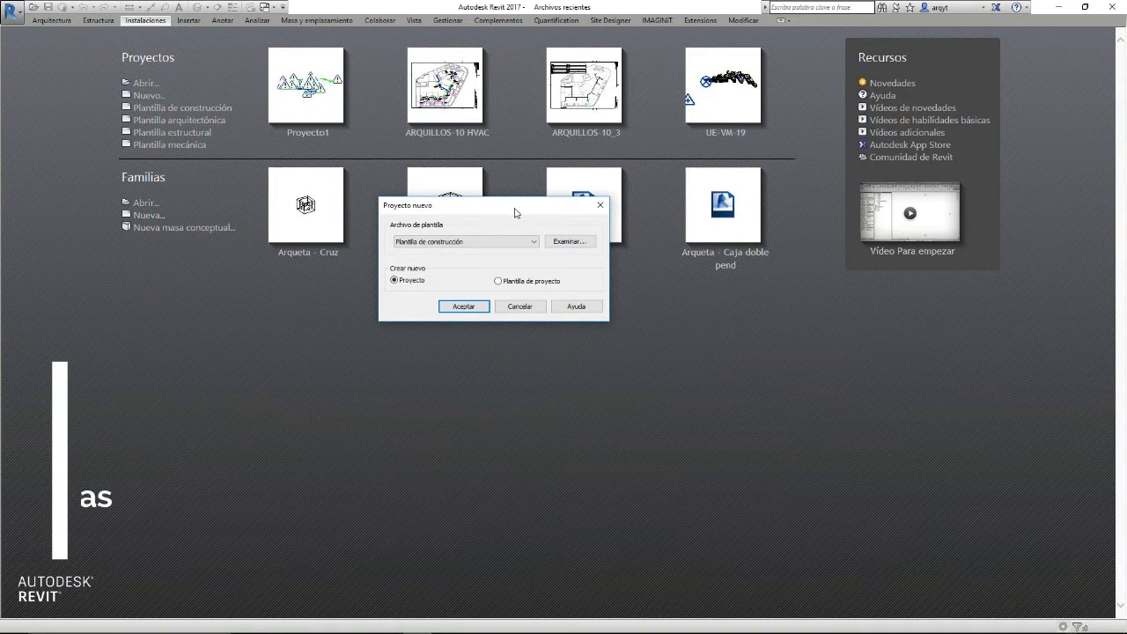
# Create a new project from the Plantilla mecánica template
pyautogui.click(527, 242)
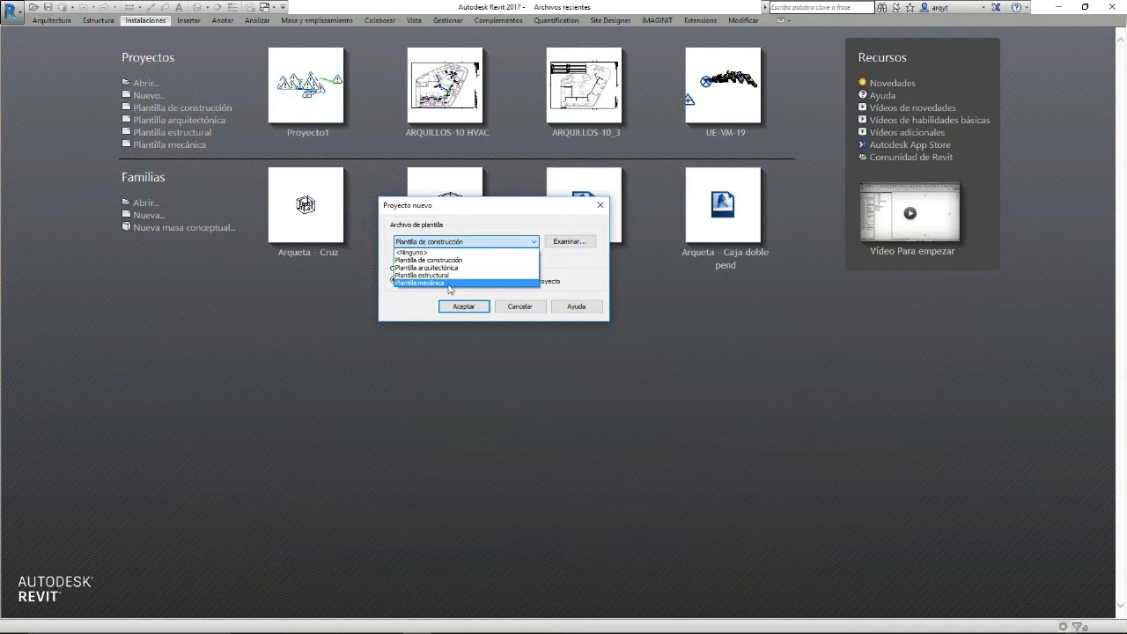
pyautogui.click(453, 283)
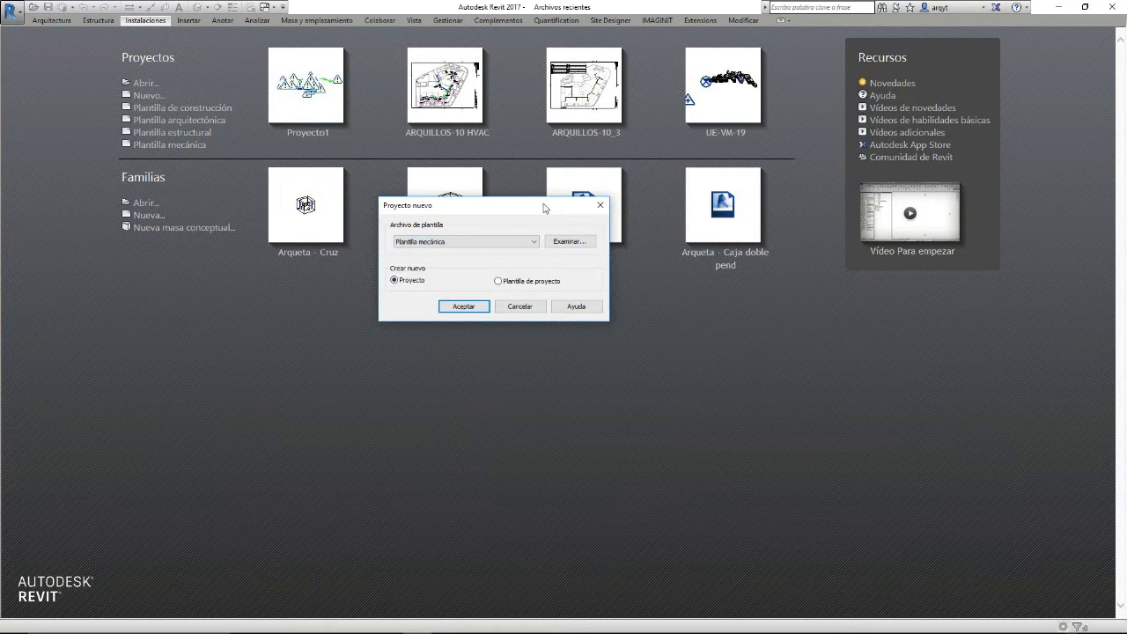
pyautogui.moveTo(491, 204); pyautogui.dragTo(464, 219)
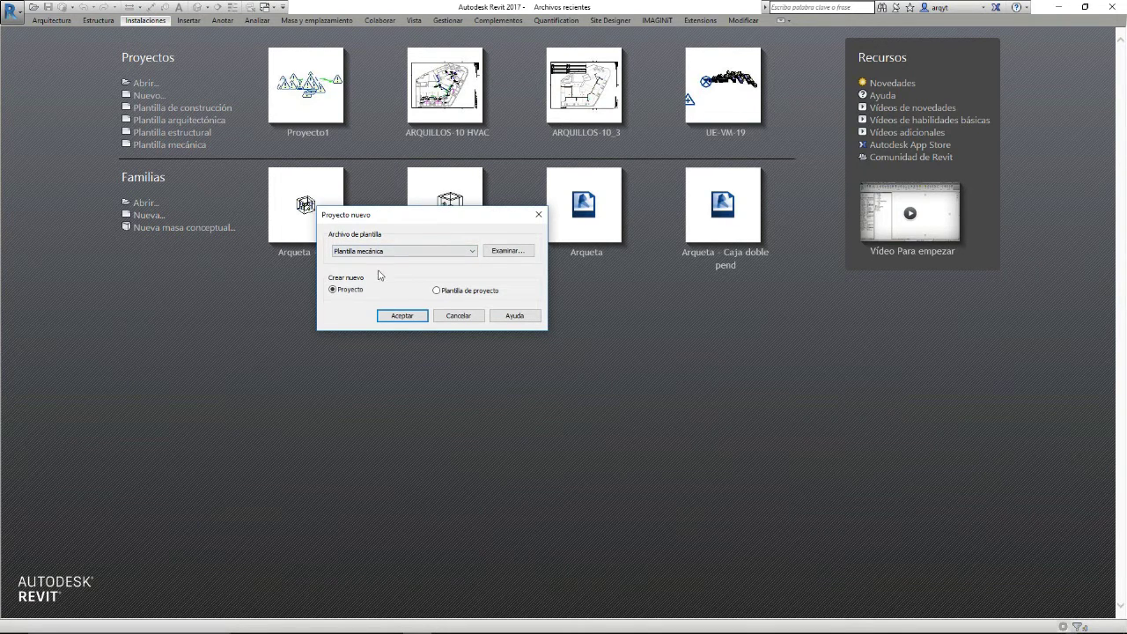
pyautogui.click(405, 316)
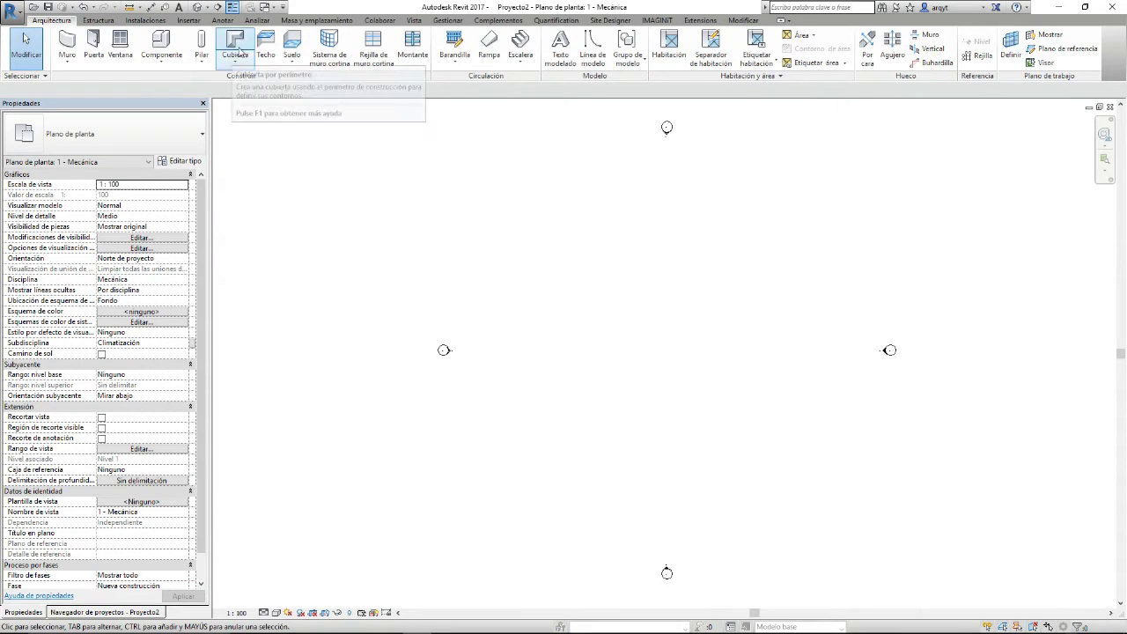
# Start placing a pipe of type Norma and set its offset to 0 mm
pyautogui.click(146, 22)
pyautogui.moveTo(558, 336); pyautogui.dragTo(488, 329, button='middle')
pyautogui.scroll(-1, 544, 322)
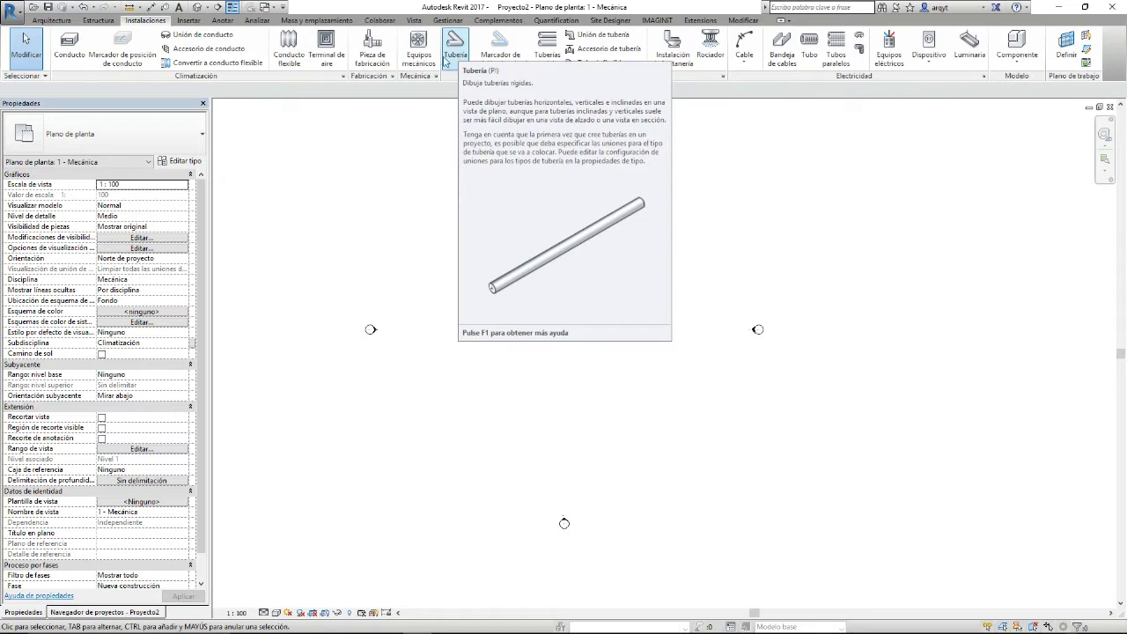
pyautogui.click(452, 63)
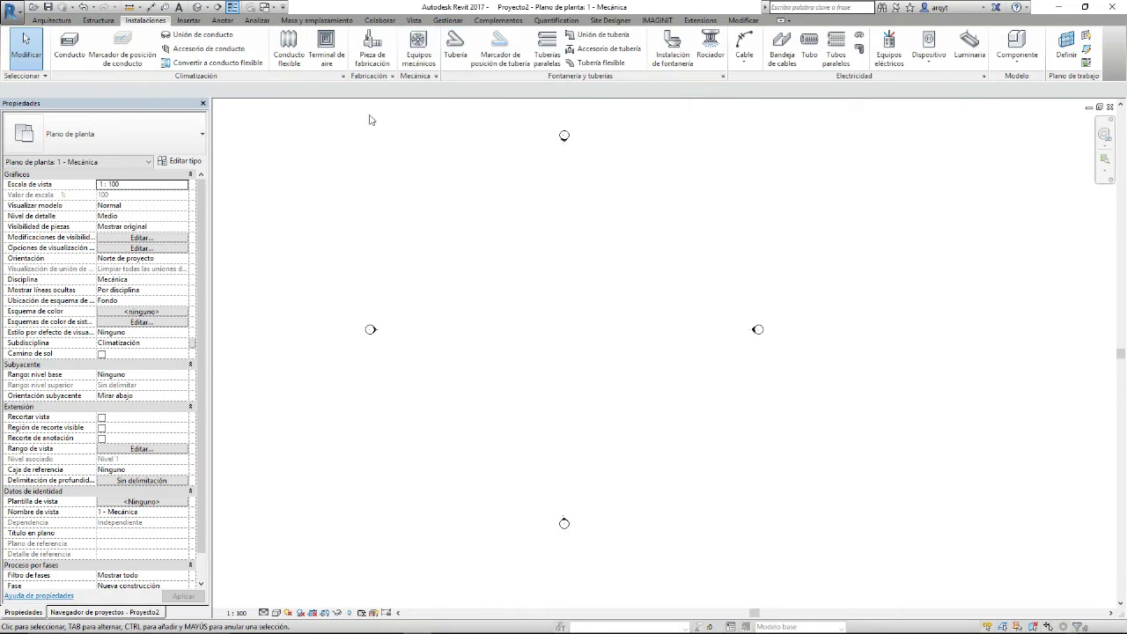
pyautogui.click(456, 51)
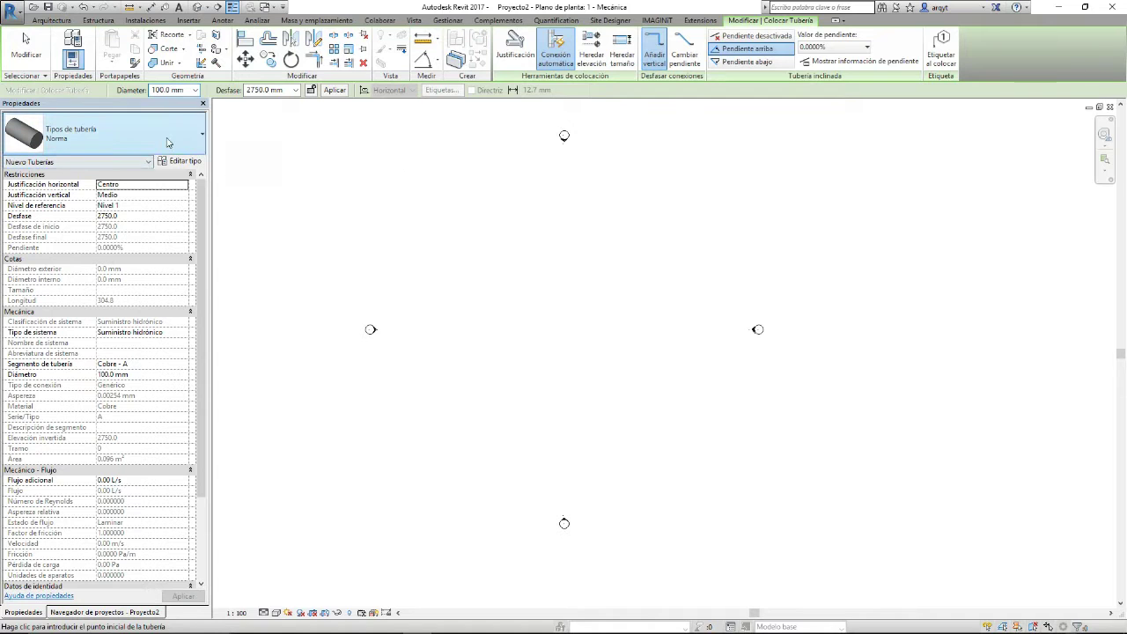
pyautogui.click(177, 143)
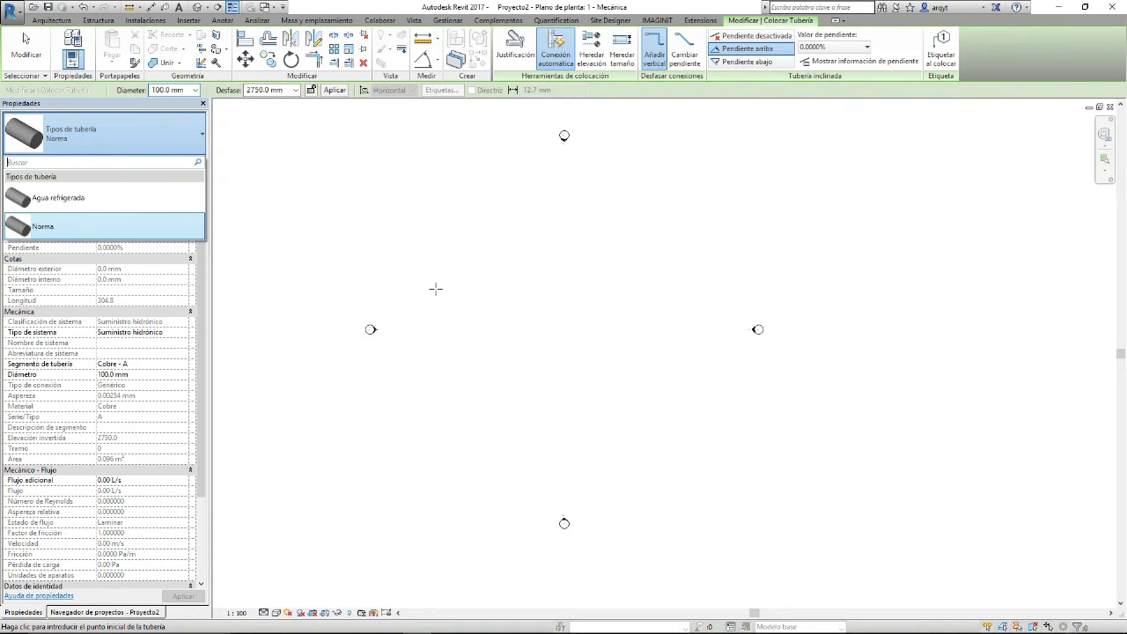
pyautogui.click(295, 93)
pyautogui.click(295, 92)
pyautogui.click(282, 90)
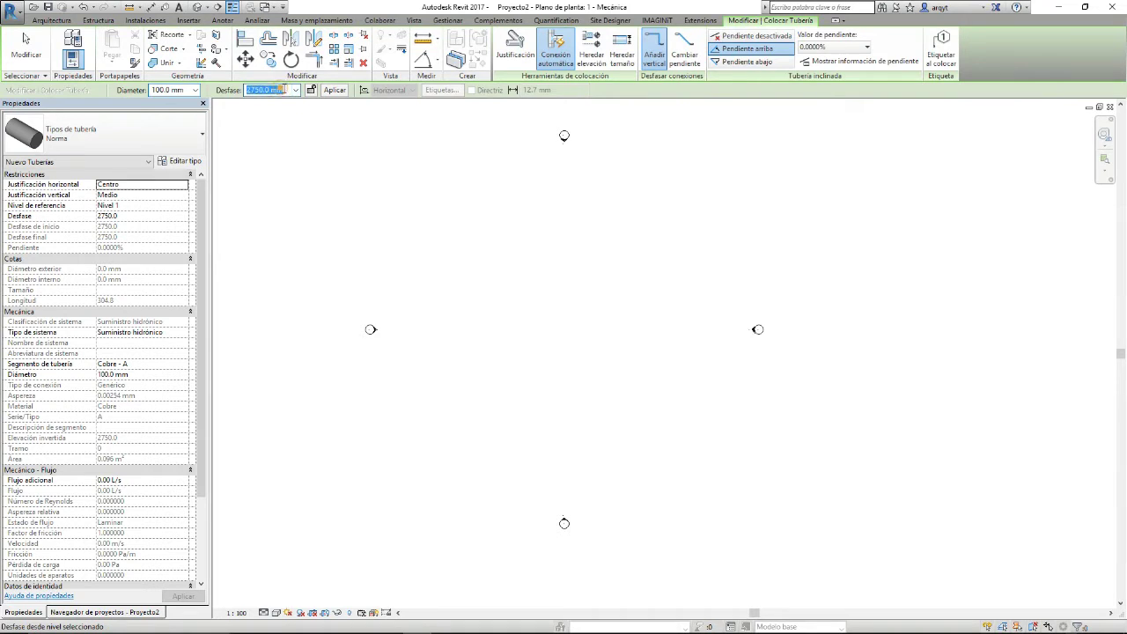
pyautogui.write('0')
pyautogui.press('Return')
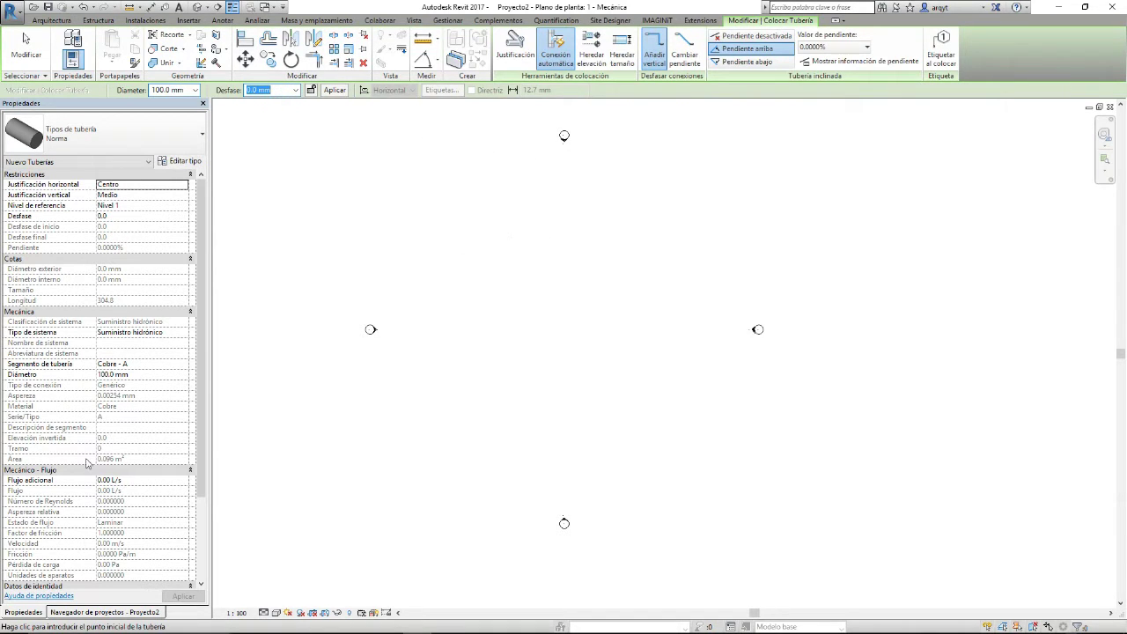
# Examine the Fontanería and Mecánica disciplines in the project's view list, down to the Climatización floor plans
pyautogui.click(124, 613)
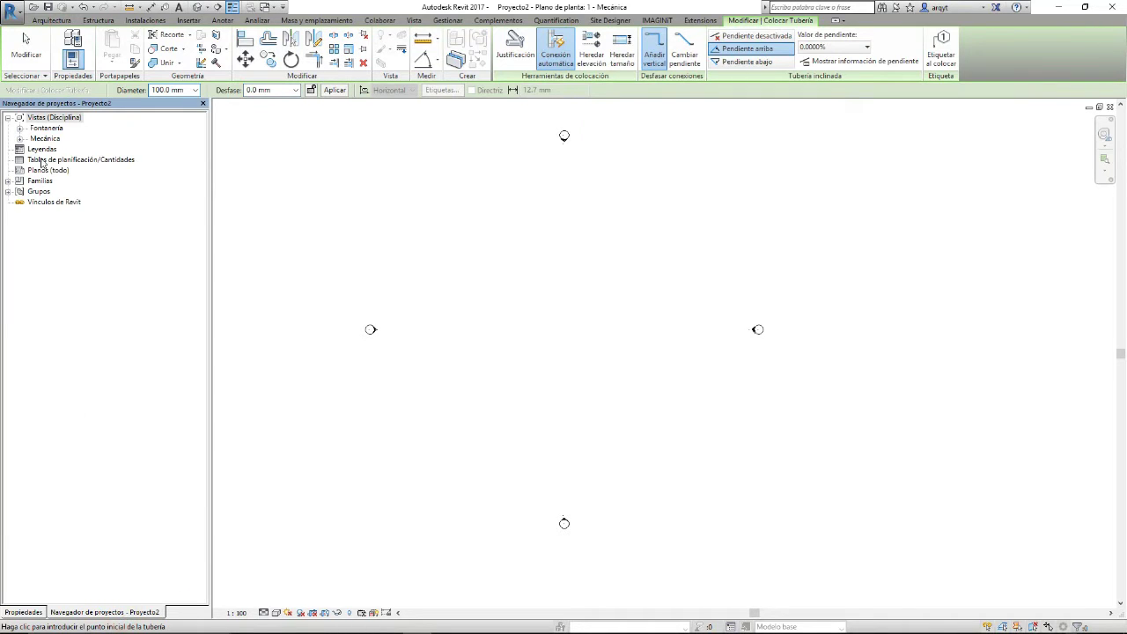
pyautogui.click(19, 128)
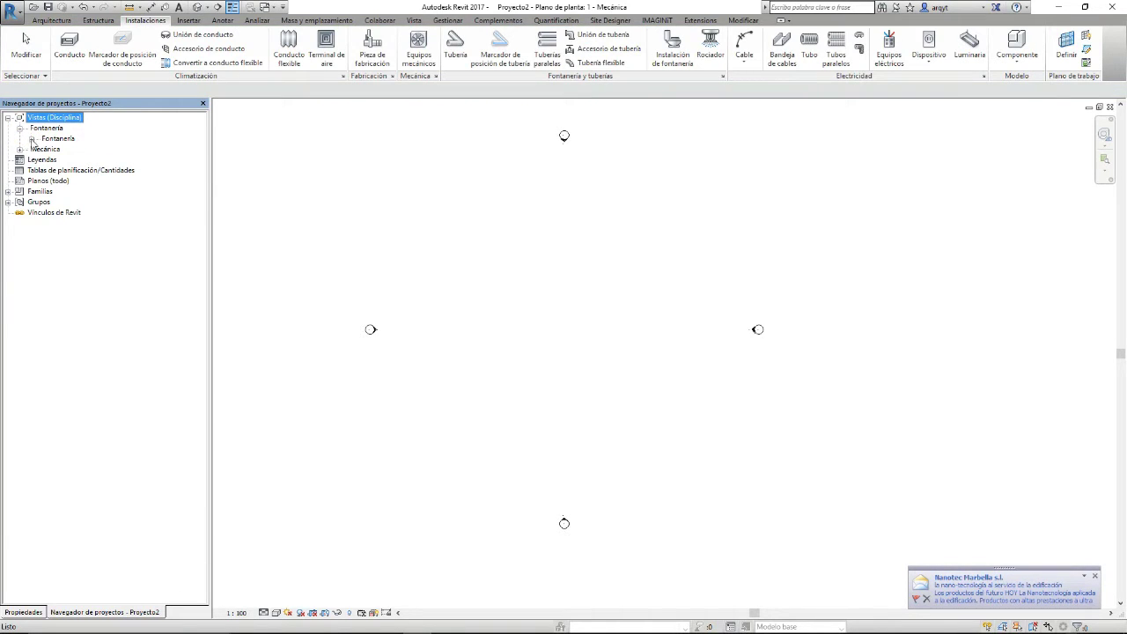
pyautogui.click(20, 149)
pyautogui.click(31, 161)
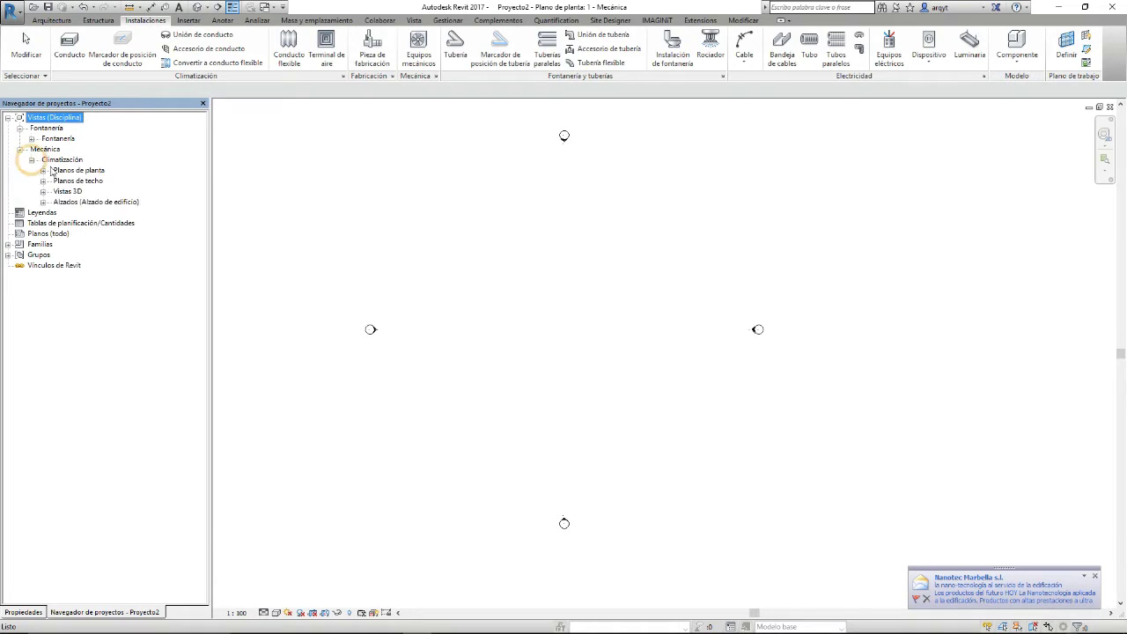
pyautogui.click(42, 170)
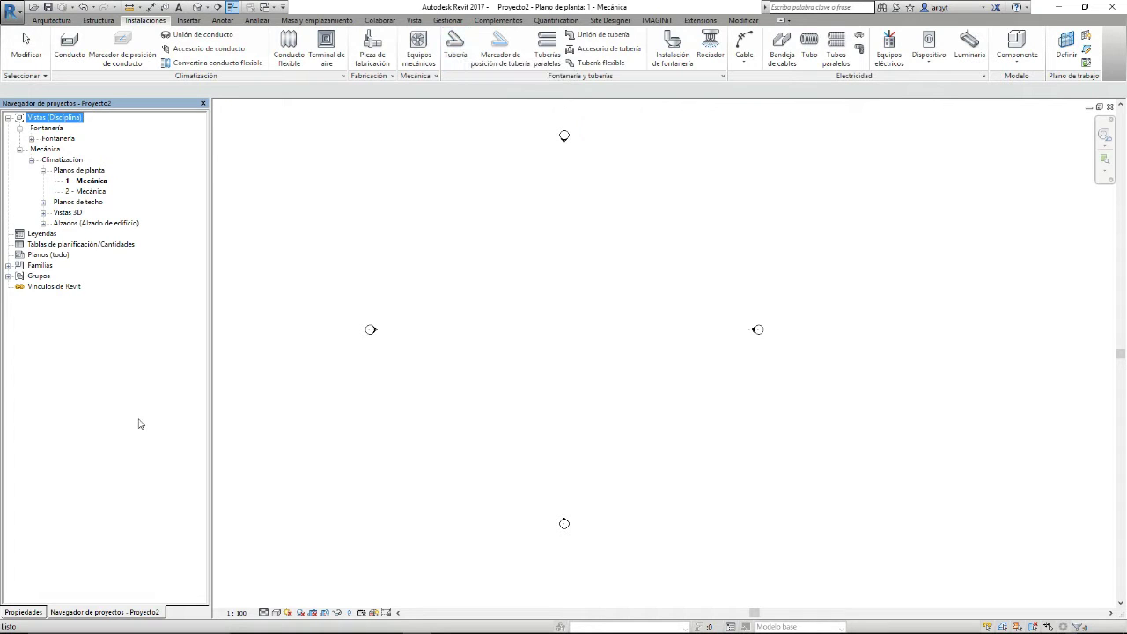
pyautogui.click(30, 612)
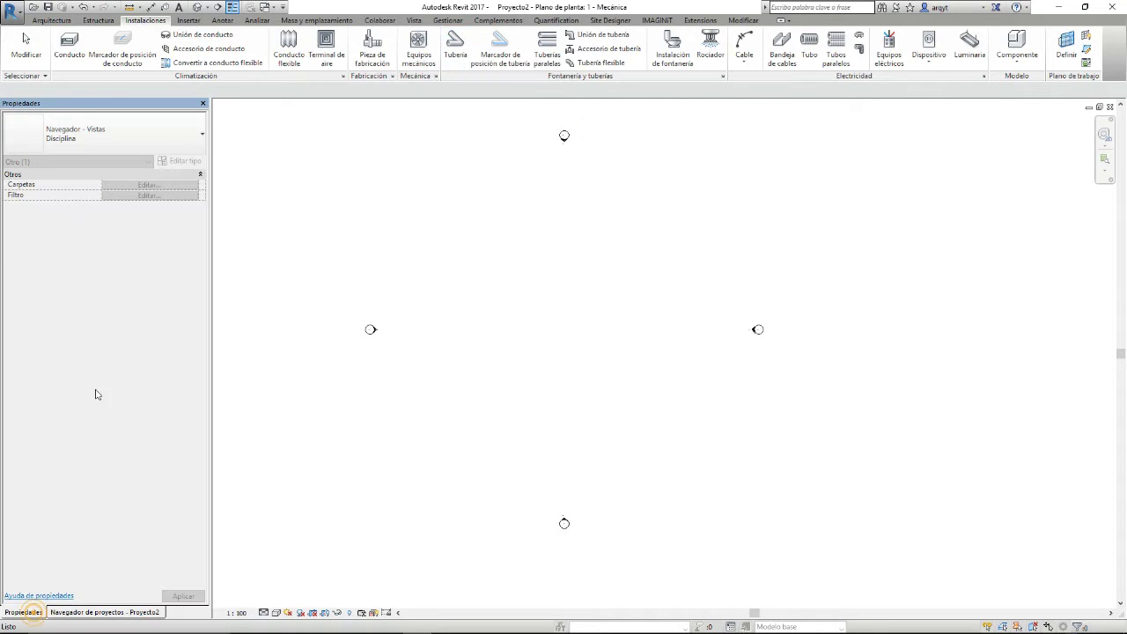
# Restart the Pipe command with an upward slope of 4.0000% and the Cambiar pendiente offset connection option
pyautogui.click(456, 44)
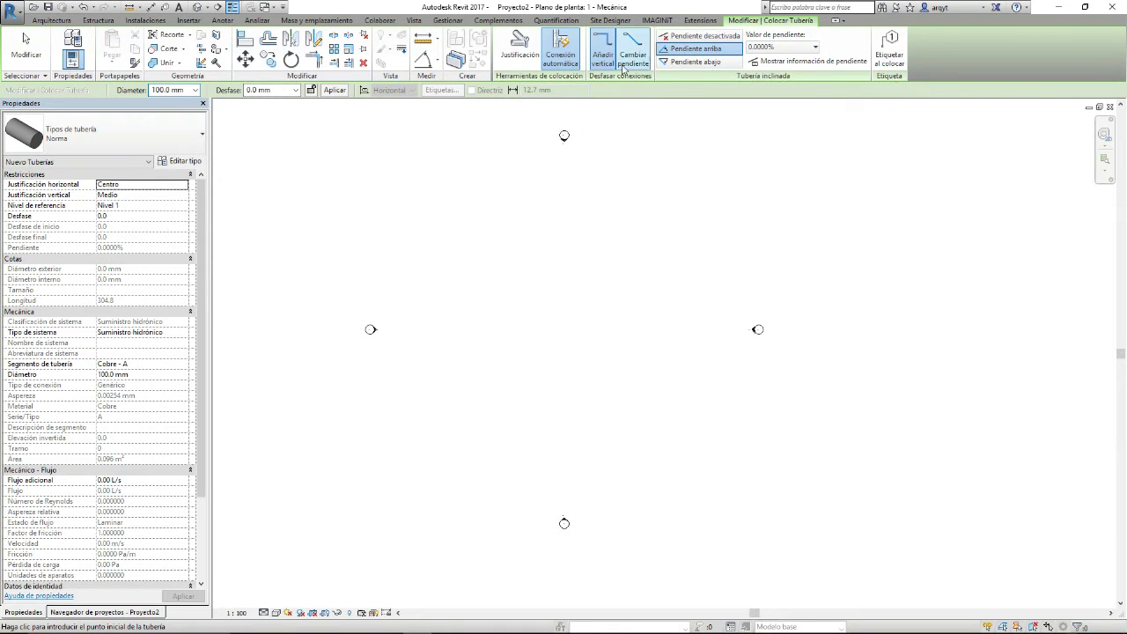
pyautogui.click(763, 48)
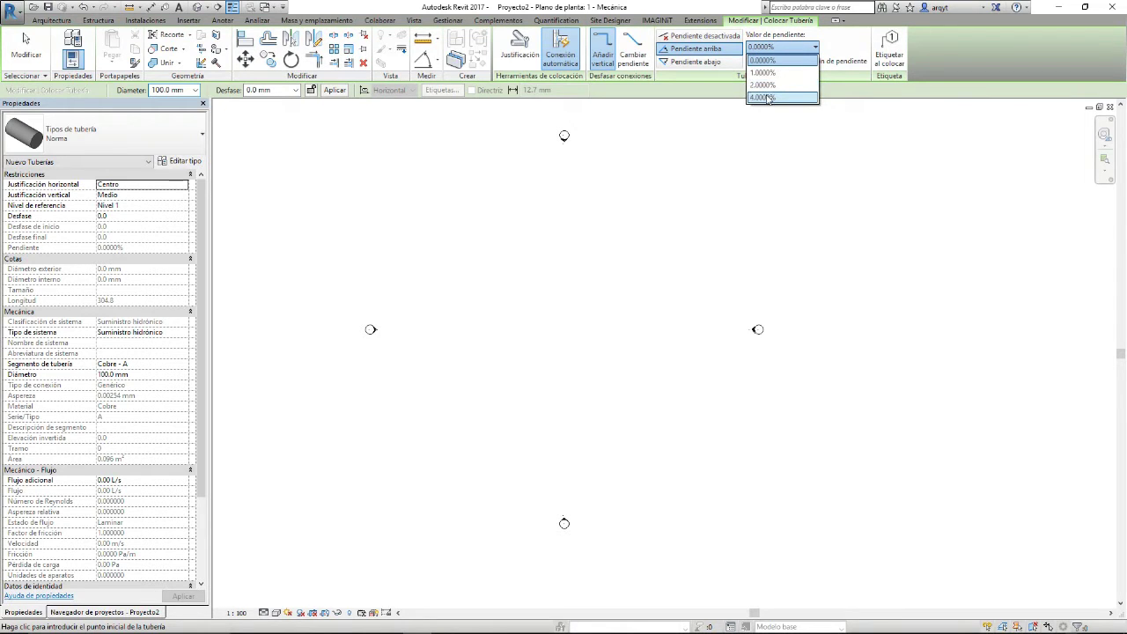
pyautogui.click(762, 97)
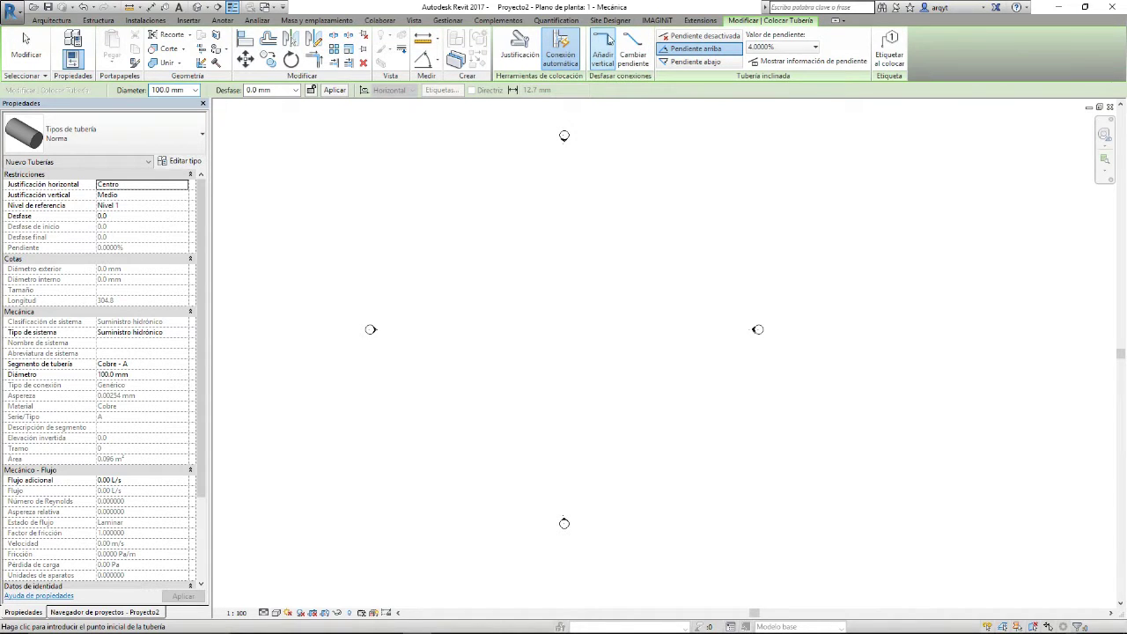
pyautogui.click(610, 55)
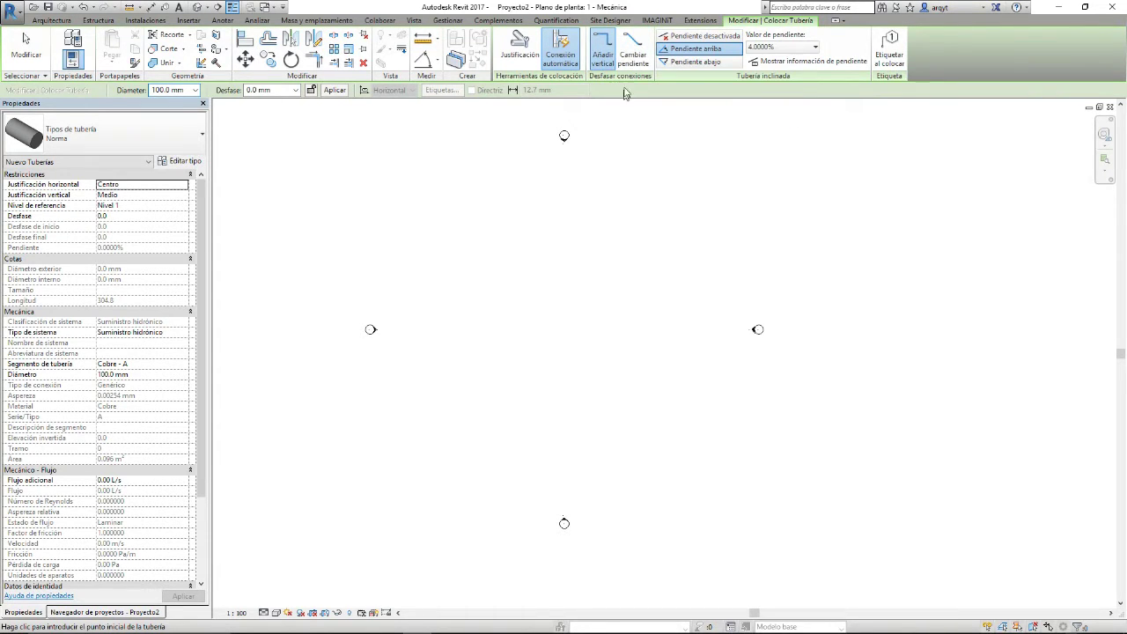
pyautogui.click(632, 53)
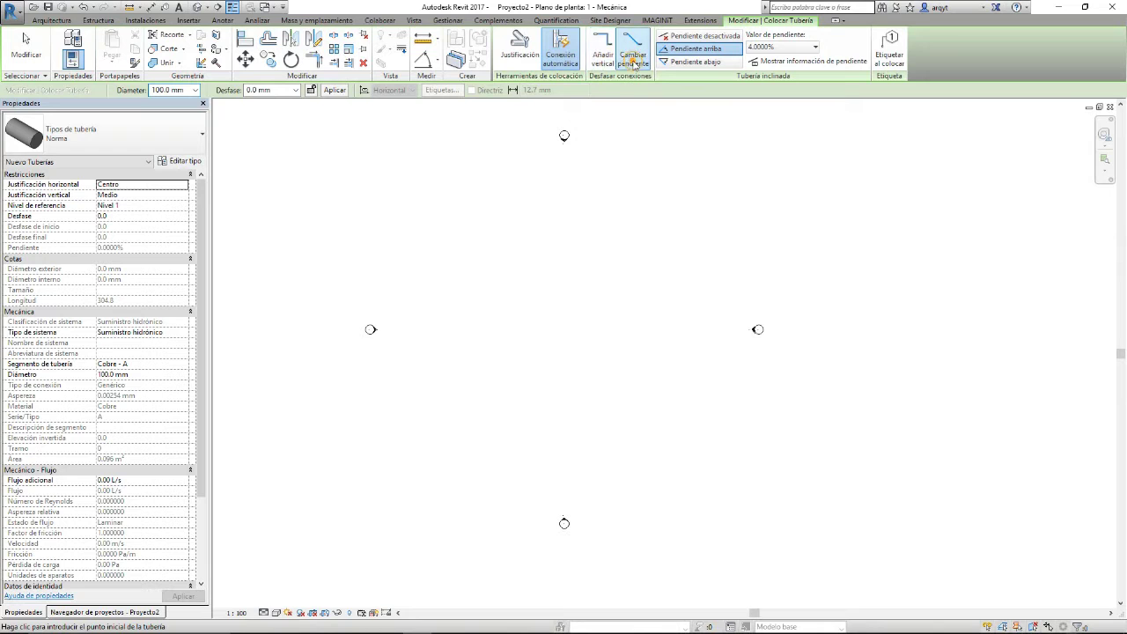
# Draw a zigzag pipe run of five segments across the middle of the plan, with a first horizontal leg about 8000 mm long
pyautogui.click(446, 312)
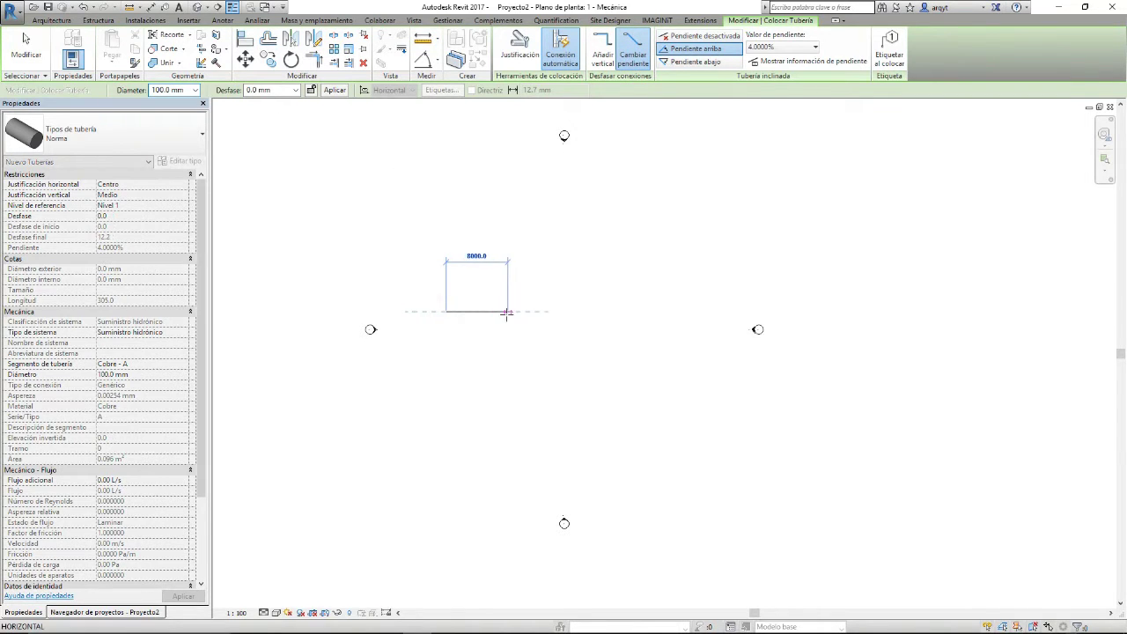
pyautogui.click(506, 312)
pyautogui.click(602, 321)
pyautogui.click(628, 343)
pyautogui.click(689, 341)
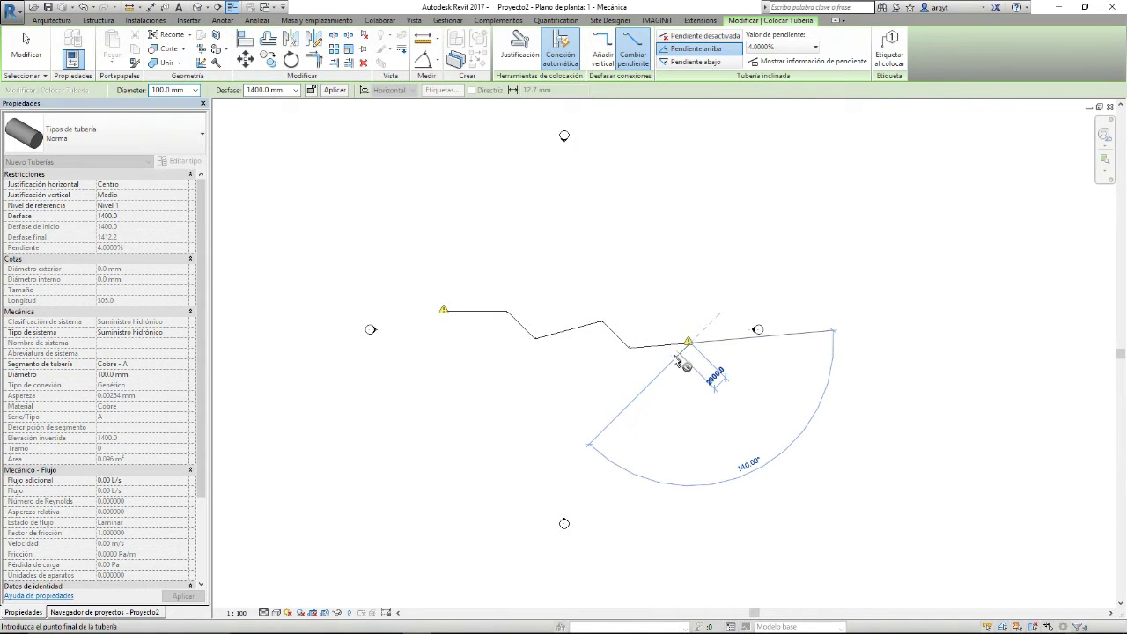
pyautogui.press('Escape')
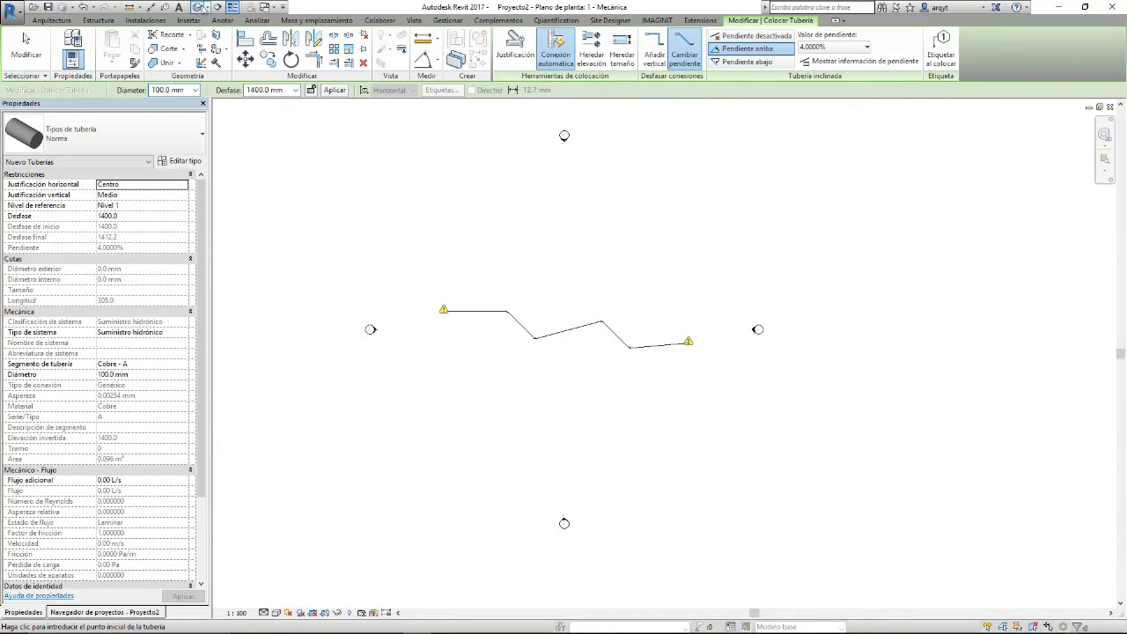
# Open the default 3D view, set its detail level to Alto and inspect the bends of the pipe run
pyautogui.click(195, 7)
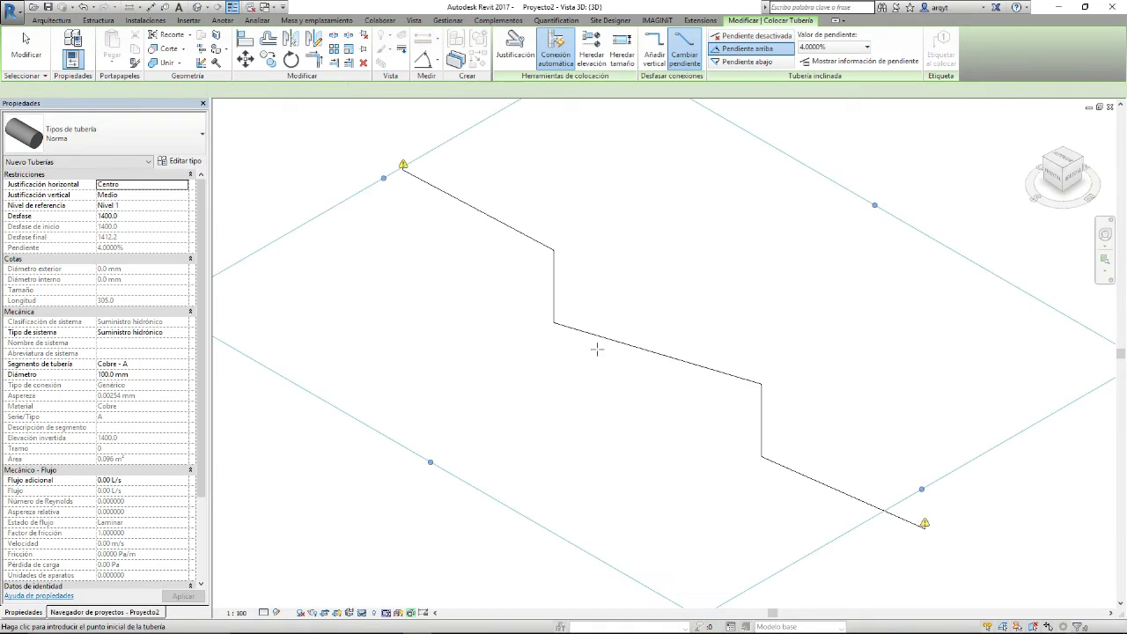
pyautogui.keyDown('shift'); pyautogui.moveTo(584, 416); pyautogui.dragTo(649, 373, button='middle'); pyautogui.keyUp('shift')
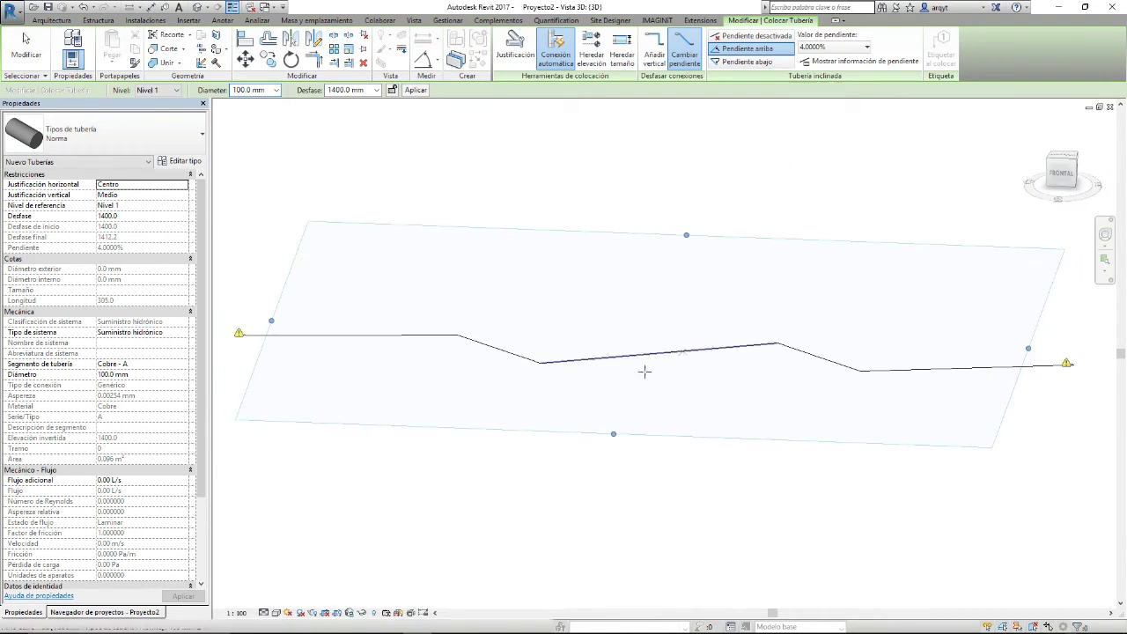
pyautogui.click(275, 612)
pyautogui.click(269, 588)
pyautogui.scroll(5, 439, 340)
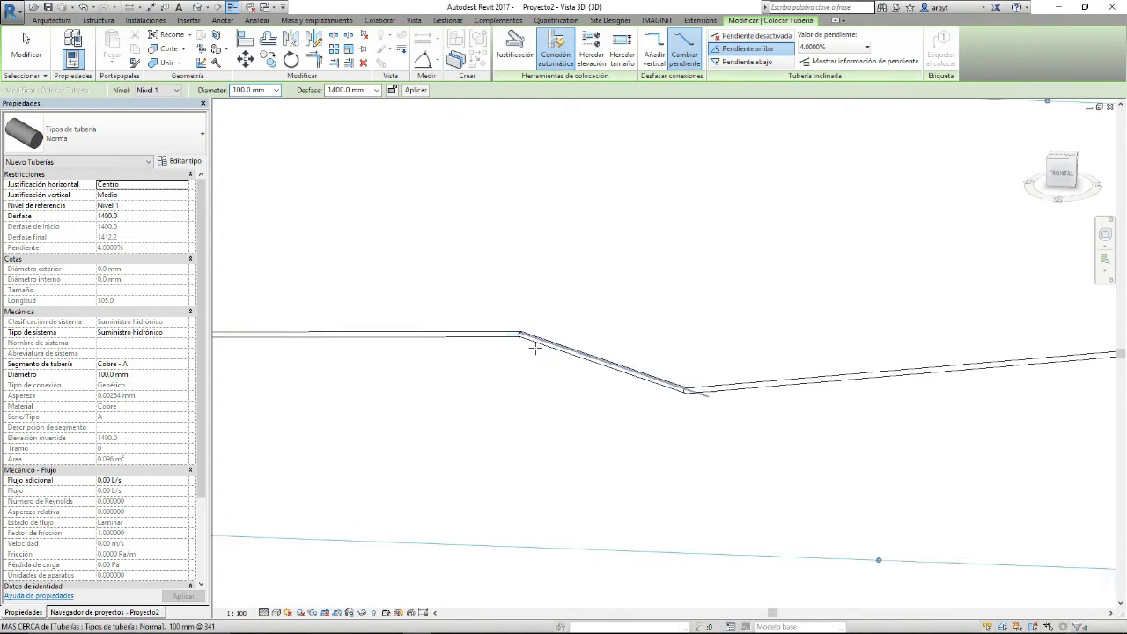
pyautogui.keyDown('shift'); pyautogui.moveTo(508, 348); pyautogui.dragTo(546, 378, button='middle'); pyautogui.keyUp('shift')
pyautogui.scroll(3, 467, 319)
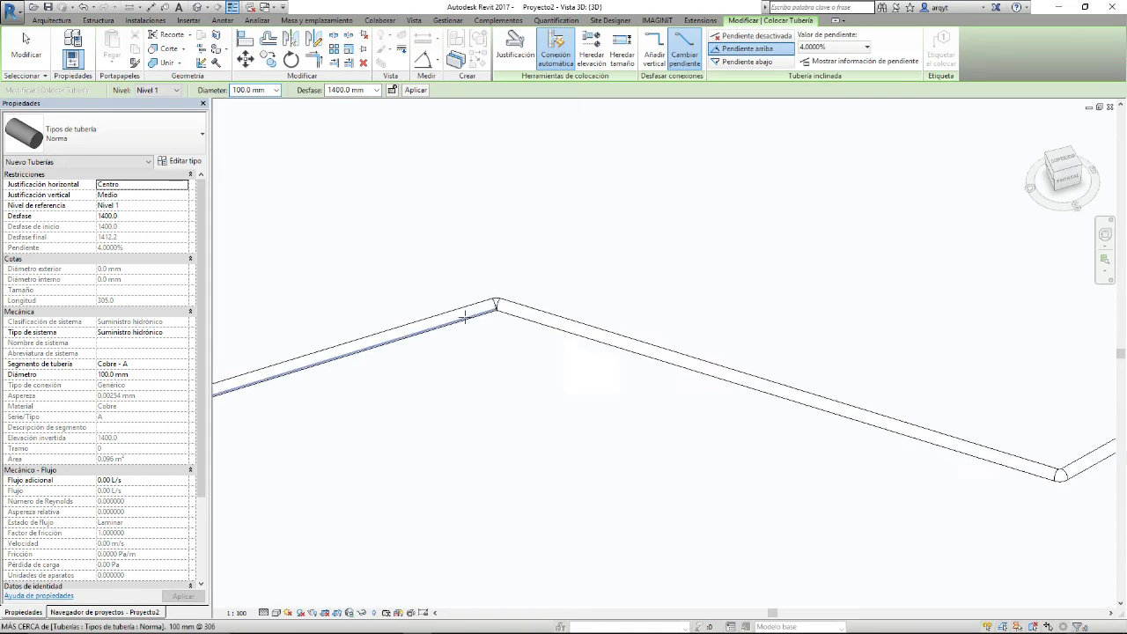
pyautogui.scroll(-2, 543, 315)
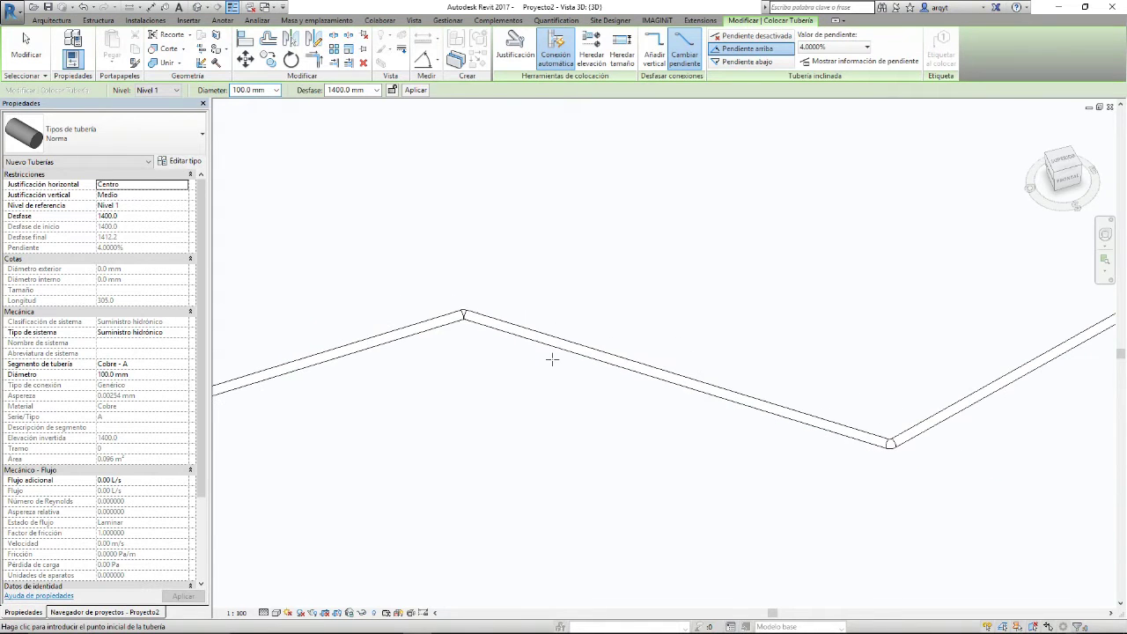
pyautogui.moveTo(810, 447); pyautogui.dragTo(697, 402, button='middle')
pyautogui.keyDown('shift'); pyautogui.moveTo(798, 409); pyautogui.dragTo(684, 392, button='middle'); pyautogui.keyUp('shift')
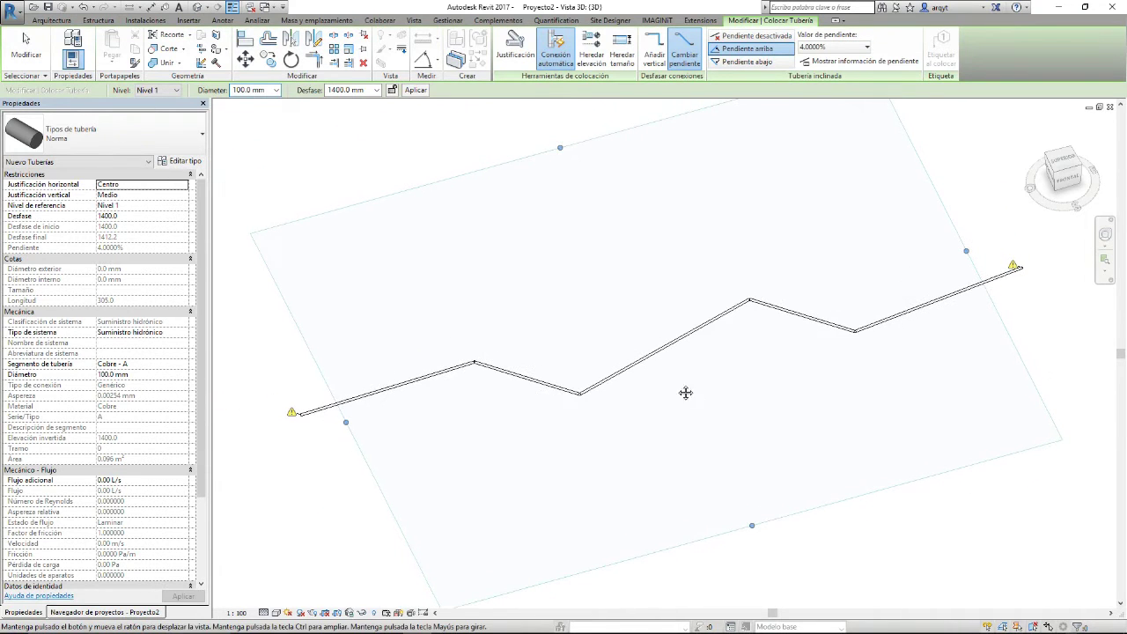
pyautogui.press('Escape')
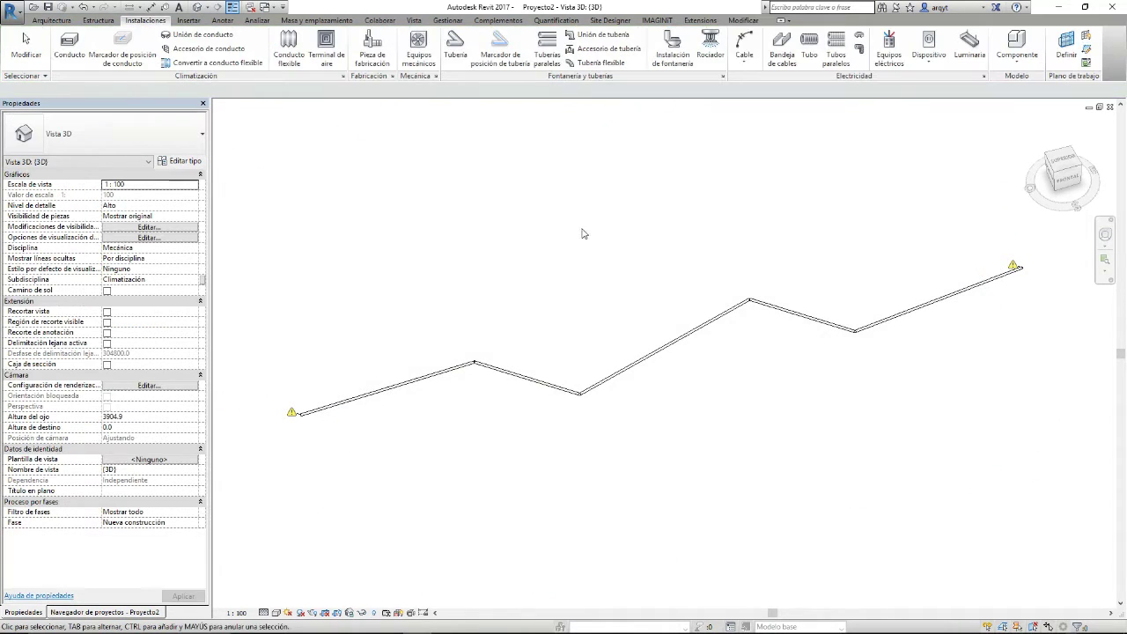
# Duplicate the Norma type of the run's first pipe segment as a new pipe type named PVC - Piezas
pyautogui.click(443, 375)
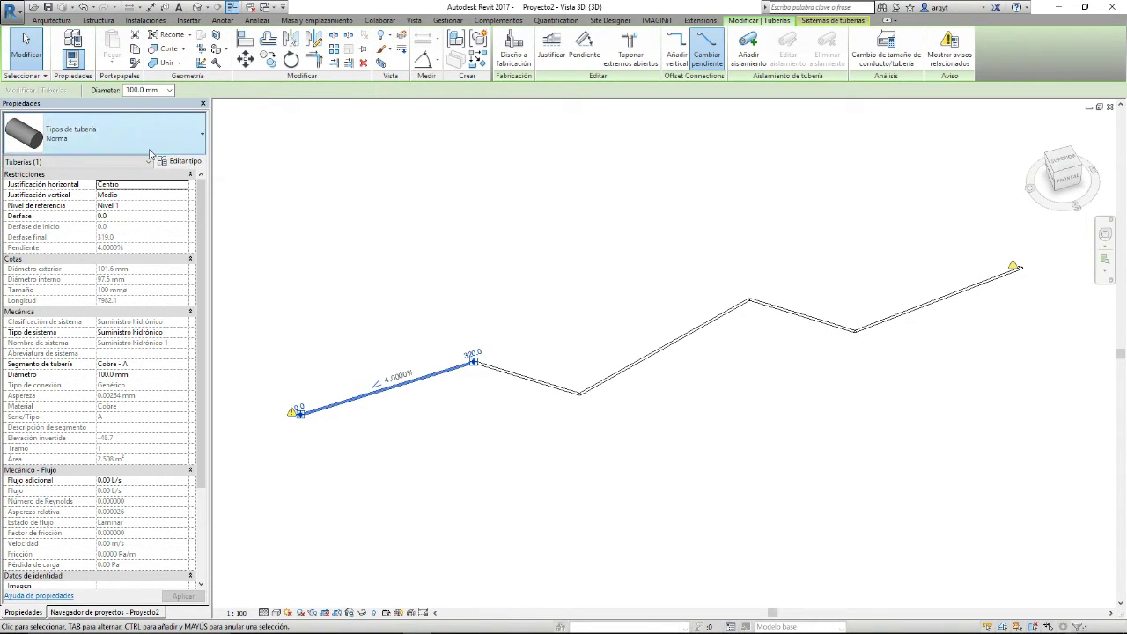
pyautogui.click(185, 161)
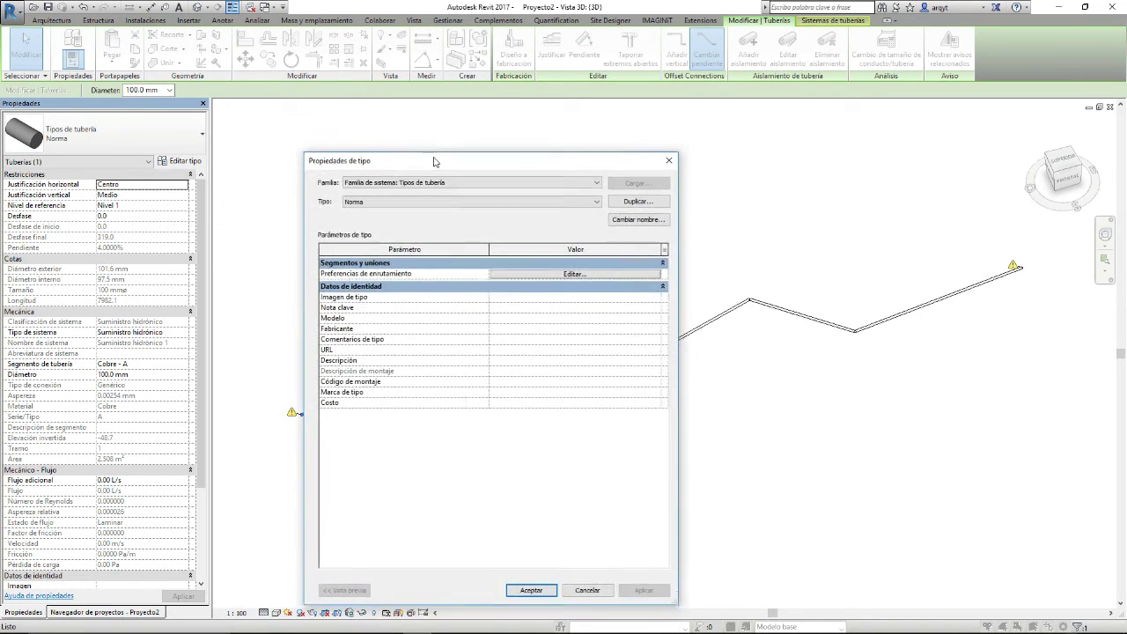
pyautogui.click(645, 190)
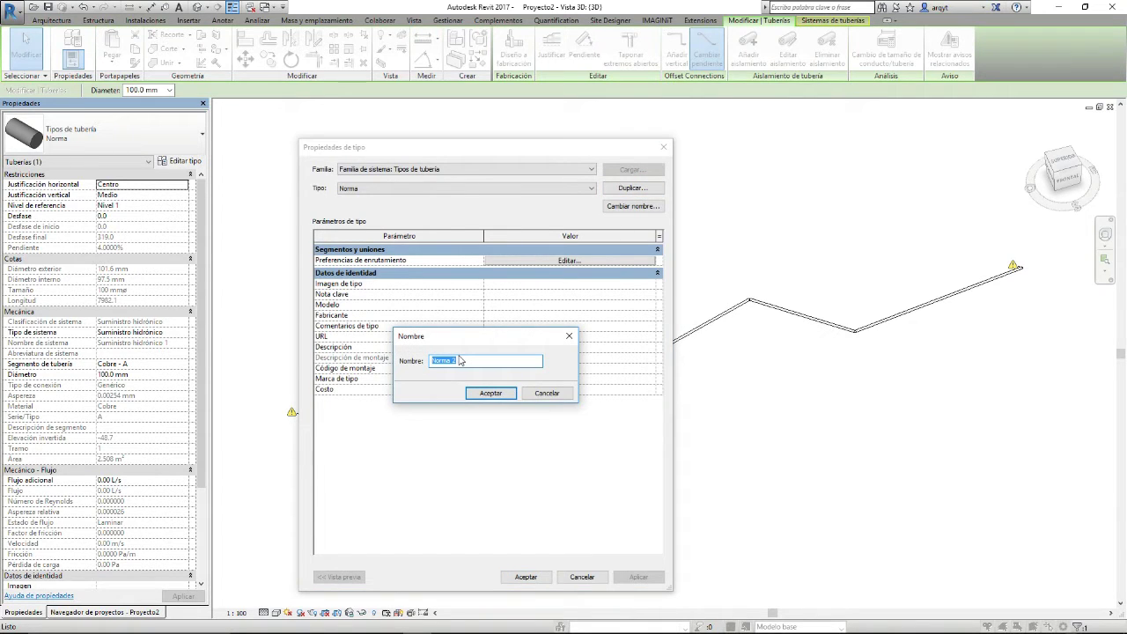
pyautogui.write('PVC - Piezas')
pyautogui.click(490, 393)
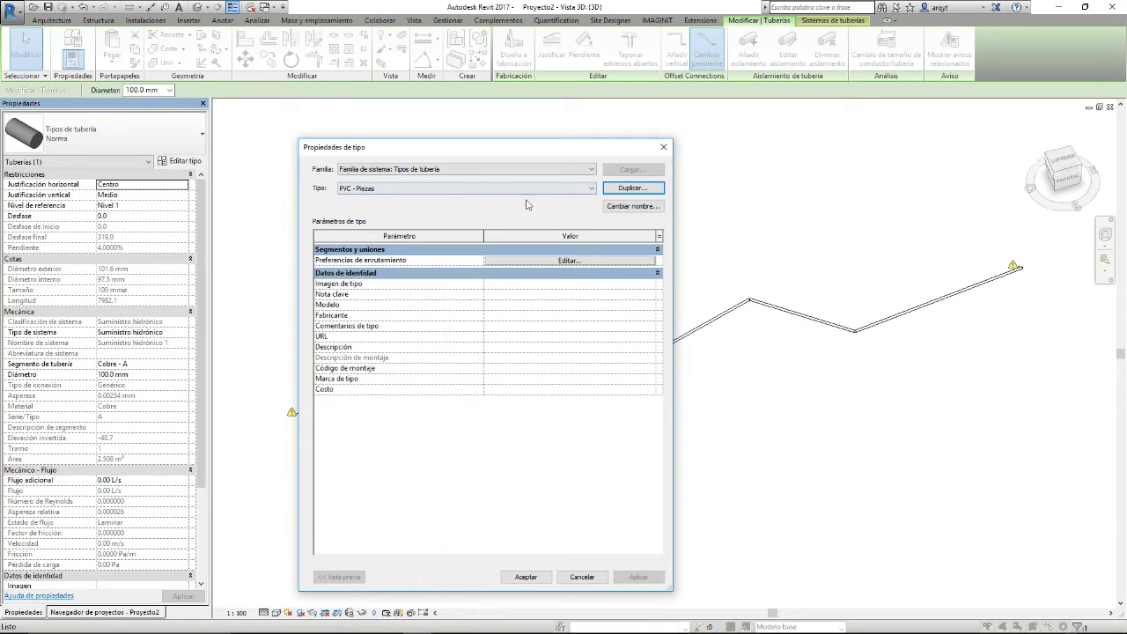
# Set the pipe segment in the PVC - Piezas routing preferences to Cloruro de polivinilo - Rígido - Serie 40
pyautogui.click(569, 261)
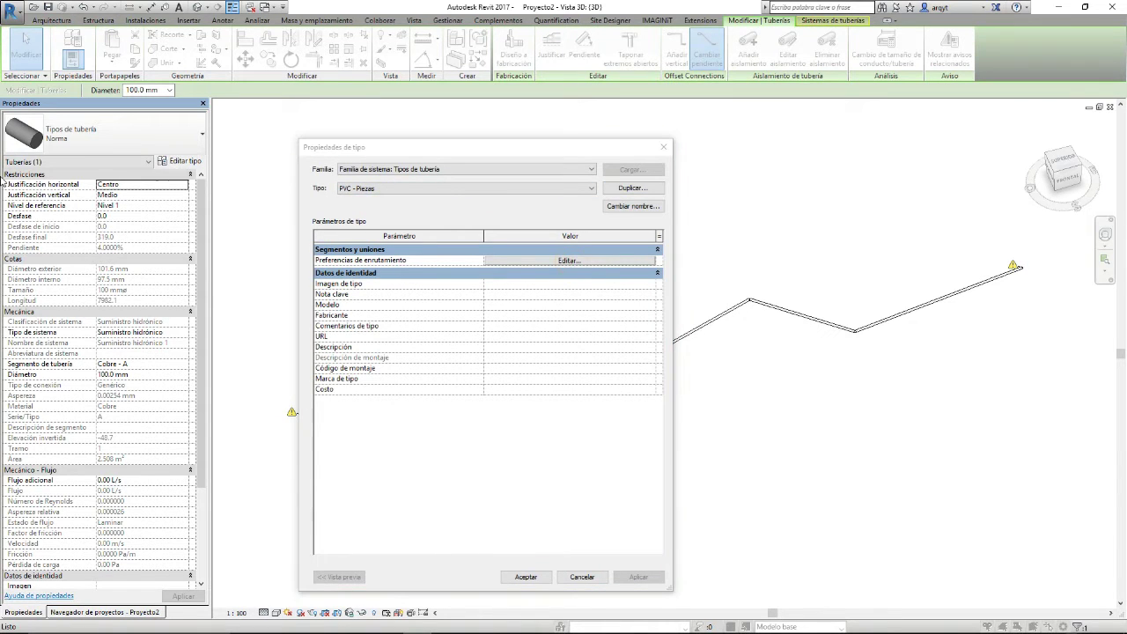
pyautogui.moveTo(579, 113); pyautogui.dragTo(701, 118)
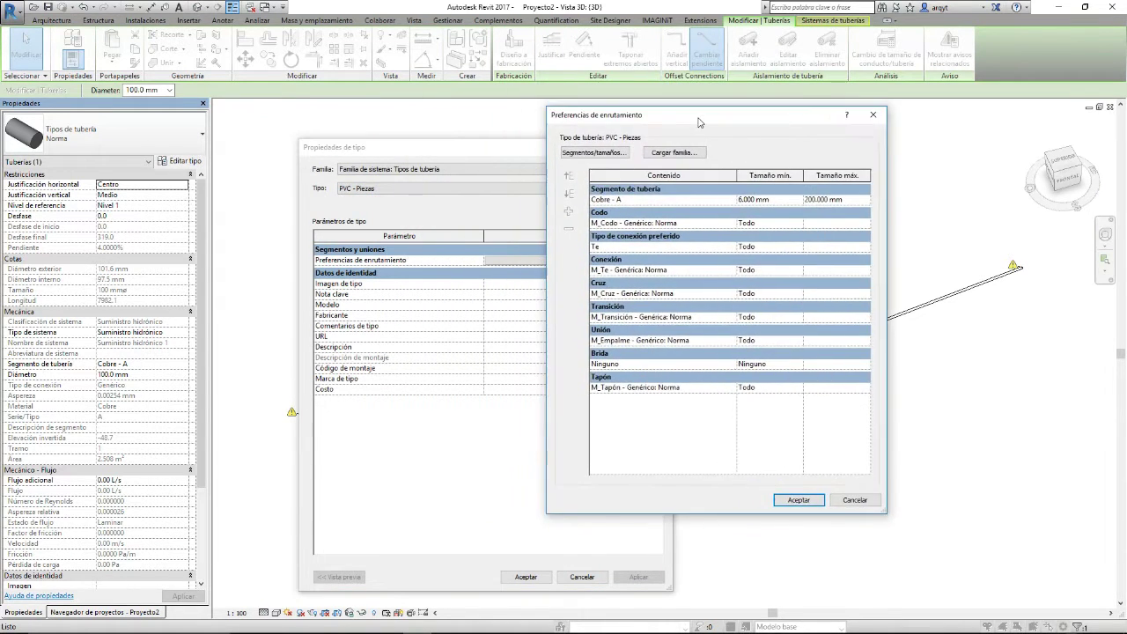
pyautogui.doubleClick(731, 201)
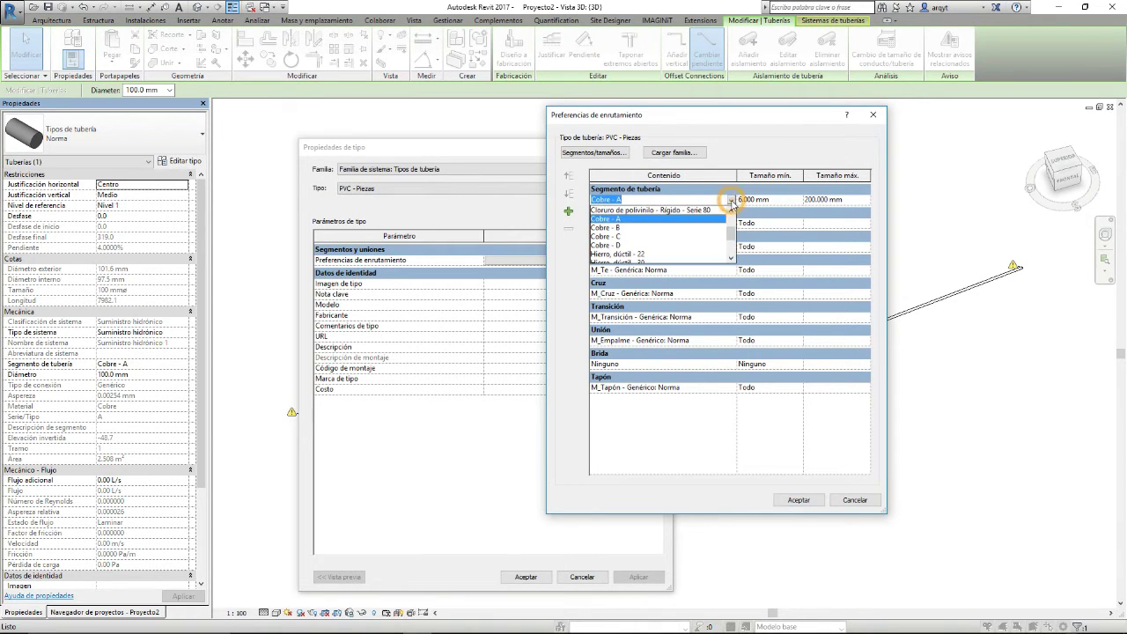
pyautogui.scroll(-2, 662, 243)
pyautogui.scroll(-2, 662, 243)
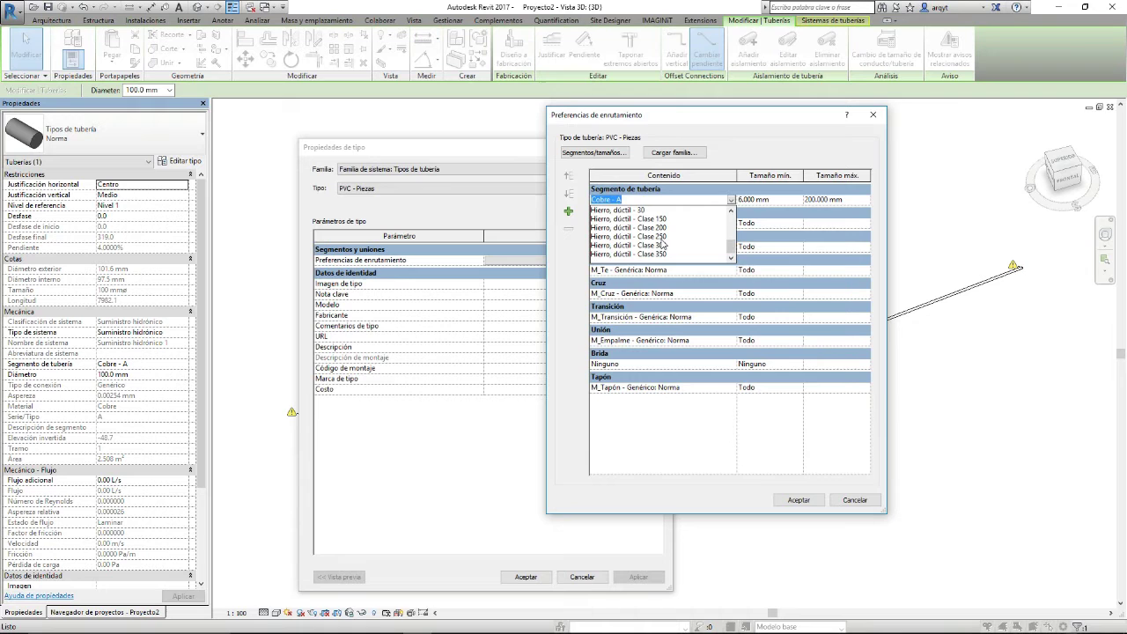
pyautogui.scroll(3, 662, 243)
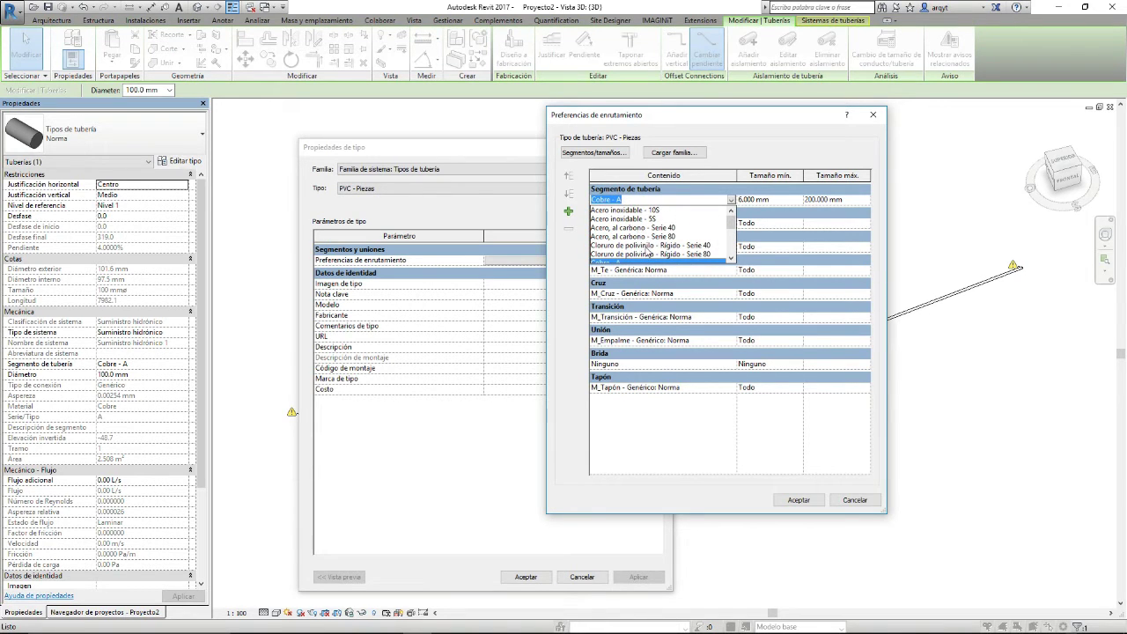
pyautogui.click(647, 245)
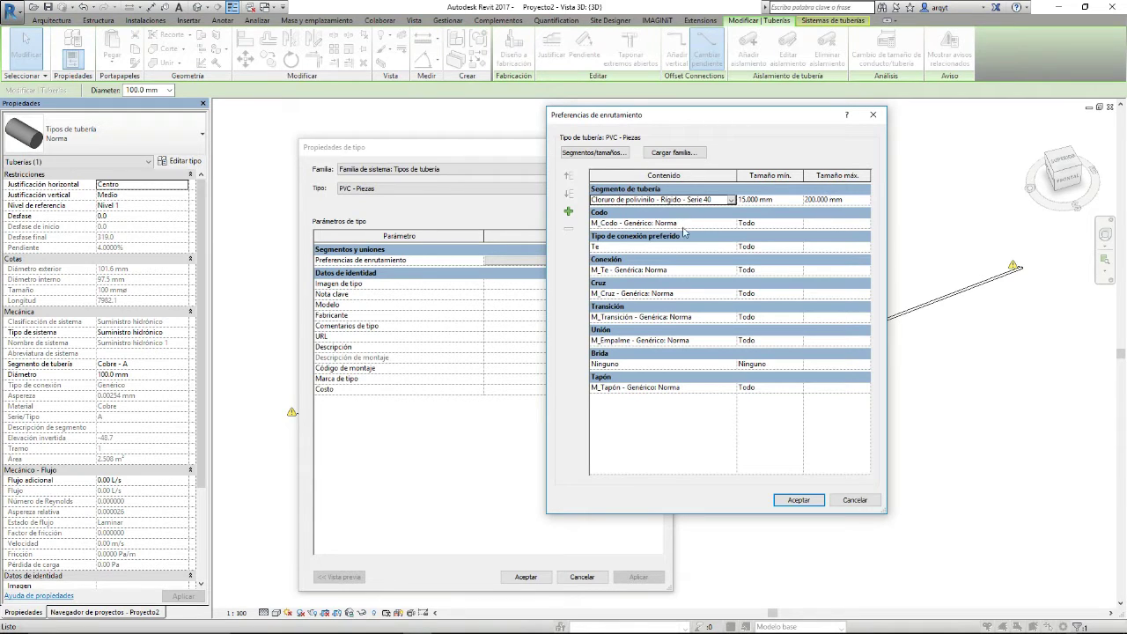
# Start loading families from the routing preferences and browse the Spain library to Tubería, Uniones, PVC, Serie 40, Tipo enchufe
pyautogui.click(622, 223)
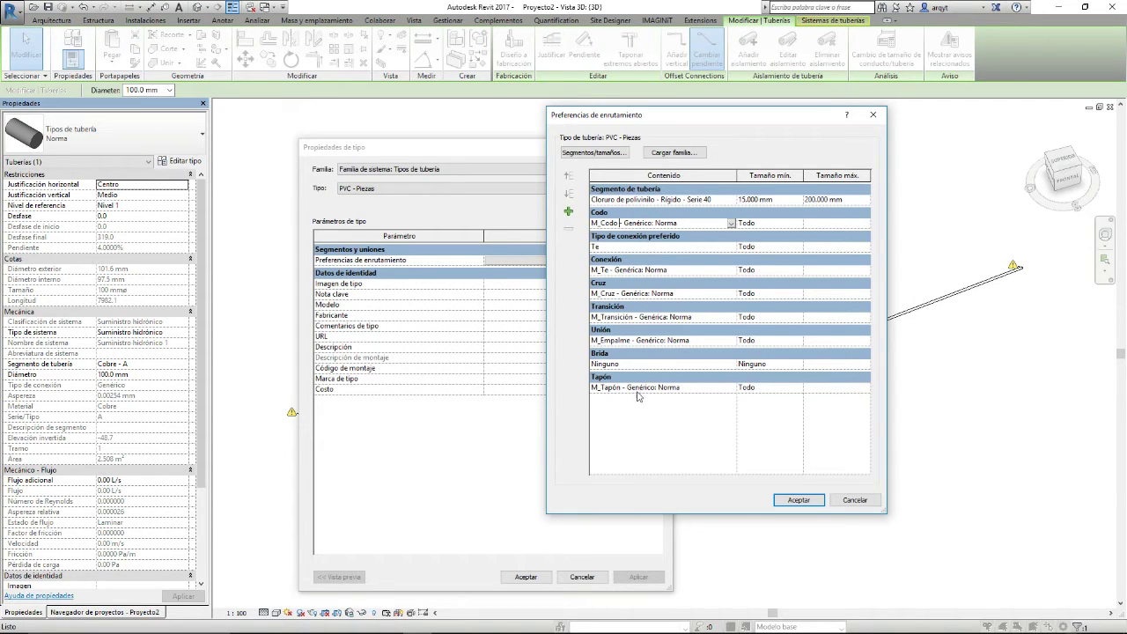
pyautogui.click(690, 155)
pyautogui.moveTo(512, 223); pyautogui.dragTo(639, 88)
pyautogui.moveTo(672, 144); pyautogui.dragTo(692, 256)
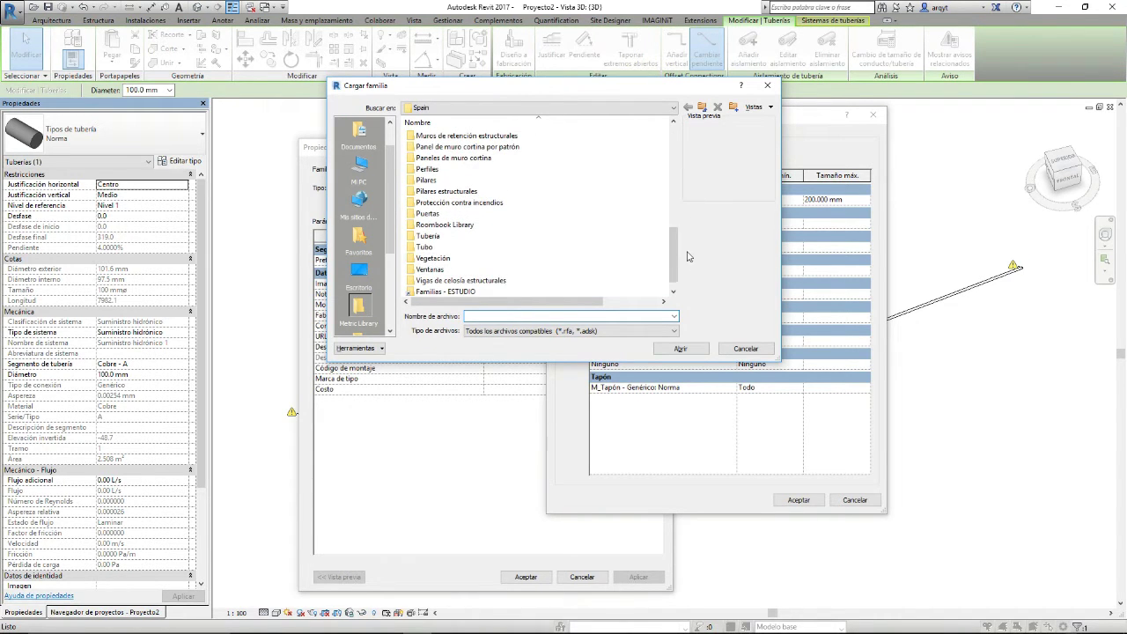
pyautogui.doubleClick(444, 237)
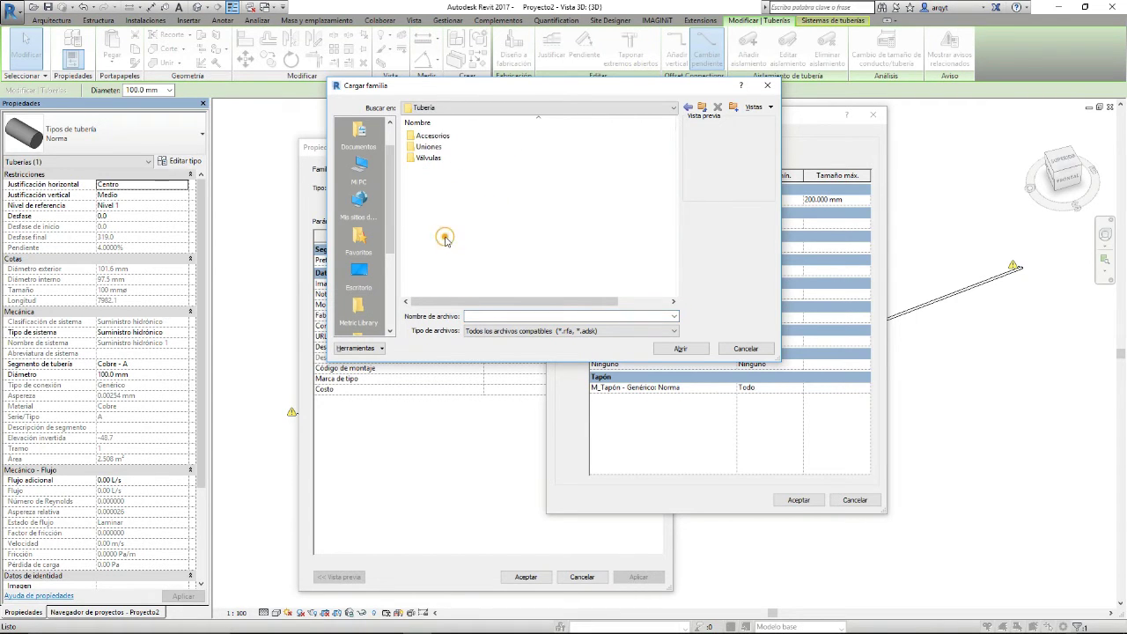
pyautogui.doubleClick(440, 147)
pyautogui.doubleClick(431, 213)
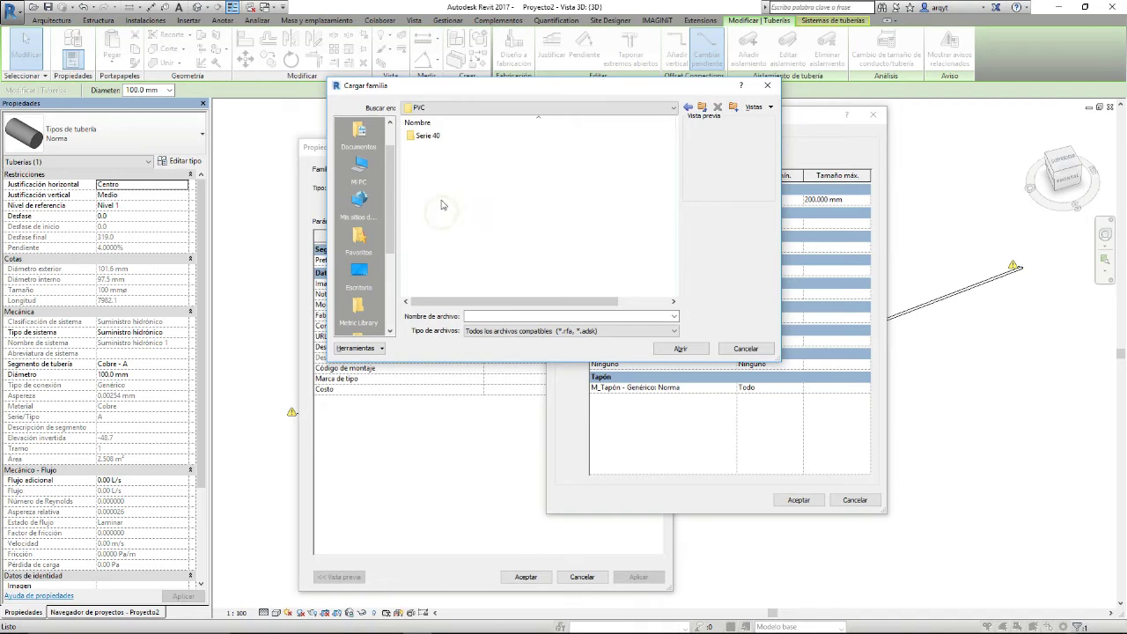
pyautogui.doubleClick(431, 137)
pyautogui.moveTo(500, 87); pyautogui.dragTo(479, 88)
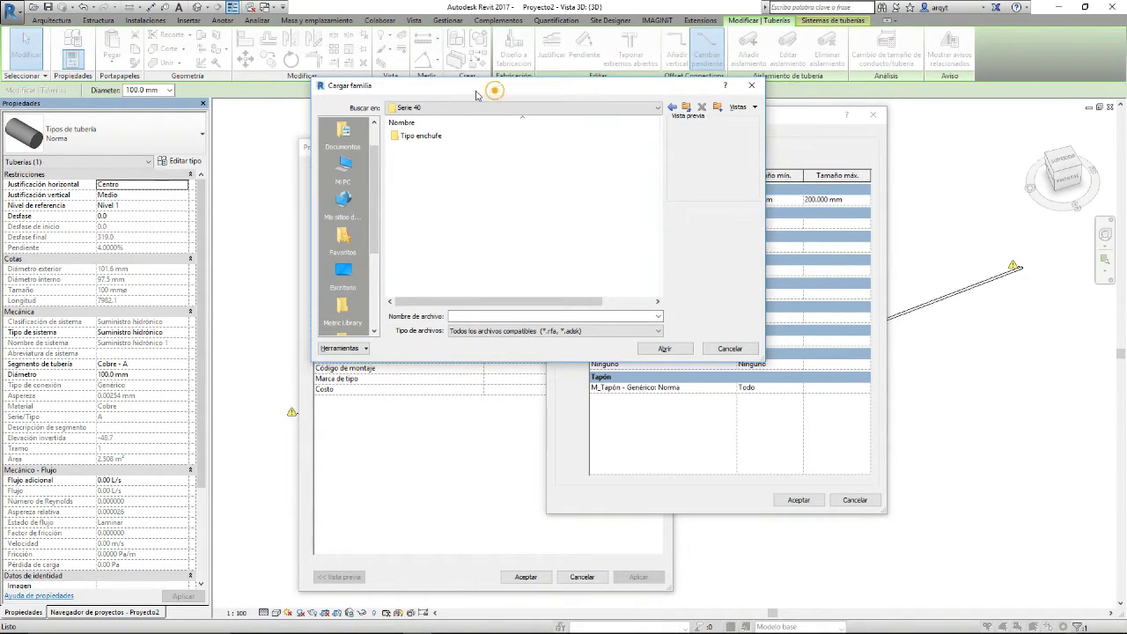
pyautogui.doubleClick(431, 138)
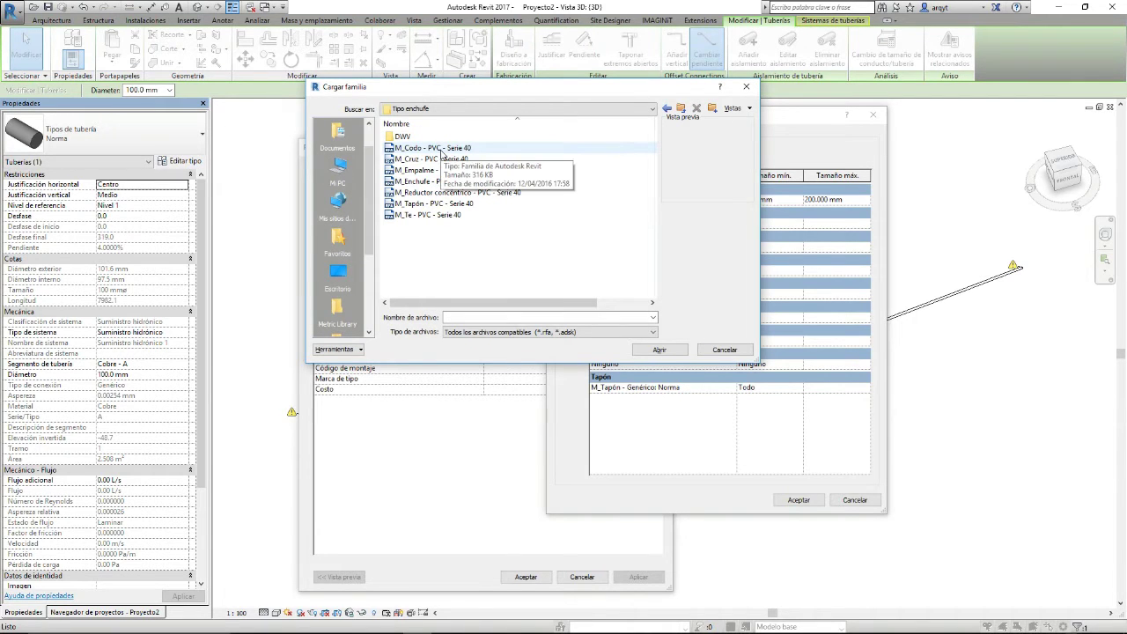
# Load the seven PVC Serie 40 fitting families: Codo, Cruz, Empalme, Enchufe, Reductor concéntrico, Tapón and Te
pyautogui.click(441, 150)
pyautogui.keyDown('ctrl'); pyautogui.click(445, 159); pyautogui.keyUp('ctrl')
pyautogui.keyDown('ctrl'); pyautogui.click(447, 170); pyautogui.keyUp('ctrl')
pyautogui.keyDown('ctrl'); pyautogui.click(444, 181); pyautogui.keyUp('ctrl')
pyautogui.keyDown('ctrl'); pyautogui.click(443, 192); pyautogui.keyUp('ctrl')
pyautogui.keyDown('ctrl'); pyautogui.click(440, 204); pyautogui.keyUp('ctrl')
pyautogui.keyDown('ctrl'); pyautogui.click(440, 215); pyautogui.keyUp('ctrl')
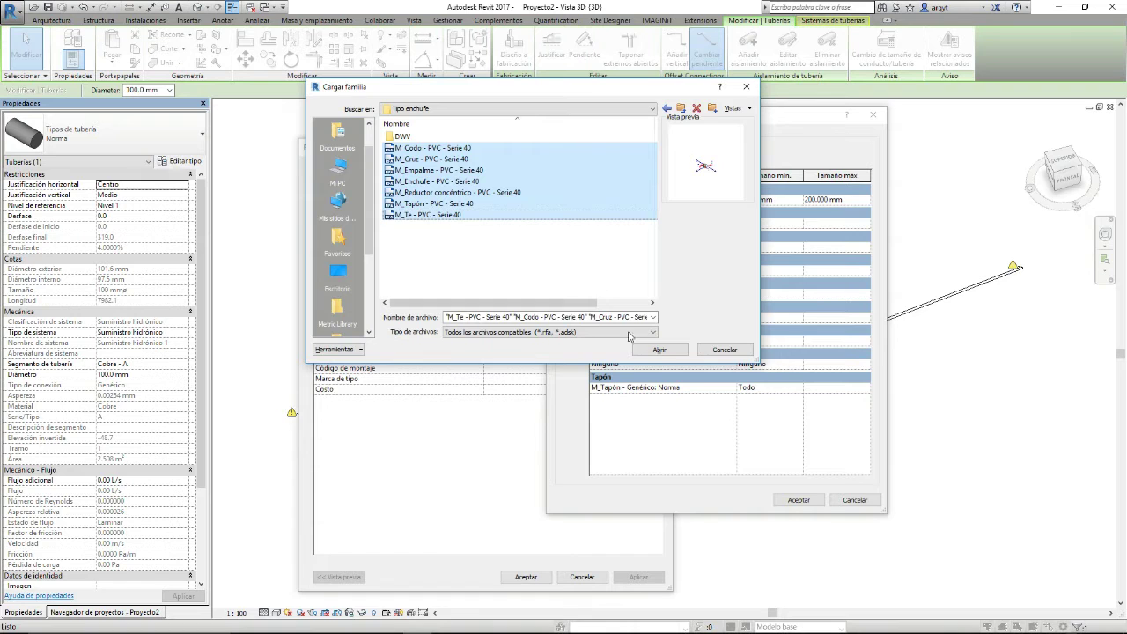
pyautogui.click(658, 351)
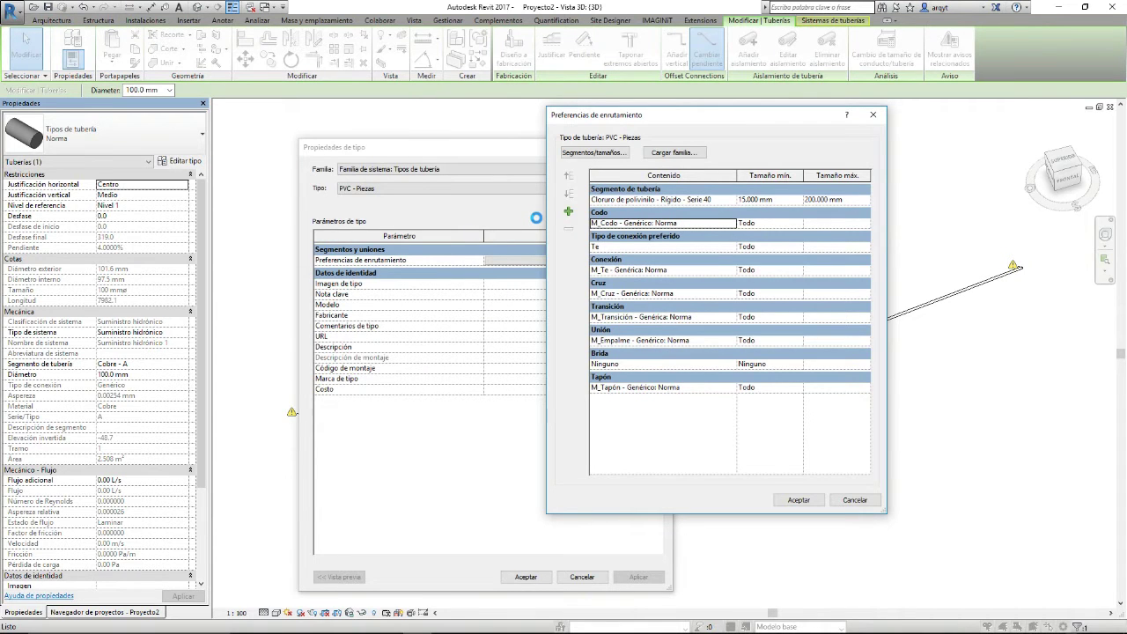
# Set the elbow to M_Codo - PVC - Serie 40: Norma and choose Te as the preferred junction type
pyautogui.moveTo(650, 116); pyautogui.dragTo(781, 172)
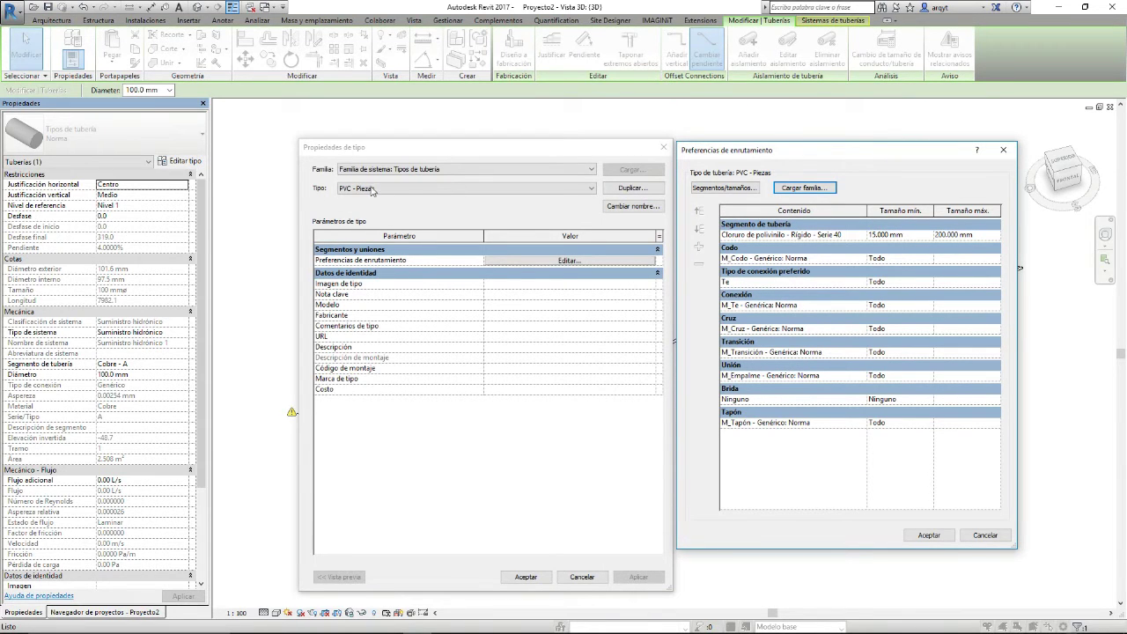
pyautogui.moveTo(736, 156); pyautogui.dragTo(561, 117)
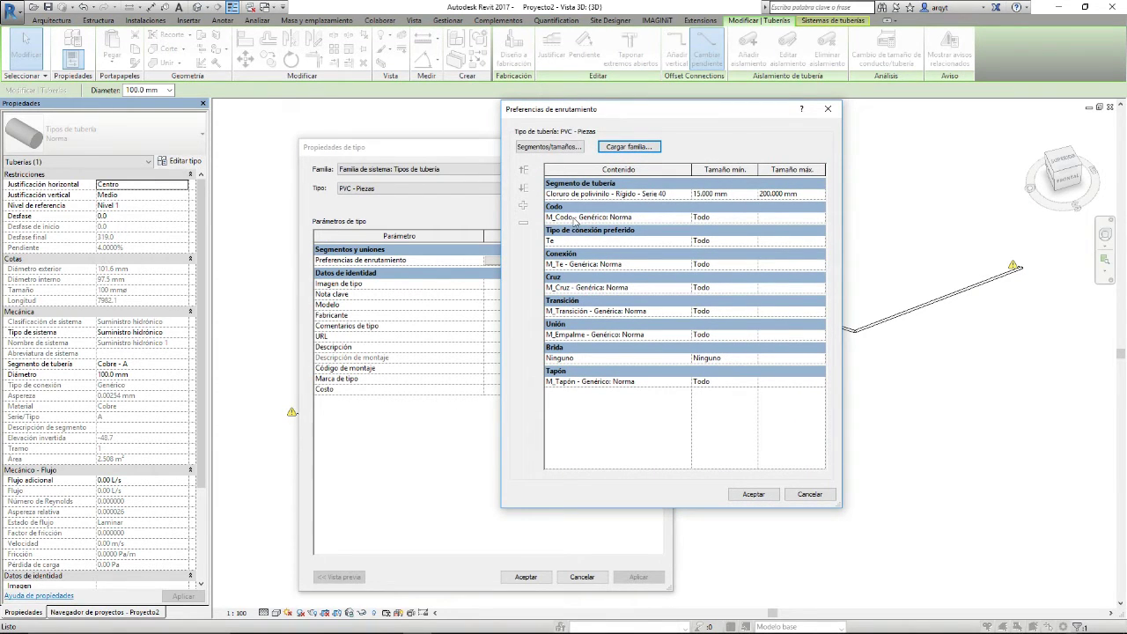
pyautogui.click(687, 222)
pyautogui.click(686, 218)
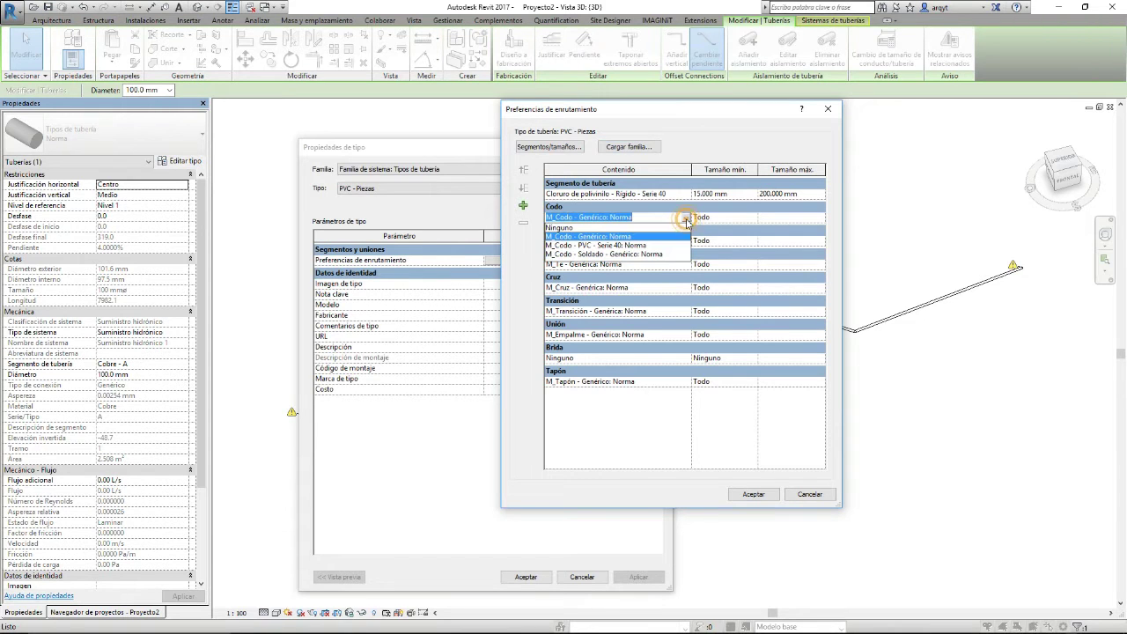
pyautogui.click(607, 246)
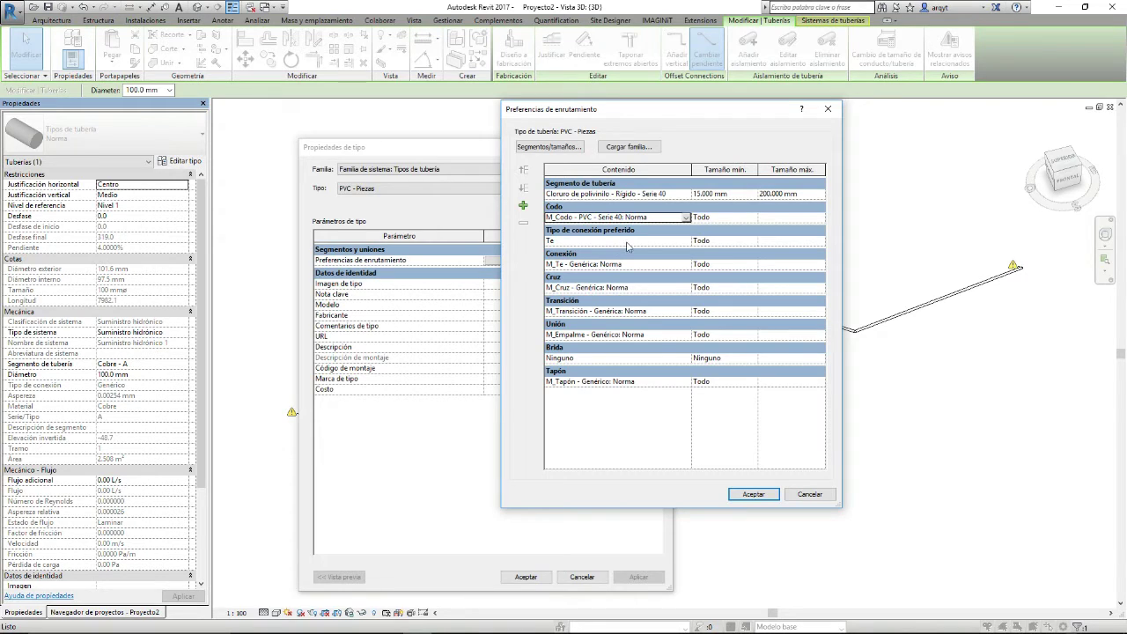
pyautogui.click(680, 241)
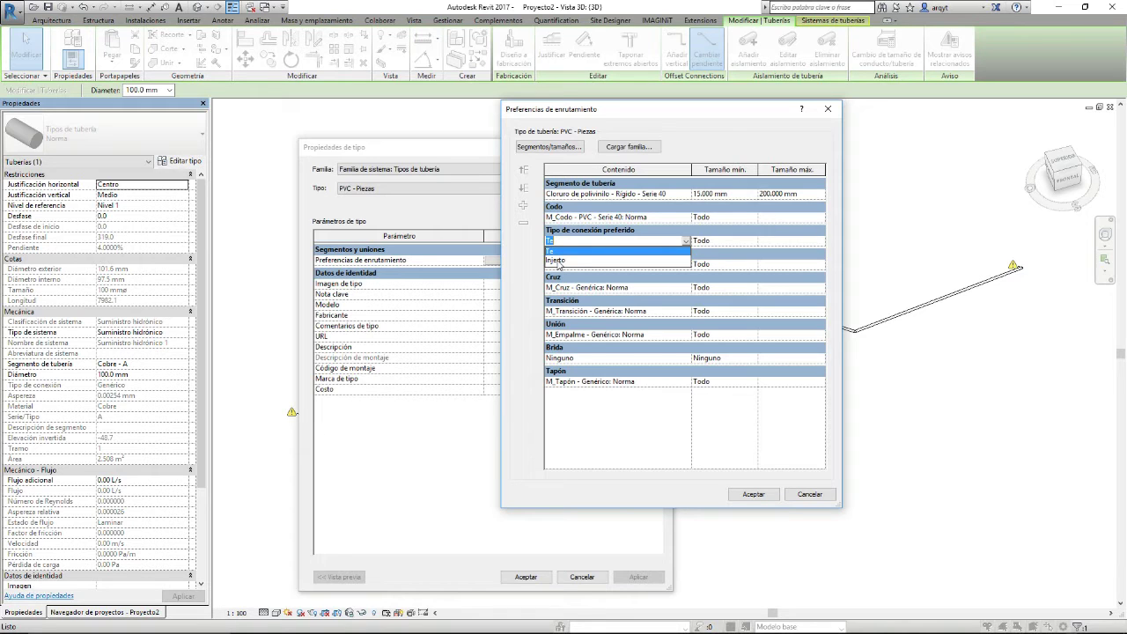
pyautogui.click(566, 252)
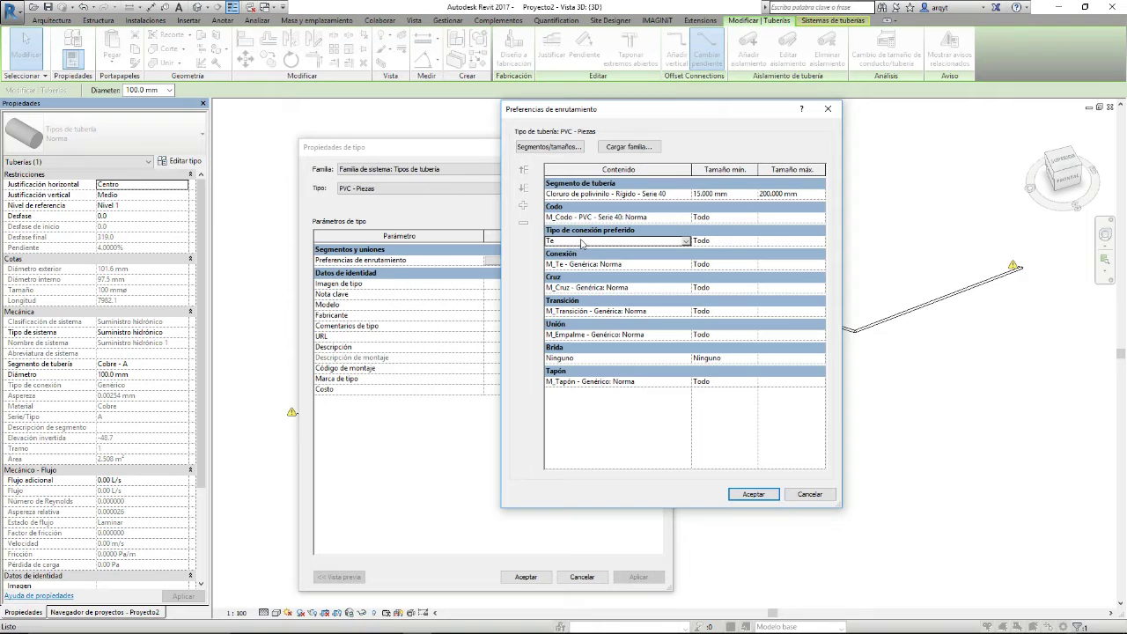
# Assign M_Te - PVC - Serie 40: Norma as the Conexión fitting and M_Cruz - PVC - Serie 40: Norma as the Cruz fitting
pyautogui.click(558, 264)
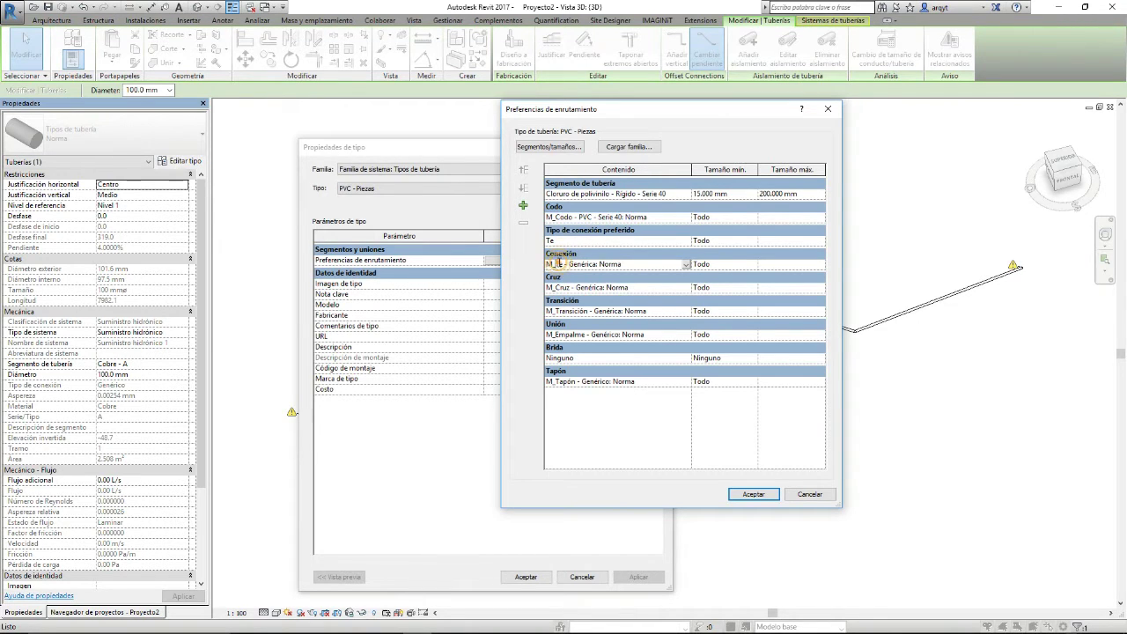
pyautogui.click(686, 264)
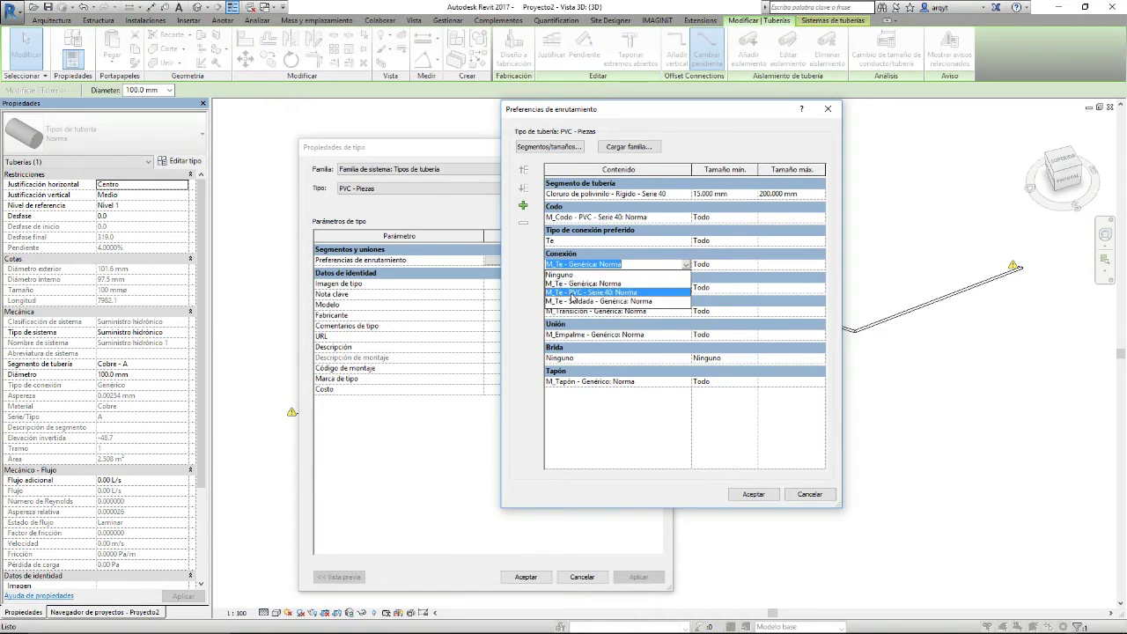
pyautogui.click(577, 292)
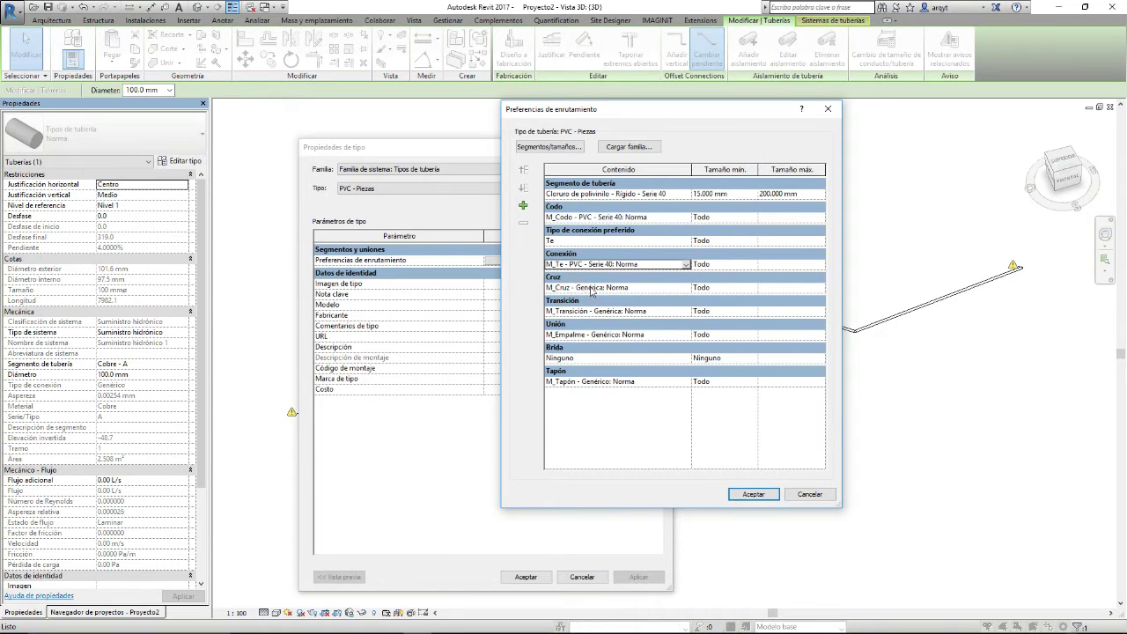
pyautogui.click(689, 292)
pyautogui.click(685, 288)
pyautogui.click(658, 320)
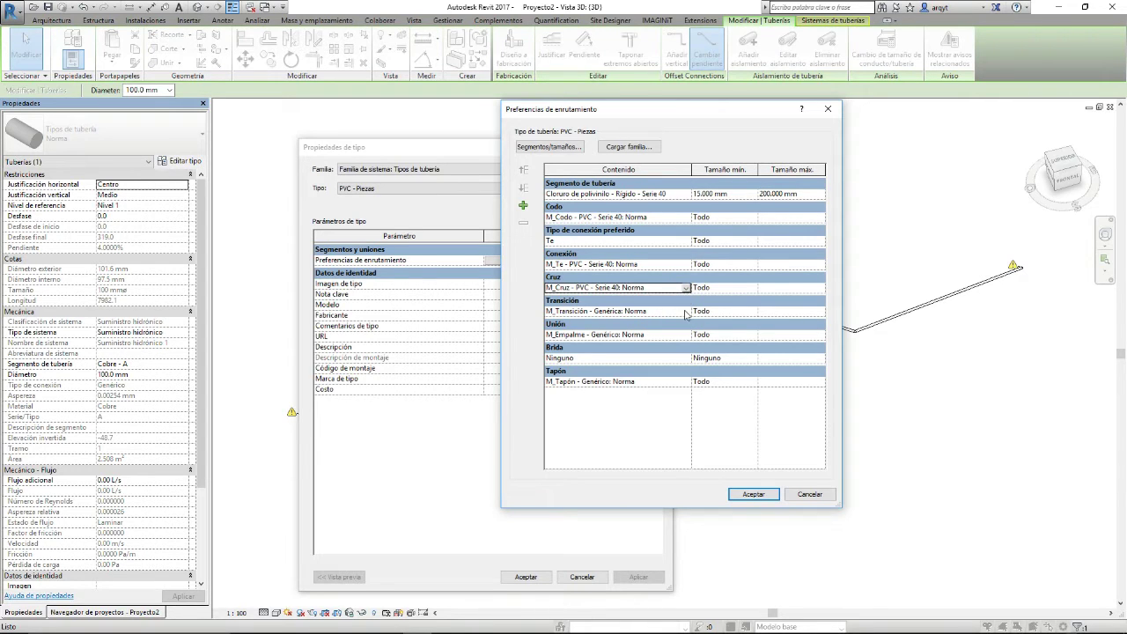
# Set the Transición to M_Reductor concéntrico - PVC - Serie 40 and the Unión to M_Empalme - PVC - Serie 40: Norma
pyautogui.click(689, 313)
pyautogui.click(685, 312)
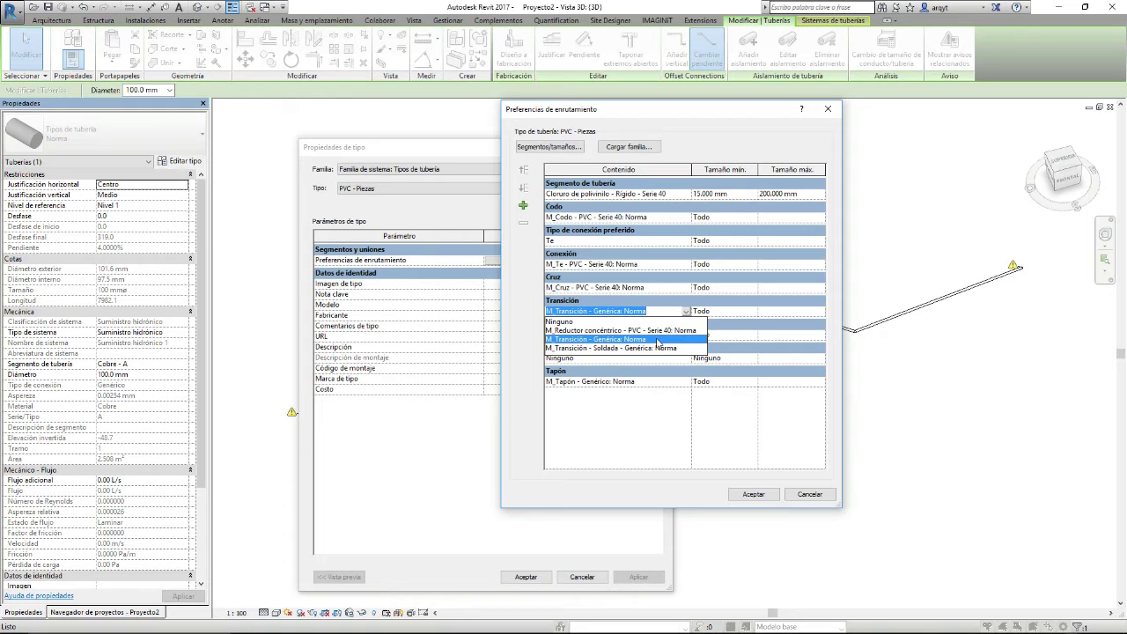
pyautogui.click(668, 330)
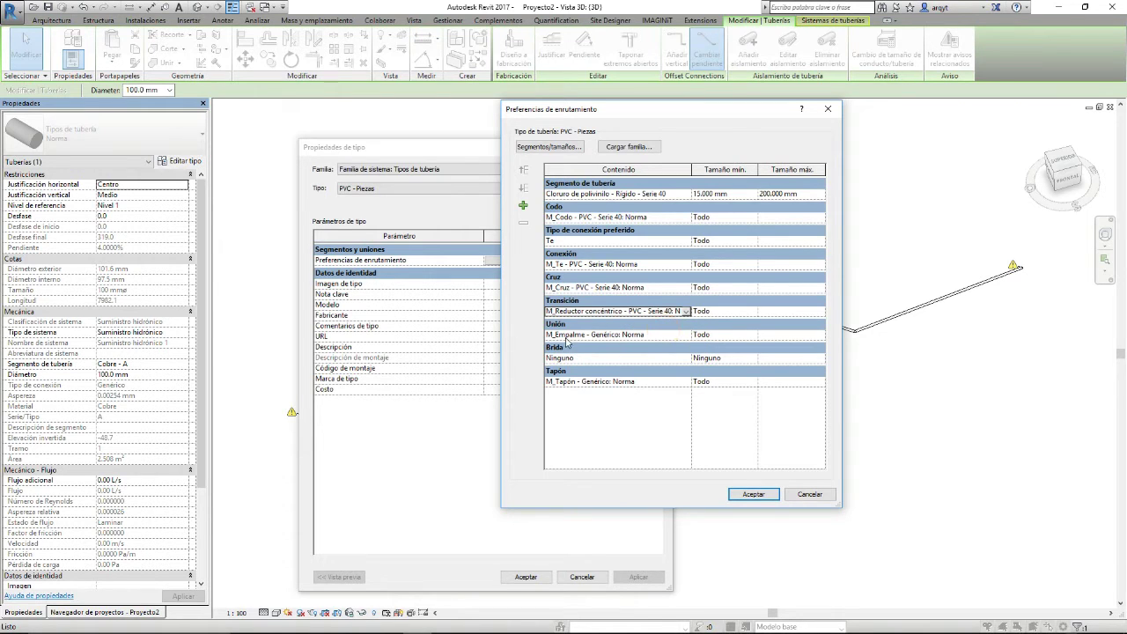
pyautogui.click(691, 341)
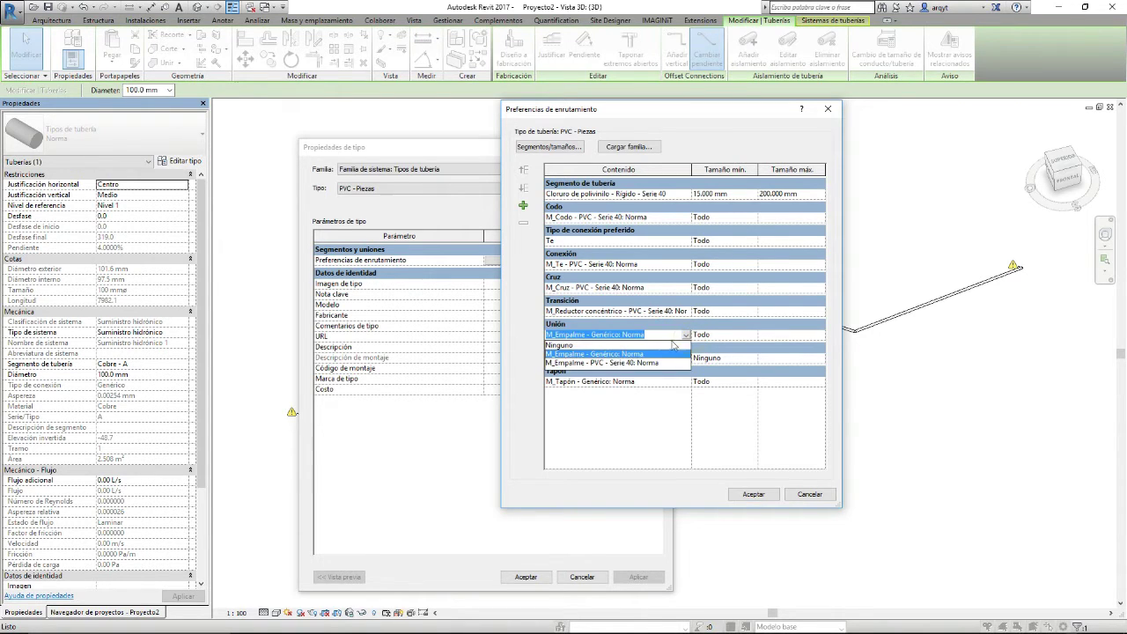
pyautogui.click(632, 368)
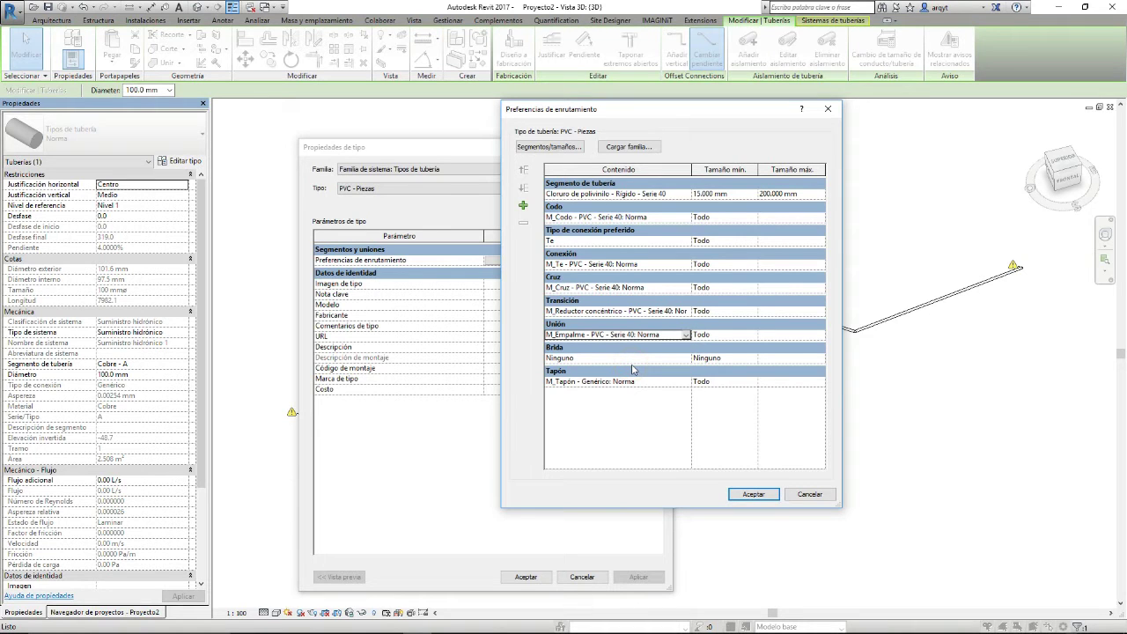
# Set the Tapón fitting to M_Enchufe - PVC - Serie 40: Norma
pyautogui.click(687, 361)
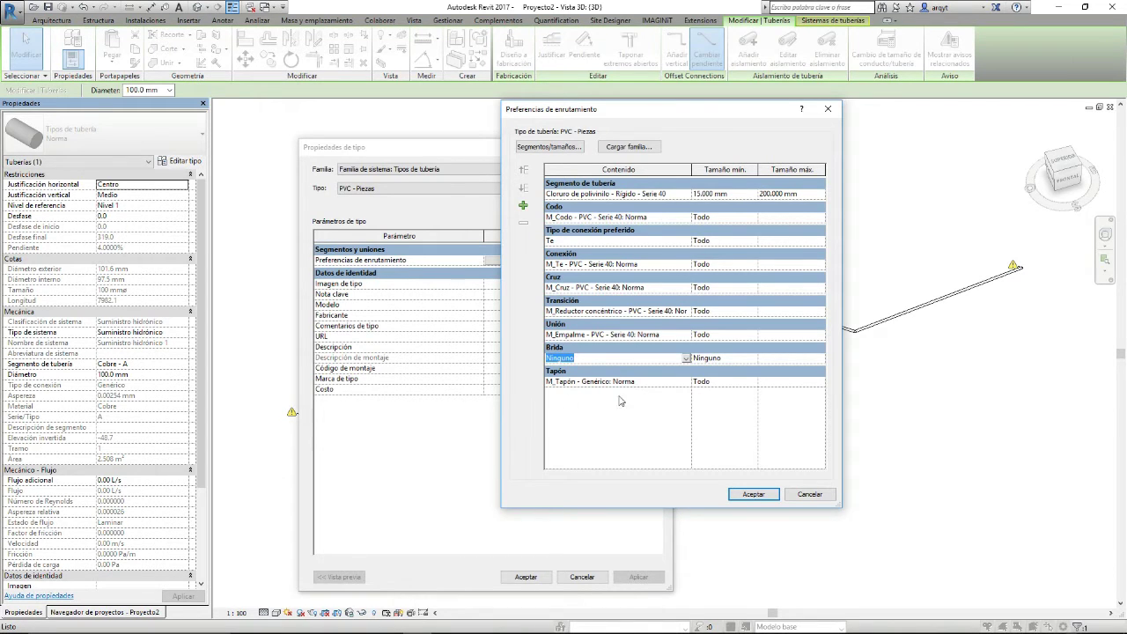
pyautogui.click(684, 382)
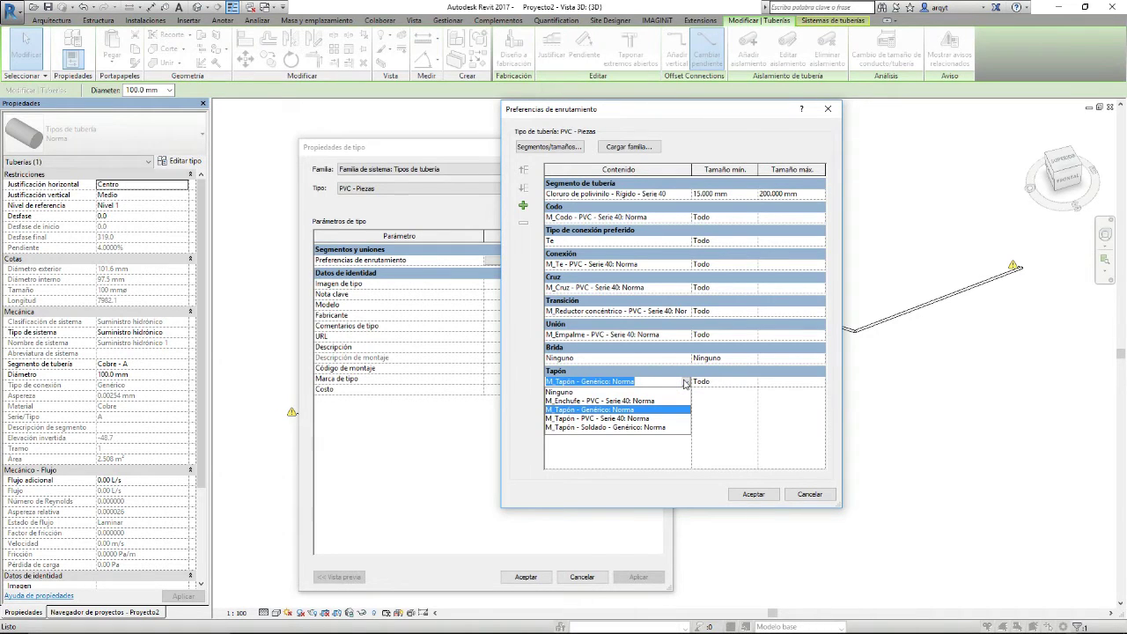
pyautogui.click(651, 402)
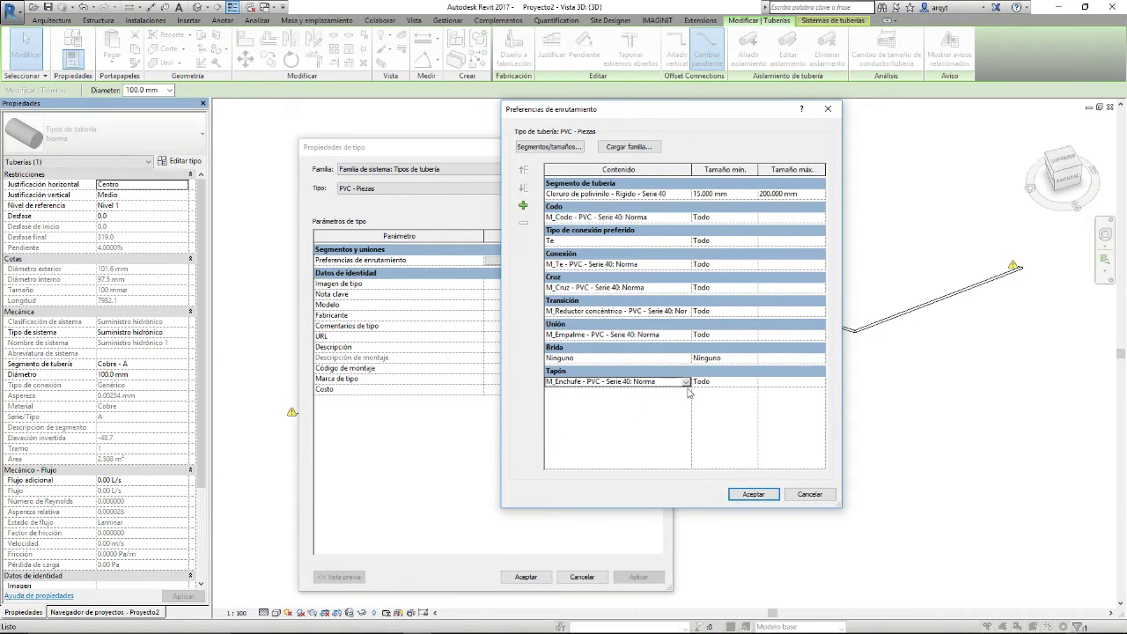
# Change the Tapón fitting to M_Tapón - PVC - Serie 40: Norma and accept the routing preferences and PVC - Piezas type properties
pyautogui.click(686, 383)
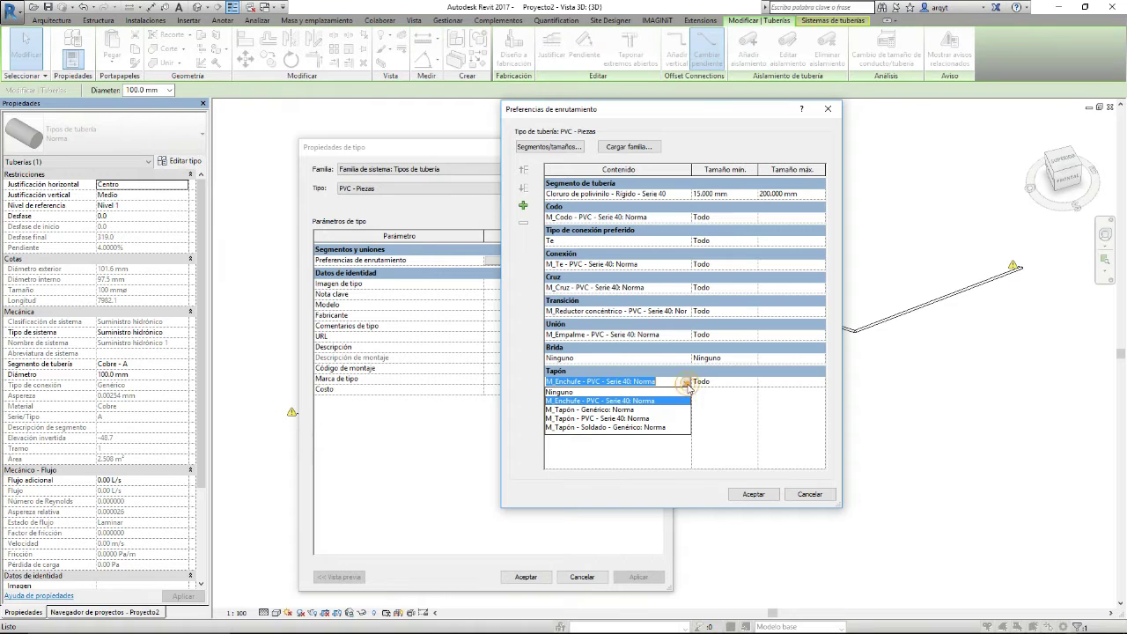
pyautogui.click(602, 419)
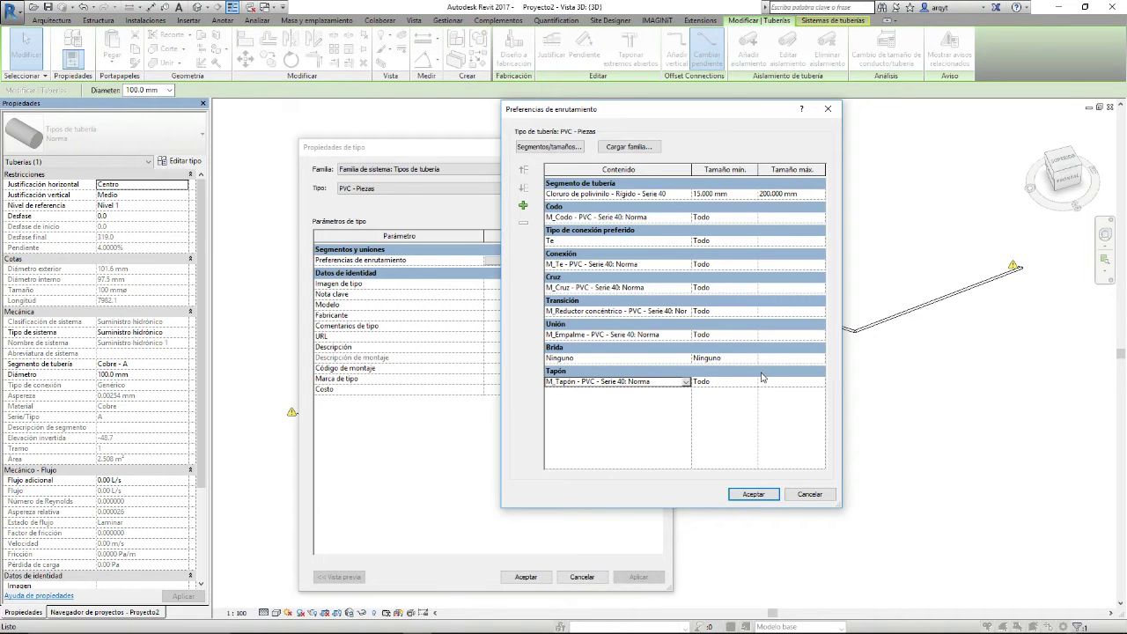
pyautogui.click(752, 494)
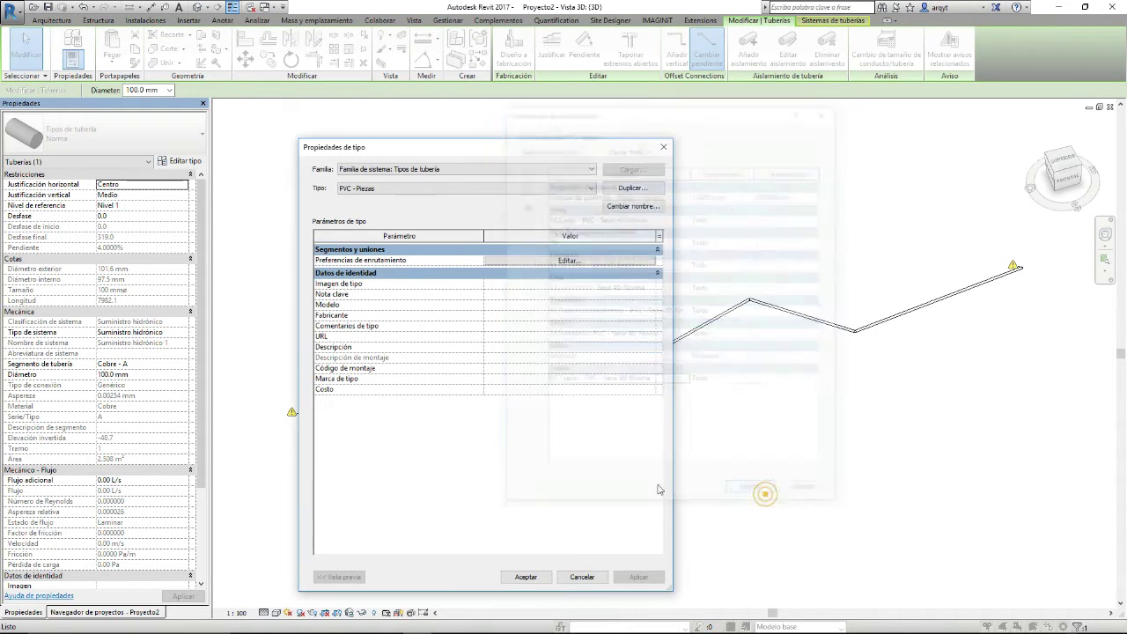
pyautogui.click(525, 576)
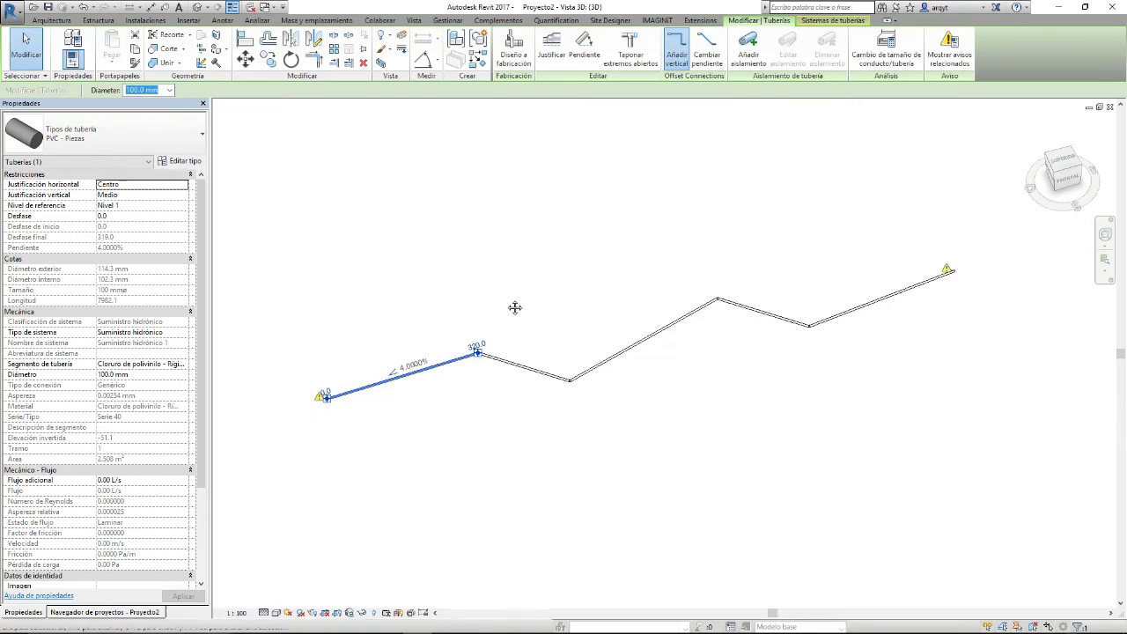
# Draw a five-segment zigzag run of 100 mm Norma pipe behind the existing run, starting at 0.0 mm offset with a 4% upward slope
pyautogui.click(145, 19)
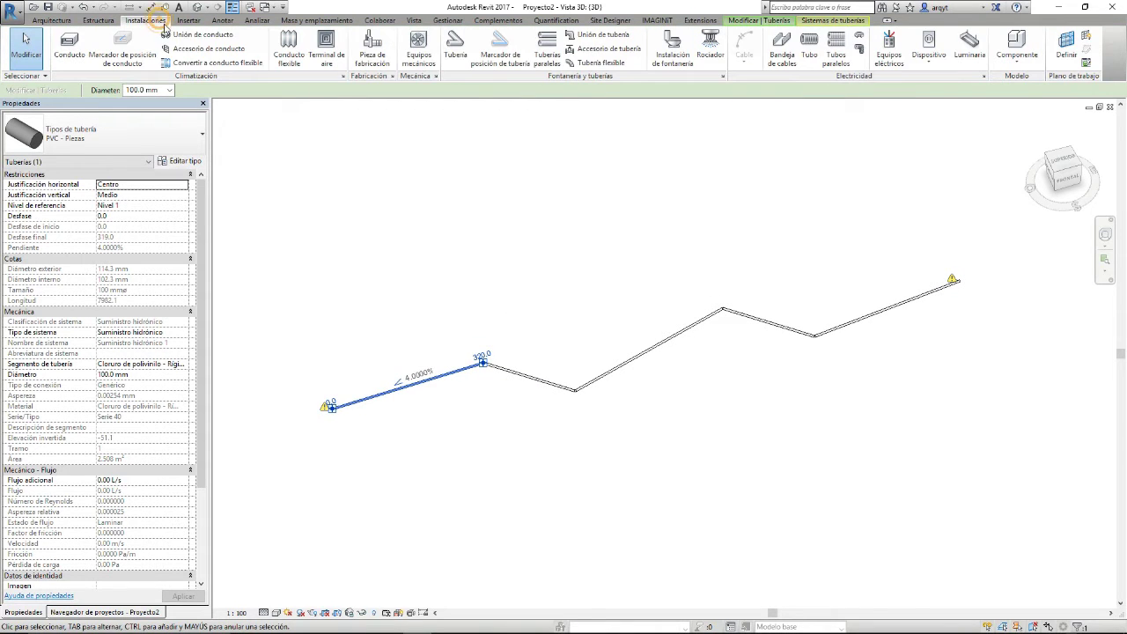
pyautogui.click(455, 56)
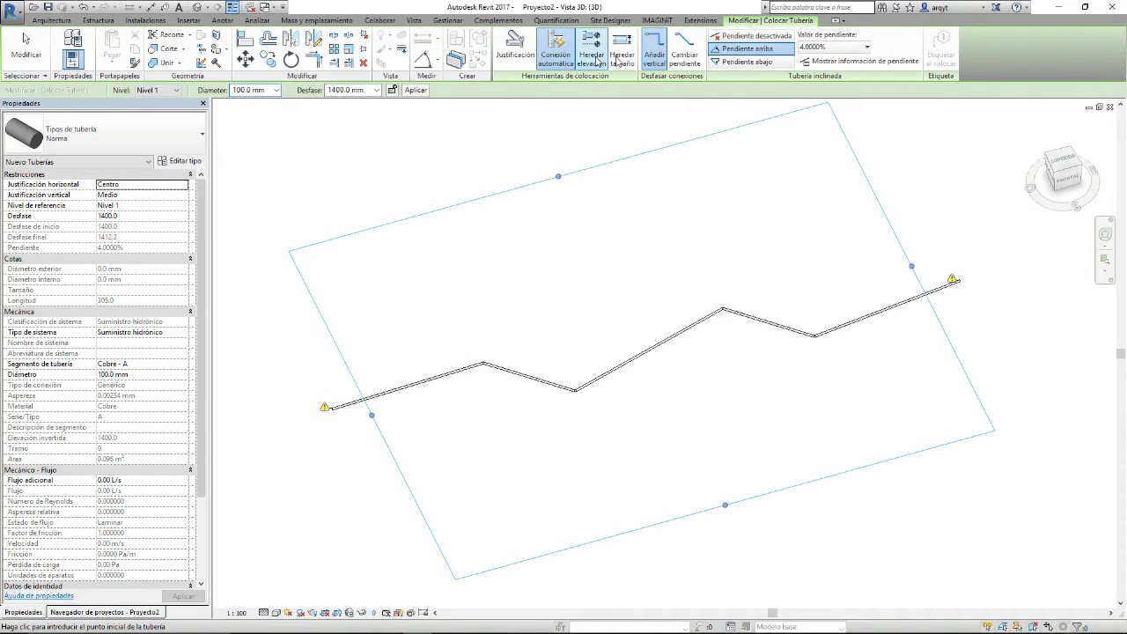
pyautogui.click(376, 90)
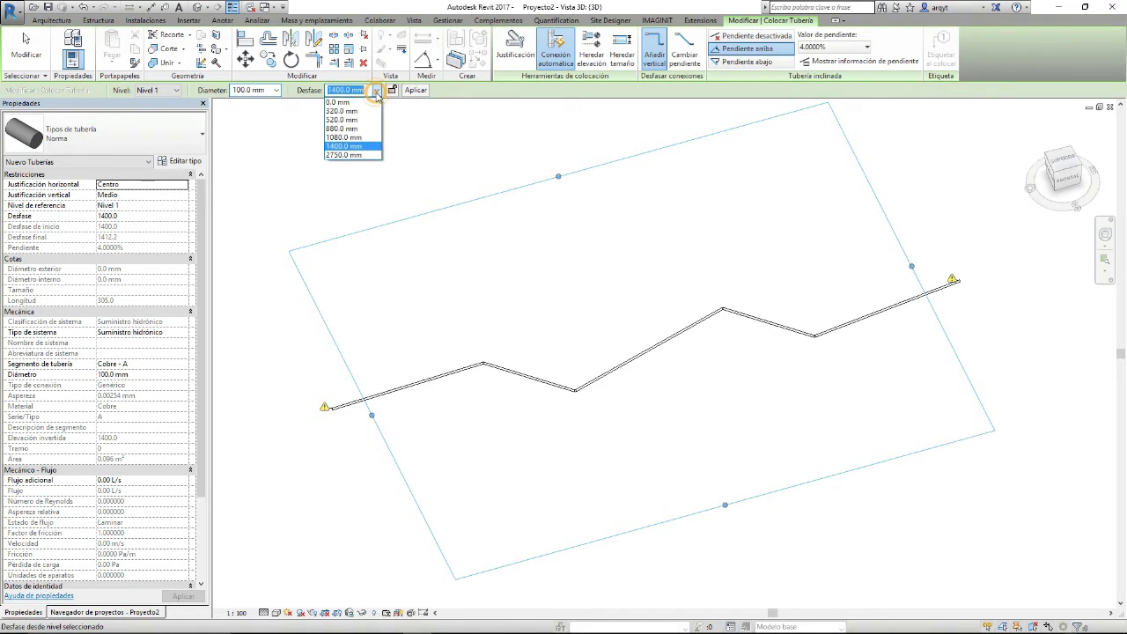
pyautogui.click(368, 102)
pyautogui.click(305, 342)
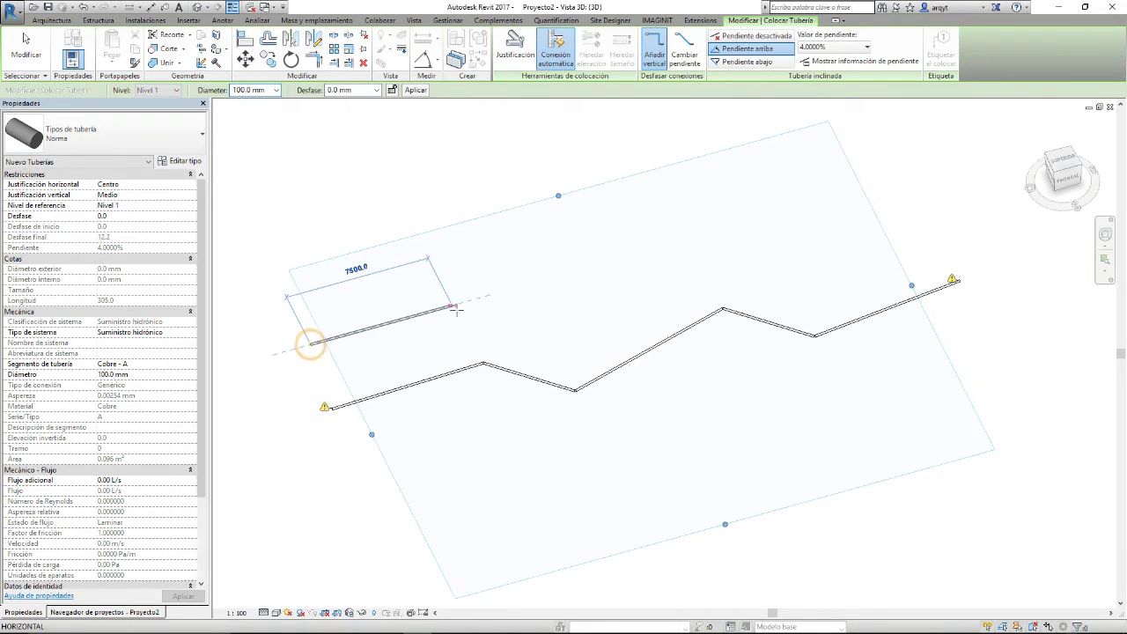
pyautogui.click(447, 299)
pyautogui.click(546, 329)
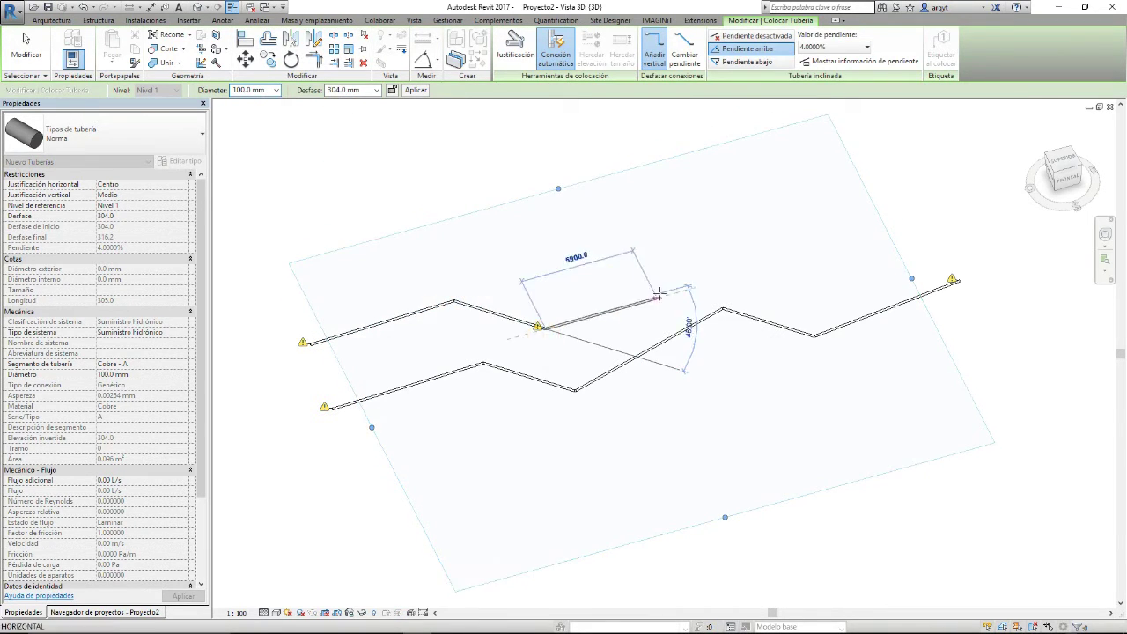
pyautogui.click(669, 260)
pyautogui.click(775, 282)
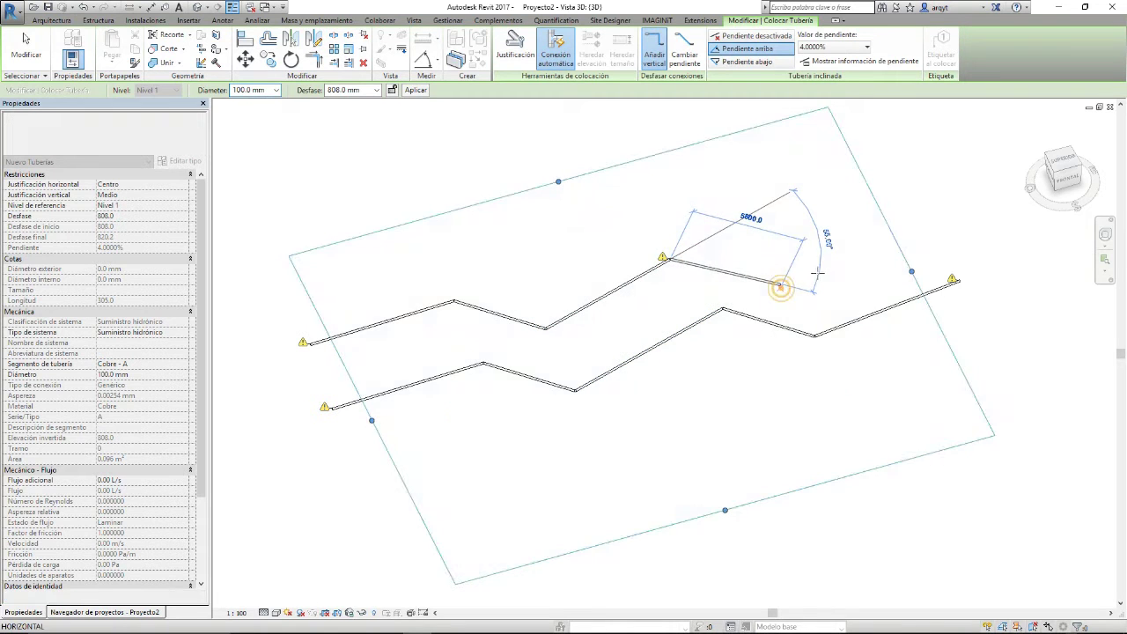
pyautogui.click(848, 256)
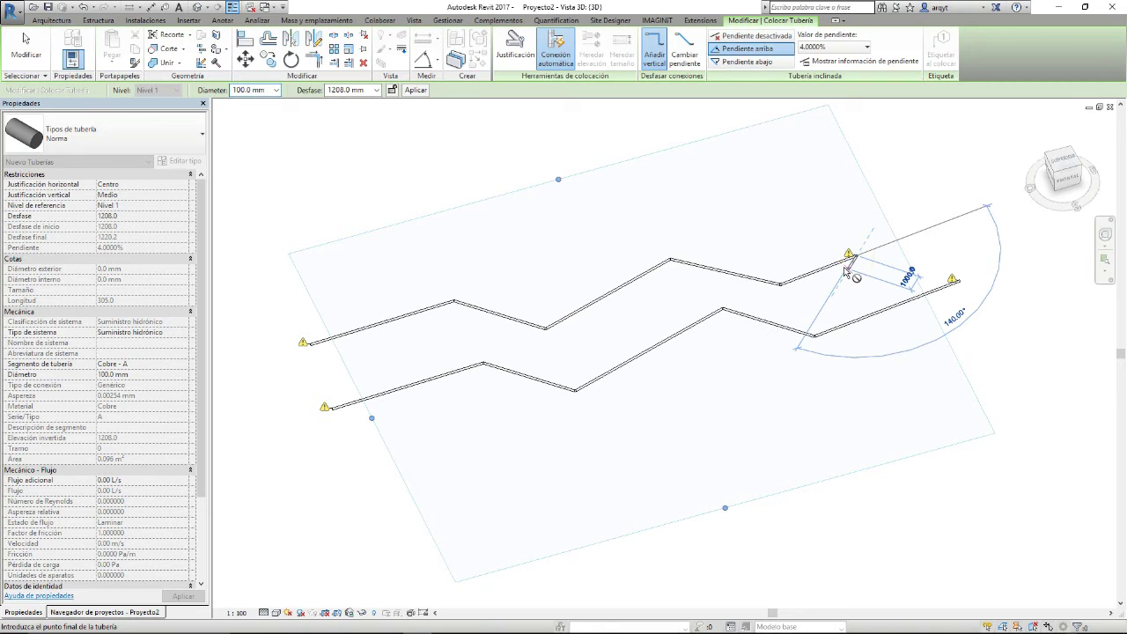
pyautogui.press('Escape')
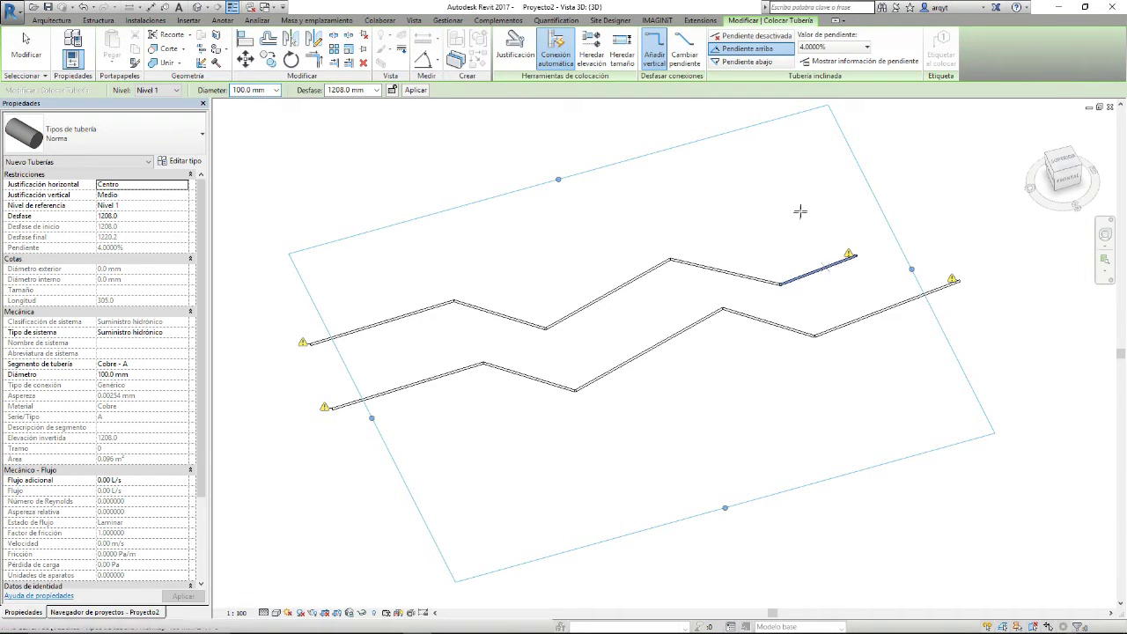
pyautogui.press('Escape')
# Delete the entire Norma pipe run behind the PVC run
pyautogui.press('Tab')
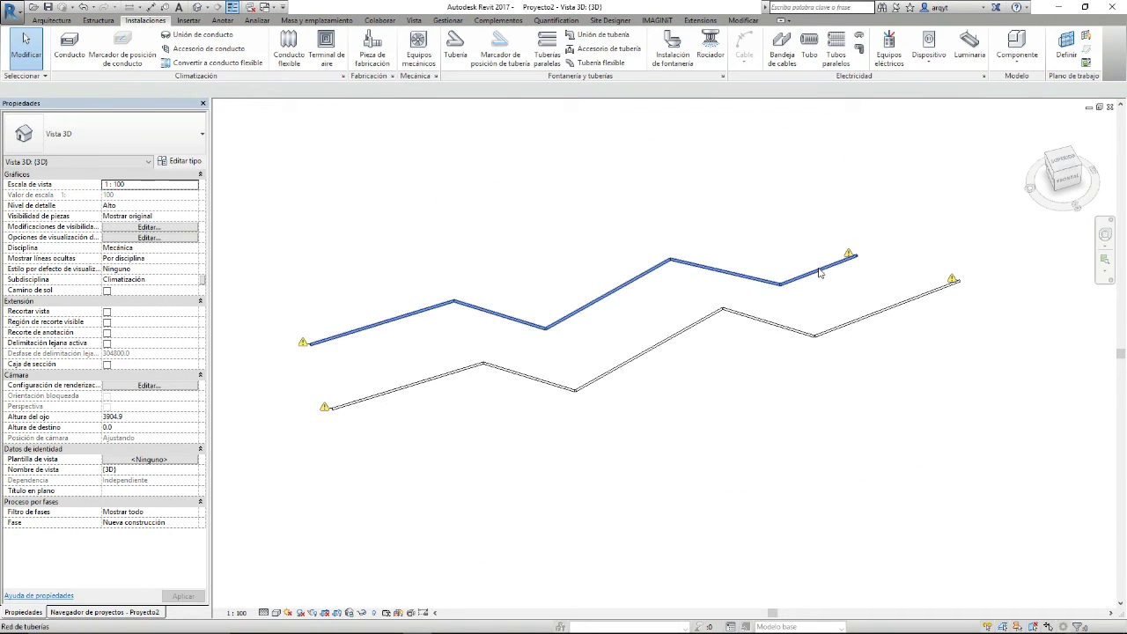
pyautogui.click(818, 273)
pyautogui.press('Delete')
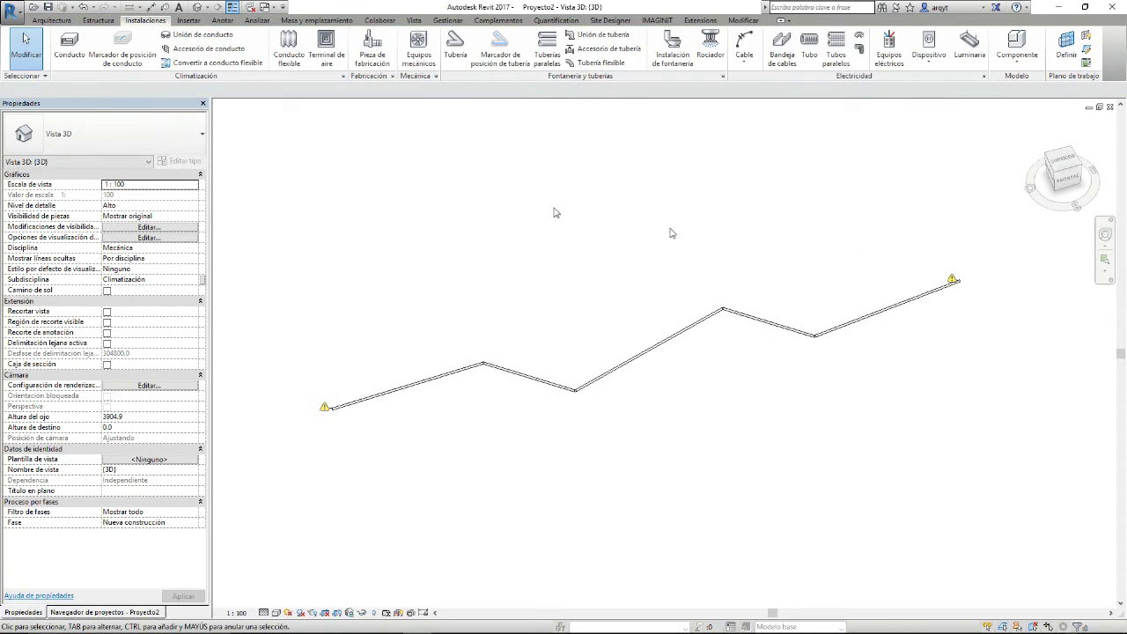
# Start a new pipe using the PVC - Piezas type with a 100.0 mm diameter
pyautogui.click(455, 48)
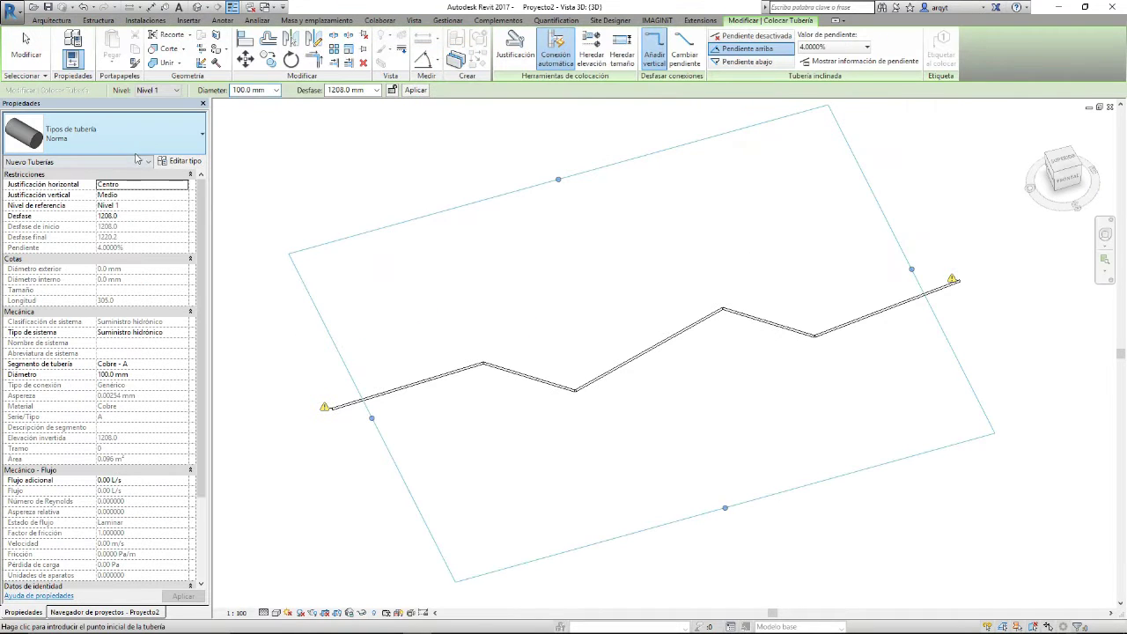
pyautogui.click(146, 146)
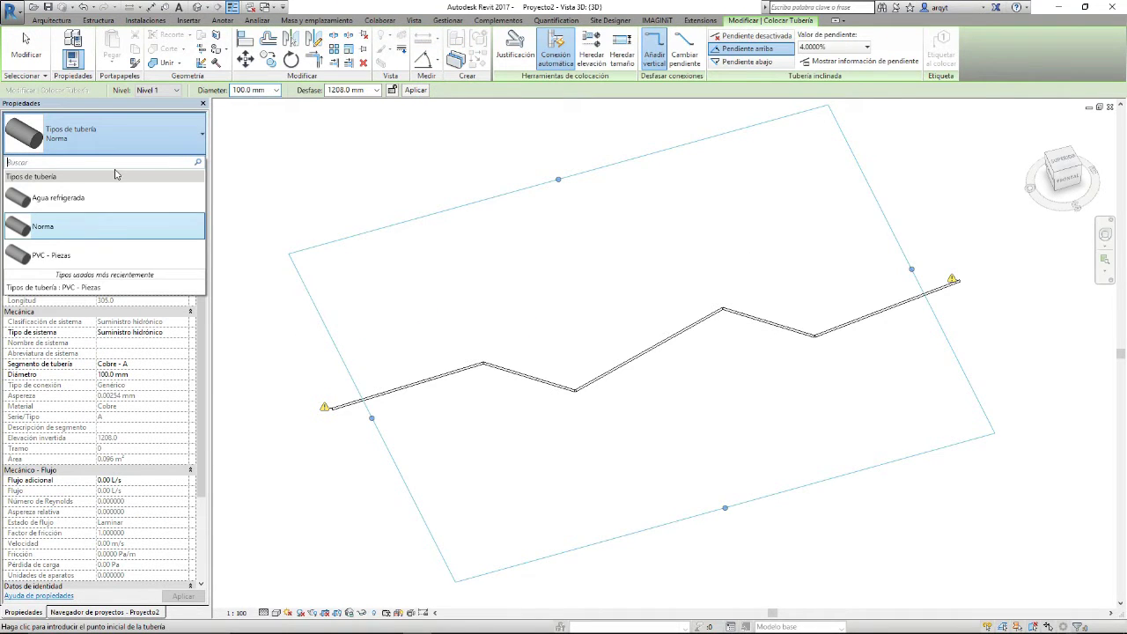
pyautogui.click(70, 258)
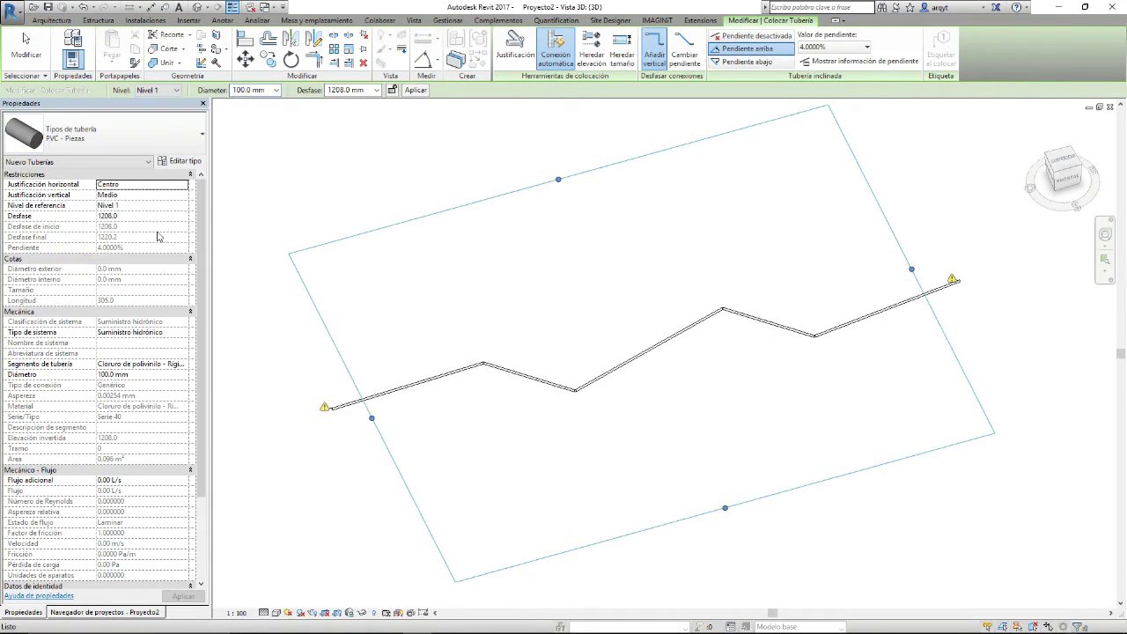
pyautogui.click(276, 90)
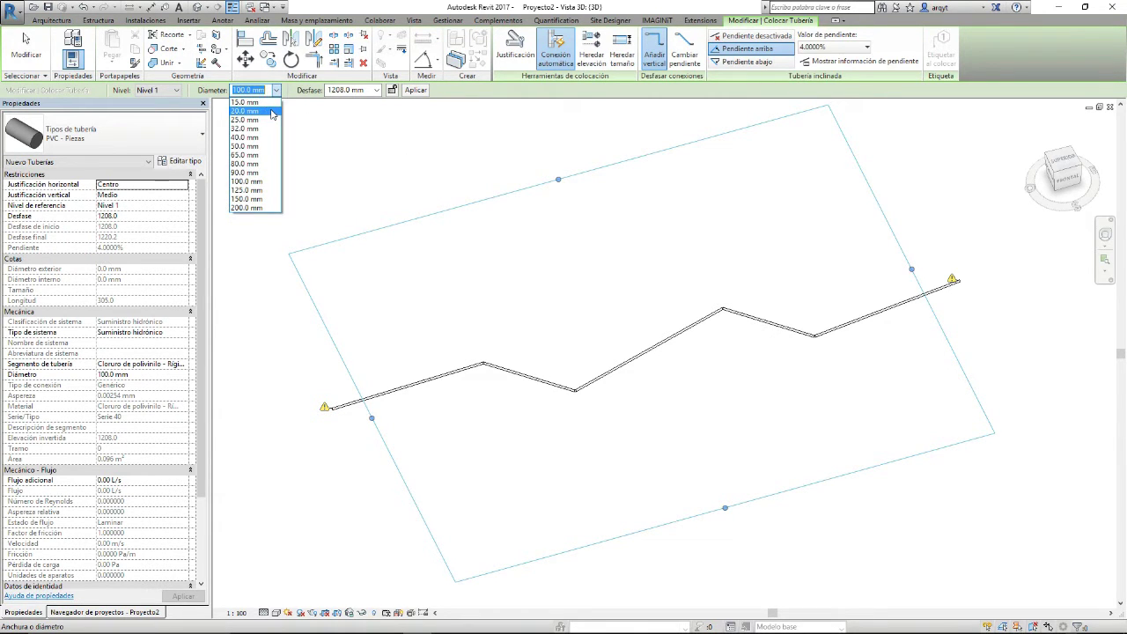
pyautogui.click(263, 184)
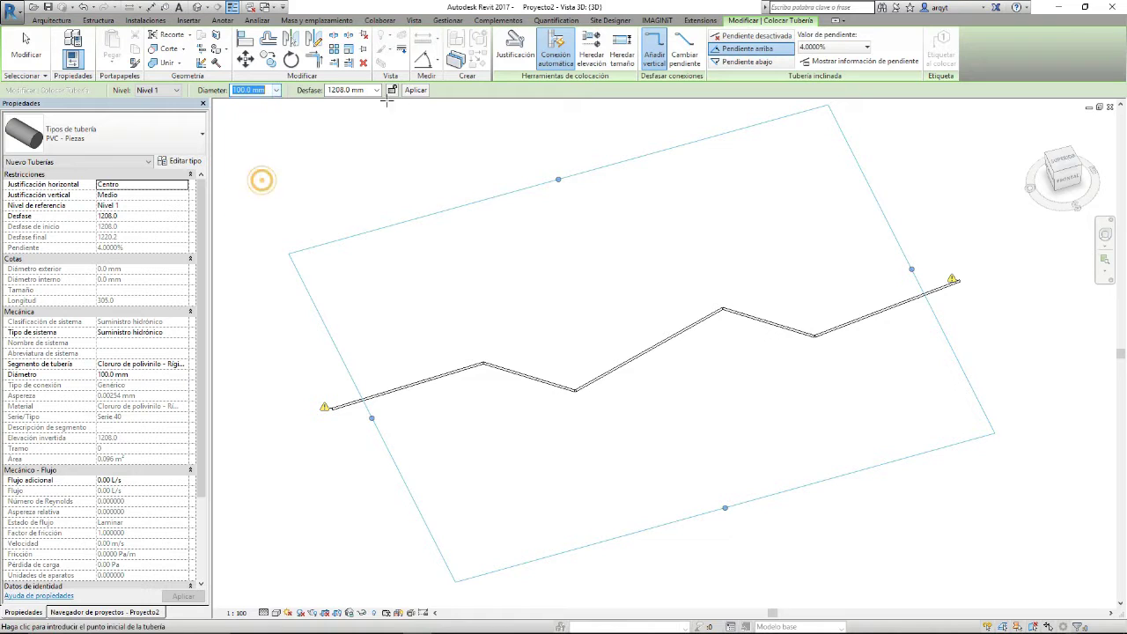
# Set the new pipe's offset to 0.0 mm and activate the Cambiar pendiente option
pyautogui.click(377, 90)
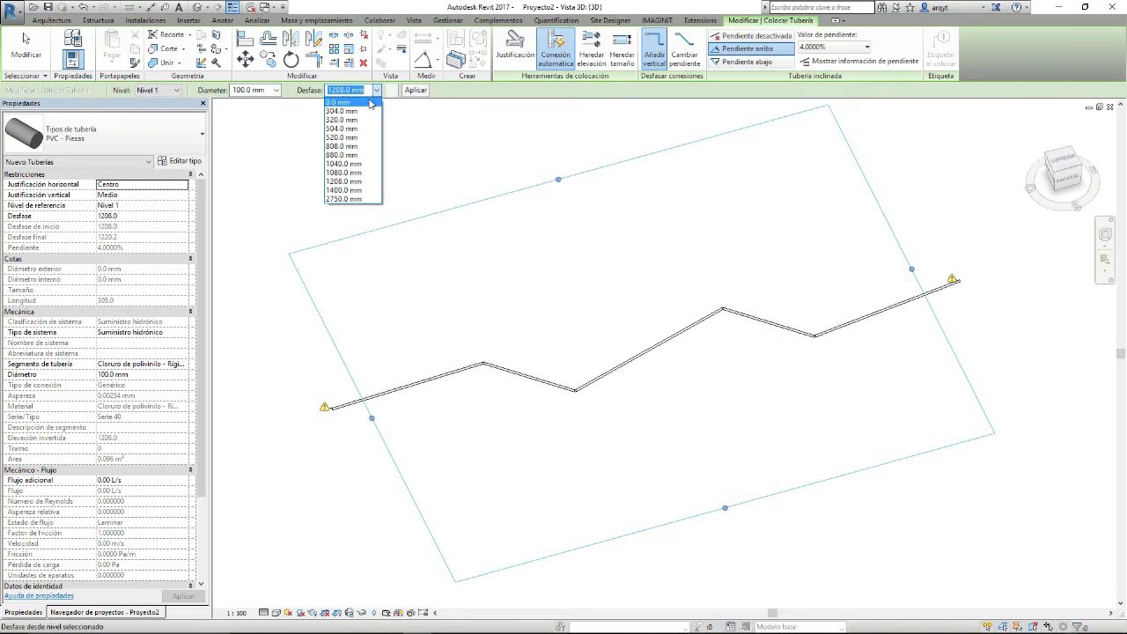
pyautogui.click(348, 111)
pyautogui.click(376, 90)
pyautogui.scroll(2, 352, 132)
pyautogui.click(342, 104)
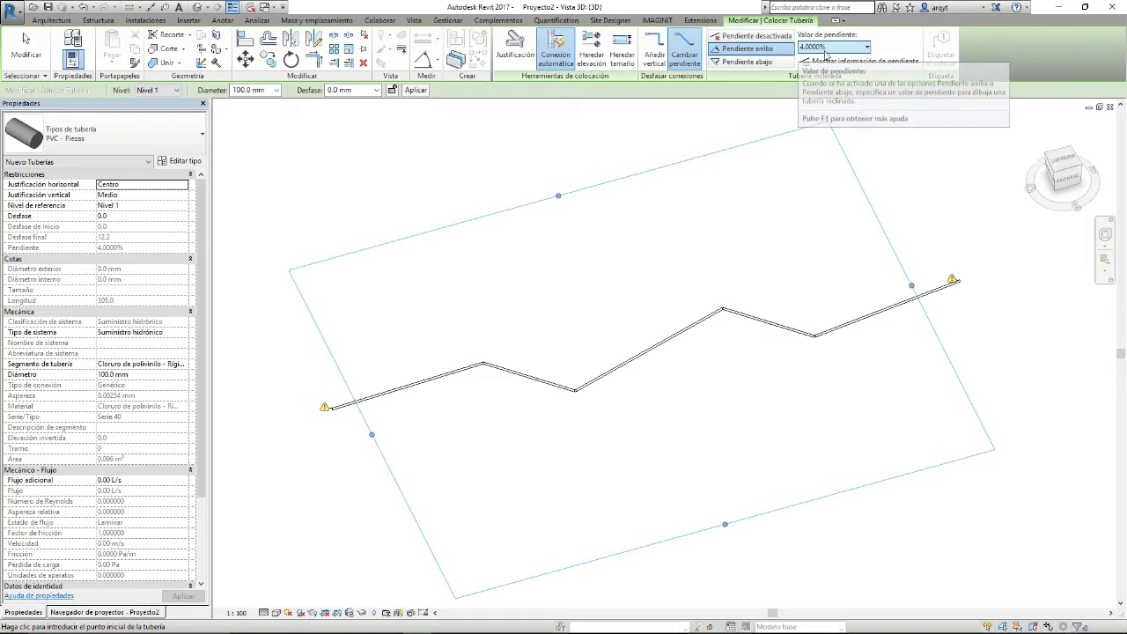
# Draw two connected PVC pipe segments behind the existing run at 4% upward slope, the second about 3900 mm long and turned 45°
pyautogui.click(345, 323)
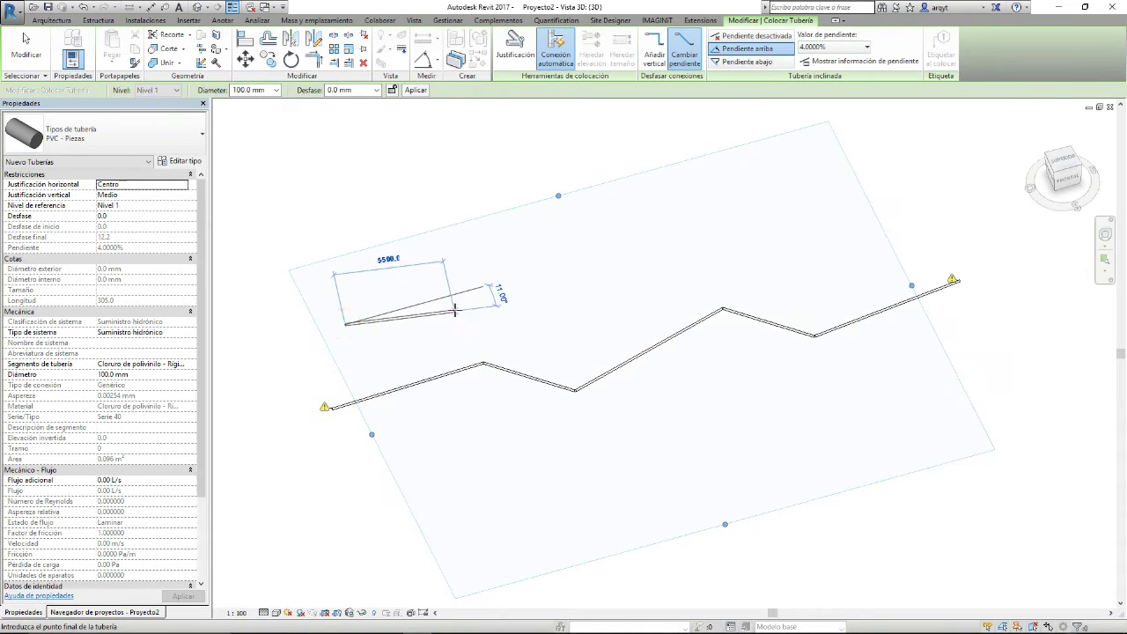
pyautogui.click(459, 294)
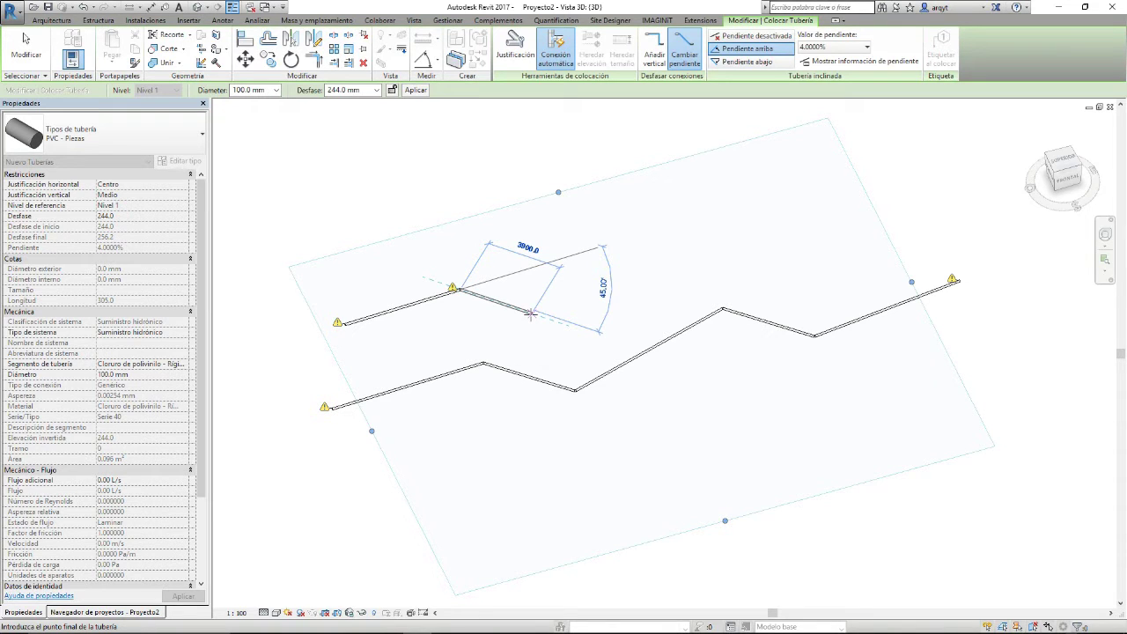
pyautogui.click(527, 310)
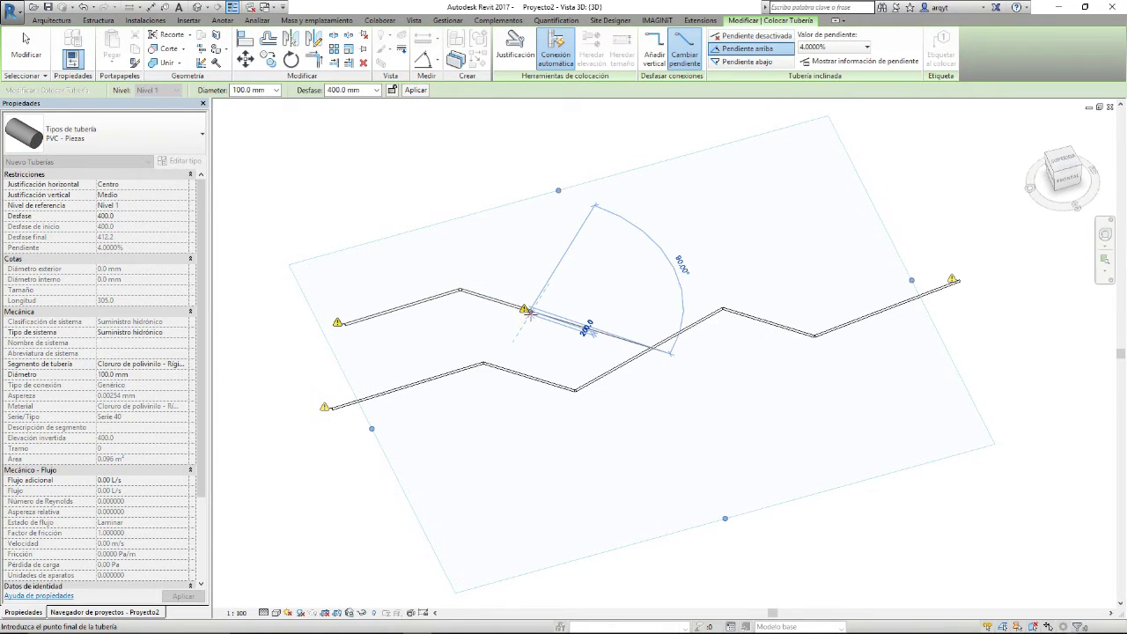
# Add a third pipe segment to the new run at a 2% upward slope and end pipe placement
pyautogui.scroll(6, 528, 313)
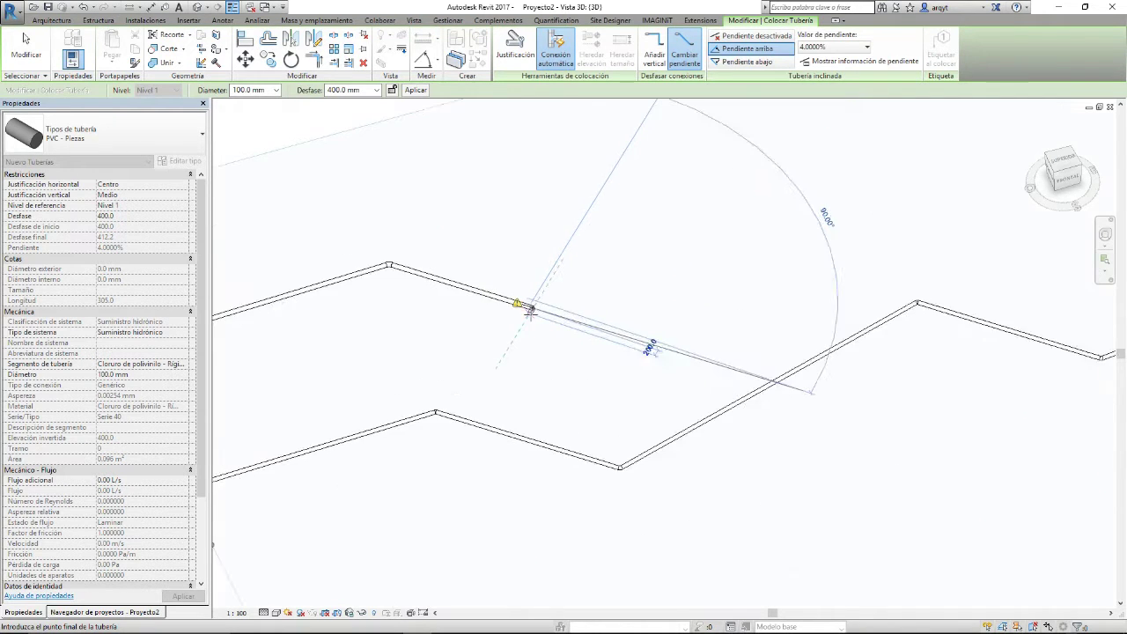
pyautogui.scroll(-4, 538, 306)
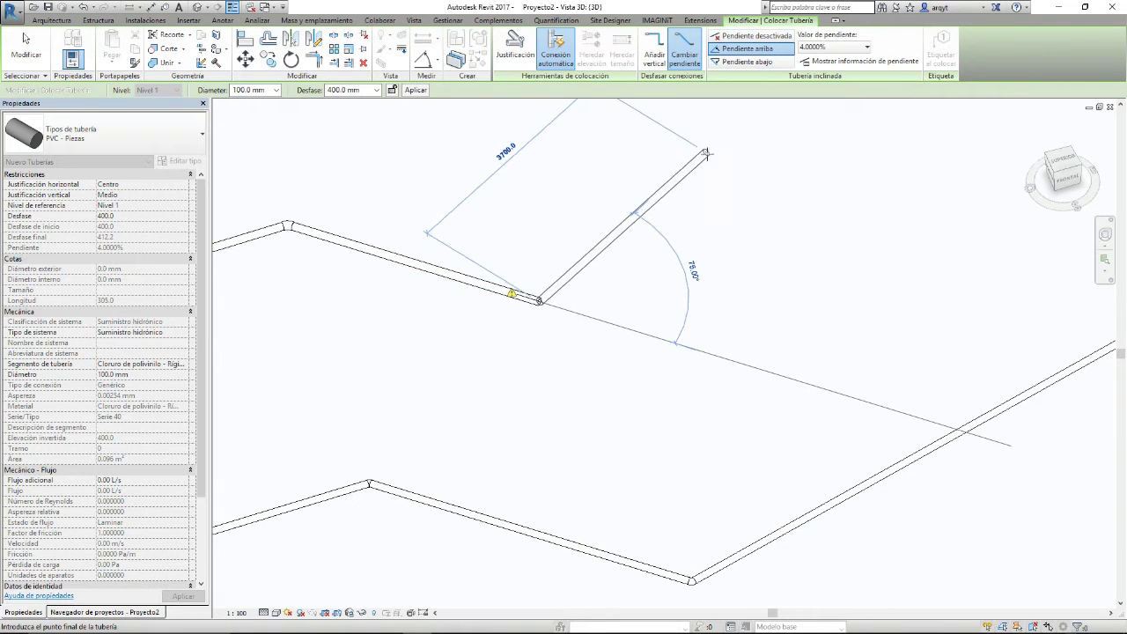
pyautogui.moveTo(707, 185)
pyautogui.mouseDown(button='middle')
pyautogui.moveTo(647, 264)
pyautogui.moveTo(709, 205)
pyautogui.mouseUp(button='middle')
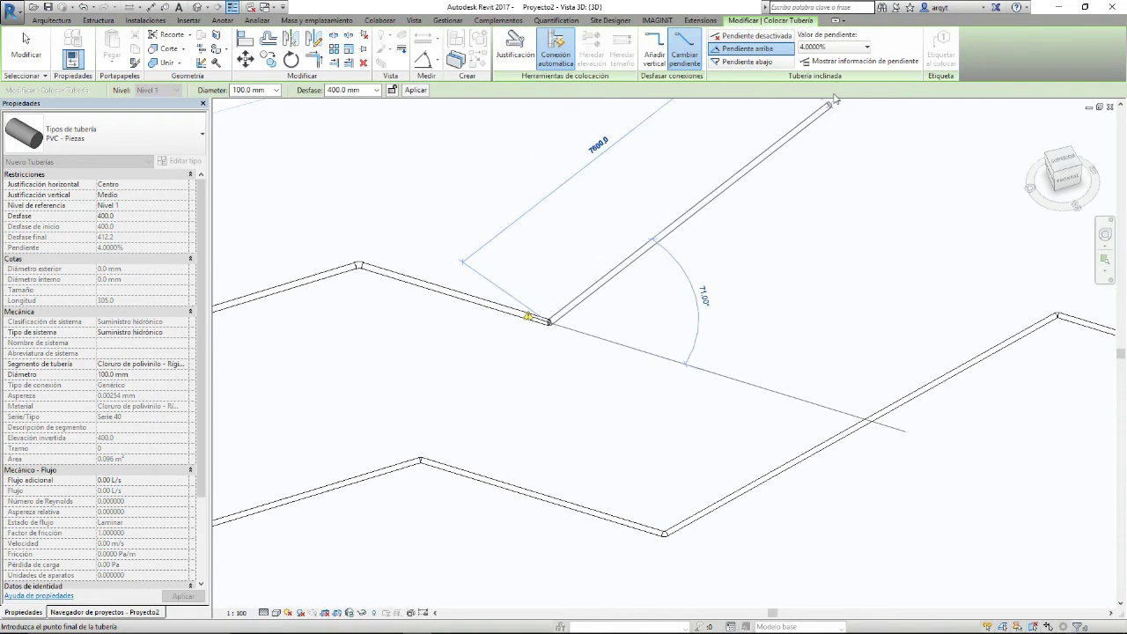
pyautogui.click(867, 47)
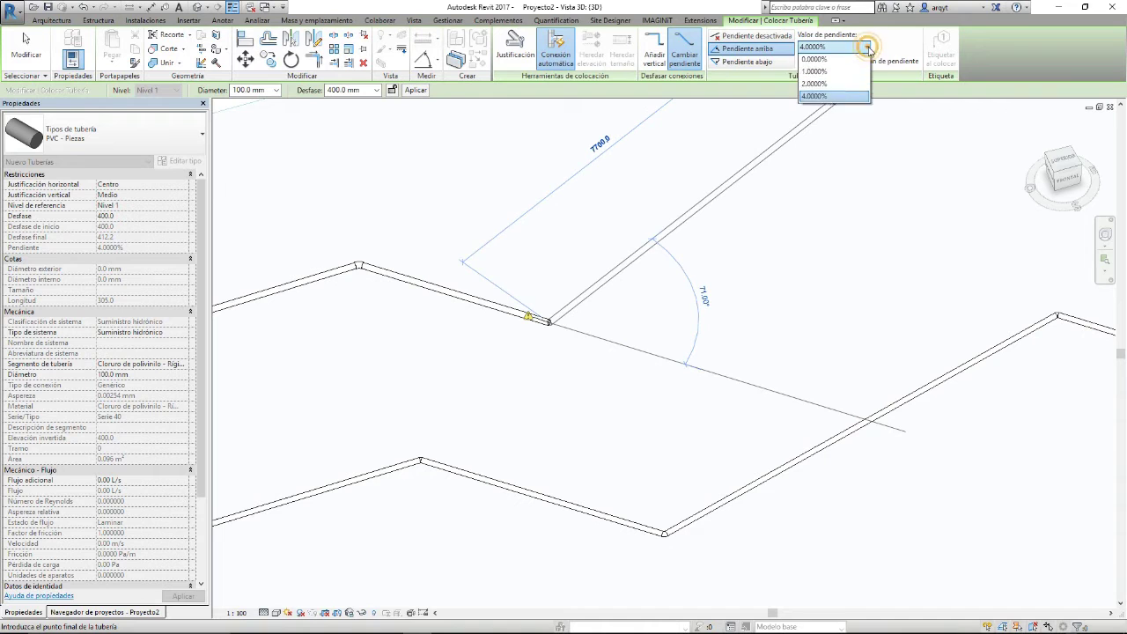
pyautogui.click(813, 84)
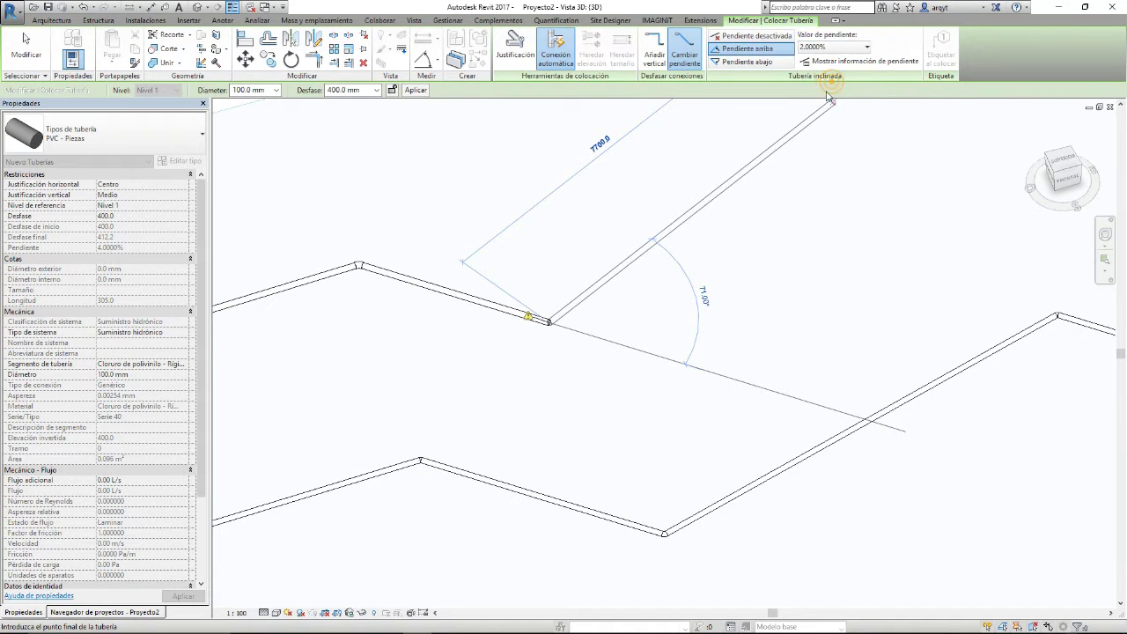
pyautogui.click(754, 214)
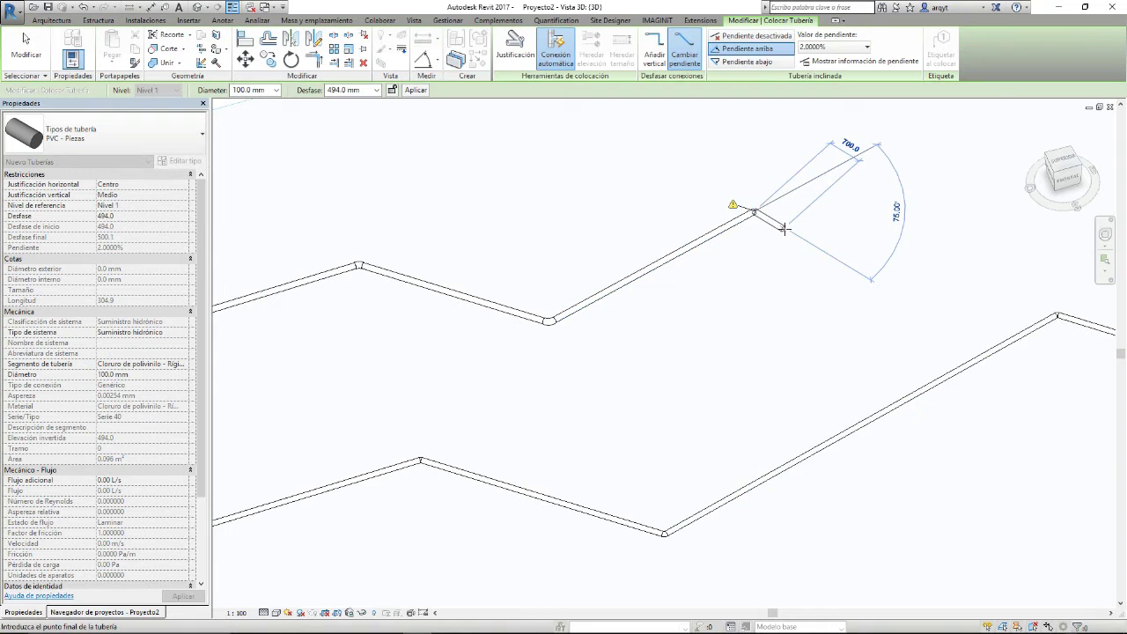
pyautogui.scroll(-2, 787, 226)
pyautogui.moveTo(787, 226); pyautogui.dragTo(842, 218, button='middle')
pyautogui.press('Escape')
pyautogui.scroll(1, 800, 211)
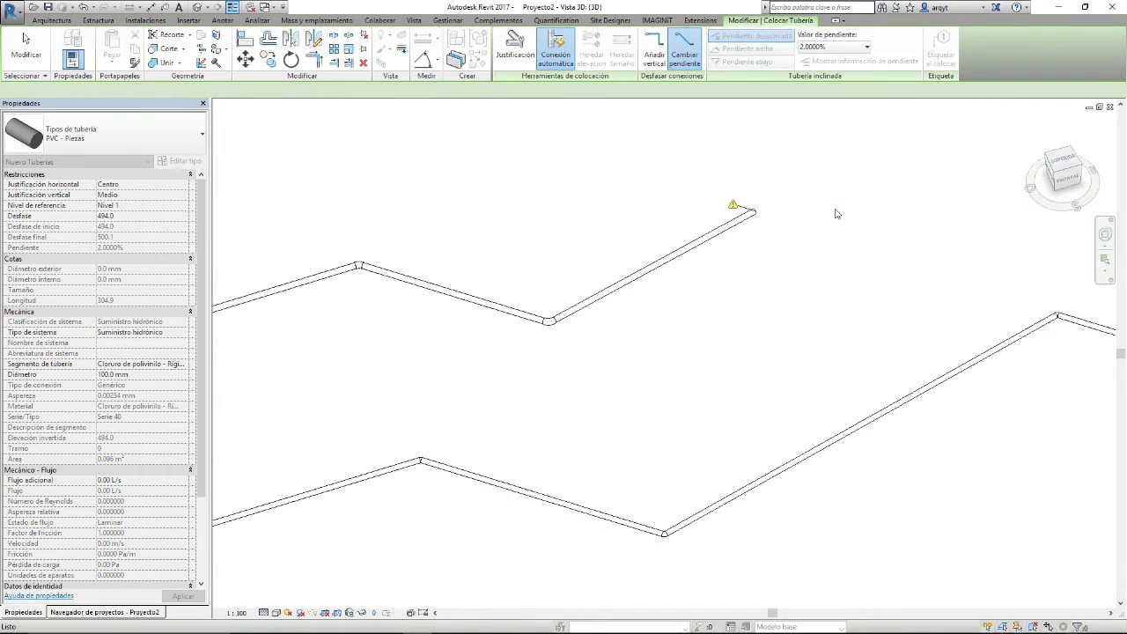
pyautogui.scroll(-1, 757, 254)
pyautogui.scroll(-2, 757, 254)
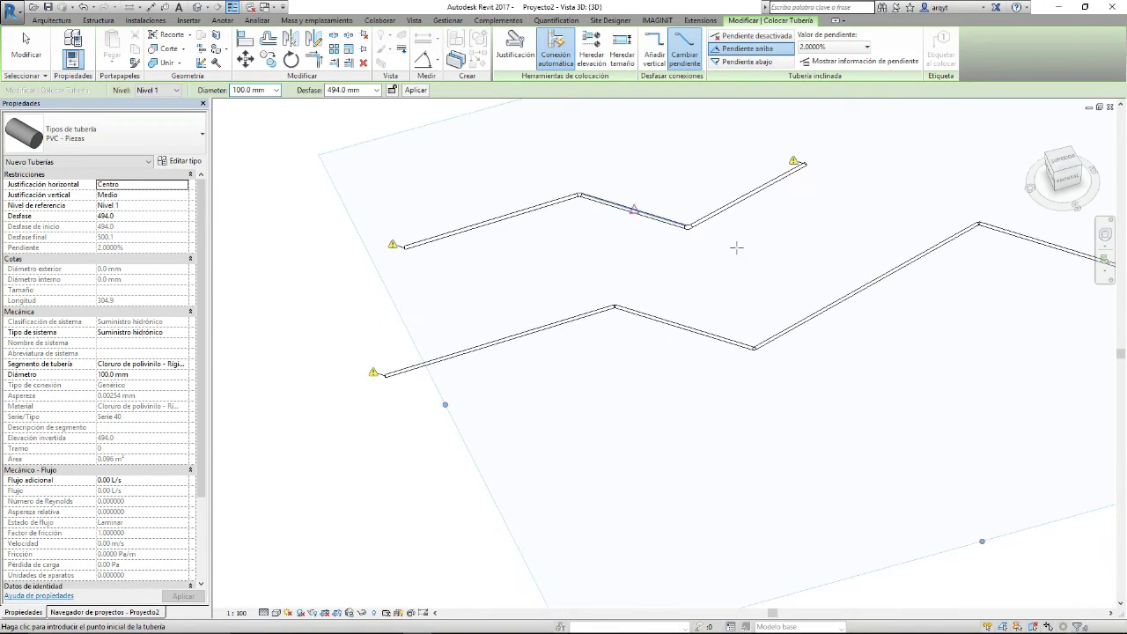
pyautogui.scroll(-1, 797, 259)
pyautogui.scroll(-1, 786, 261)
pyautogui.moveTo(786, 261); pyautogui.dragTo(637, 366, button='middle')
pyautogui.press('Escape')
pyautogui.press('Escape')
# Delete the entire older five-segment pipe run in front, keeping only the new PVC run
pyautogui.click(513, 346)
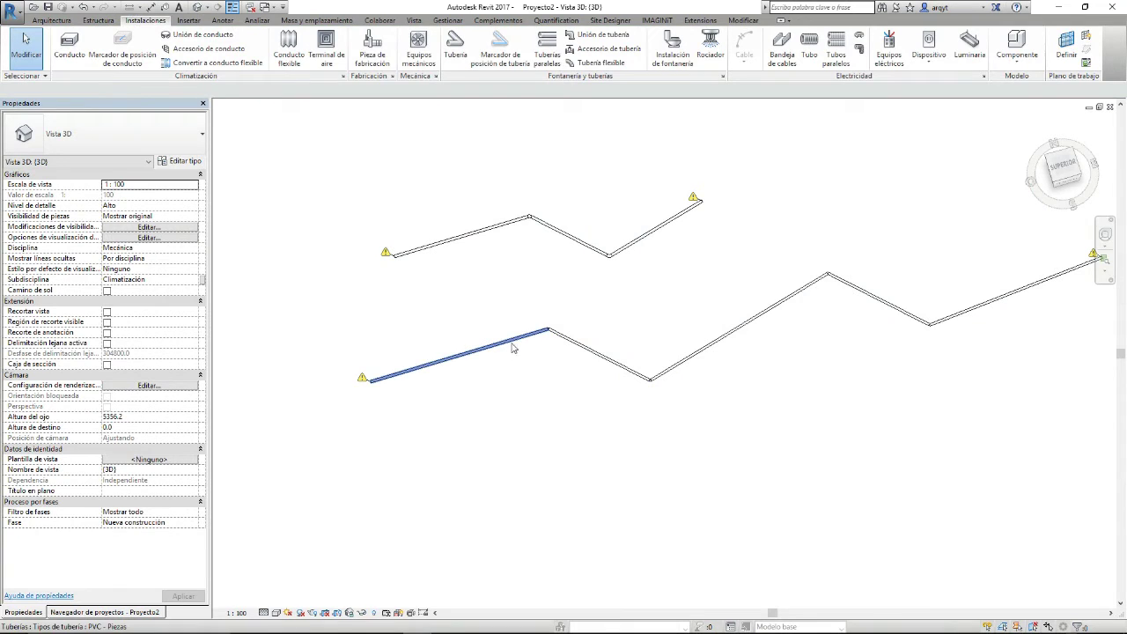
pyautogui.press('Tab')
pyautogui.click(513, 346)
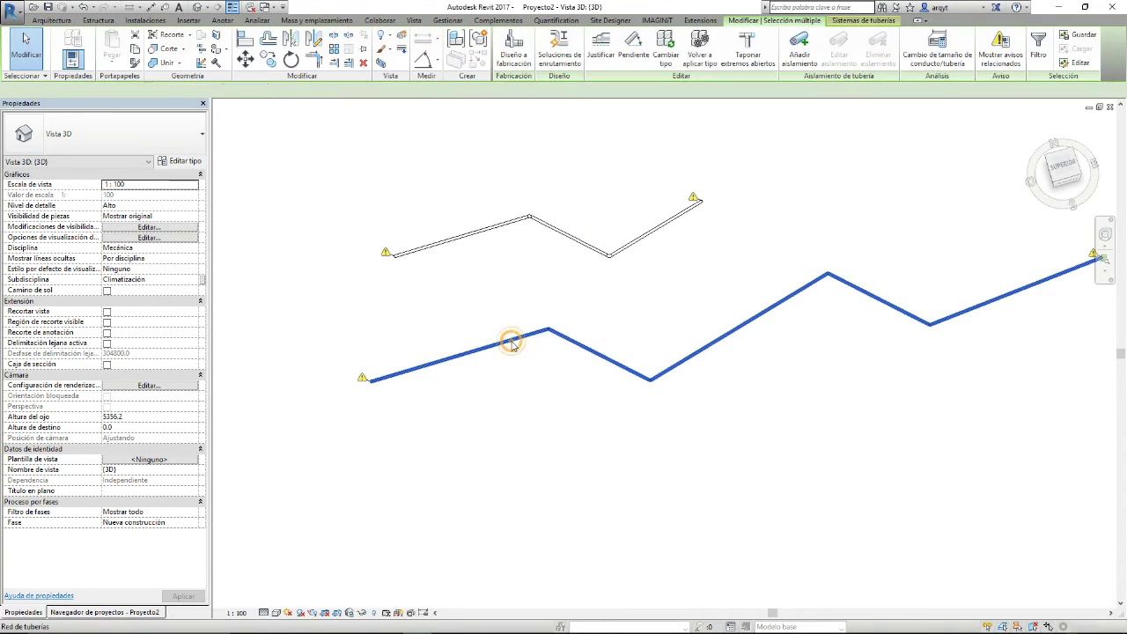
pyautogui.press('Delete')
pyautogui.moveTo(621, 307); pyautogui.dragTo(605, 286, button='middle')
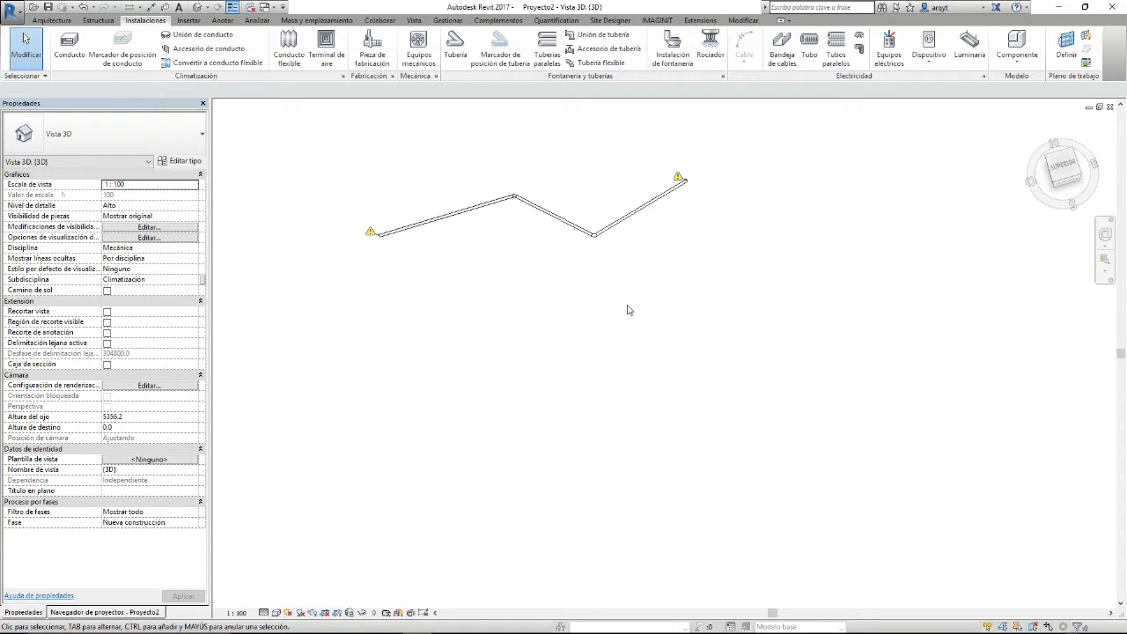
# Duplicate the PVC - Piezas type of the first pipe segment as a new pipe type named PVC - Arquetas
pyautogui.click(458, 216)
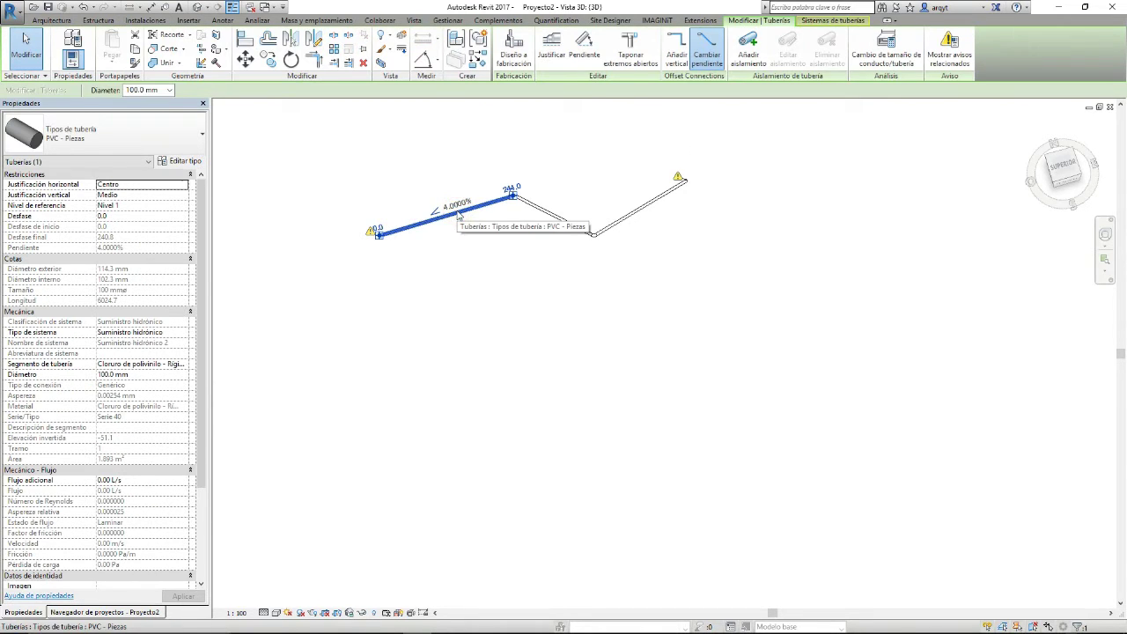
pyautogui.click(195, 164)
pyautogui.moveTo(453, 157); pyautogui.dragTo(683, 144)
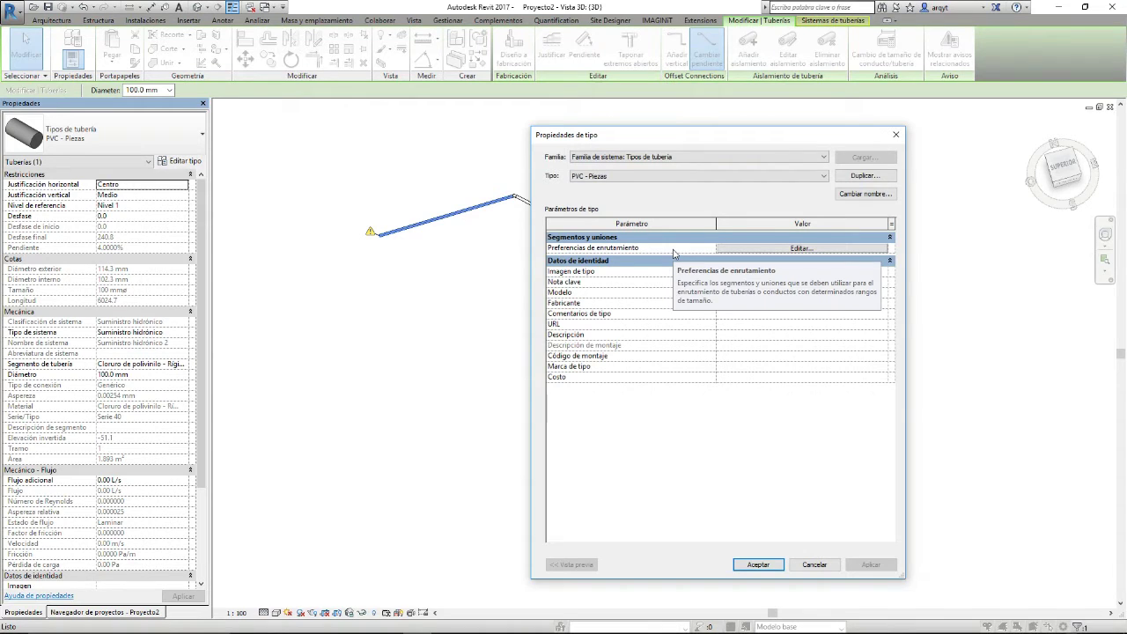
pyautogui.click(865, 176)
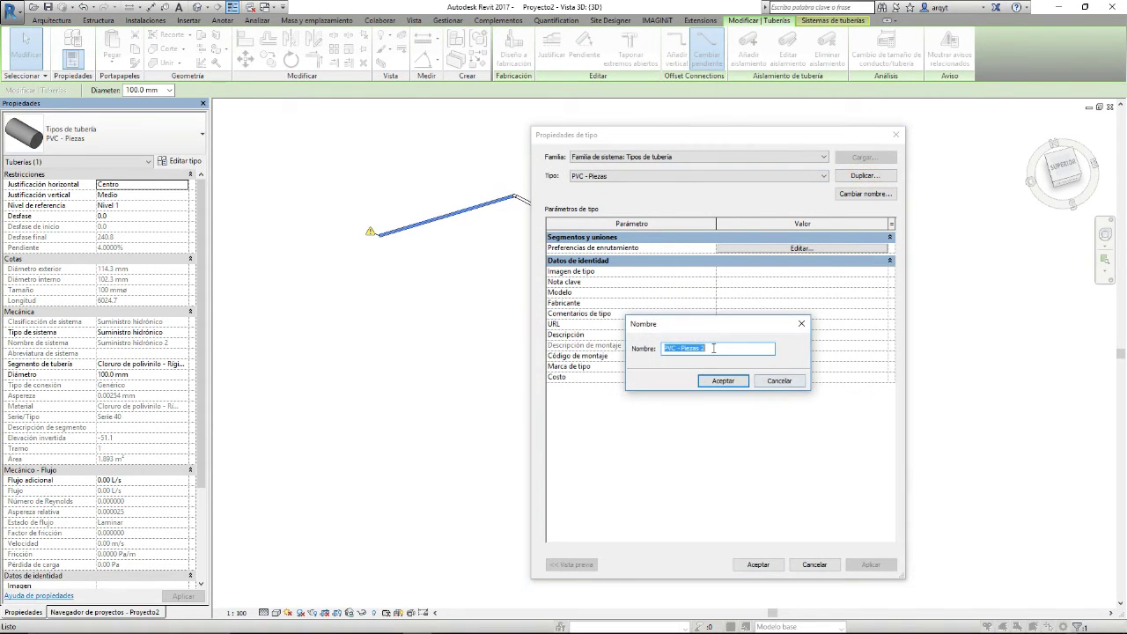
pyautogui.moveTo(681, 351); pyautogui.dragTo(738, 352)
pyautogui.write('Arquet')
pyautogui.click(679, 348)
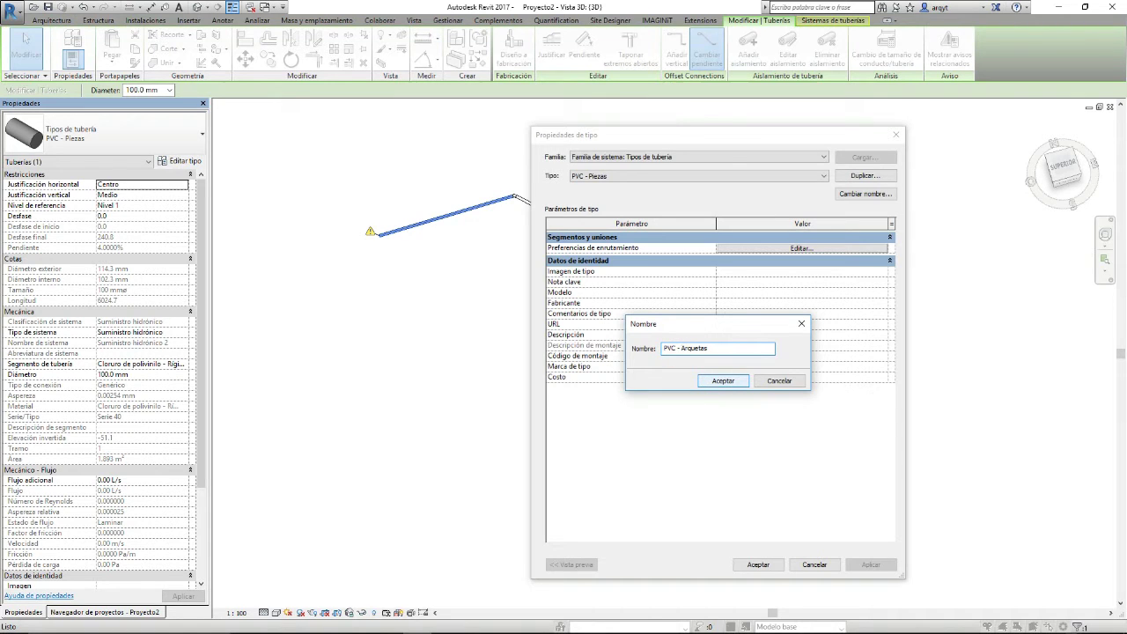
pyautogui.click(723, 381)
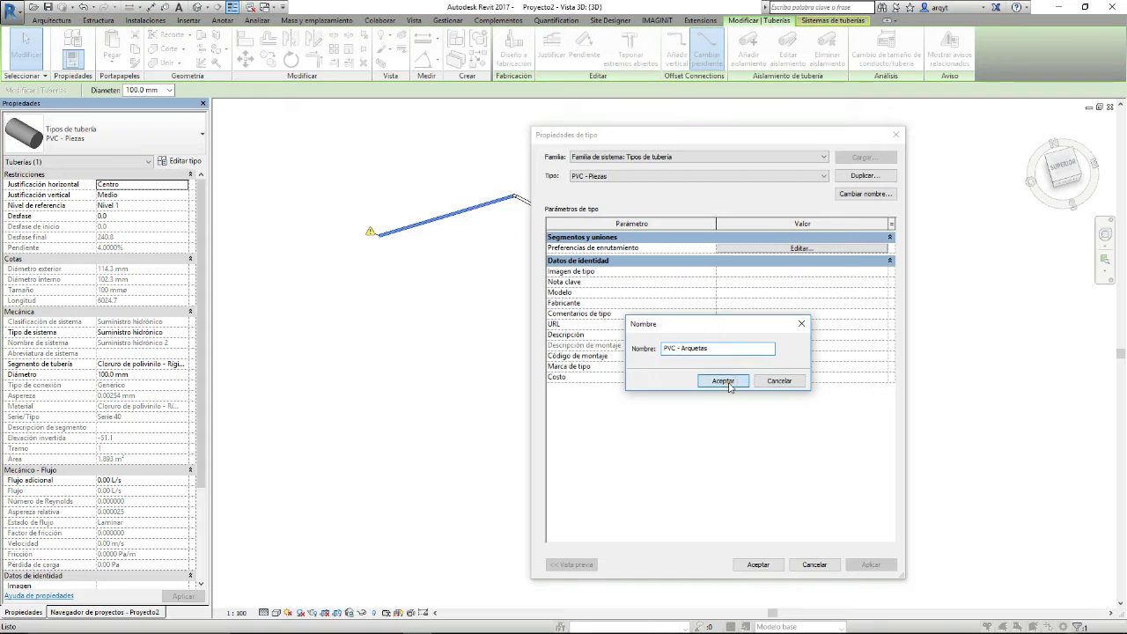
# Open the PVC - Arquetas routing preferences and set the pipe segment's minimum size to 90.000 mm
pyautogui.moveTo(754, 144); pyautogui.dragTo(502, 144)
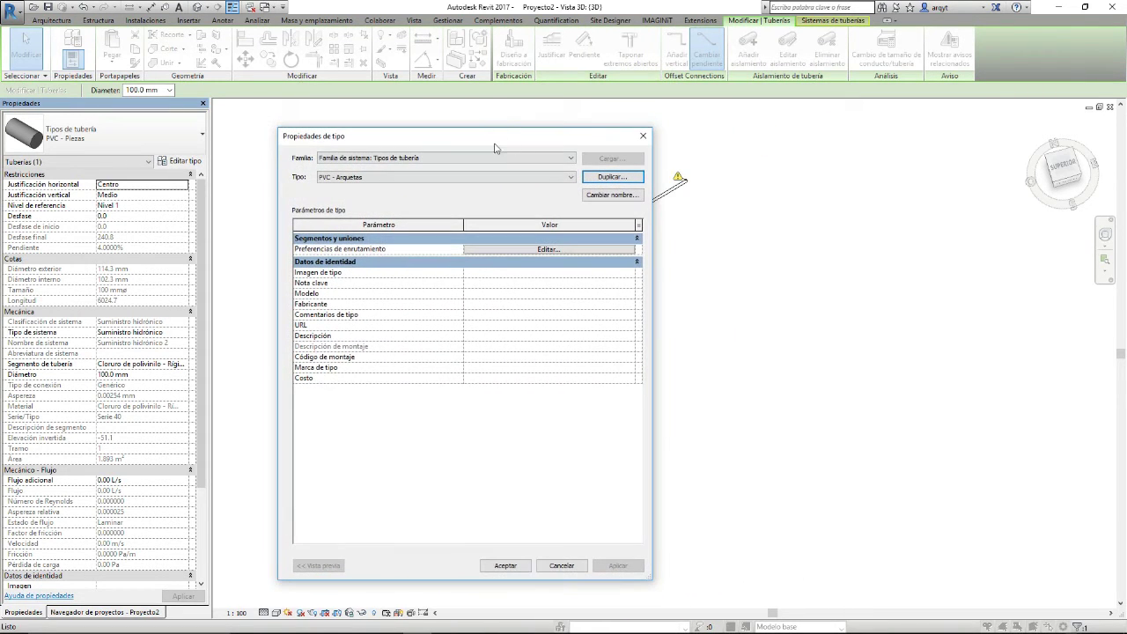
pyautogui.click(507, 250)
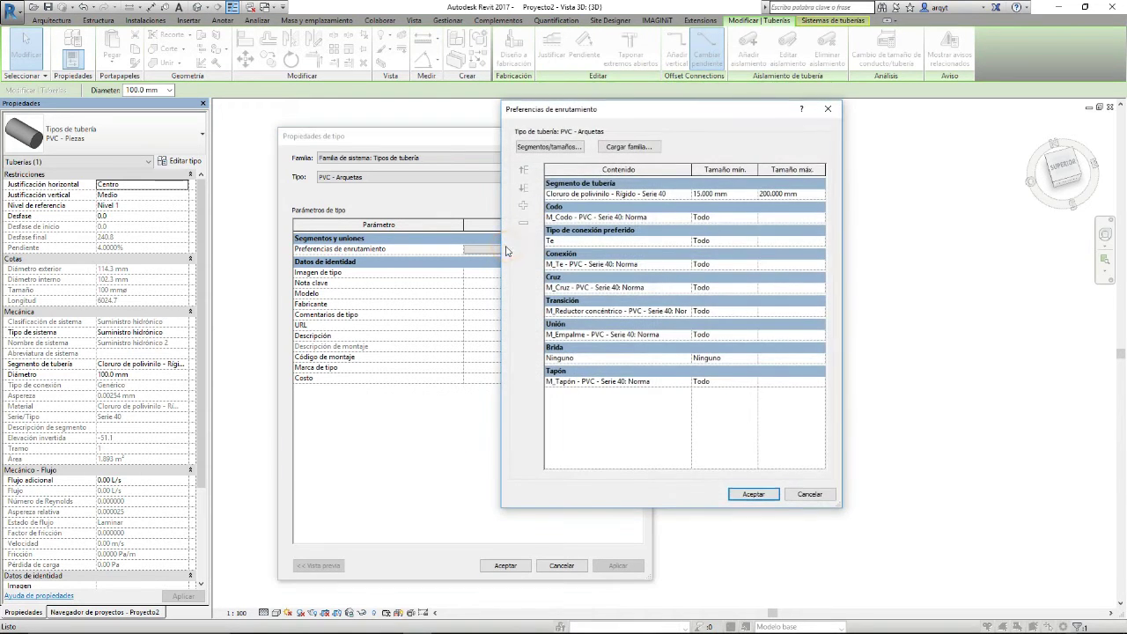
pyautogui.moveTo(642, 113); pyautogui.dragTo(814, 129)
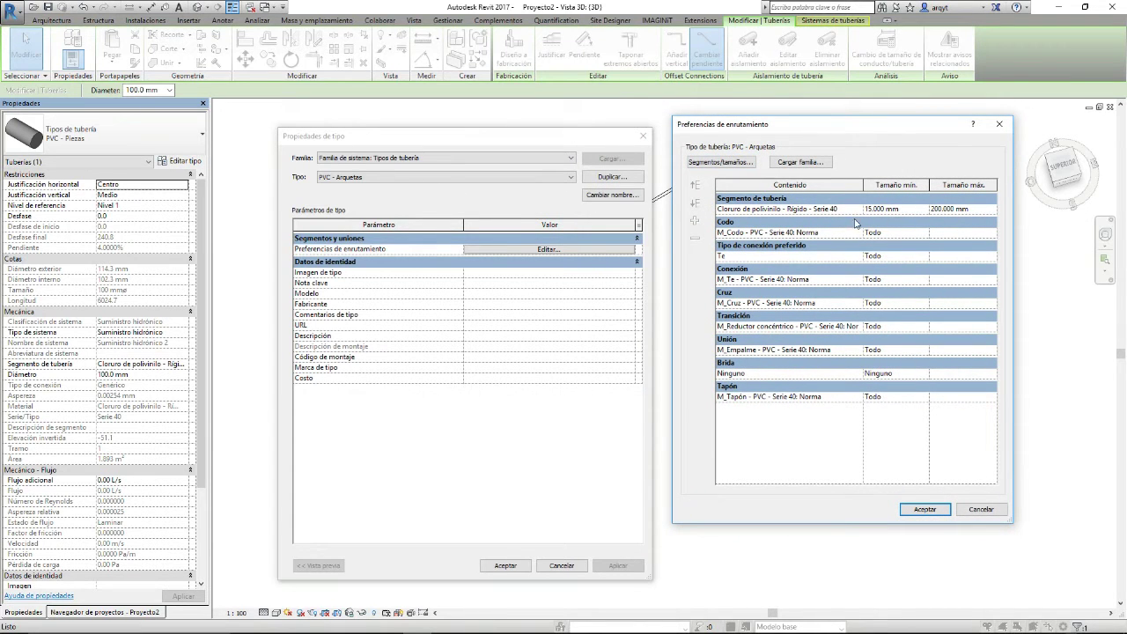
pyautogui.click(922, 210)
pyautogui.scroll(-2, 898, 254)
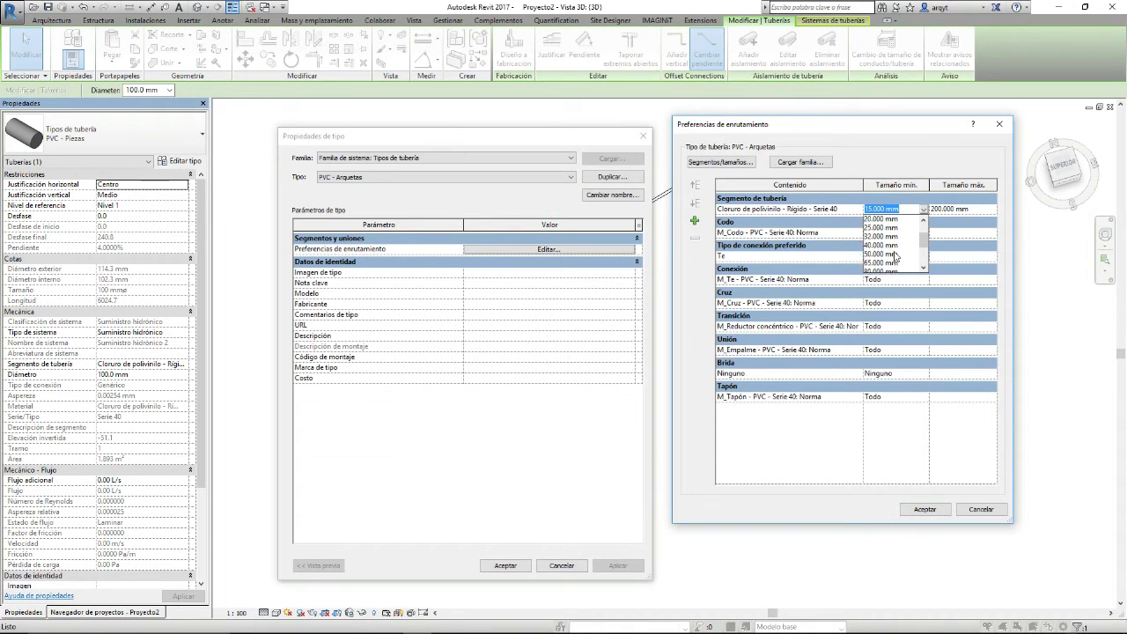
pyautogui.click(888, 263)
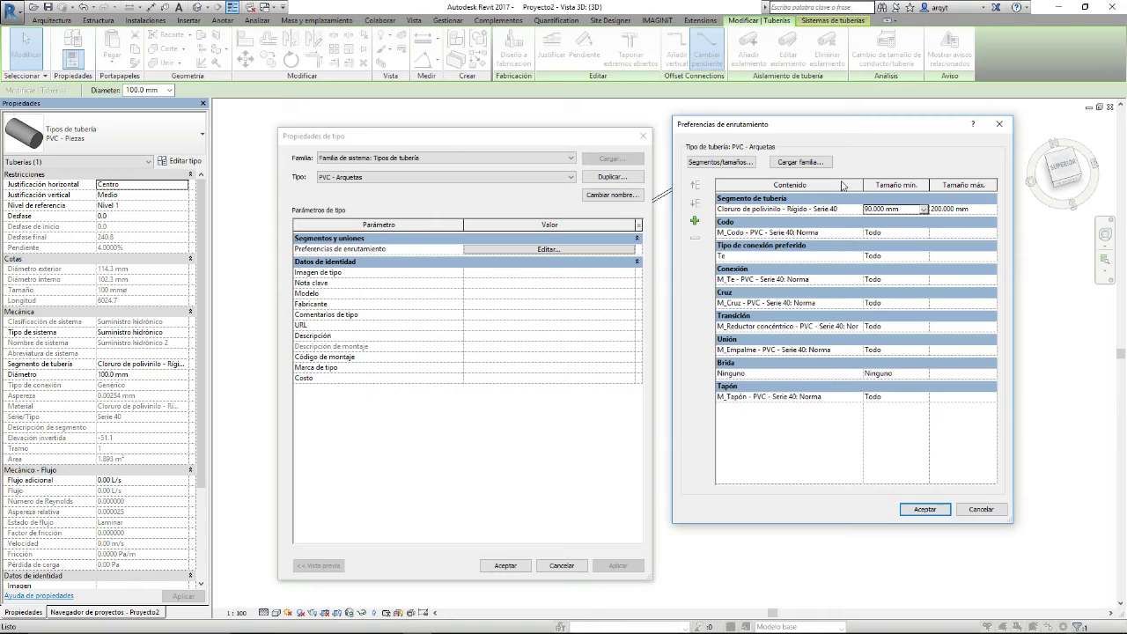
# Load the Arqueta families Codo, Cruz, T, Tapón, Transición and Paso from the DB HS5 folder inside Documentos' - REVIT - folder
pyautogui.click(812, 163)
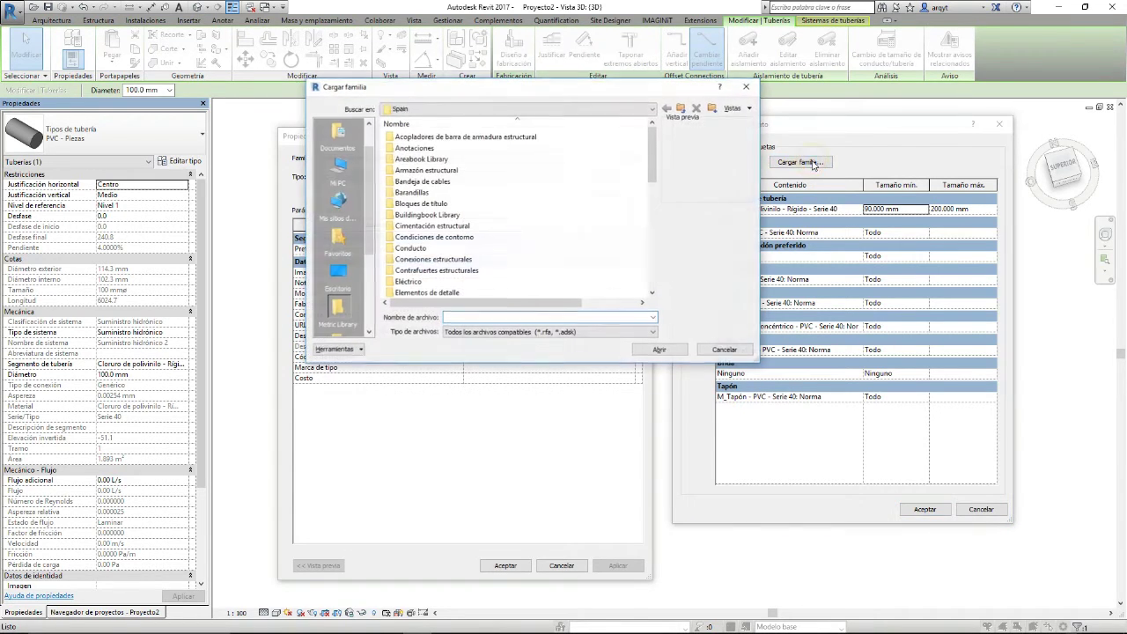
pyautogui.click(338, 135)
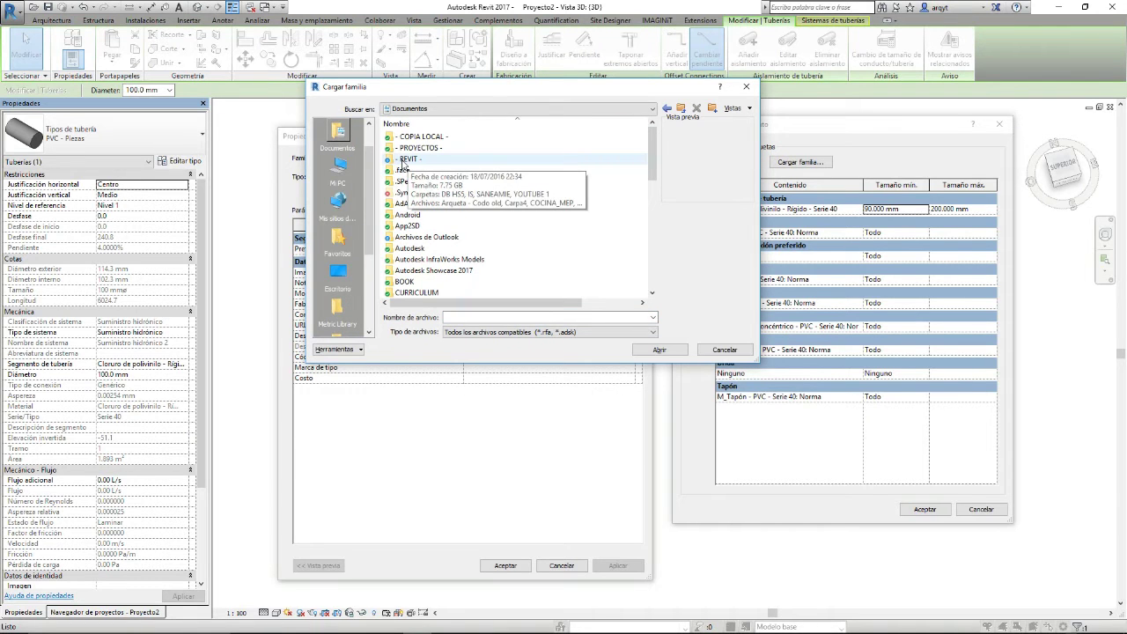
pyautogui.doubleClick(403, 164)
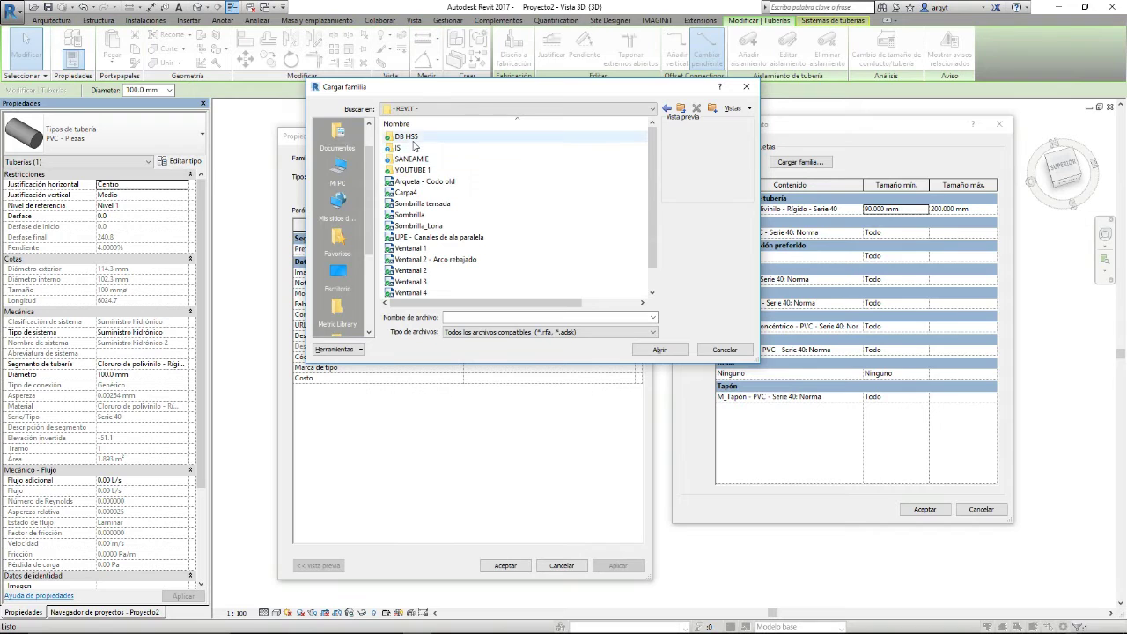
pyautogui.doubleClick(412, 138)
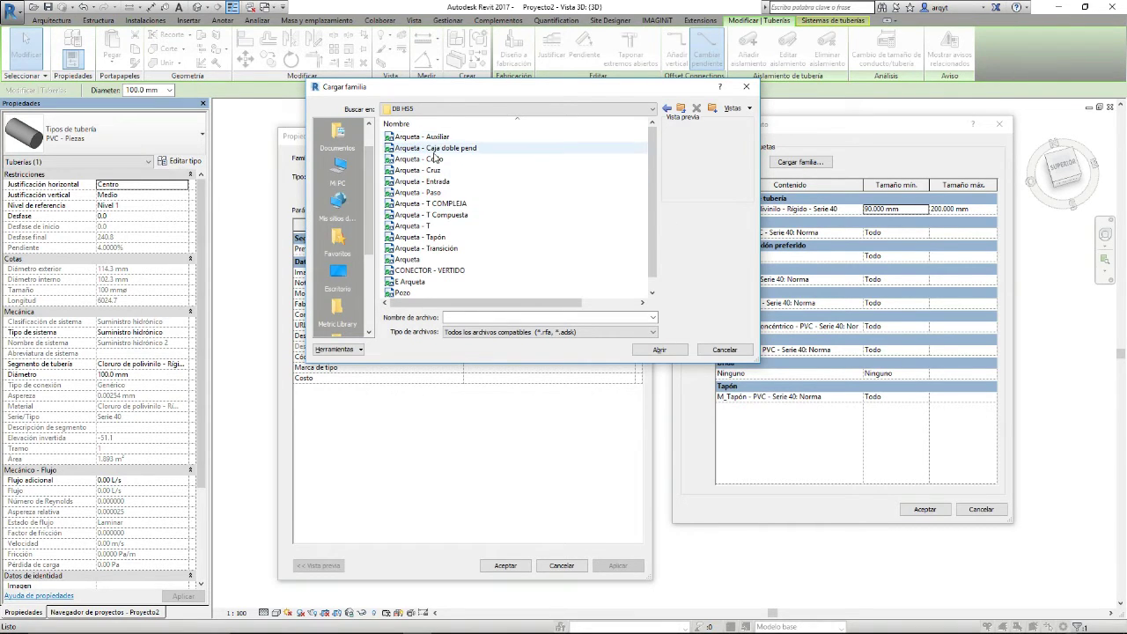
pyautogui.click(434, 159)
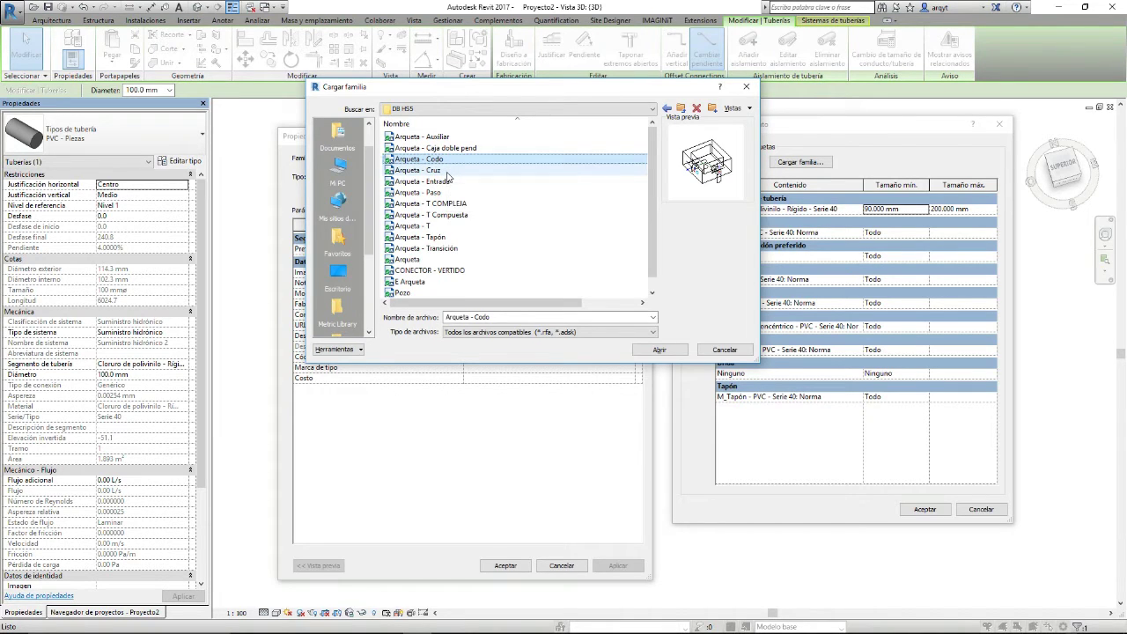
pyautogui.keyDown('ctrl'); pyautogui.click(440, 170); pyautogui.keyUp('ctrl')
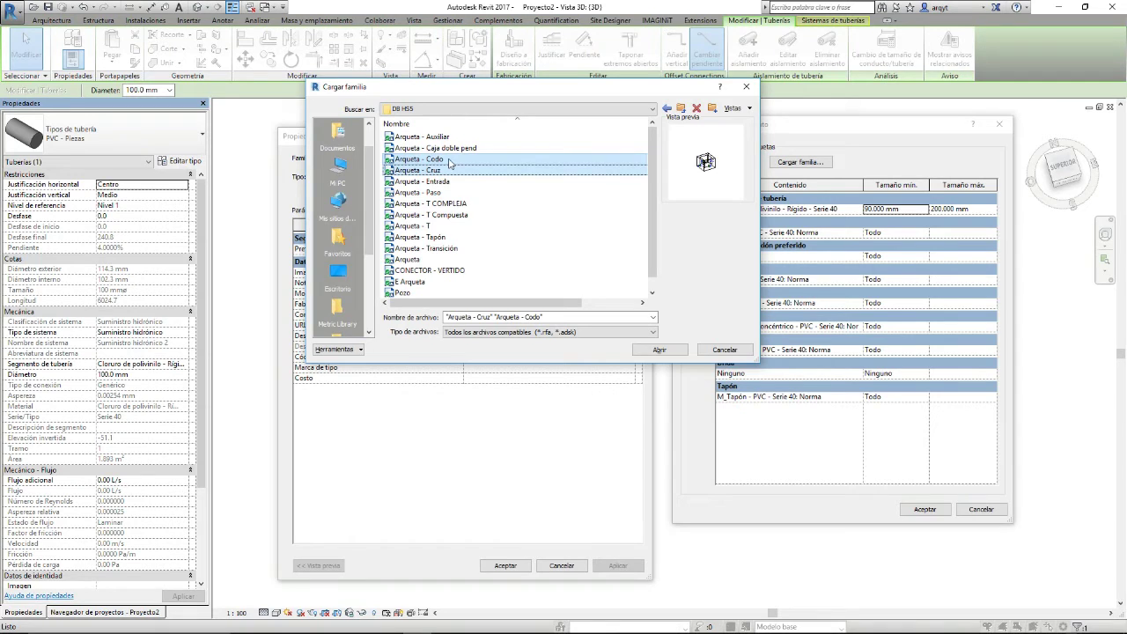
pyautogui.keyDown('ctrl'); pyautogui.click(438, 226); pyautogui.keyUp('ctrl')
pyautogui.keyDown('ctrl'); pyautogui.click(440, 237); pyautogui.keyUp('ctrl')
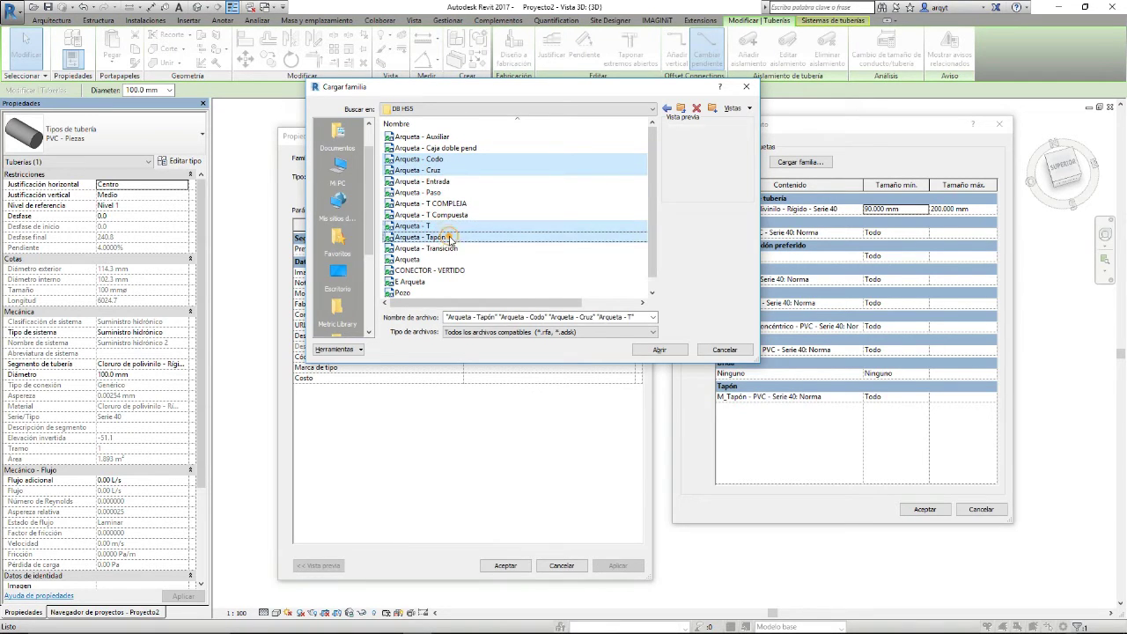
pyautogui.keyDown('ctrl'); pyautogui.click(440, 248); pyautogui.keyUp('ctrl')
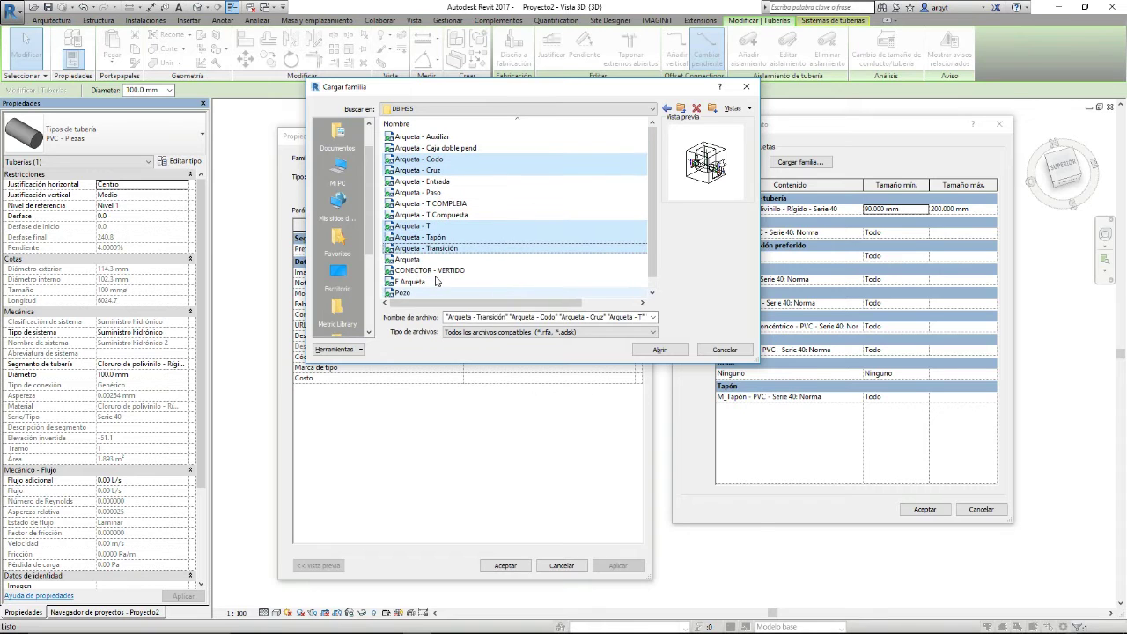
pyautogui.keyDown('ctrl'); pyautogui.click(471, 192); pyautogui.keyUp('ctrl')
pyautogui.click(660, 351)
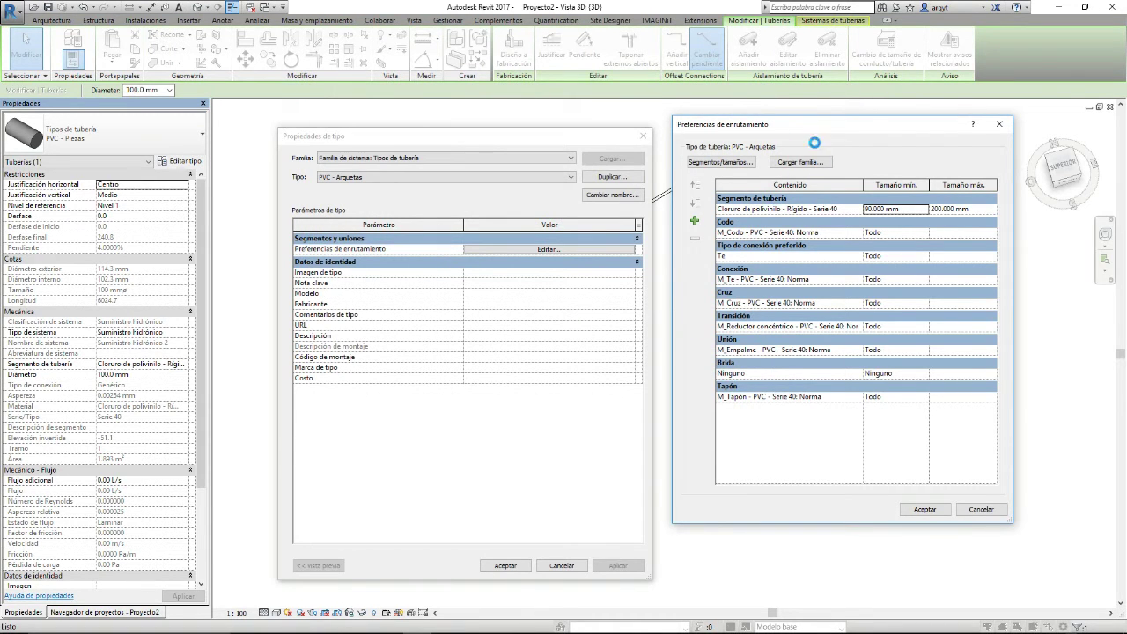
# Set the Codo fitting to Arqueta - Codo and the Conexión fitting to Arqueta - T, keeping Te as the preferred connection type
pyautogui.click(857, 235)
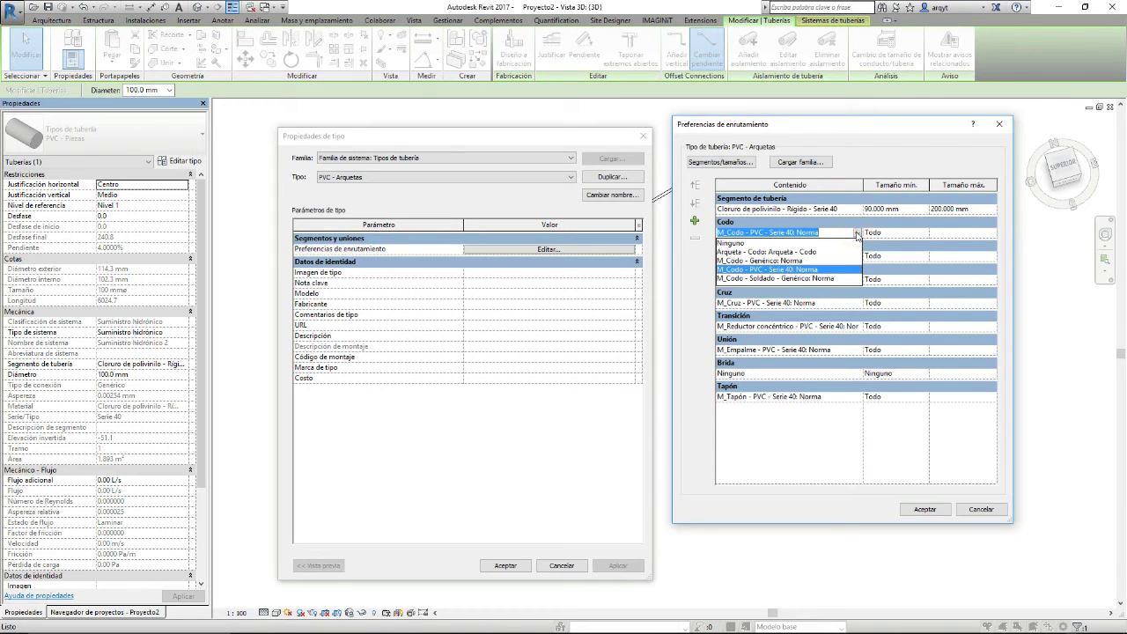
pyautogui.click(740, 252)
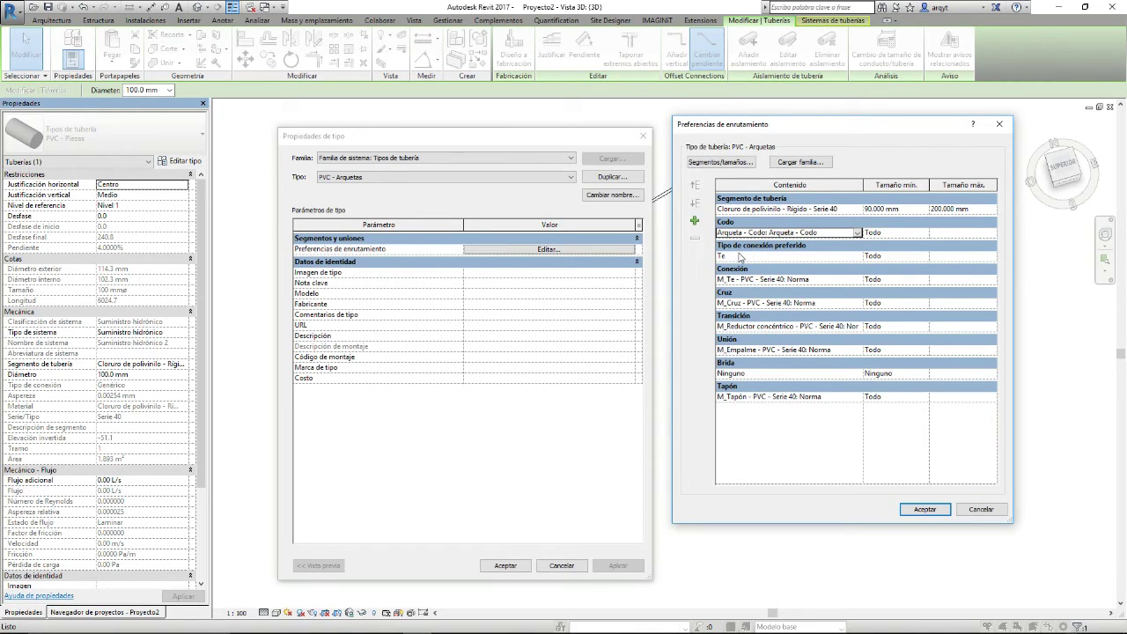
pyautogui.click(782, 256)
pyautogui.click(855, 256)
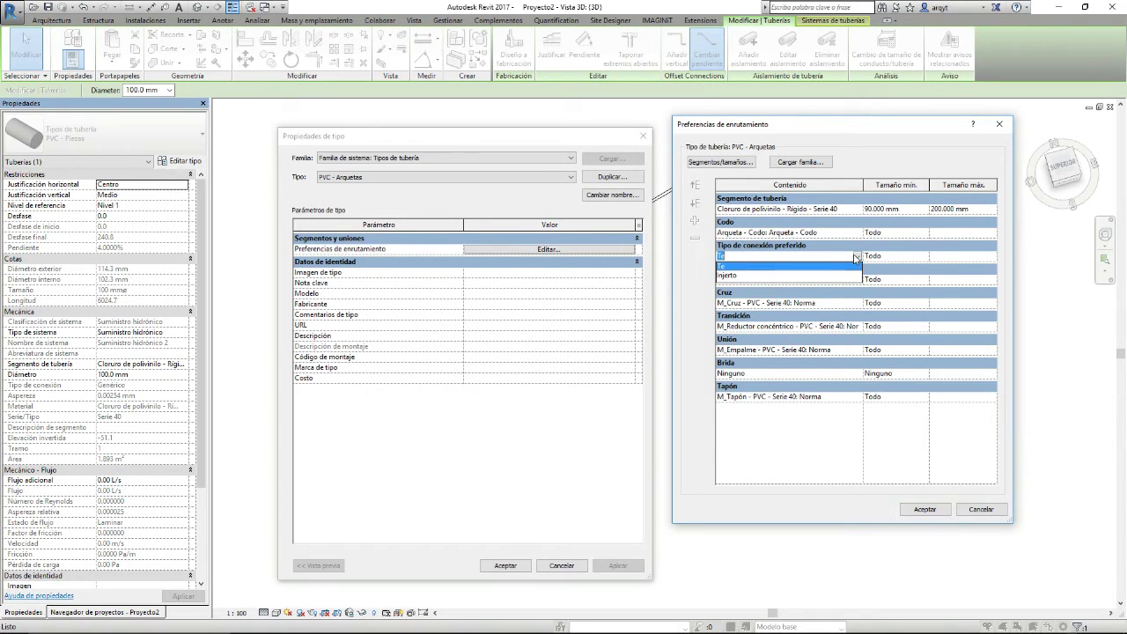
pyautogui.click(855, 266)
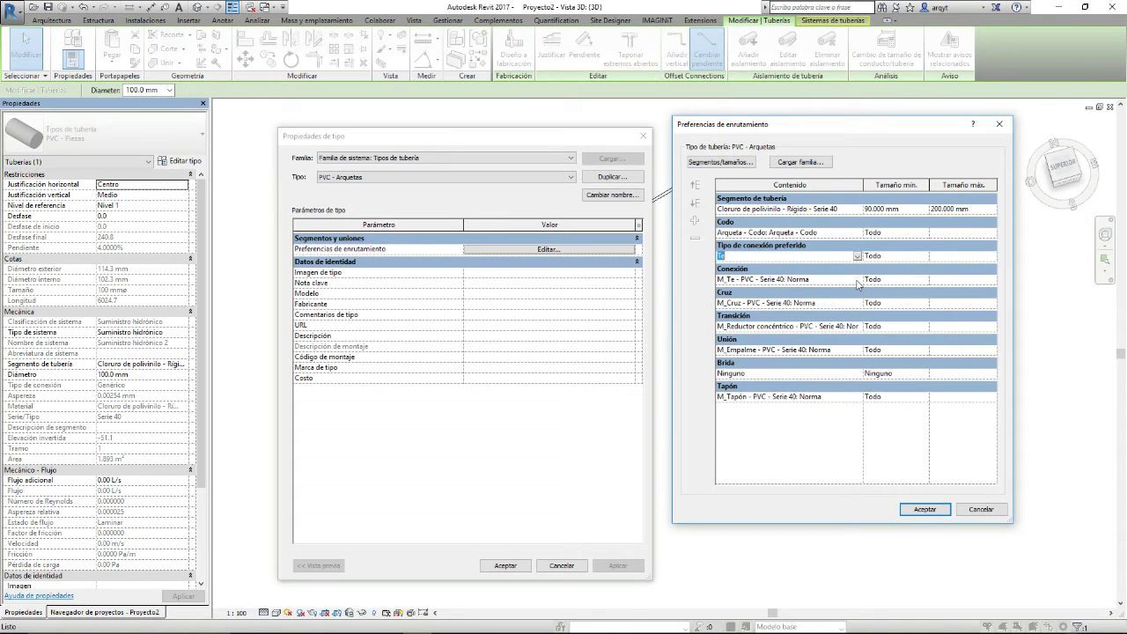
pyautogui.click(856, 280)
pyautogui.click(763, 308)
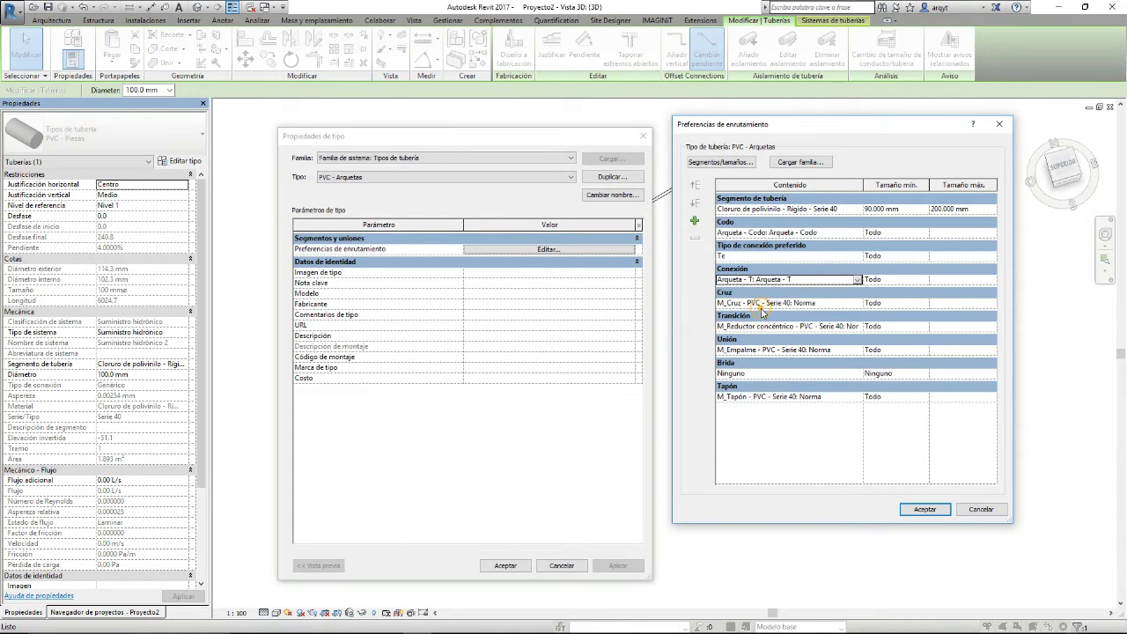
# Try to load the Arqueta - Cruz family from the IS folder inside - REVIT - for use as the Cruz fitting
pyautogui.click(857, 302)
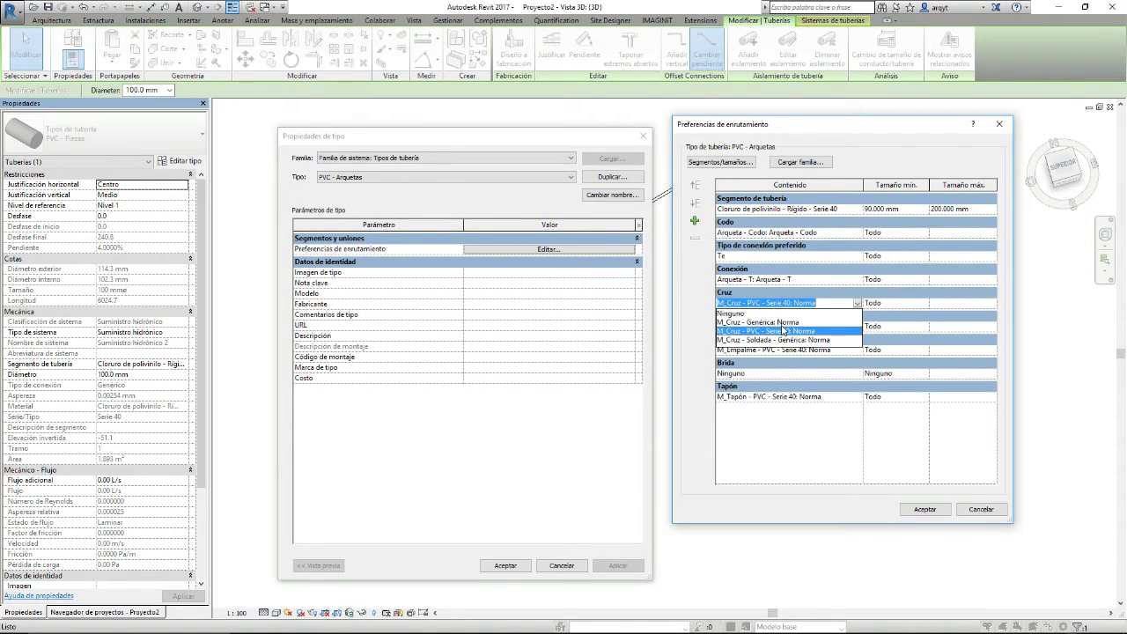
pyautogui.click(800, 162)
pyautogui.click(799, 162)
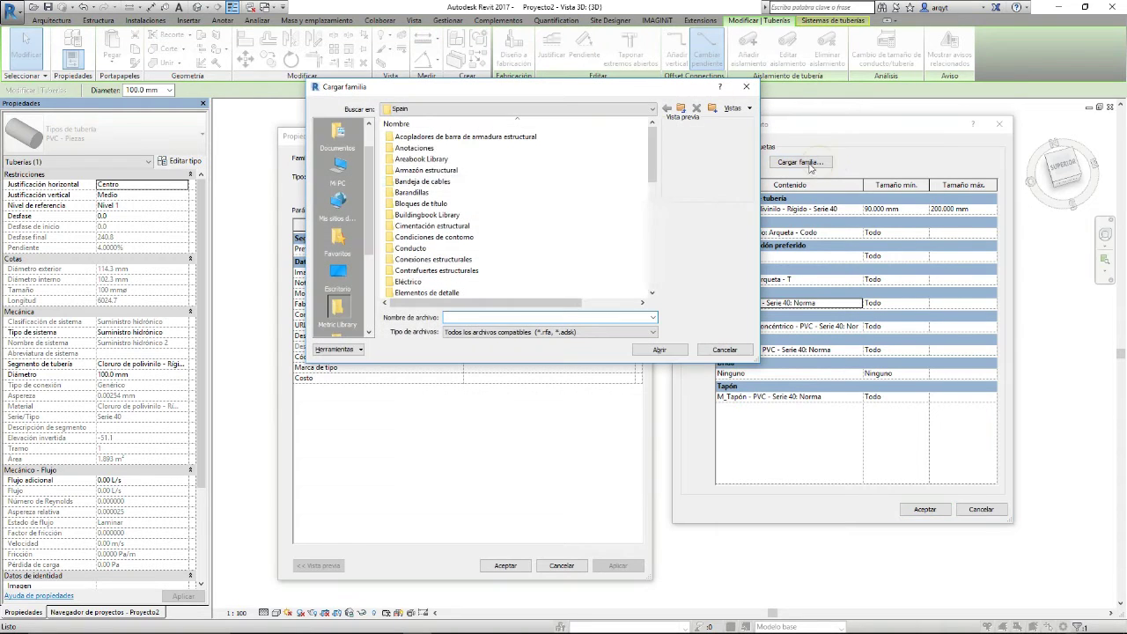
pyautogui.click(338, 135)
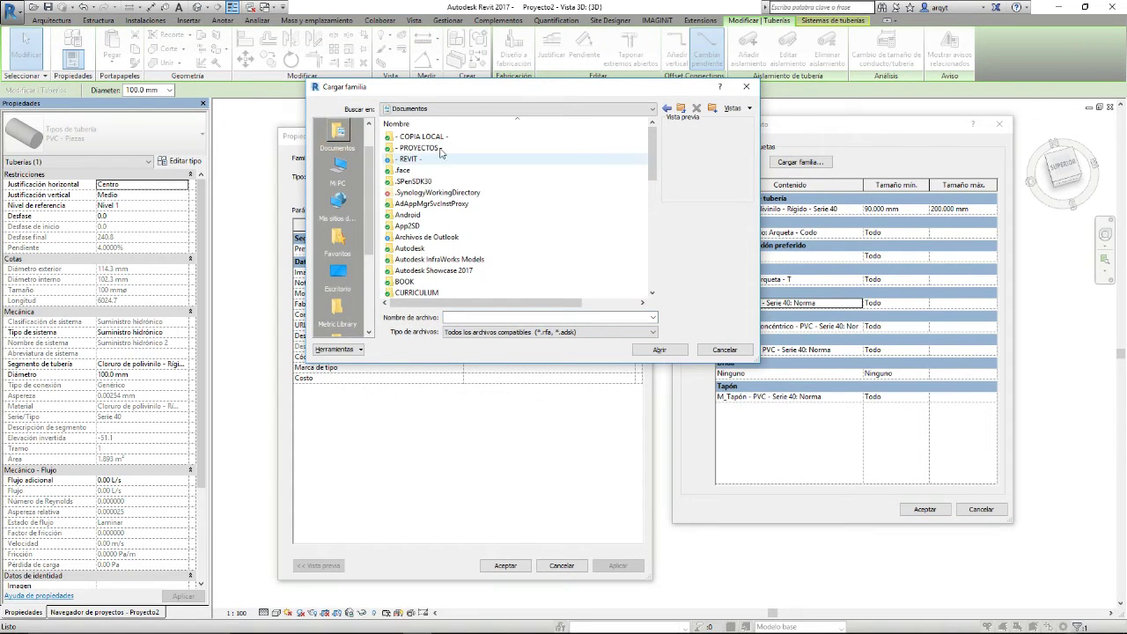
pyautogui.doubleClick(437, 159)
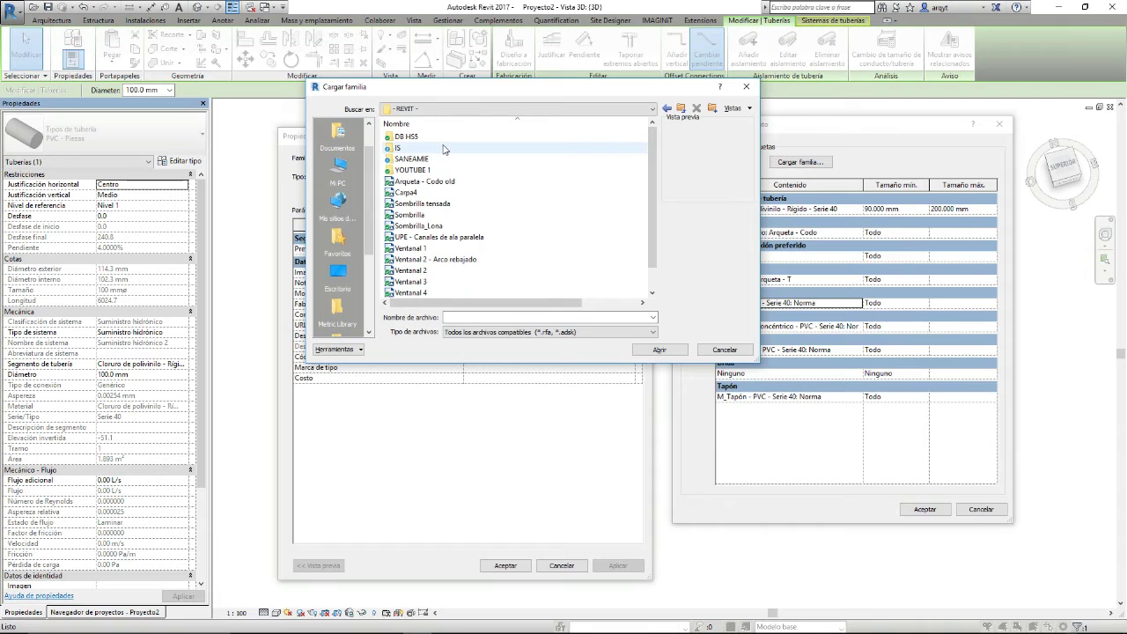
pyautogui.doubleClick(444, 148)
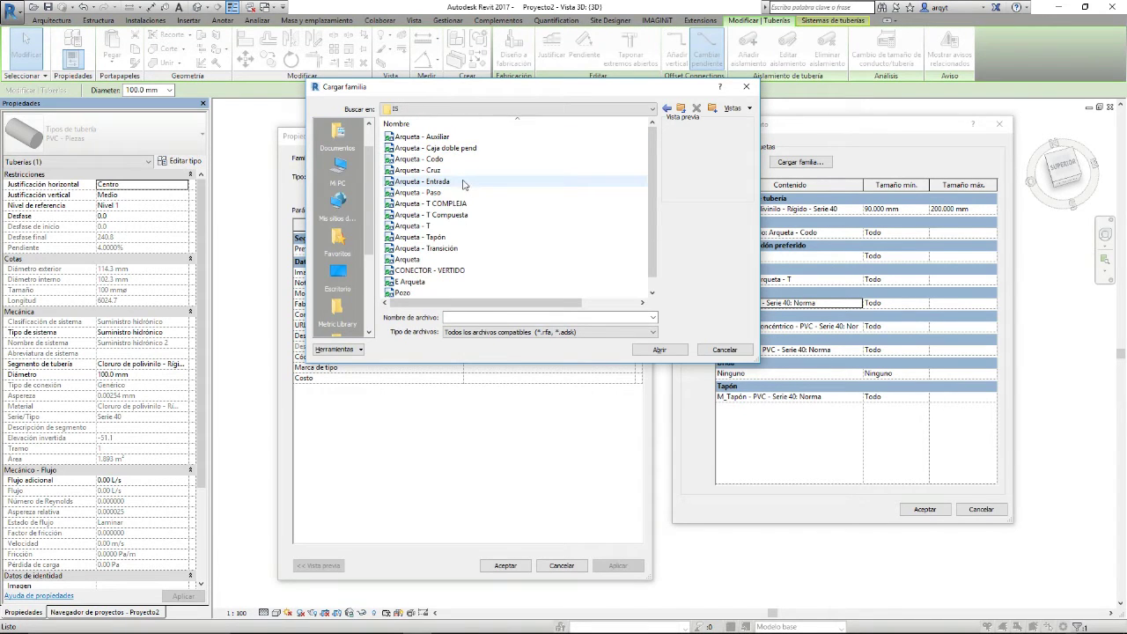
pyautogui.click(445, 170)
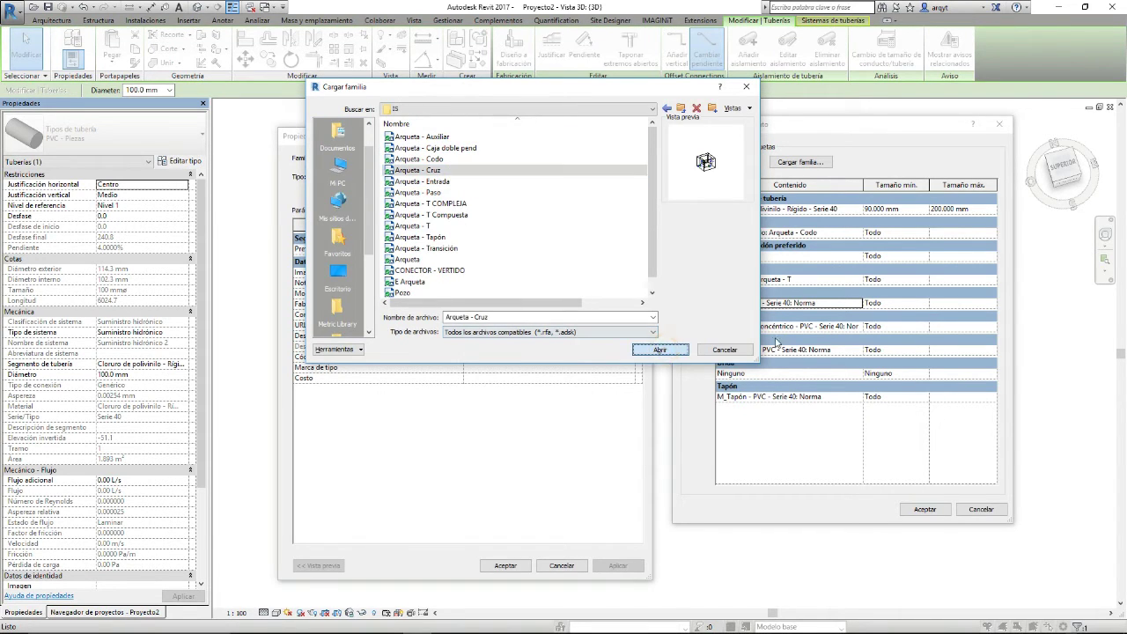
pyautogui.press('Return')
pyautogui.click(859, 304)
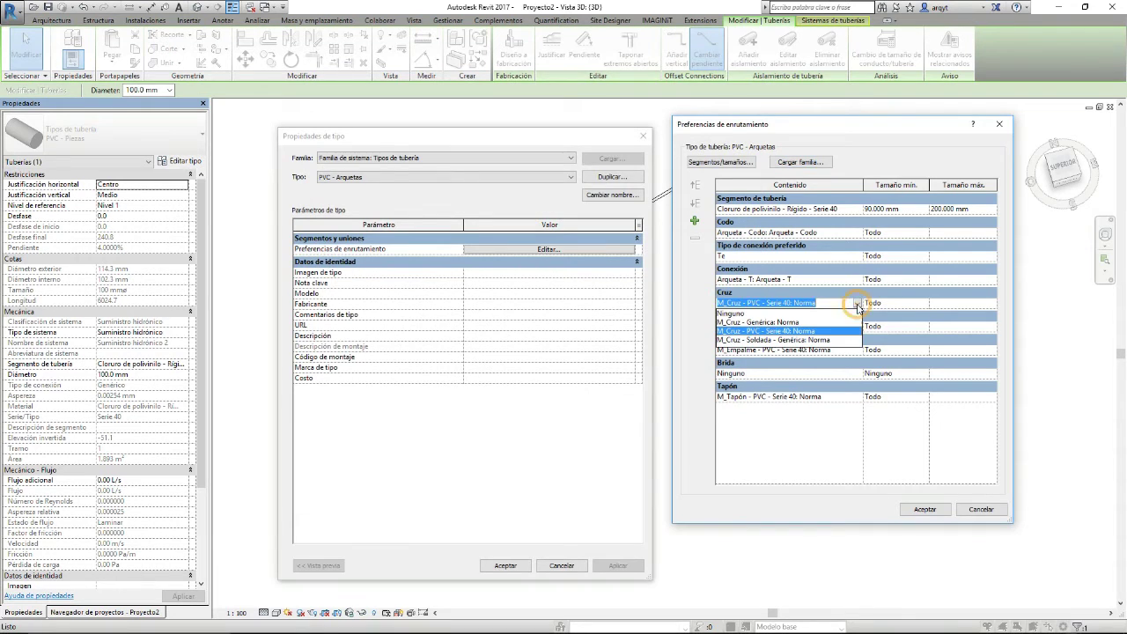
pyautogui.click(803, 300)
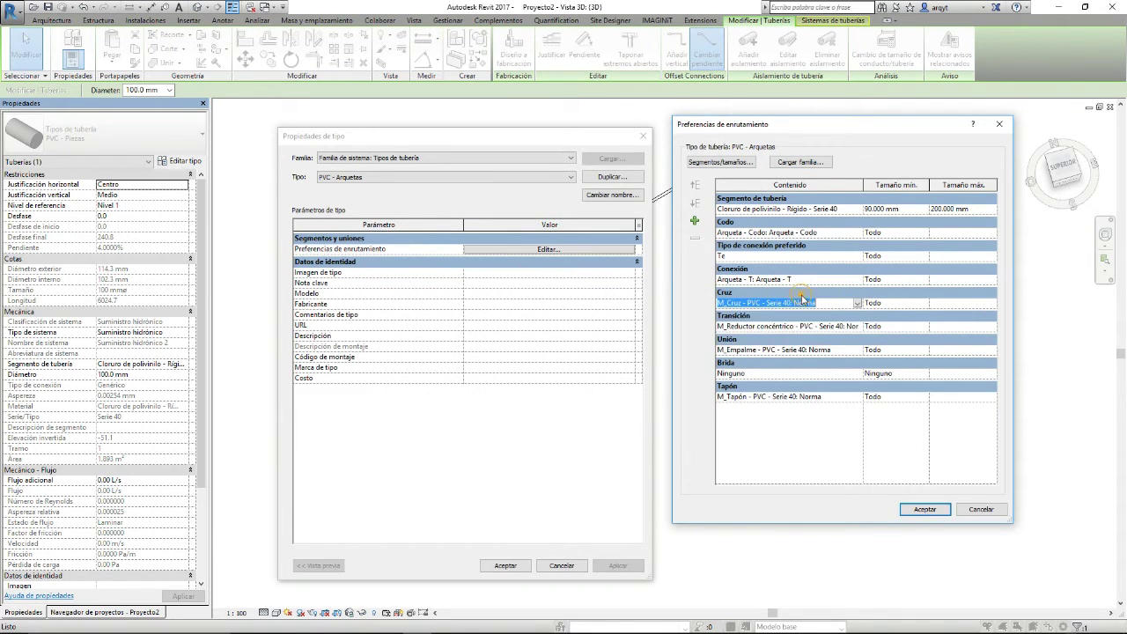
# Set the Transición, Unión and Tapón fittings to Arqueta - Transición, Arqueta - Paso and Arqueta - Tapón, and accept the PVC - Arquetas type settings
pyautogui.click(858, 326)
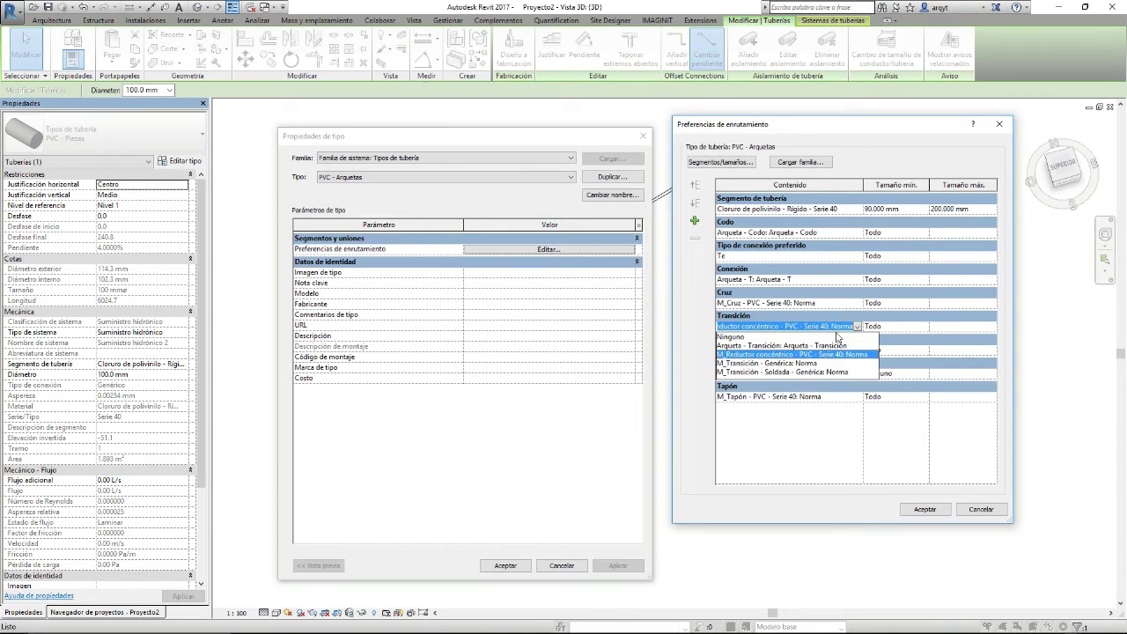
pyautogui.click(777, 346)
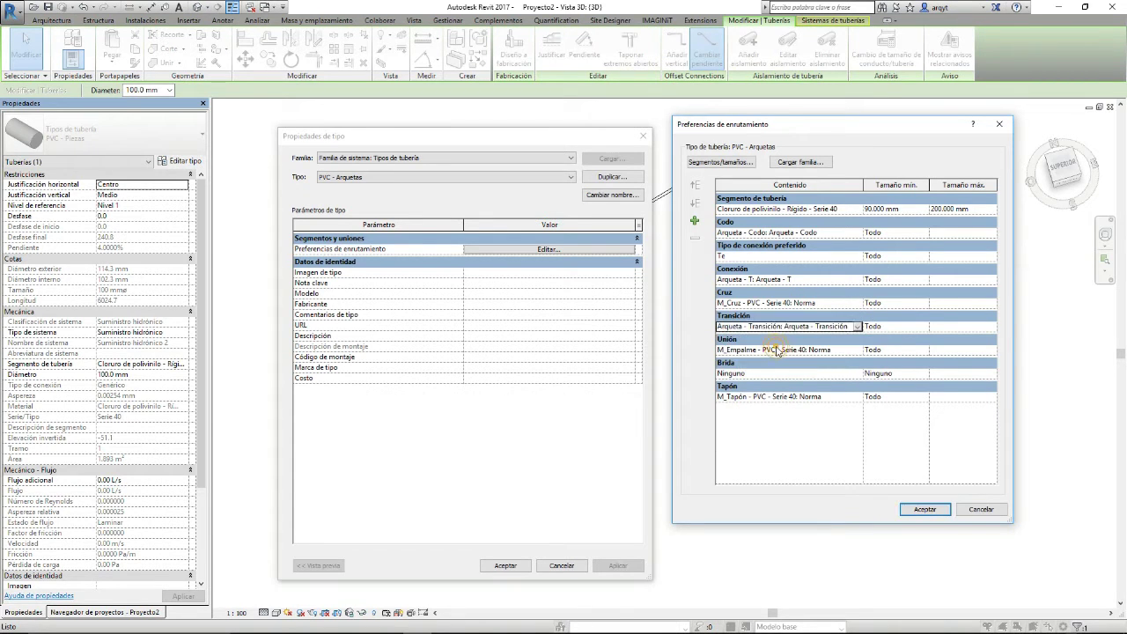
pyautogui.click(858, 350)
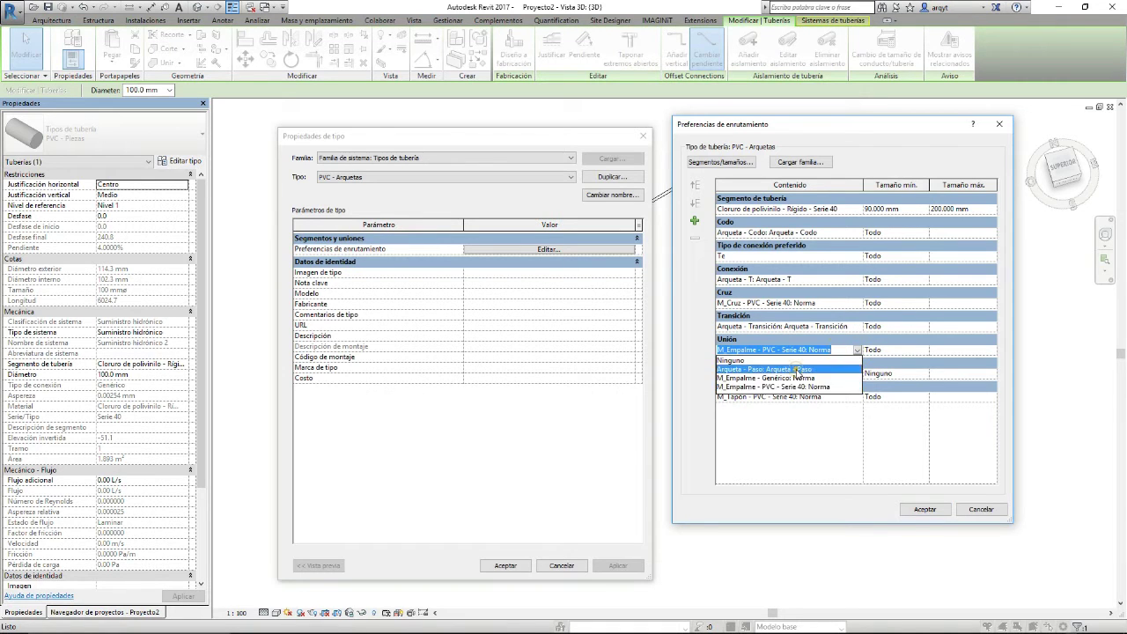
pyautogui.click(784, 369)
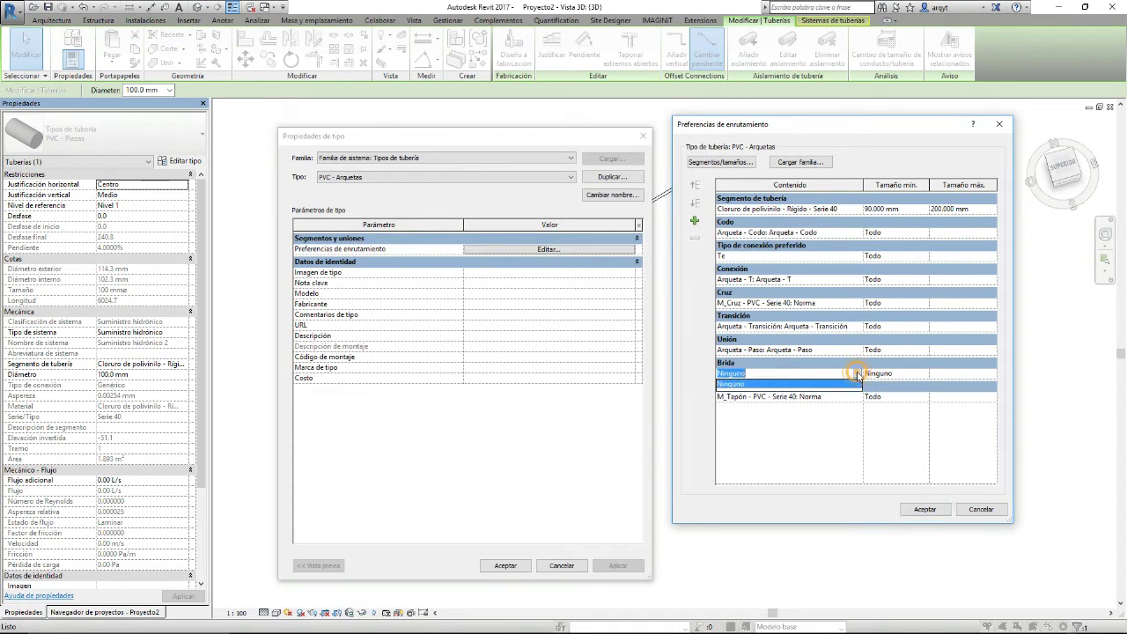
pyautogui.click(858, 397)
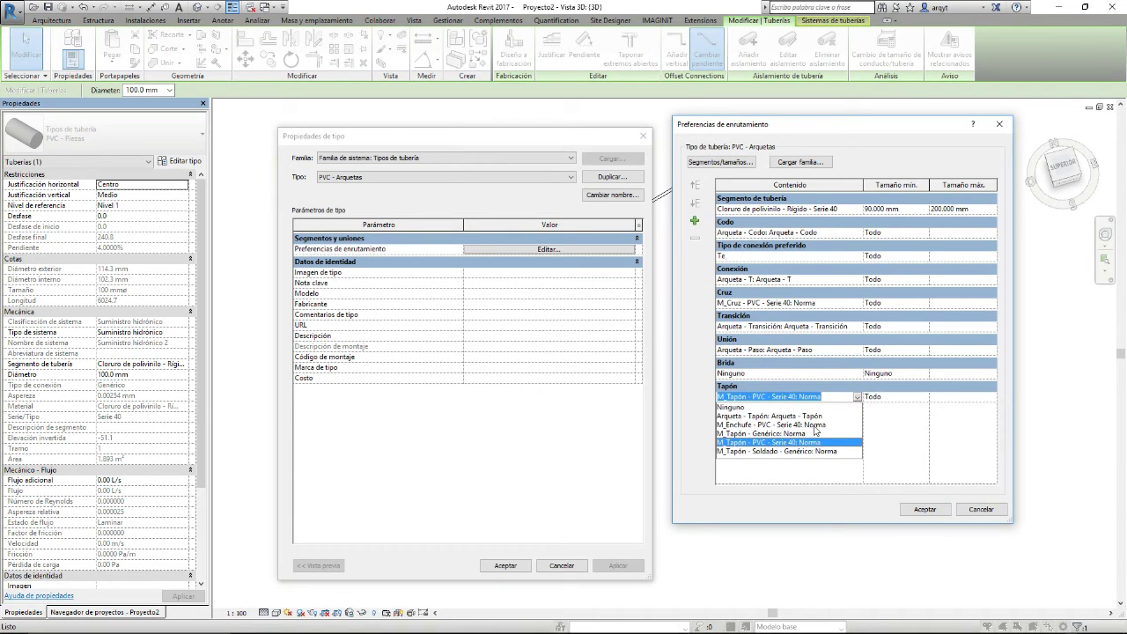
pyautogui.click(796, 417)
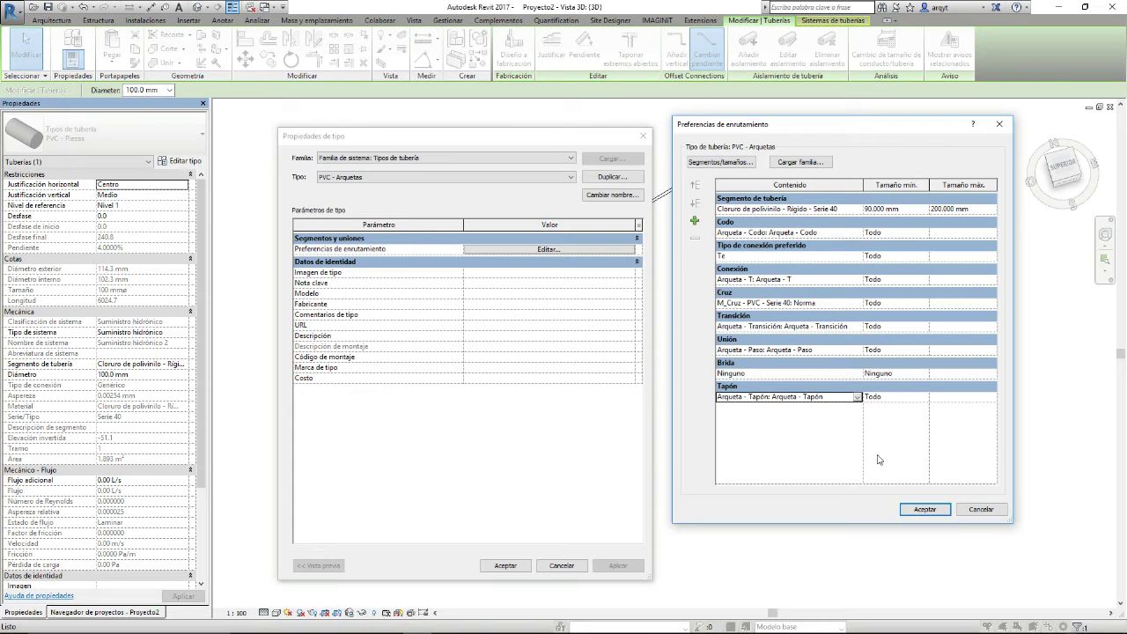
pyautogui.click(924, 510)
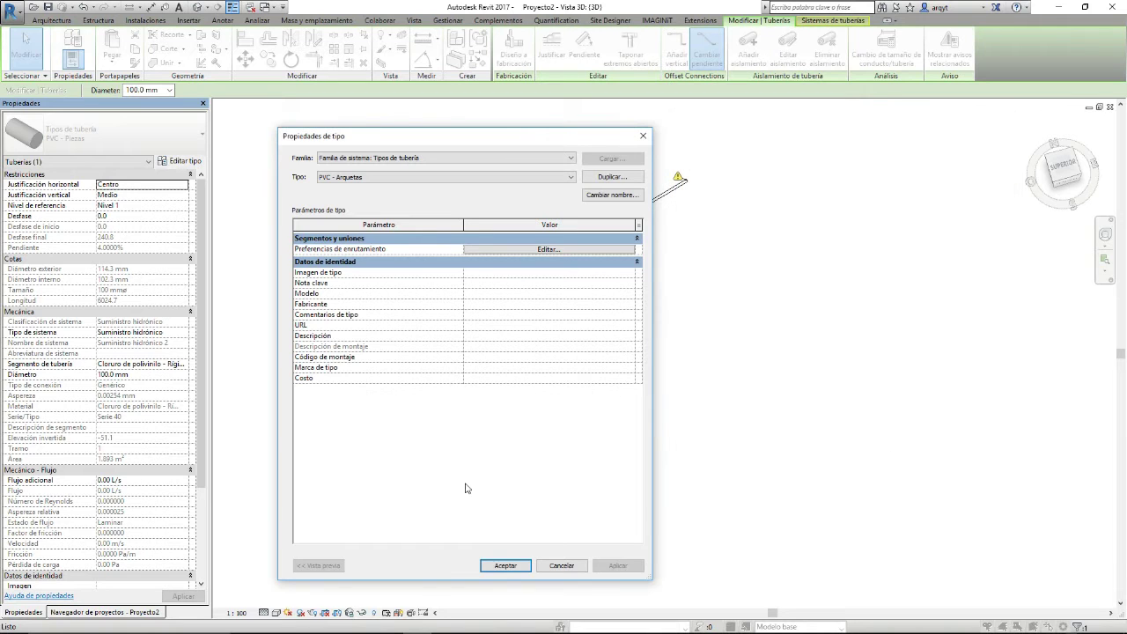
pyautogui.click(493, 565)
# Start a new pipe with a 0.0 mm Desfase, a downward slope of 4.0000% and the Cambiar pendiente connection option
pyautogui.scroll(4, 452, 220)
pyautogui.moveTo(458, 282); pyautogui.dragTo(459, 316, button='middle')
pyautogui.click(145, 20)
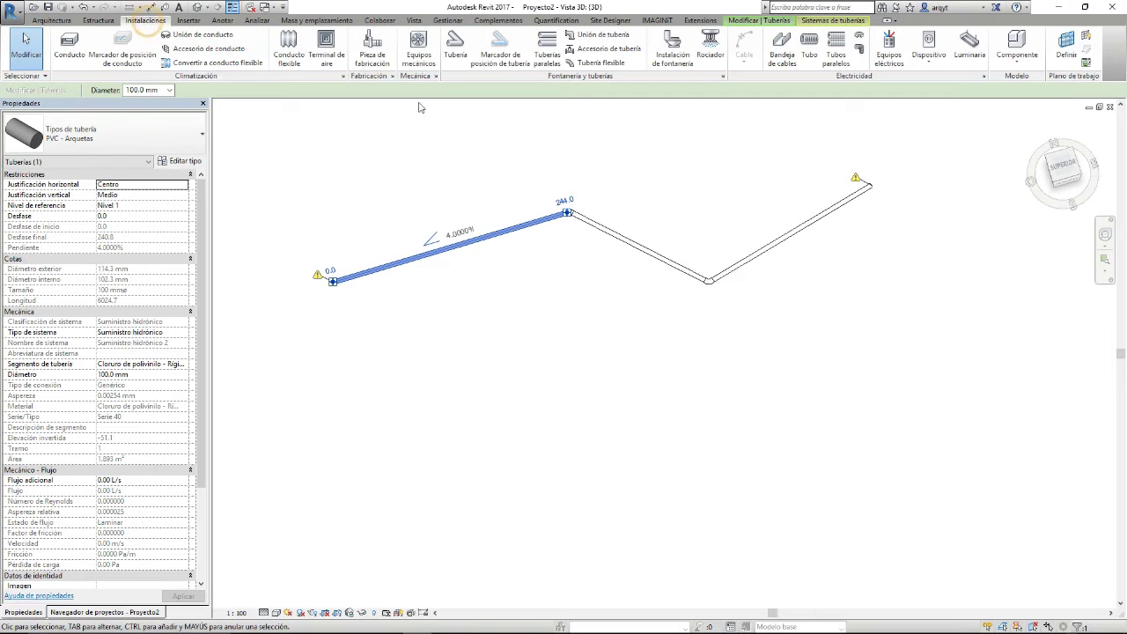
pyautogui.click(453, 53)
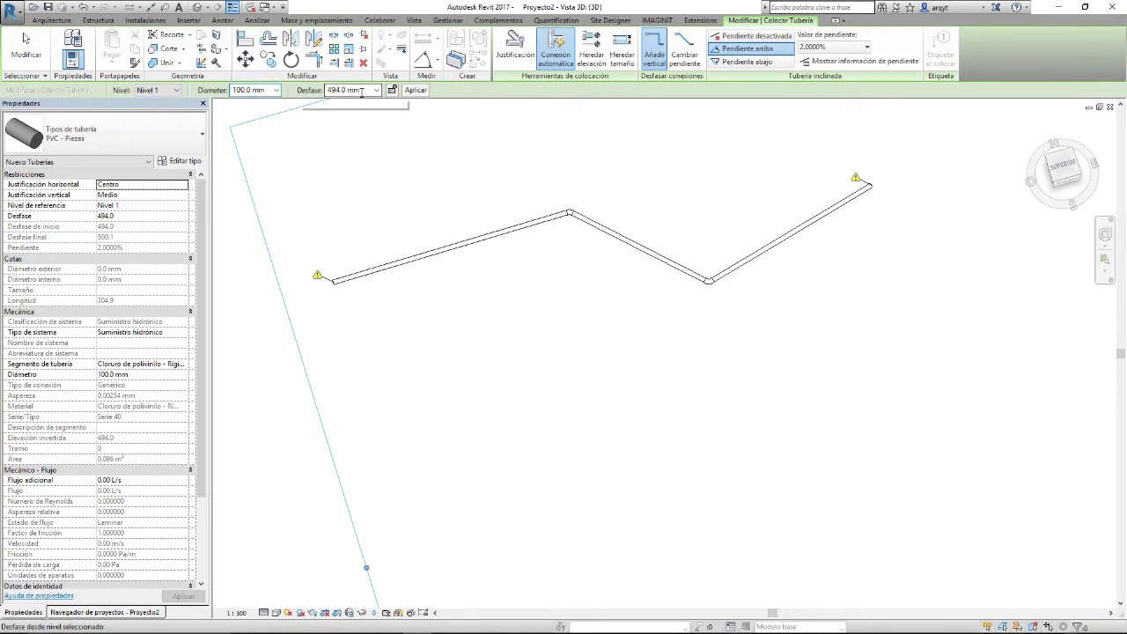
pyautogui.click(368, 91)
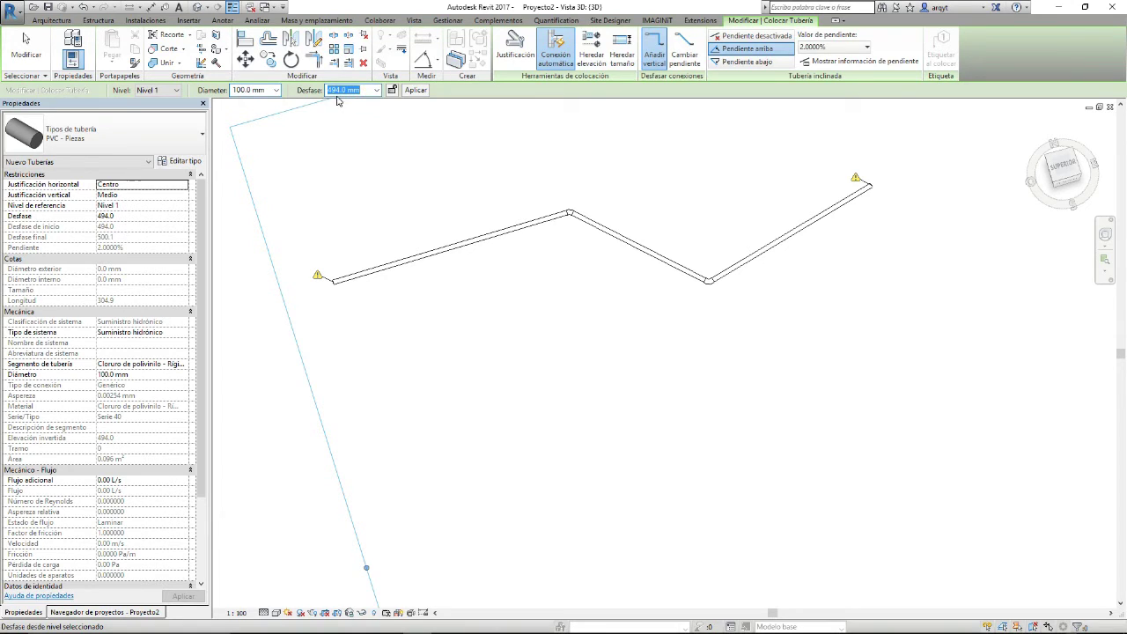
pyautogui.write('0')
pyautogui.press('Return')
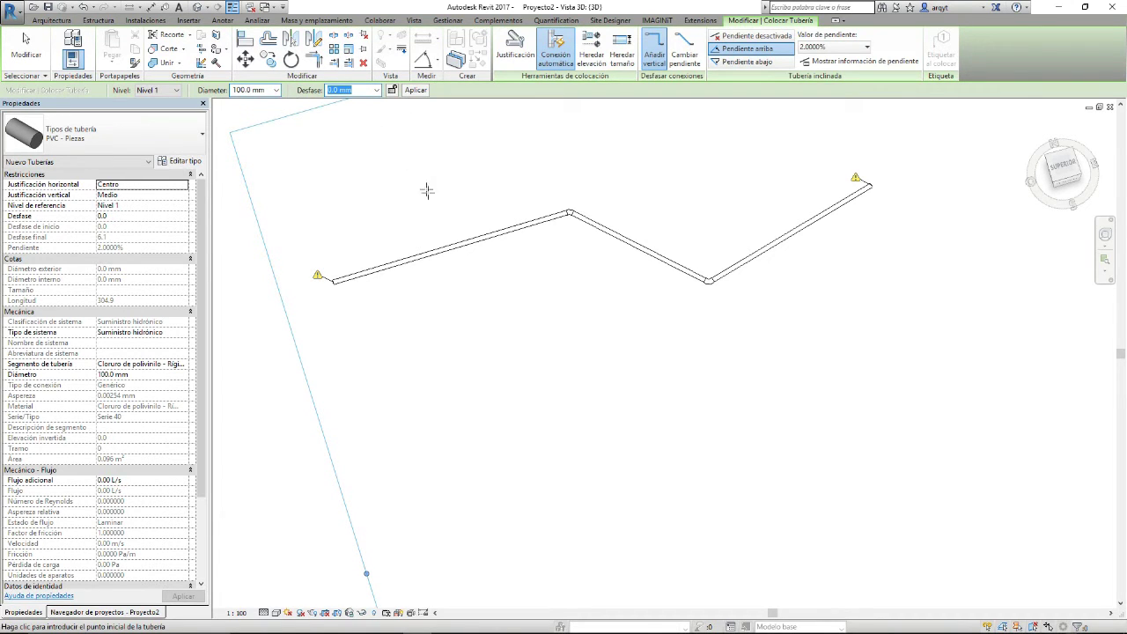
pyautogui.click(762, 62)
pyautogui.click(832, 47)
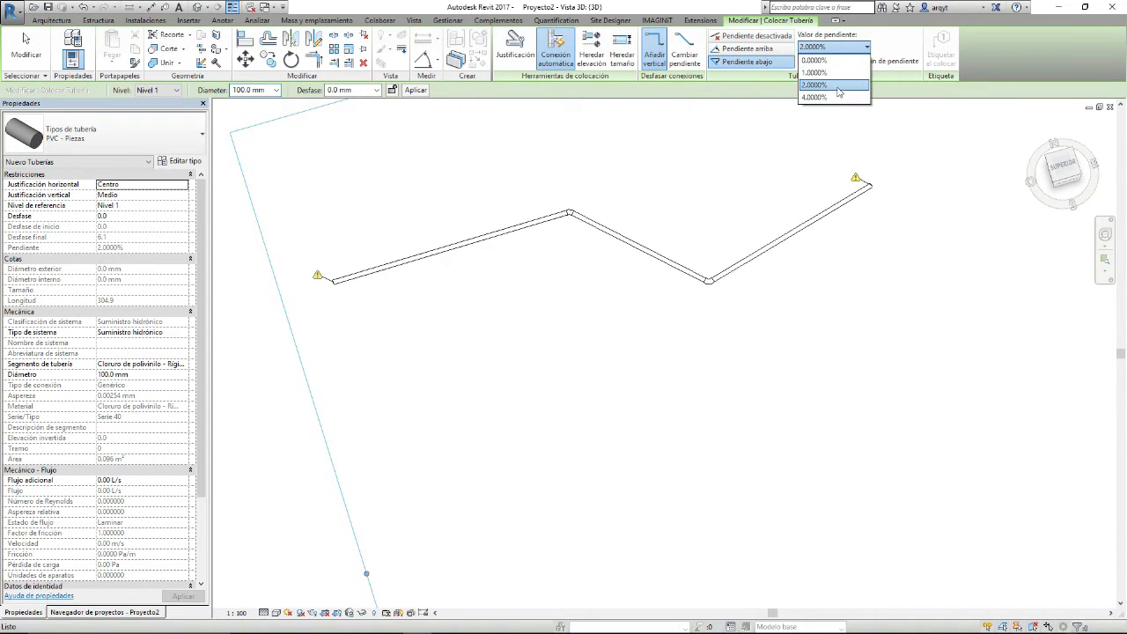
pyautogui.click(819, 97)
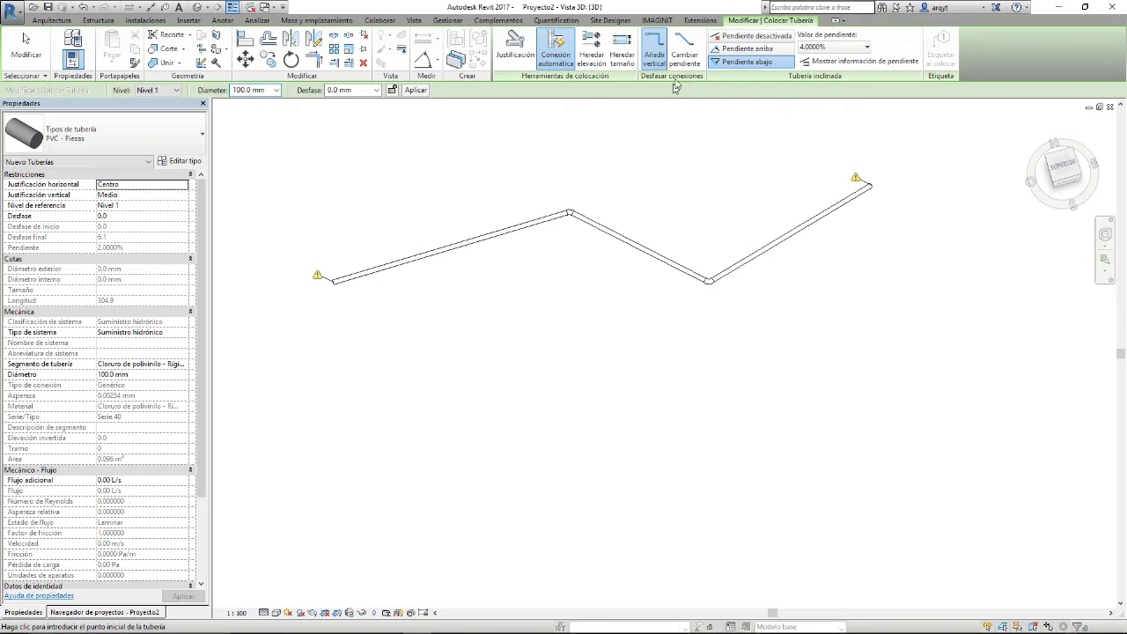
pyautogui.click(684, 54)
# Draw the first sloped PVC - Piezas segment diagonally in front of the existing pipe run
pyautogui.scroll(-1, 873, 249)
pyautogui.moveTo(874, 250); pyautogui.dragTo(800, 207, button='middle')
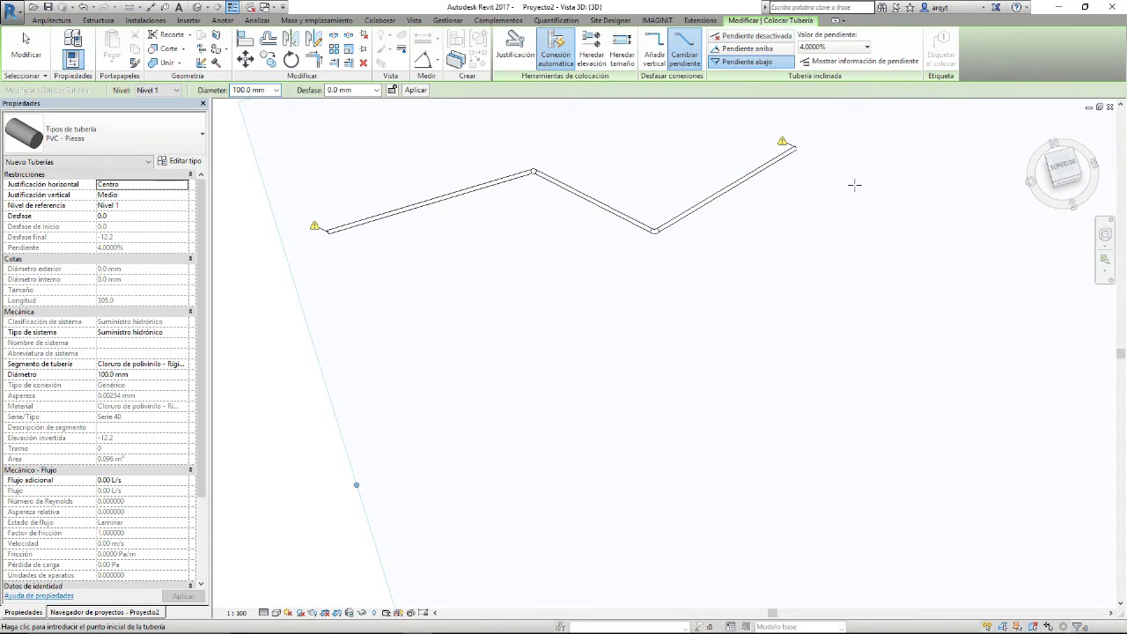
pyautogui.click(854, 184)
pyautogui.click(682, 321)
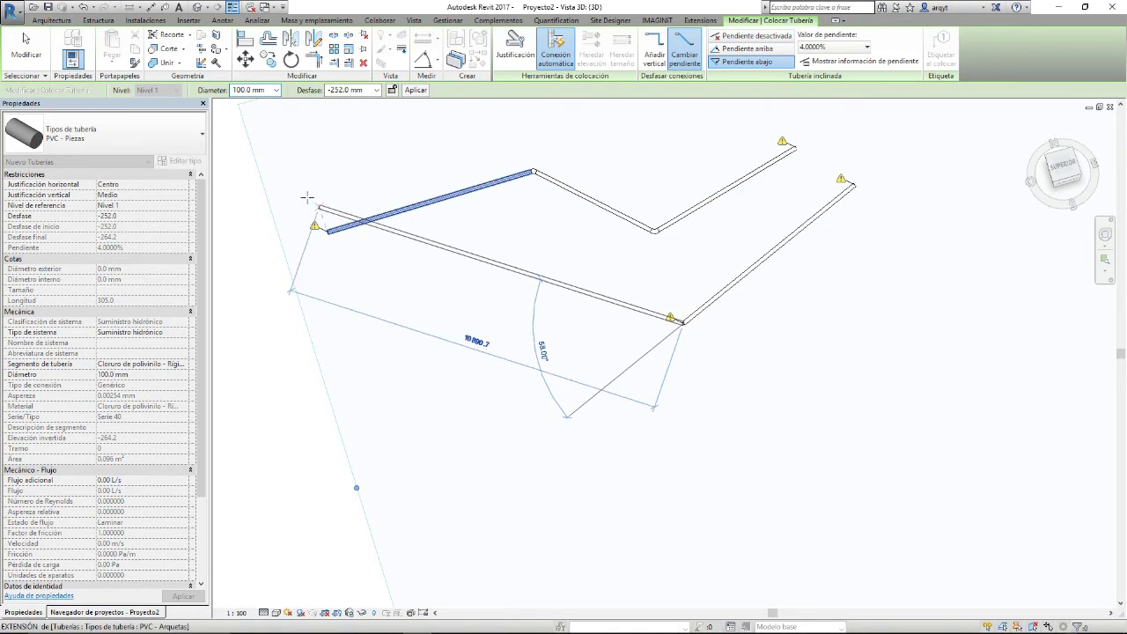
# Switch the pipe type to PVC - Arquetas and continue the run with five segments in changing directions, then end the pipe command
pyautogui.click(187, 139)
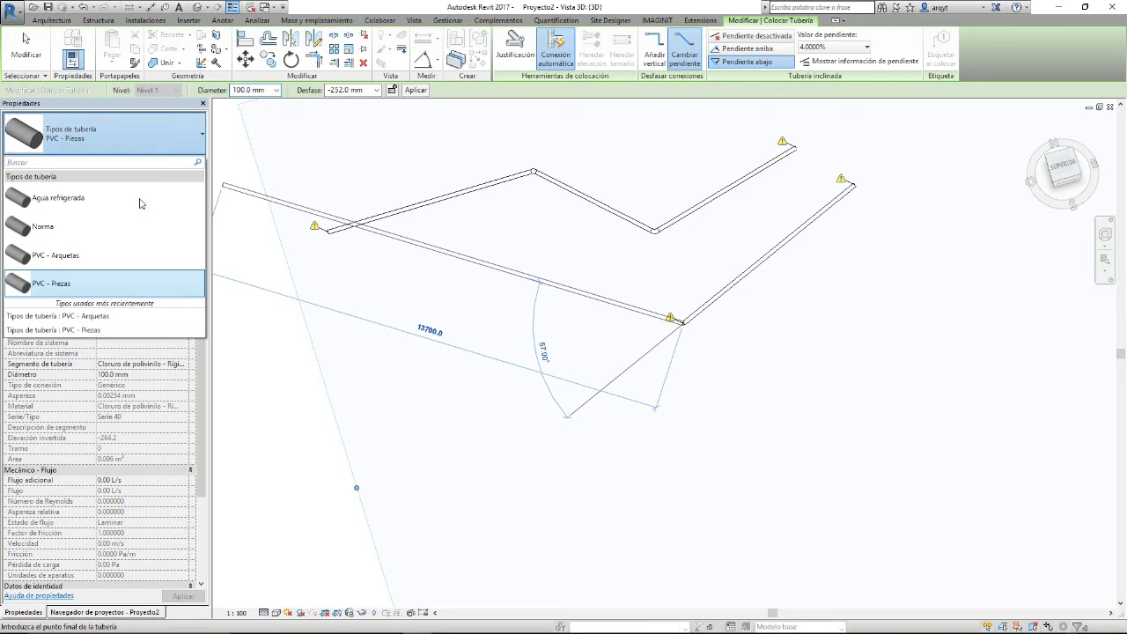
pyautogui.click(53, 253)
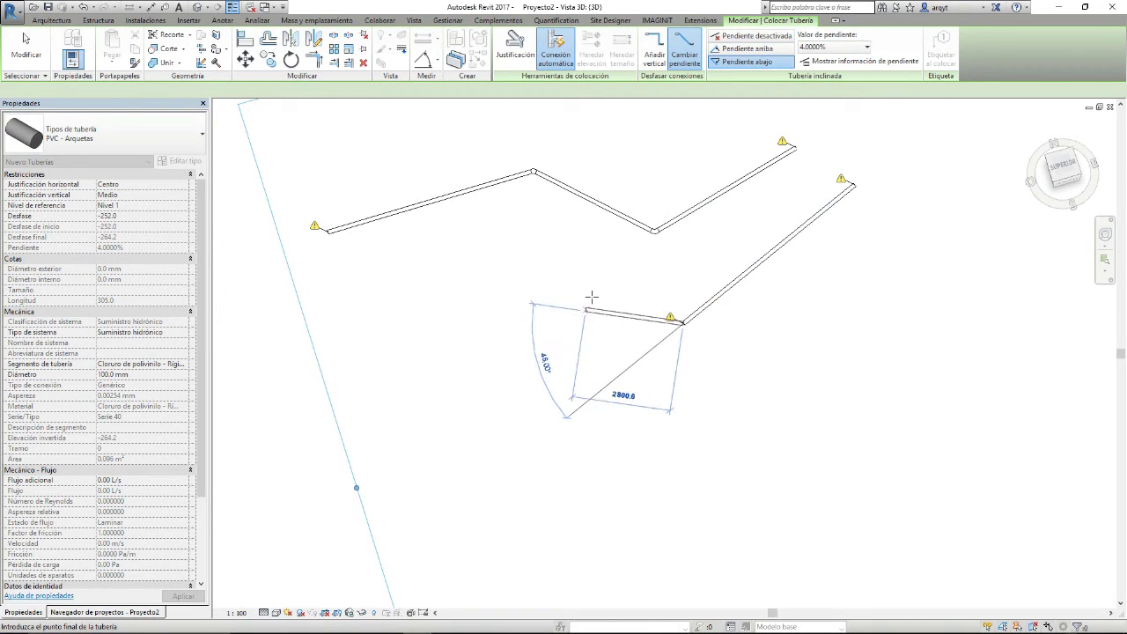
pyautogui.click(564, 262)
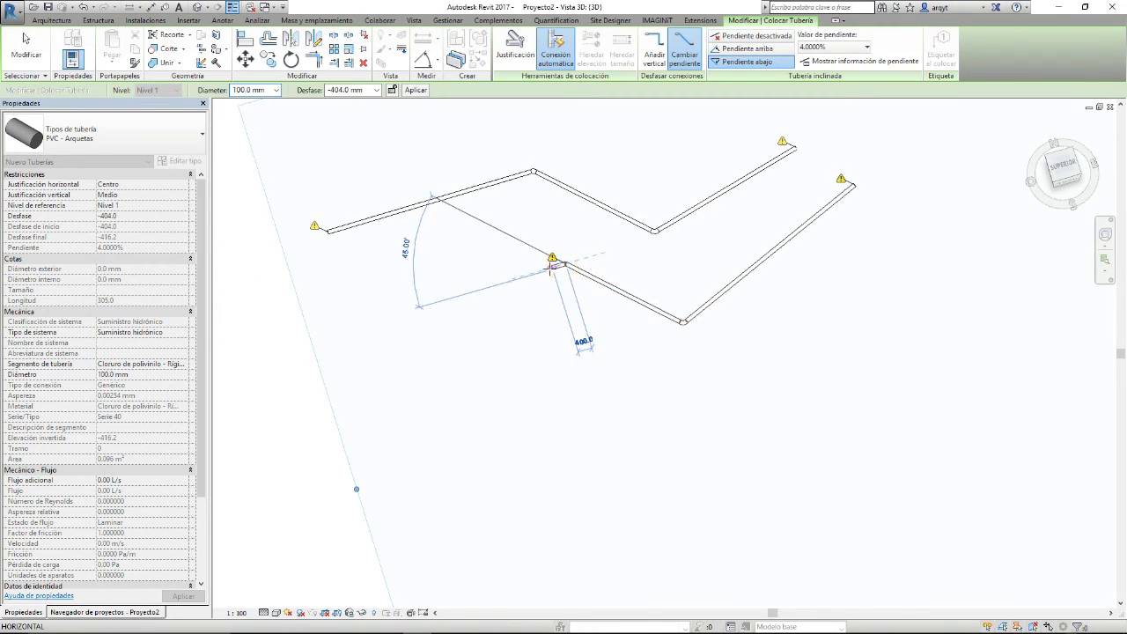
pyautogui.click(375, 335)
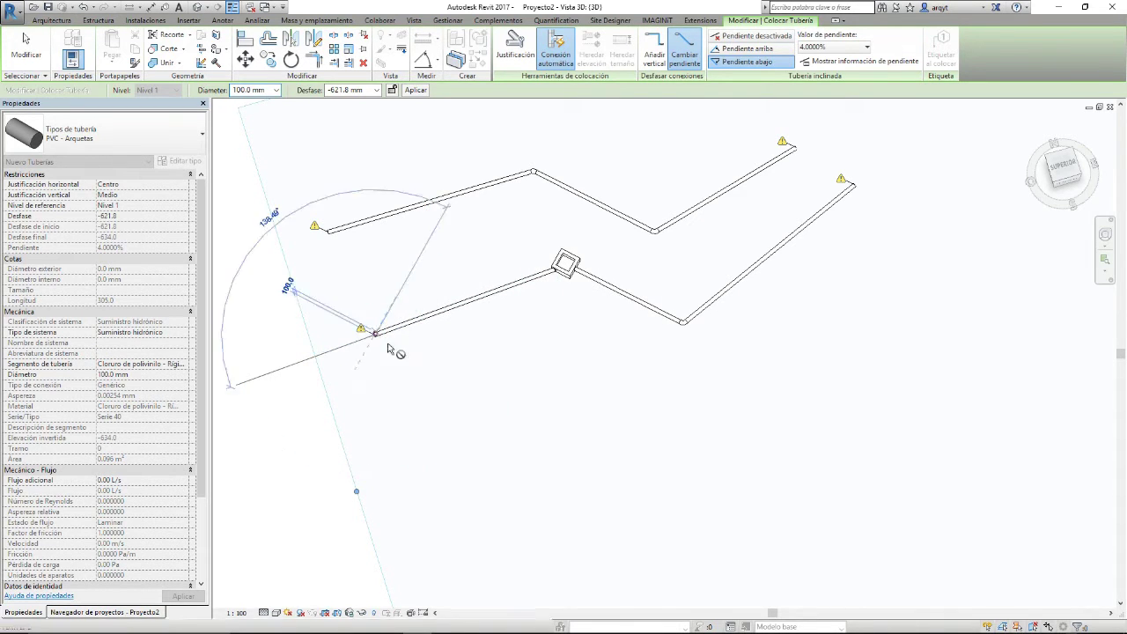
pyautogui.click(447, 424)
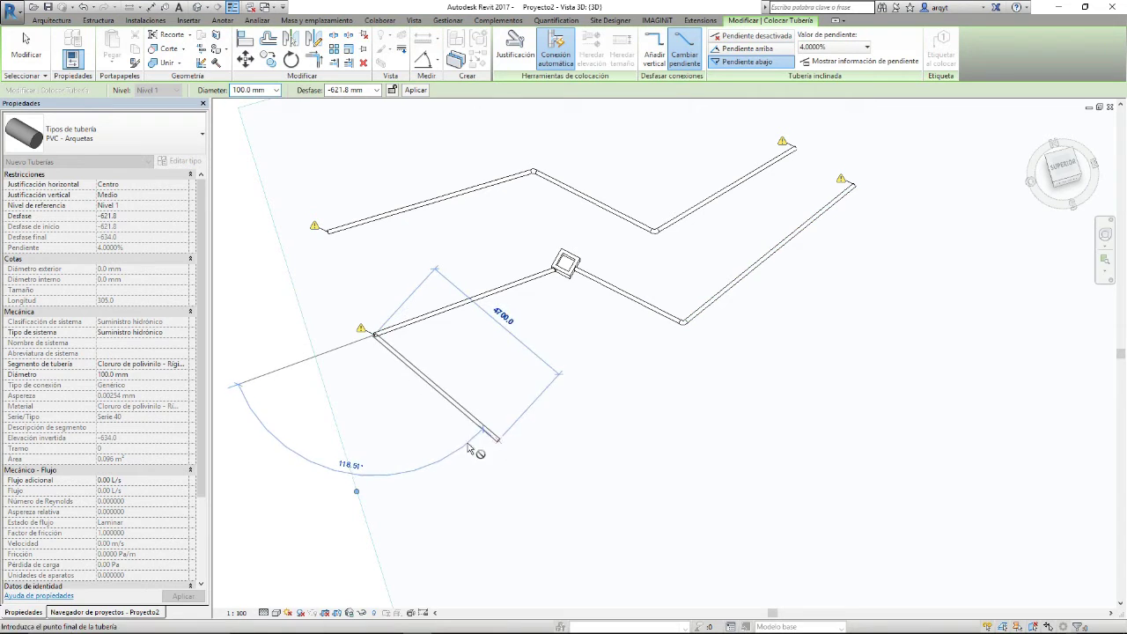
pyautogui.click(370, 445)
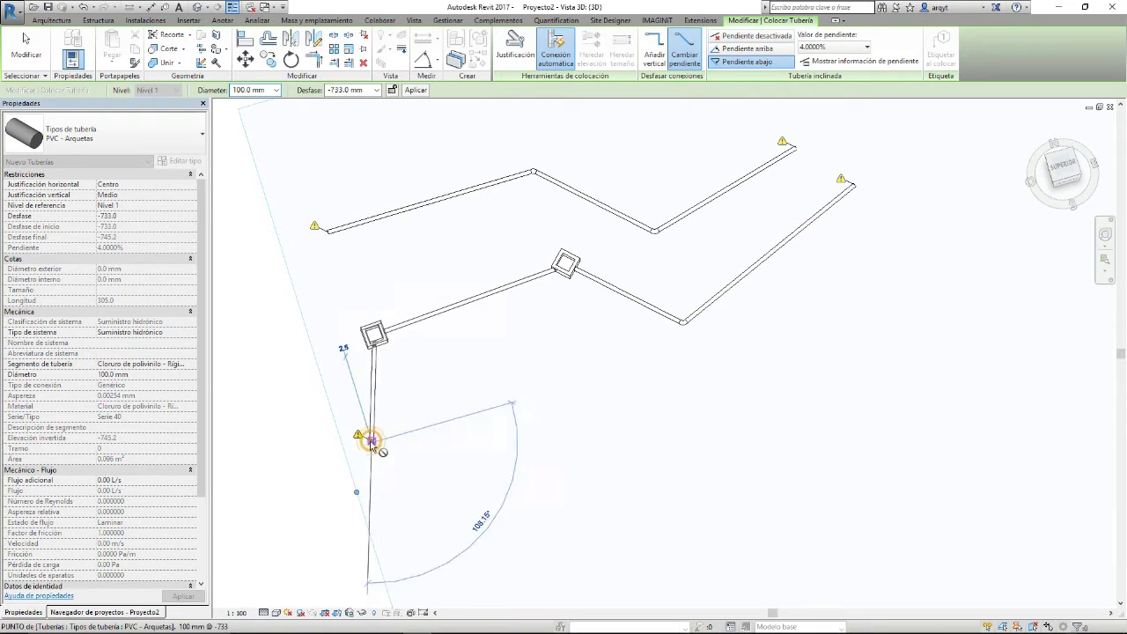
pyautogui.click(426, 487)
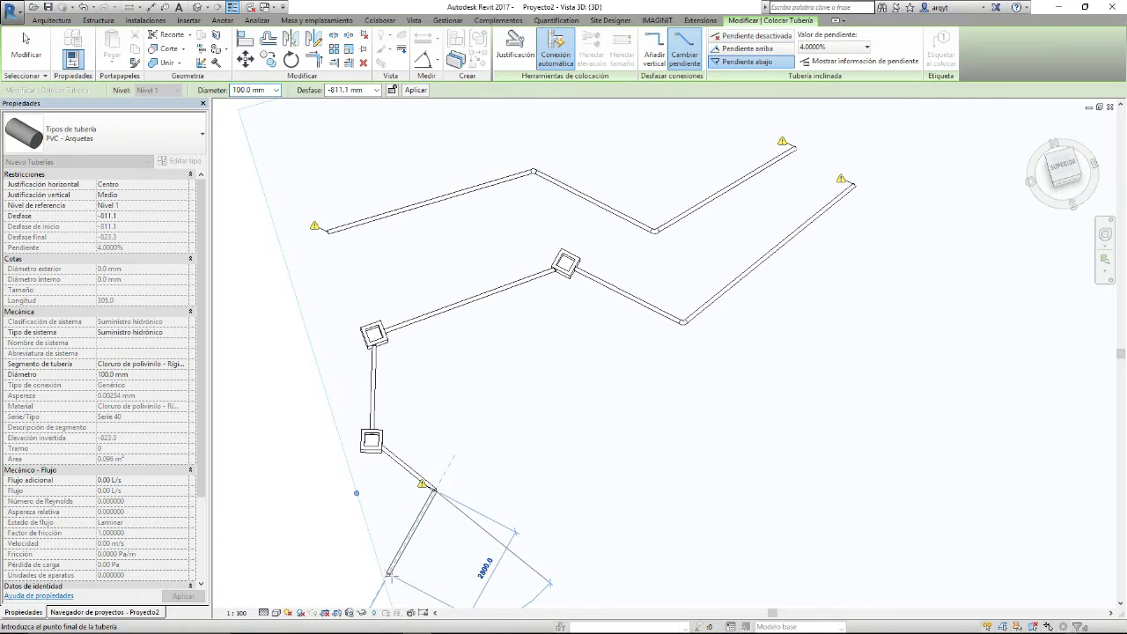
pyautogui.moveTo(398, 570); pyautogui.dragTo(467, 352, button='middle')
pyautogui.click(409, 412)
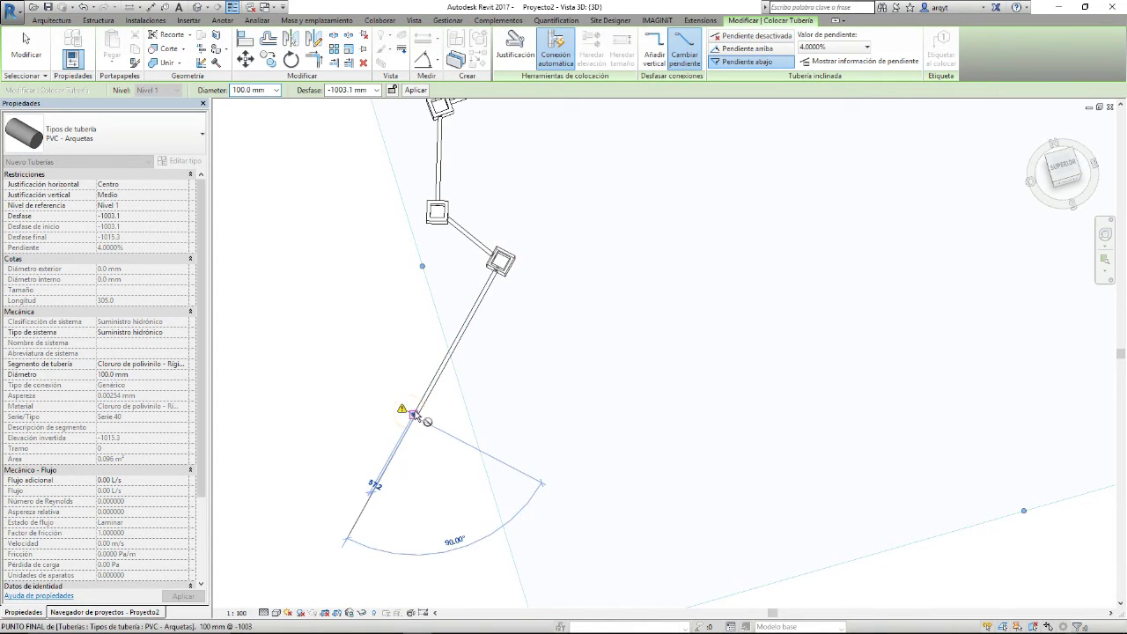
pyautogui.press('Escape')
pyautogui.press('Escape')
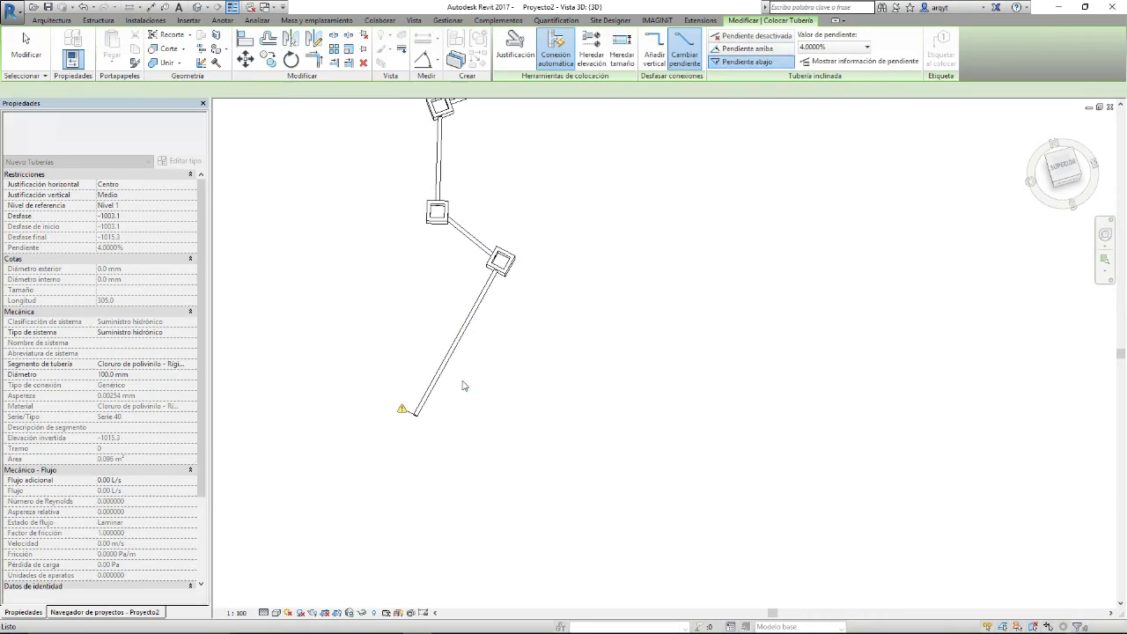
# Examine both pipe runs in 3D, comparing the M_Codo - PVC - Serie 40 elbow on the original run with the Arqueta boxes
pyautogui.keyDown('shift'); pyautogui.moveTo(569, 343); pyautogui.dragTo(472, 603, button='middle'); pyautogui.keyUp('shift')
pyautogui.click(572, 267)
pyautogui.keyDown('shift'); pyautogui.moveTo(572, 268); pyautogui.dragTo(669, 346, button='middle'); pyautogui.keyUp('shift')
pyautogui.scroll(2, 574, 303)
pyautogui.keyDown('shift'); pyautogui.moveTo(716, 350); pyautogui.dragTo(658, 331, button='middle'); pyautogui.keyUp('shift')
pyautogui.click(667, 239)
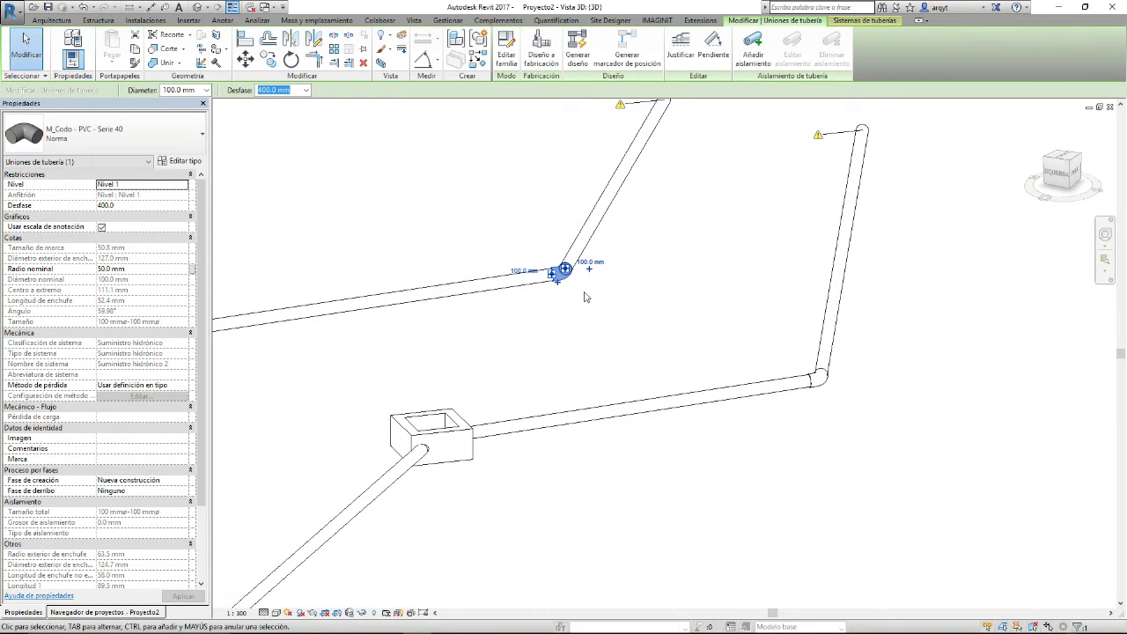
pyautogui.scroll(2, 659, 335)
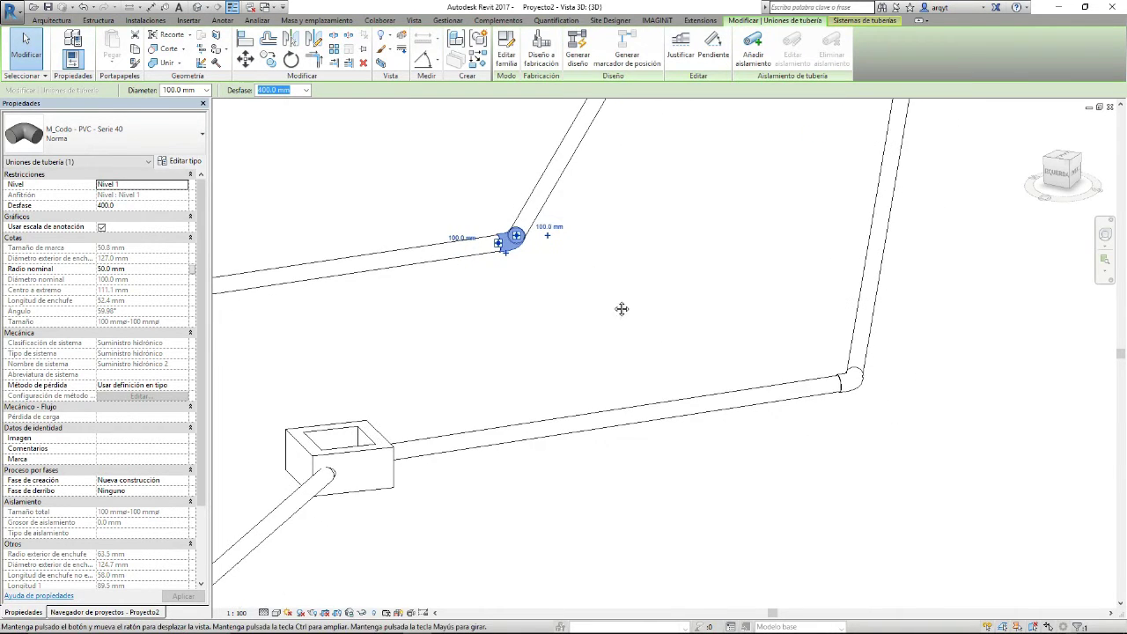
pyautogui.scroll(-3, 613, 305)
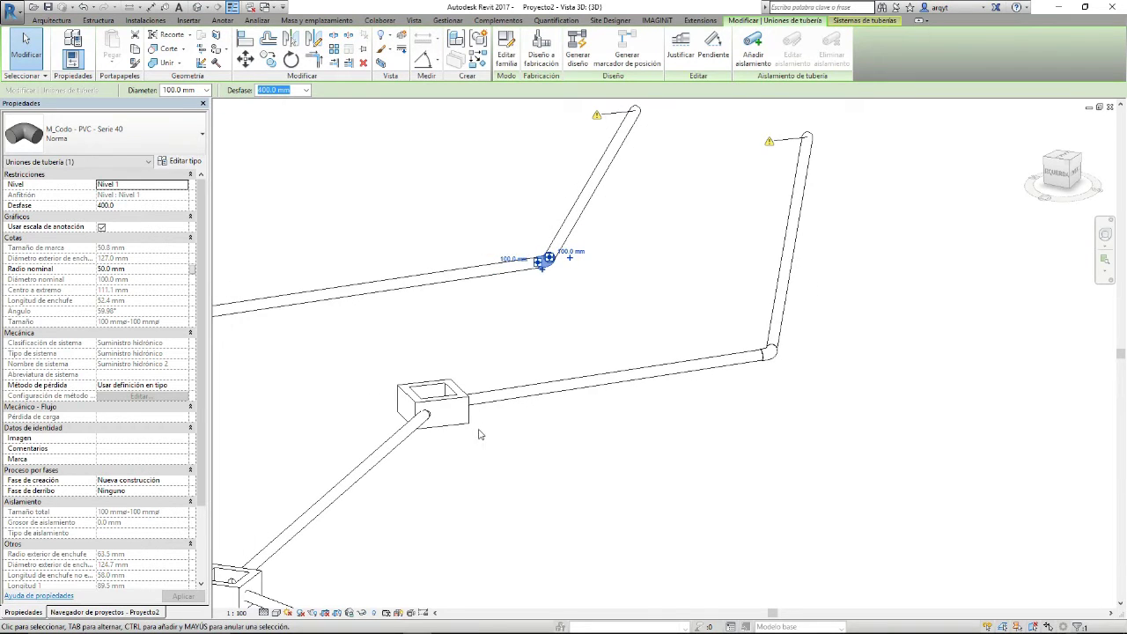
pyautogui.moveTo(484, 438); pyautogui.dragTo(517, 384, button='middle')
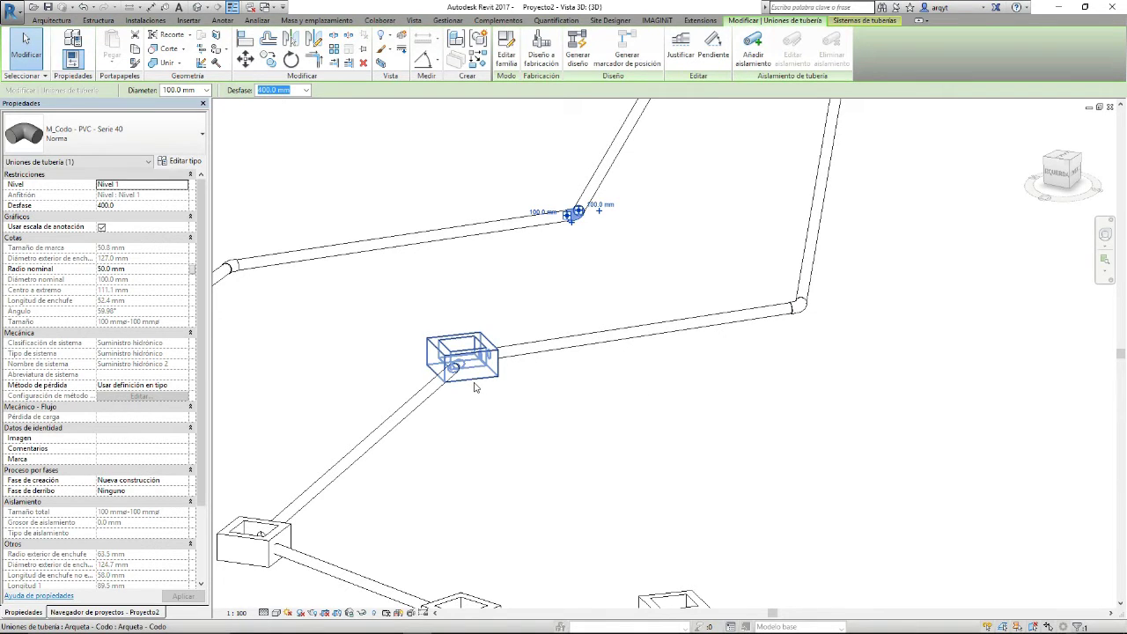
# Set Z to 500.0 and Z1 to 100.0 on the first Arqueta - Codo box of the new pipe run
pyautogui.click(474, 388)
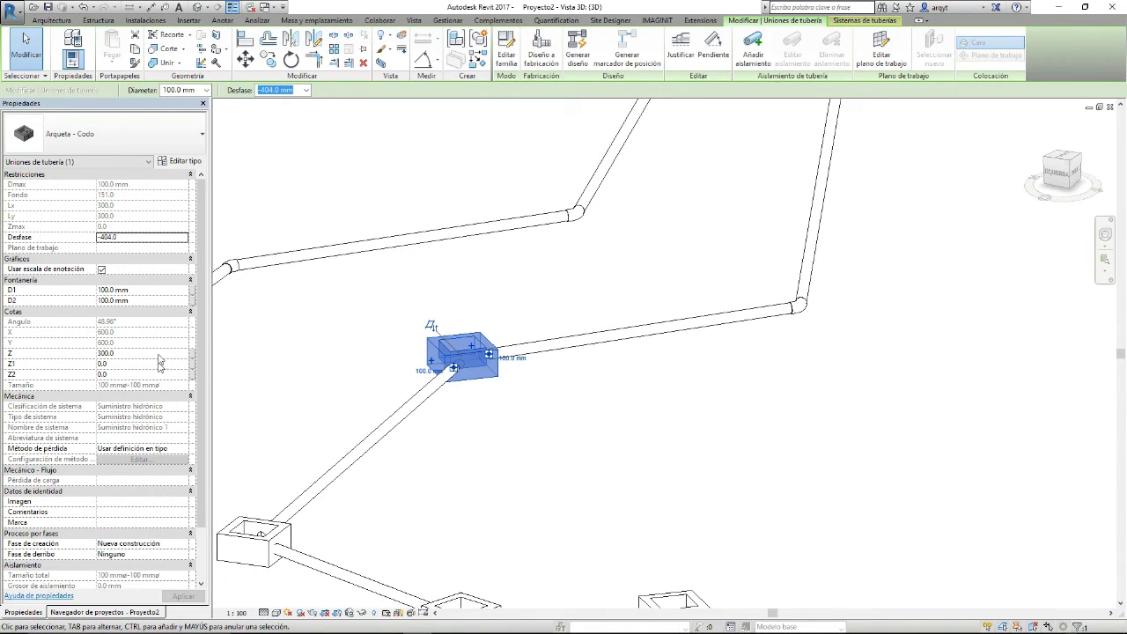
pyautogui.keyDown('shift'); pyautogui.moveTo(457, 431); pyautogui.dragTo(476, 370, button='middle'); pyautogui.keyUp('shift')
pyautogui.scroll(3, 479, 374)
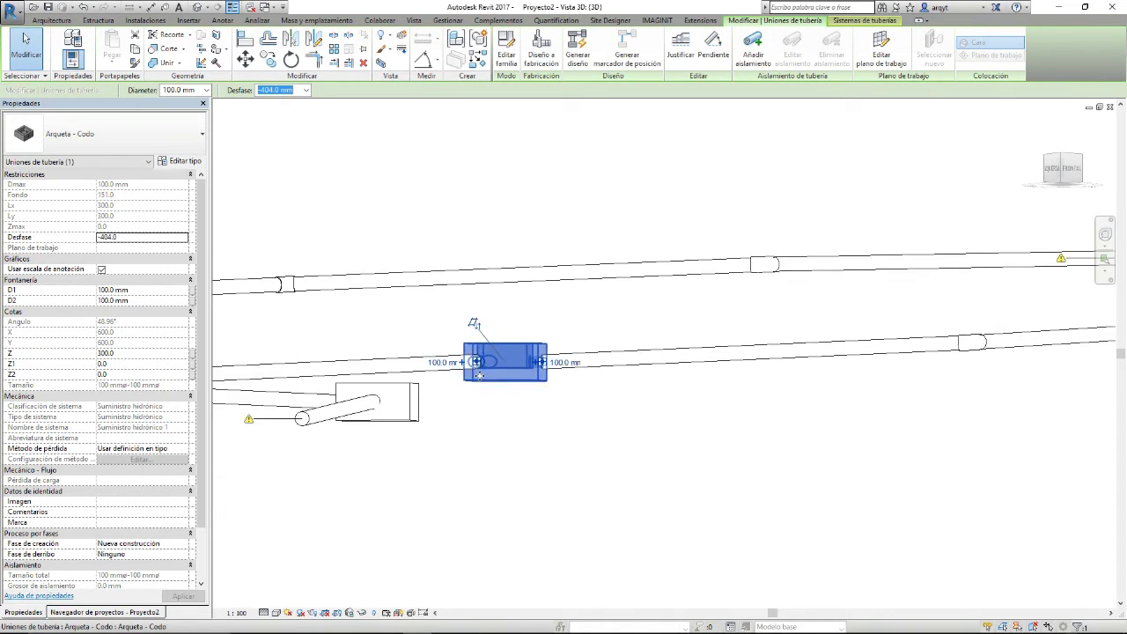
pyautogui.click(132, 353)
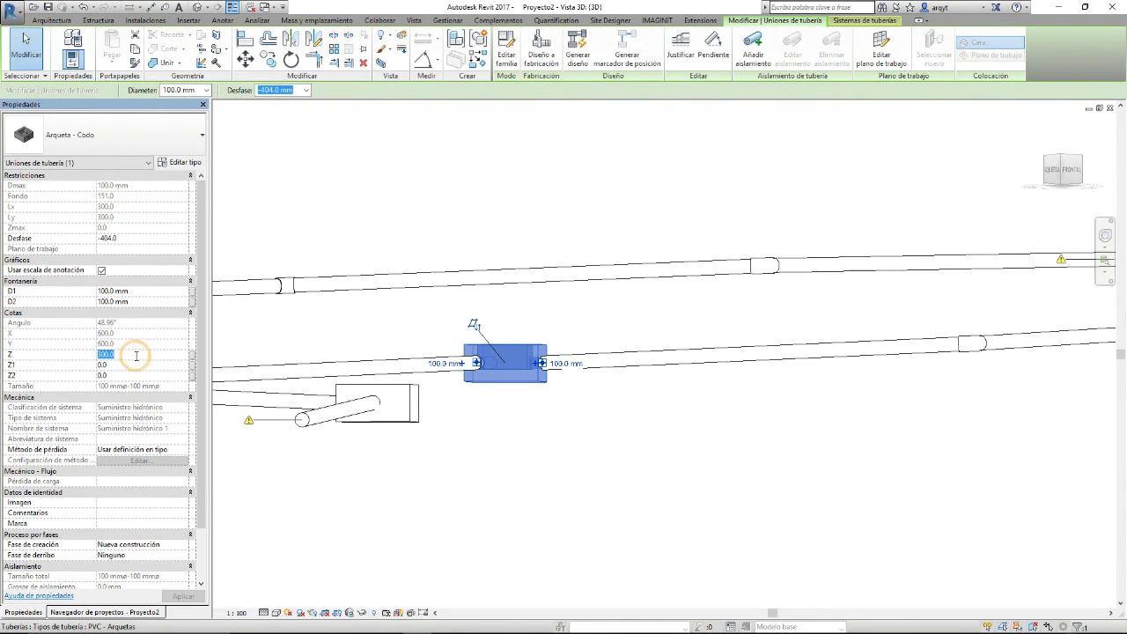
pyautogui.write('500')
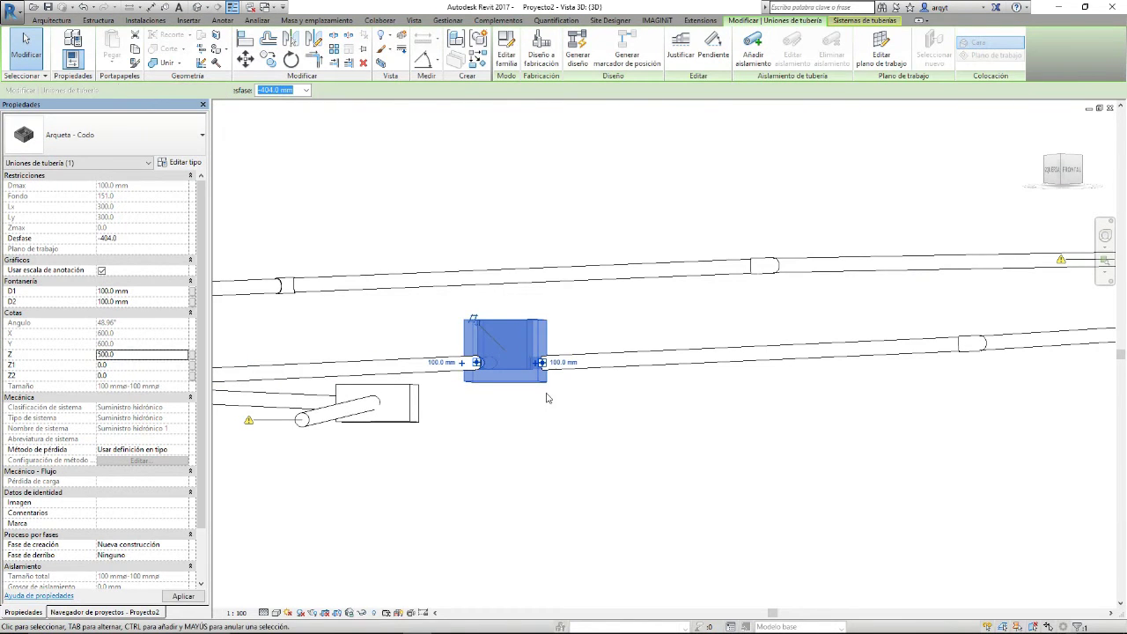
pyautogui.keyDown('shift'); pyautogui.moveTo(551, 414); pyautogui.dragTo(638, 366, button='middle'); pyautogui.keyUp('shift')
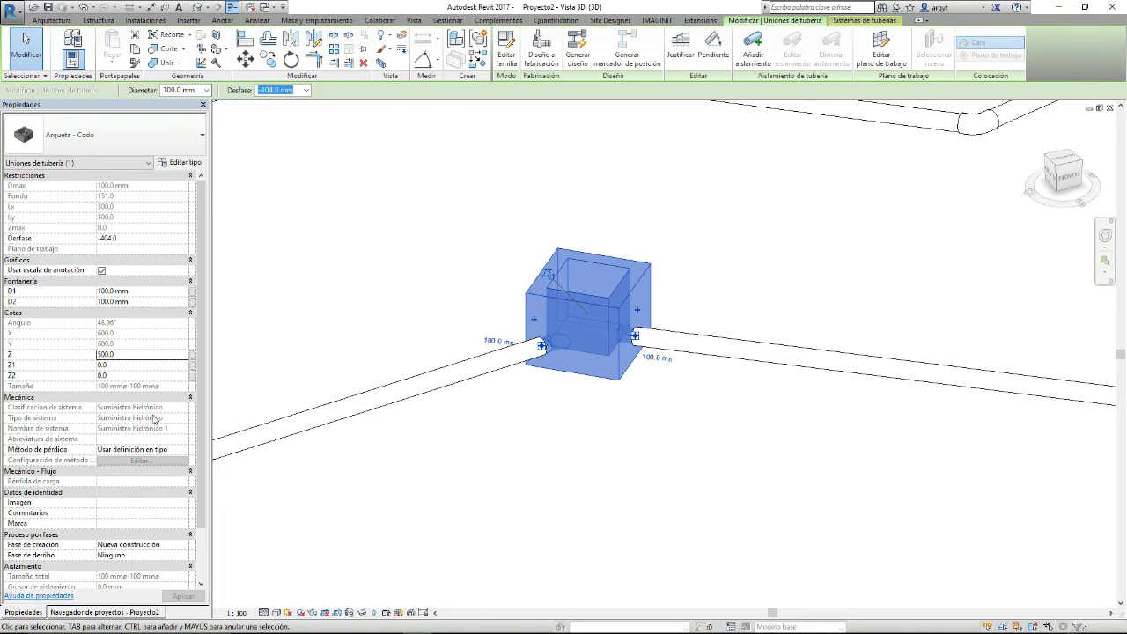
pyautogui.click(129, 364)
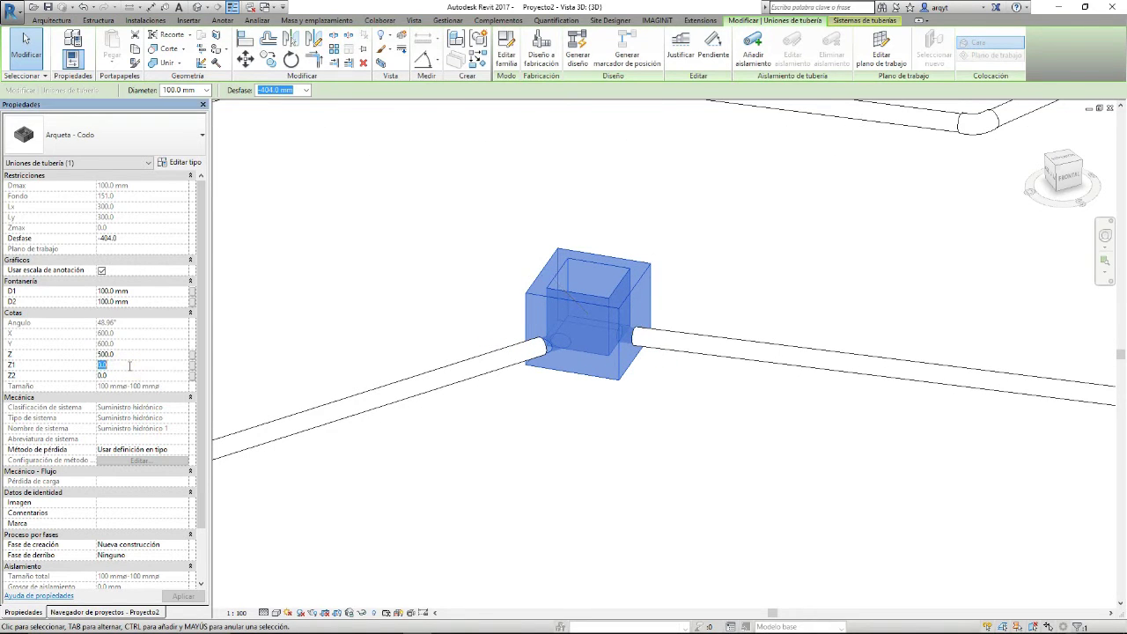
pyautogui.write('100')
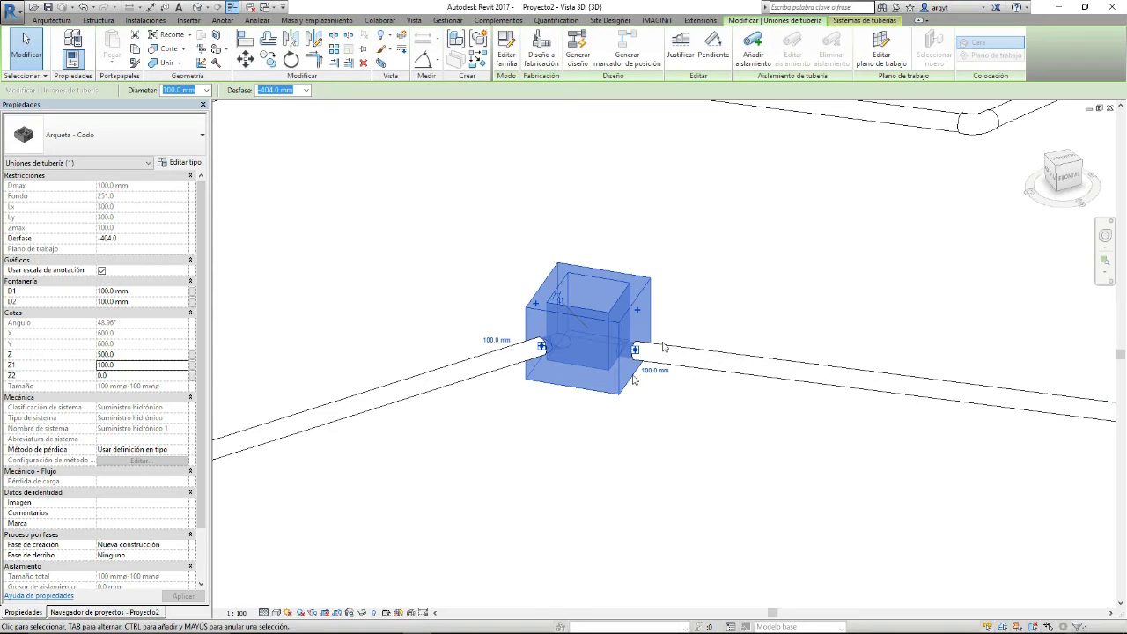
# Set Z1 to 0 and Z2 to 100 on the selected Arqueta - Codo box
pyautogui.click(142, 366)
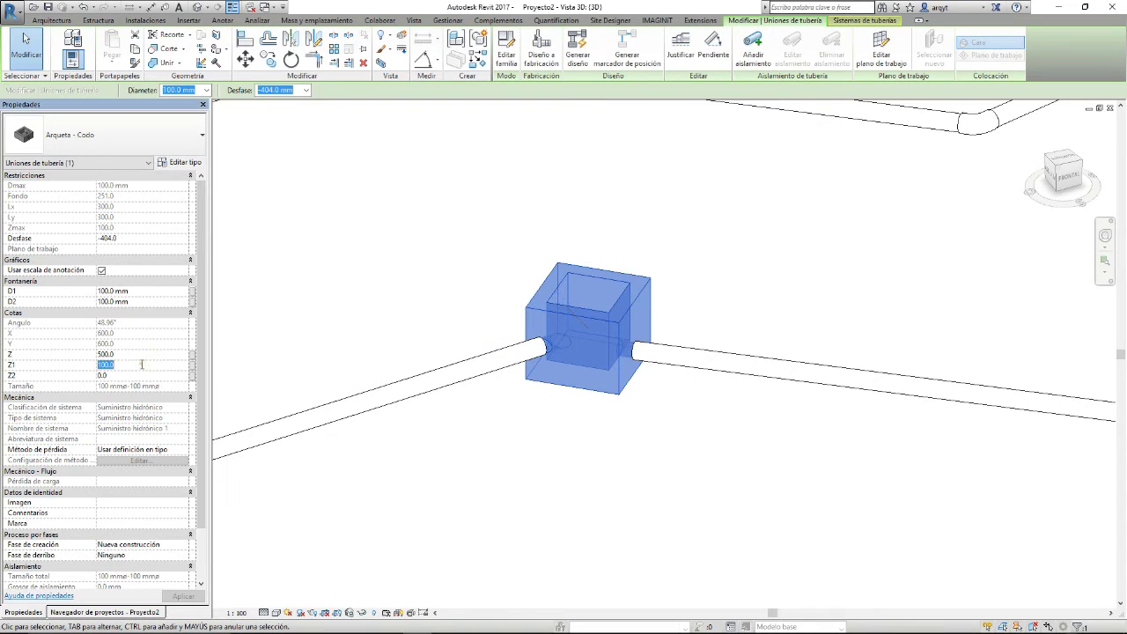
pyautogui.write('0')
pyautogui.click(141, 375)
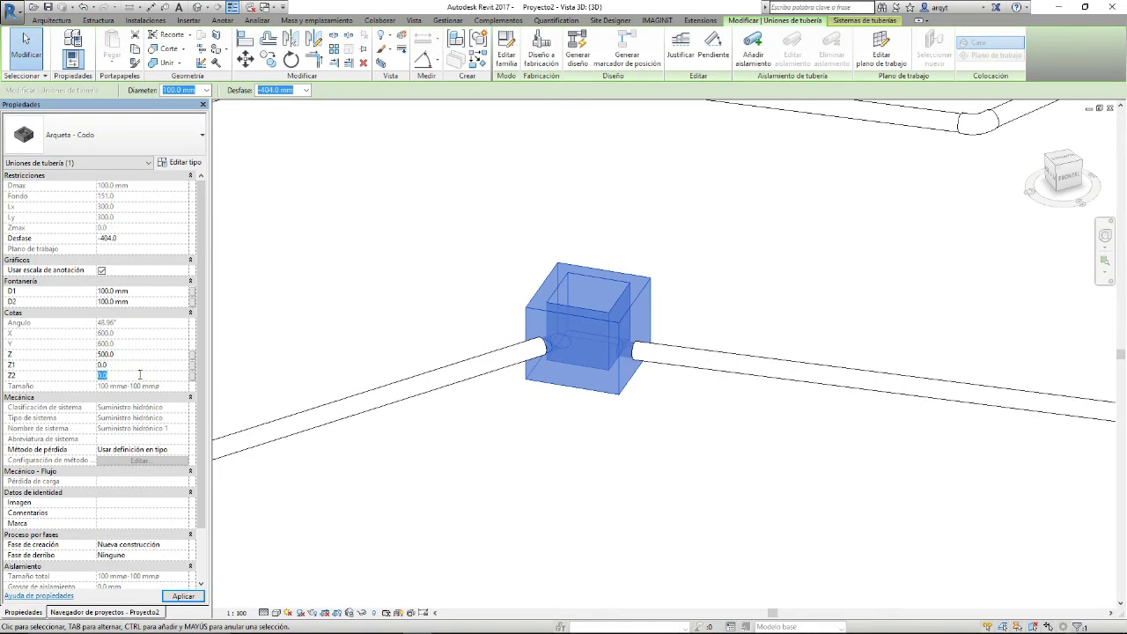
pyautogui.write('100')
pyautogui.press('Return')
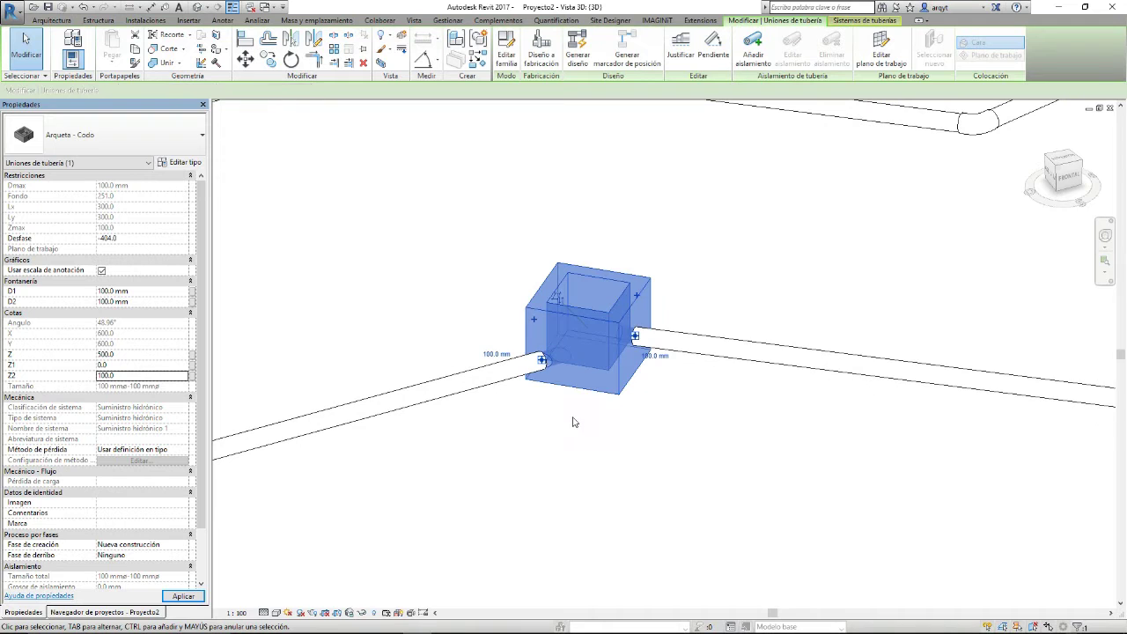
pyautogui.moveTo(619, 389); pyautogui.dragTo(612, 421, button='middle')
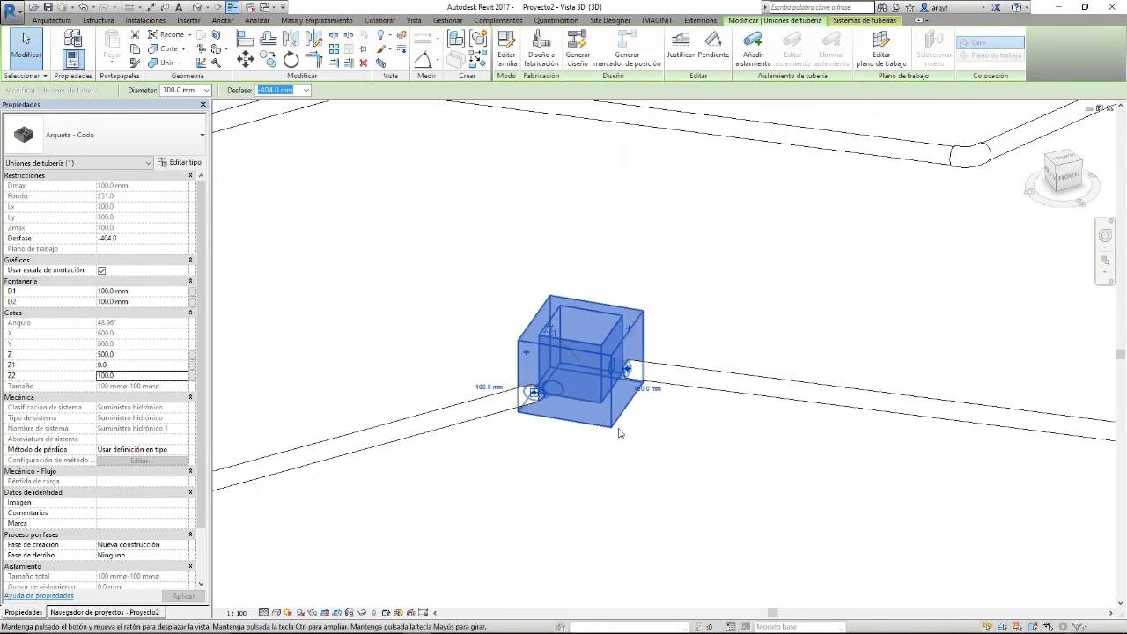
pyautogui.moveTo(649, 377); pyautogui.dragTo(579, 379, button='middle')
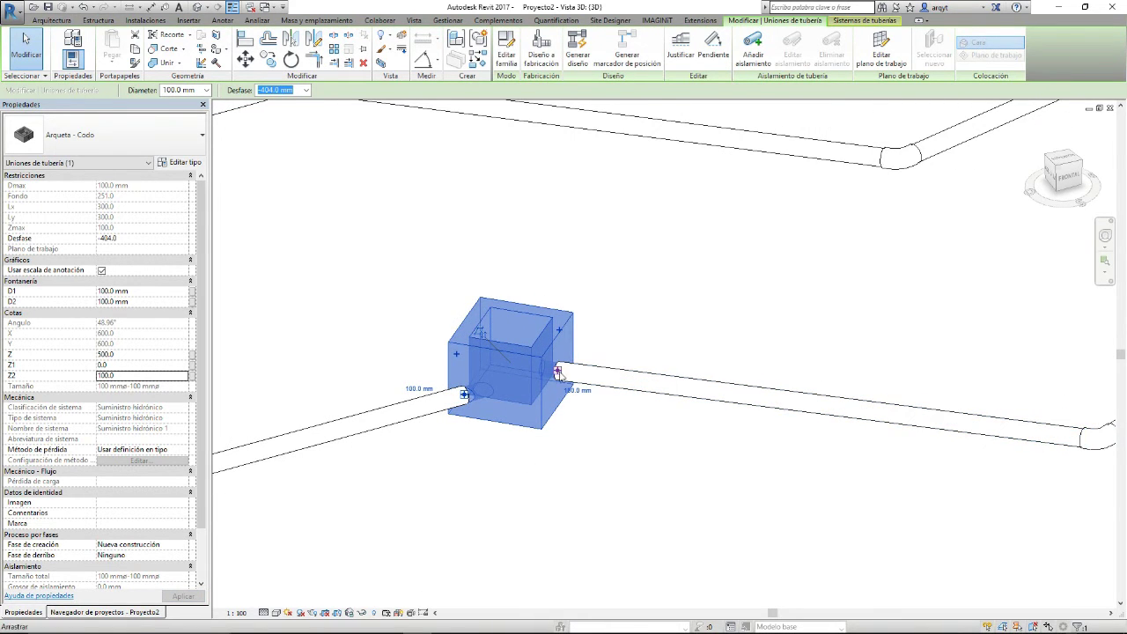
pyautogui.moveTo(486, 402); pyautogui.dragTo(514, 365, button='middle')
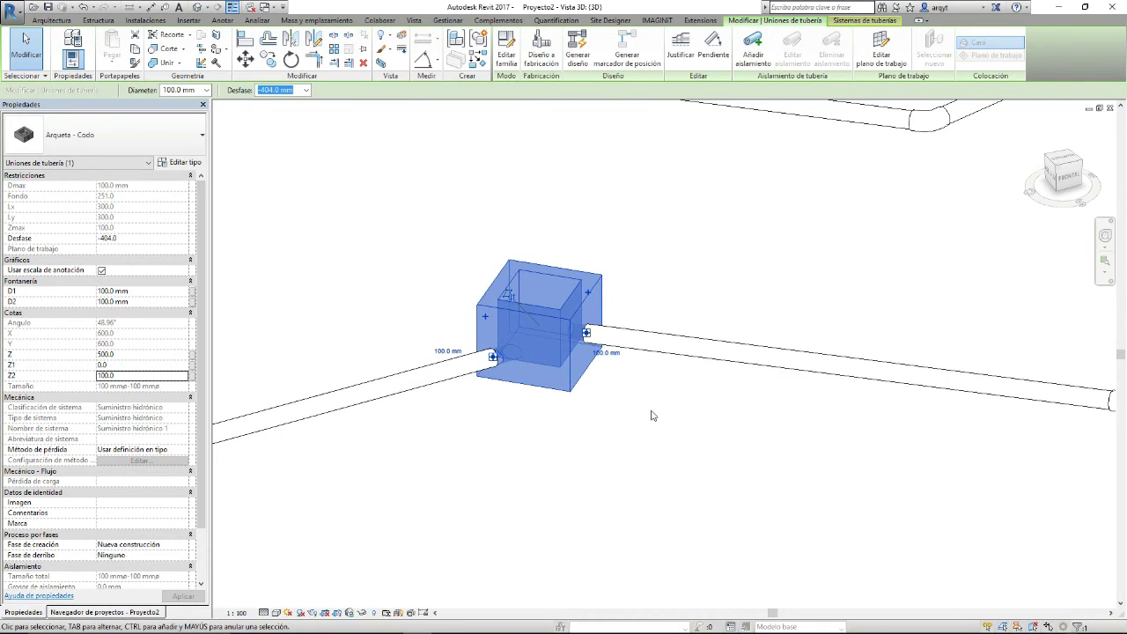
# Set Z2 to 300 and Z to 600 on the selected Arqueta - Codo box and deselect it
pyautogui.click(136, 378)
pyautogui.write('300')
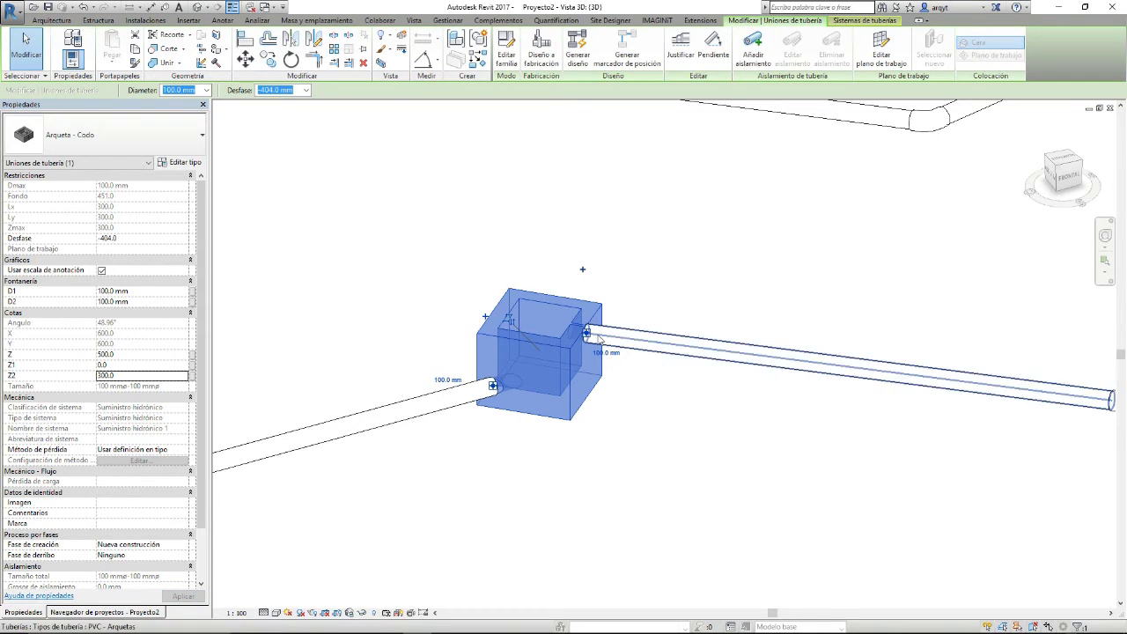
pyautogui.click(139, 354)
pyautogui.write('600')
pyautogui.click(499, 455)
pyautogui.scroll(-2, 599, 457)
pyautogui.scroll(1, 606, 436)
pyautogui.keyDown('shift'); pyautogui.moveTo(607, 436); pyautogui.dragTo(585, 397, button='middle'); pyautogui.keyUp('shift')
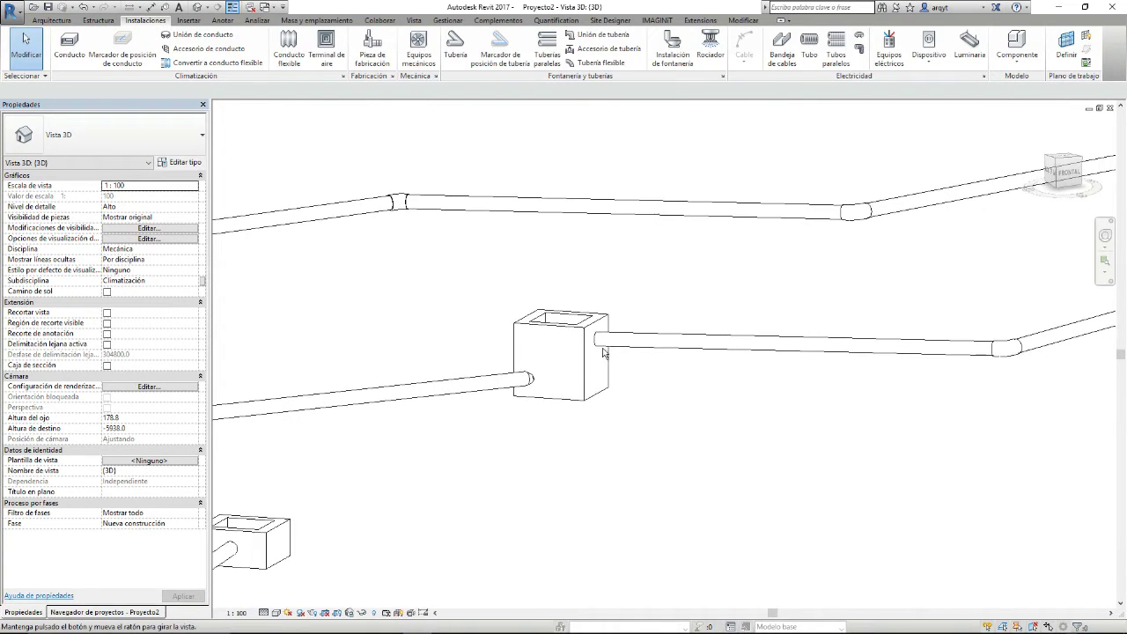
# Select the resized Arqueta and examine its pipe connections and the rest of the run in 3D
pyautogui.click(582, 394)
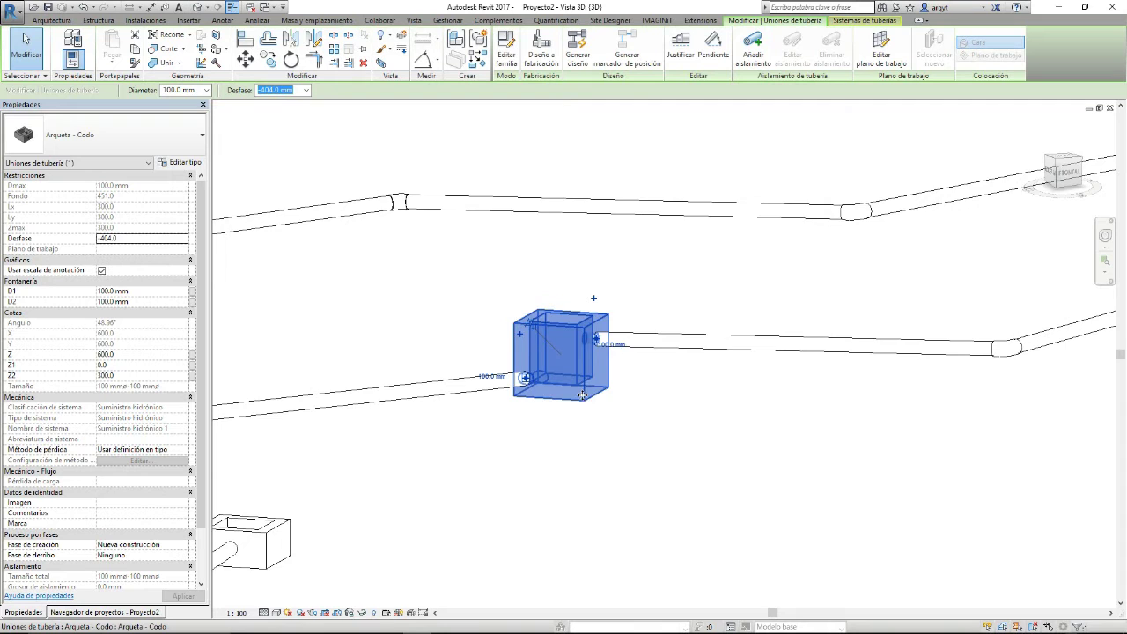
pyautogui.scroll(-3, 582, 394)
pyautogui.moveTo(582, 394); pyautogui.dragTo(749, 358, button='middle')
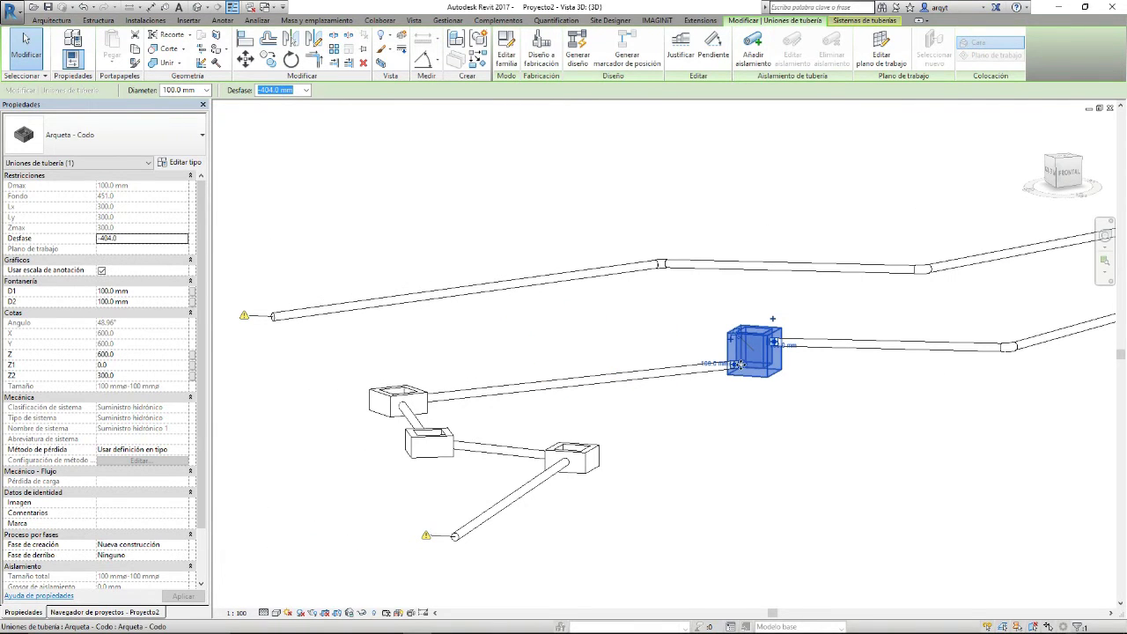
pyautogui.keyDown('shift'); pyautogui.moveTo(757, 367); pyautogui.dragTo(751, 435, button='middle'); pyautogui.keyUp('shift')
pyautogui.scroll(2, 801, 370)
pyautogui.scroll(-3, 751, 435)
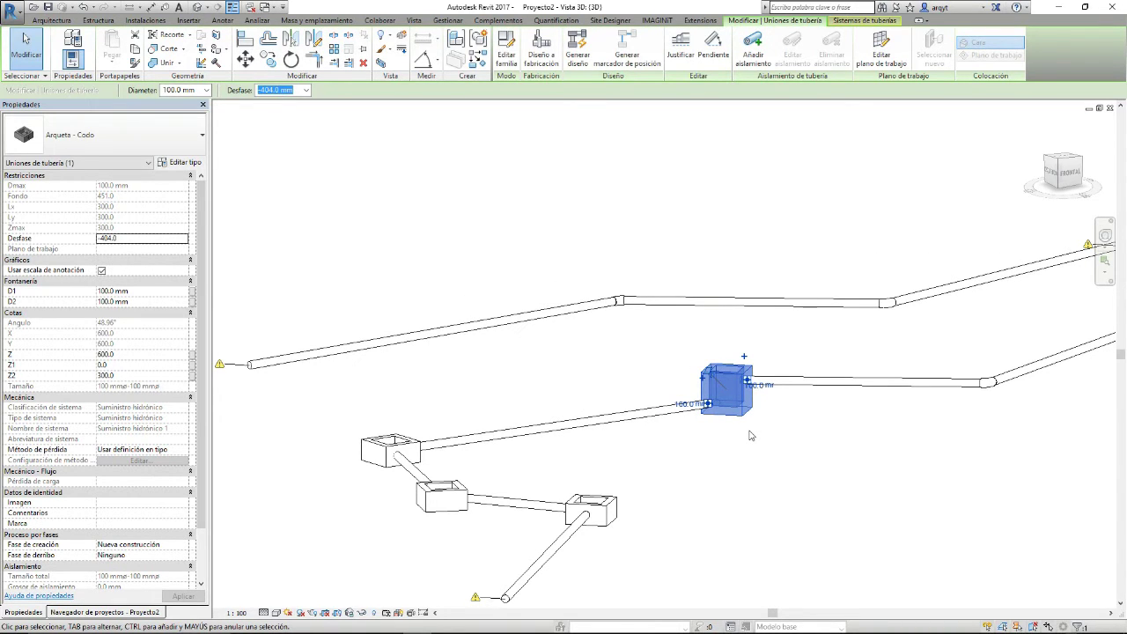
pyautogui.keyDown('shift'); pyautogui.moveTo(722, 458); pyautogui.dragTo(662, 422, button='middle'); pyautogui.keyUp('shift')
pyautogui.scroll(3, 811, 421)
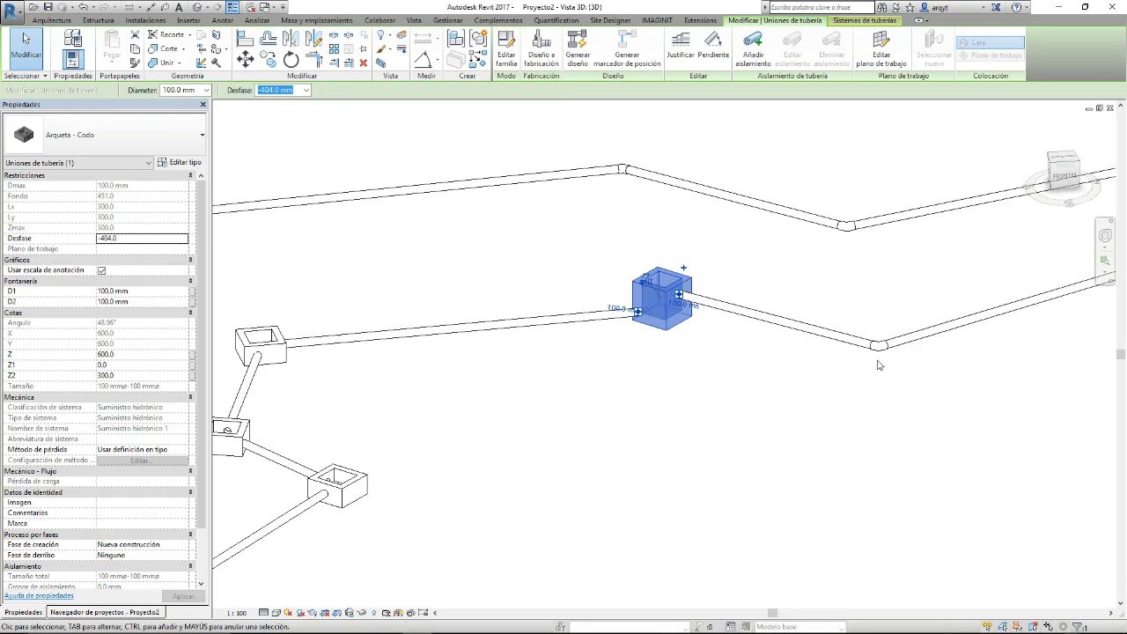
# Try to change the M_Codo - PVC - Serie 40 elbow next to the resized Arqueta to the Arqueta - Codo type
pyautogui.click(881, 356)
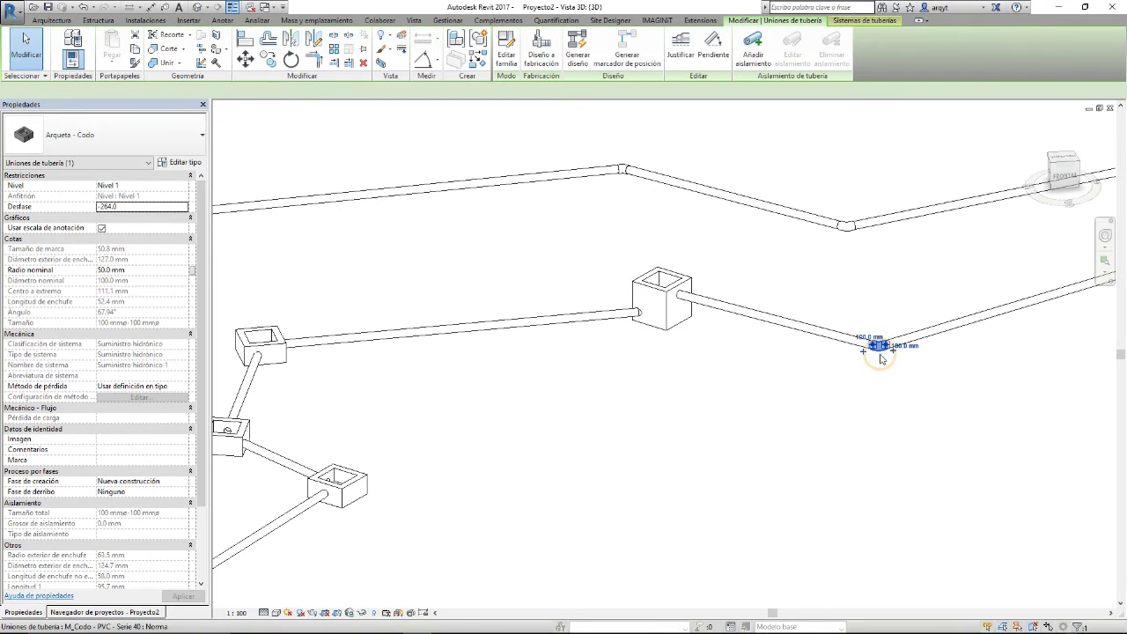
pyautogui.click(101, 136)
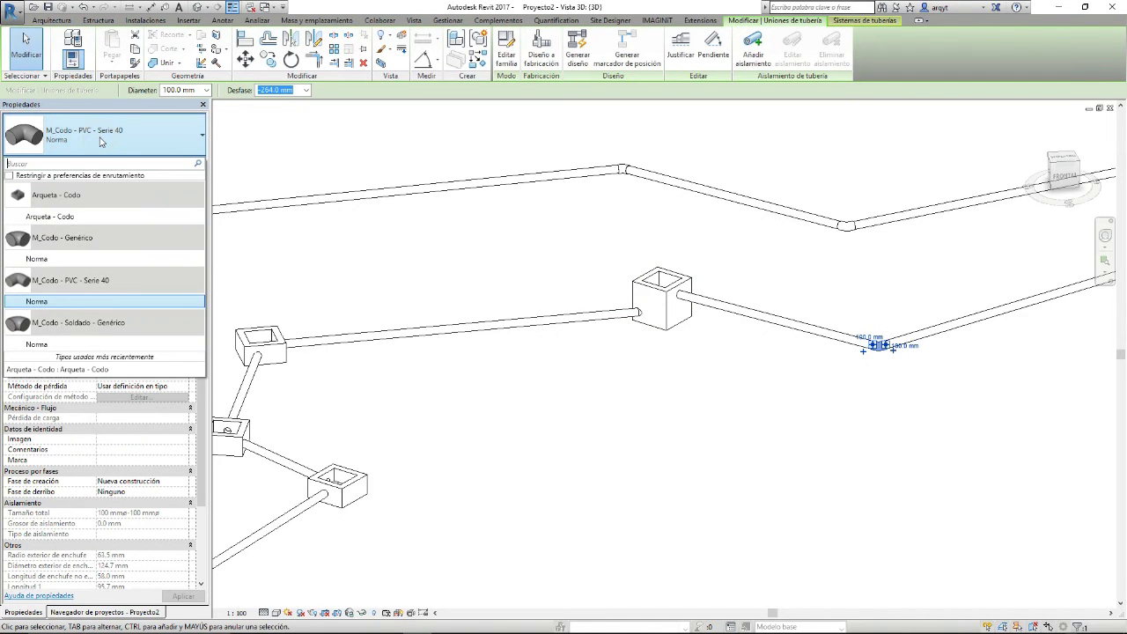
pyautogui.click(92, 217)
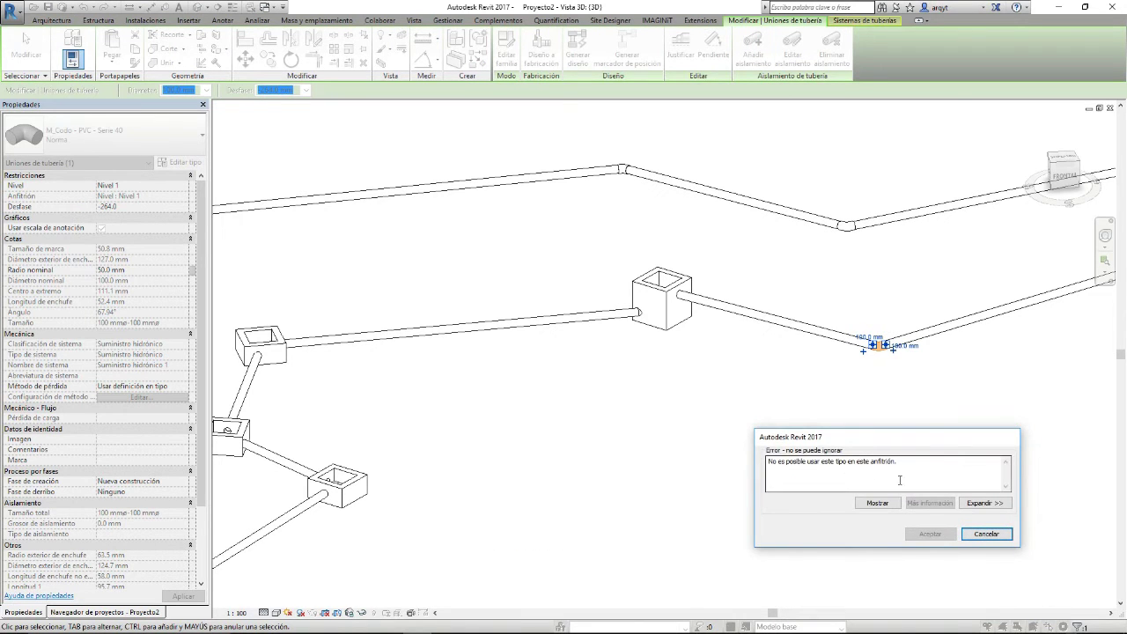
pyautogui.click(985, 534)
# Delete the PVC elbow next to the resized Arqueta and select the outer pipe to check its pipe type
pyautogui.scroll(5, 900, 325)
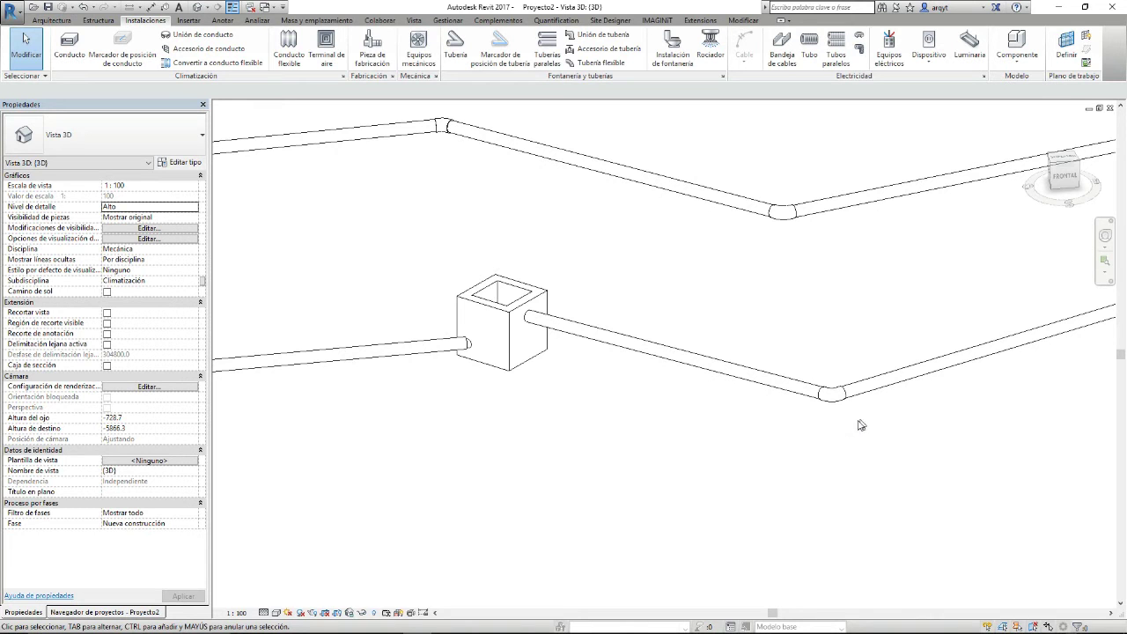
pyautogui.scroll(-3, 853, 428)
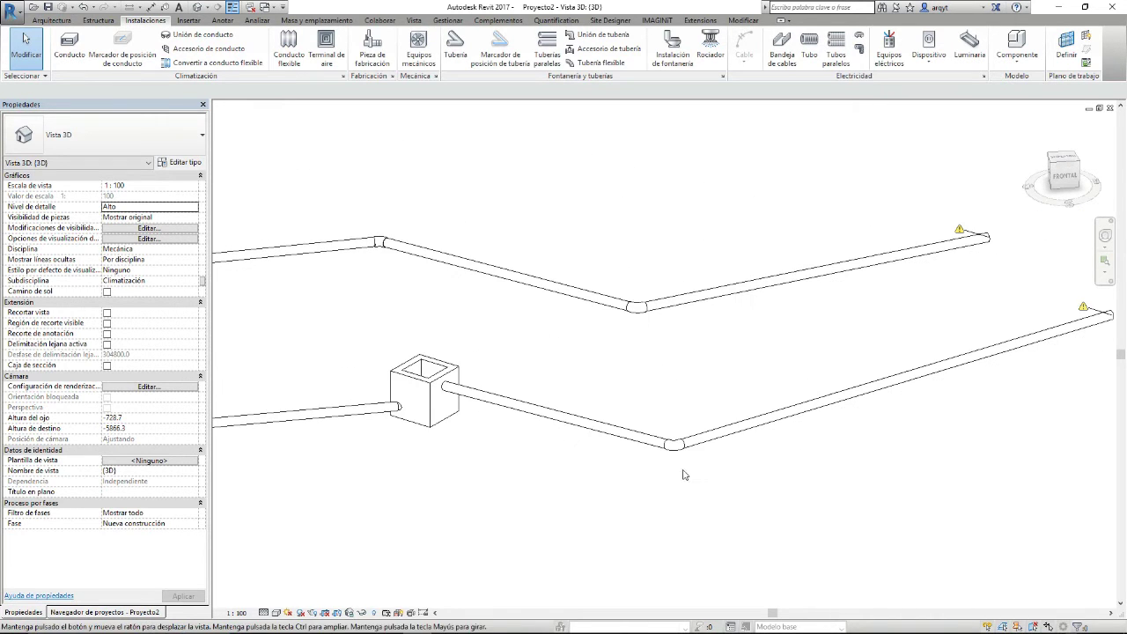
pyautogui.moveTo(790, 473); pyautogui.dragTo(770, 474, button='middle')
pyautogui.click(662, 451)
pyautogui.moveTo(601, 482); pyautogui.dragTo(712, 417)
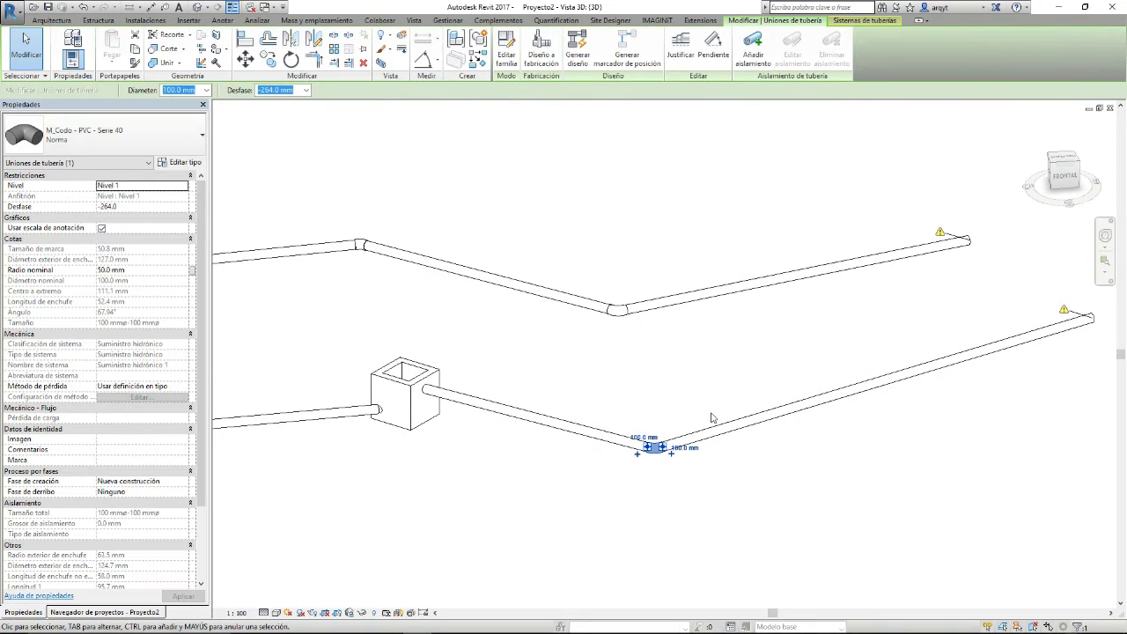
pyautogui.click(709, 427)
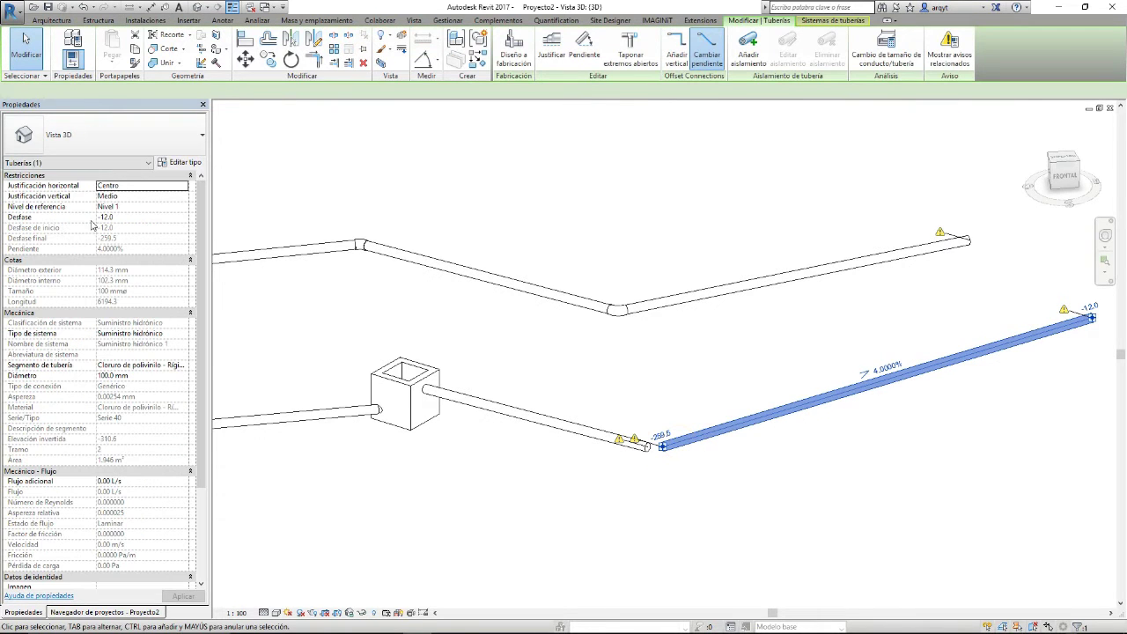
pyautogui.click(97, 135)
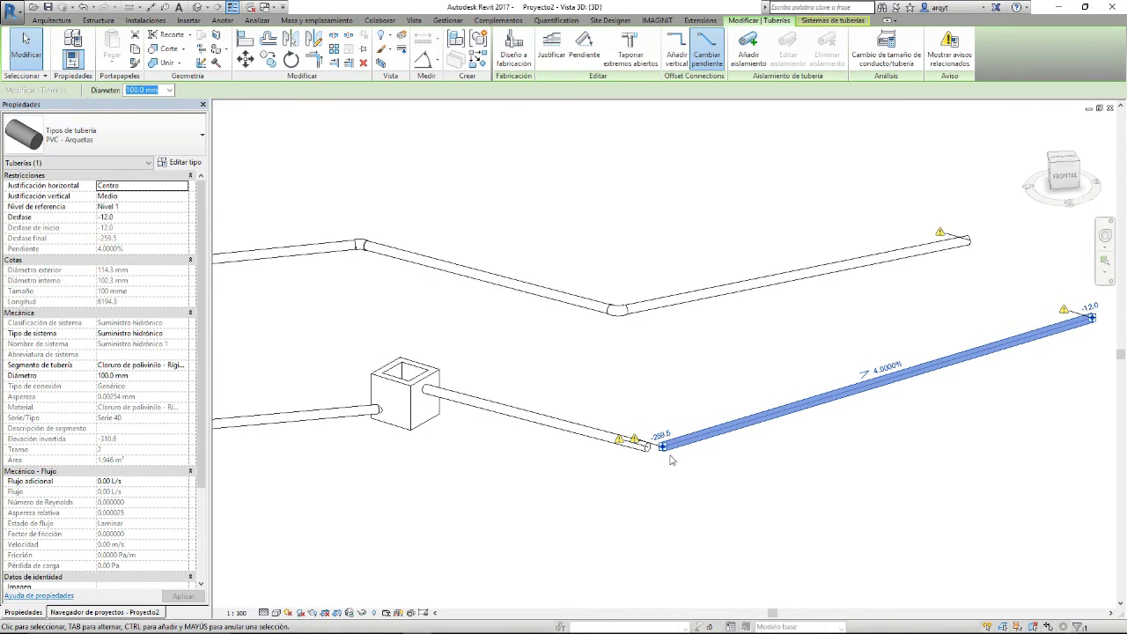
# Join the open end of the outer pipe to the adjacent pipe's end with an Arqueta at the corner
pyautogui.scroll(3, 670, 460)
pyautogui.press('Escape')
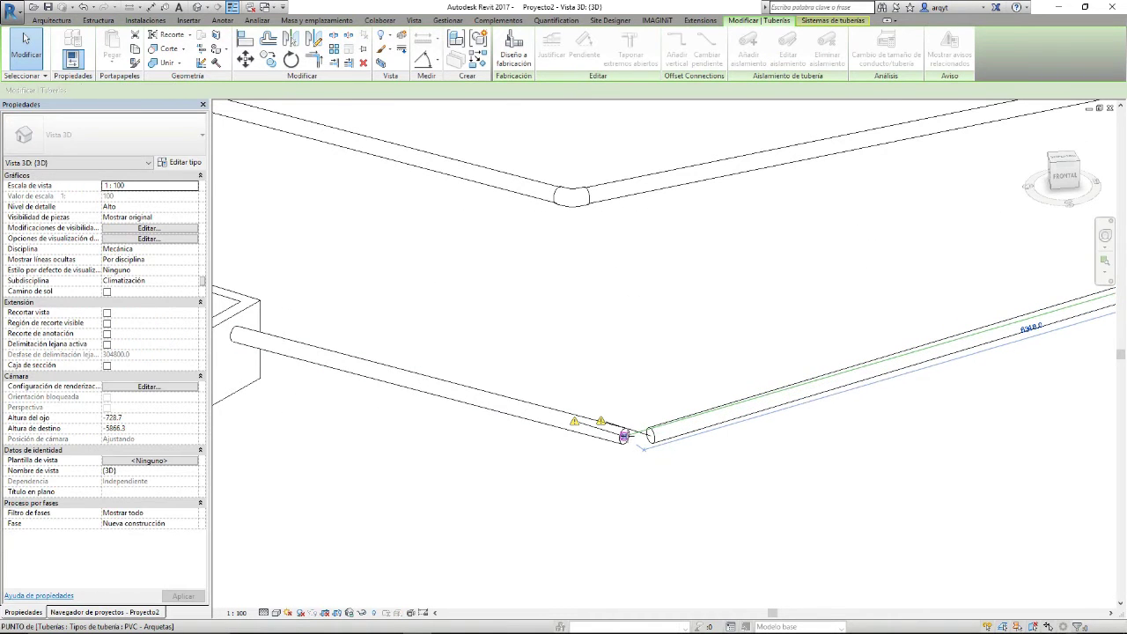
pyautogui.moveTo(628, 467); pyautogui.dragTo(627, 468)
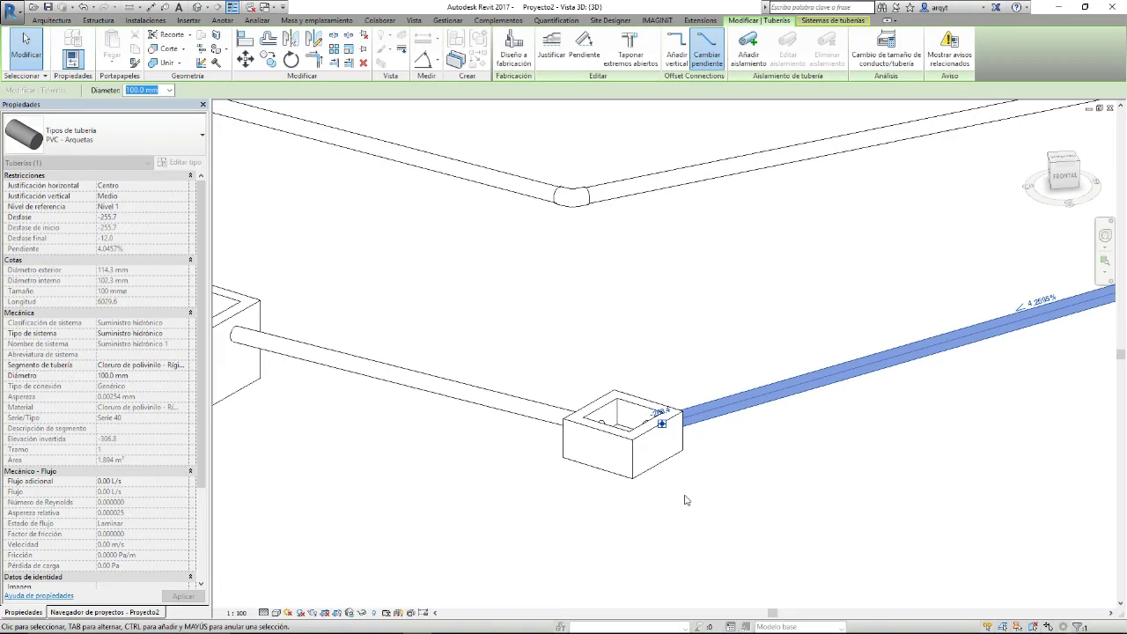
pyautogui.scroll(-3, 683, 493)
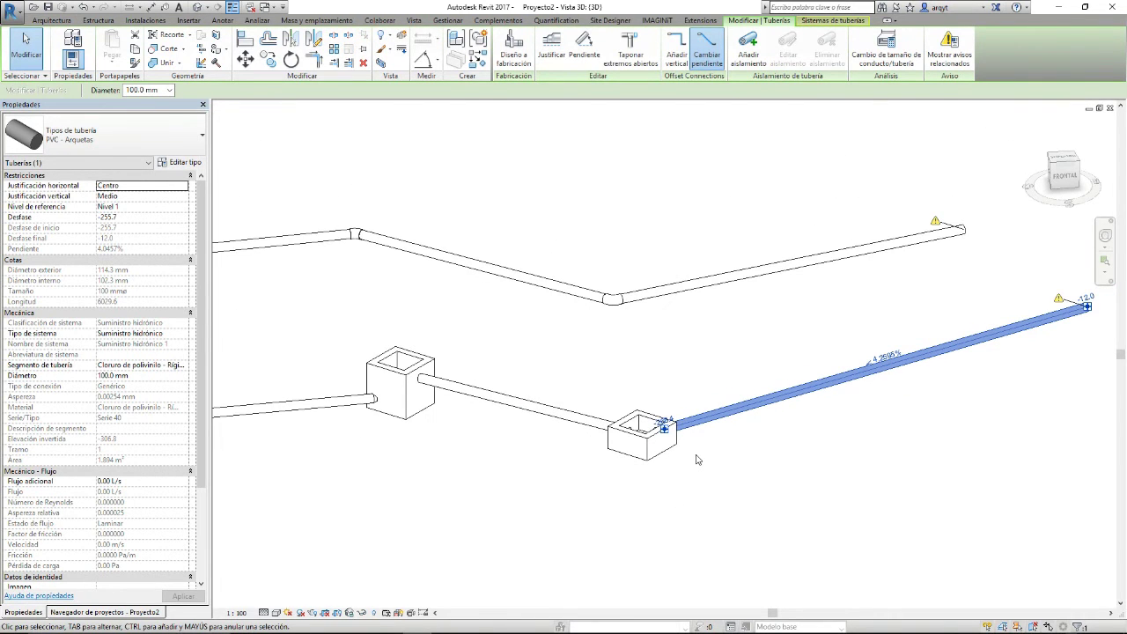
pyautogui.moveTo(696, 459); pyautogui.dragTo(638, 433, button='middle')
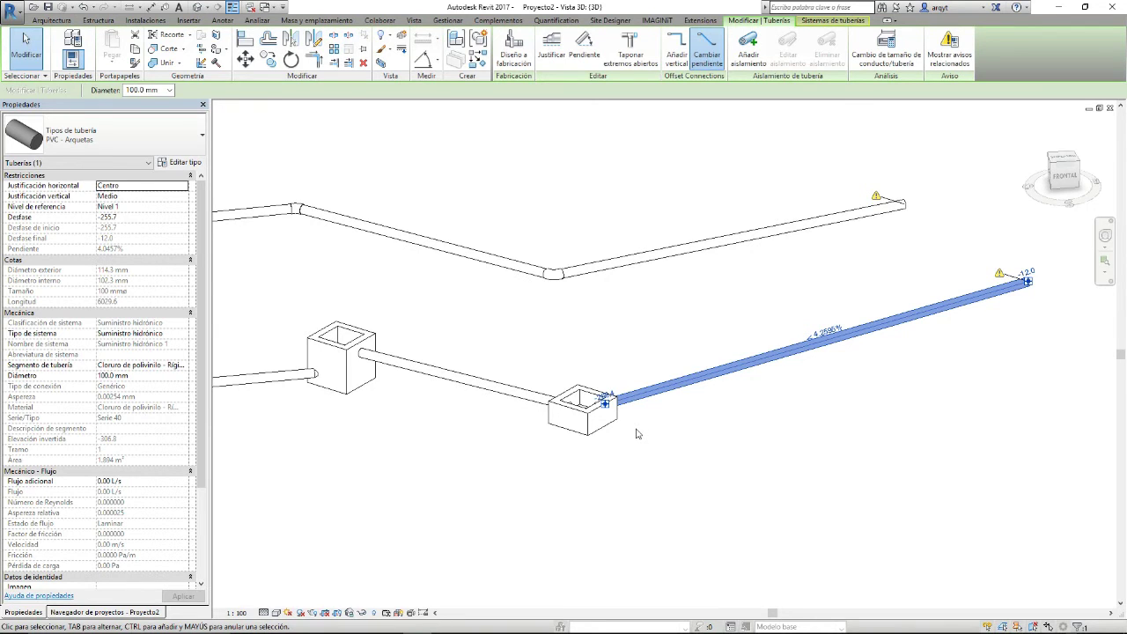
# Select the new corner Arqueta and examine its pipe connections from the front and in 3D
pyautogui.click(642, 434)
pyautogui.click(602, 426)
pyautogui.keyDown('shift'); pyautogui.moveTo(602, 426); pyautogui.dragTo(656, 333, button='middle'); pyautogui.keyUp('shift')
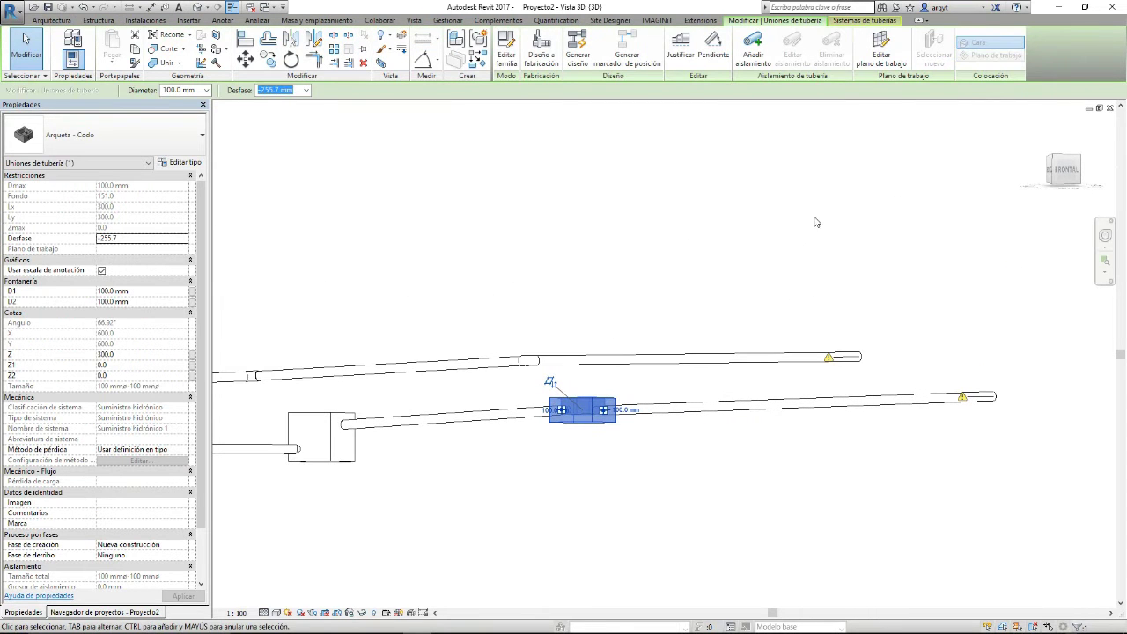
pyautogui.click(1052, 169)
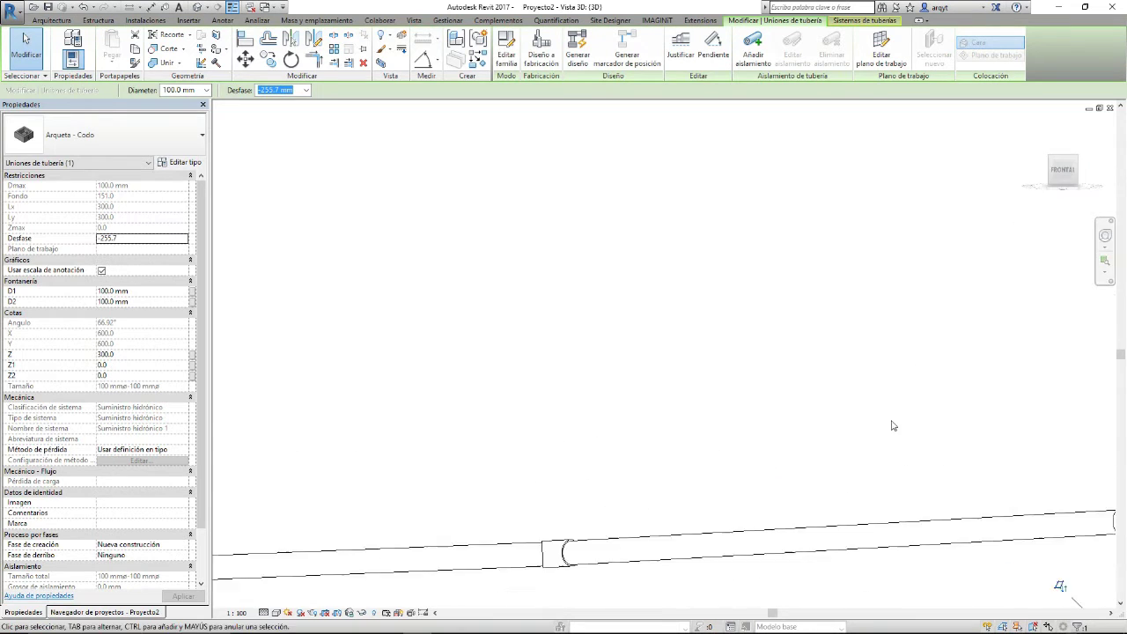
pyautogui.scroll(2, 804, 426)
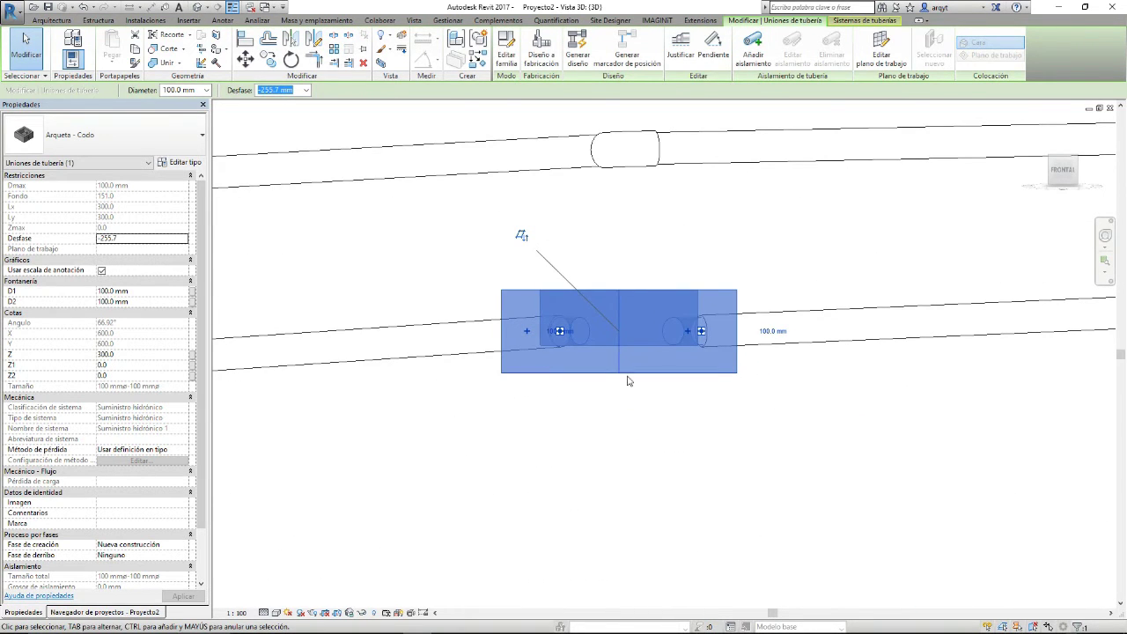
pyautogui.keyDown('shift'); pyautogui.moveTo(619, 365); pyautogui.dragTo(694, 458, button='middle'); pyautogui.keyUp('shift')
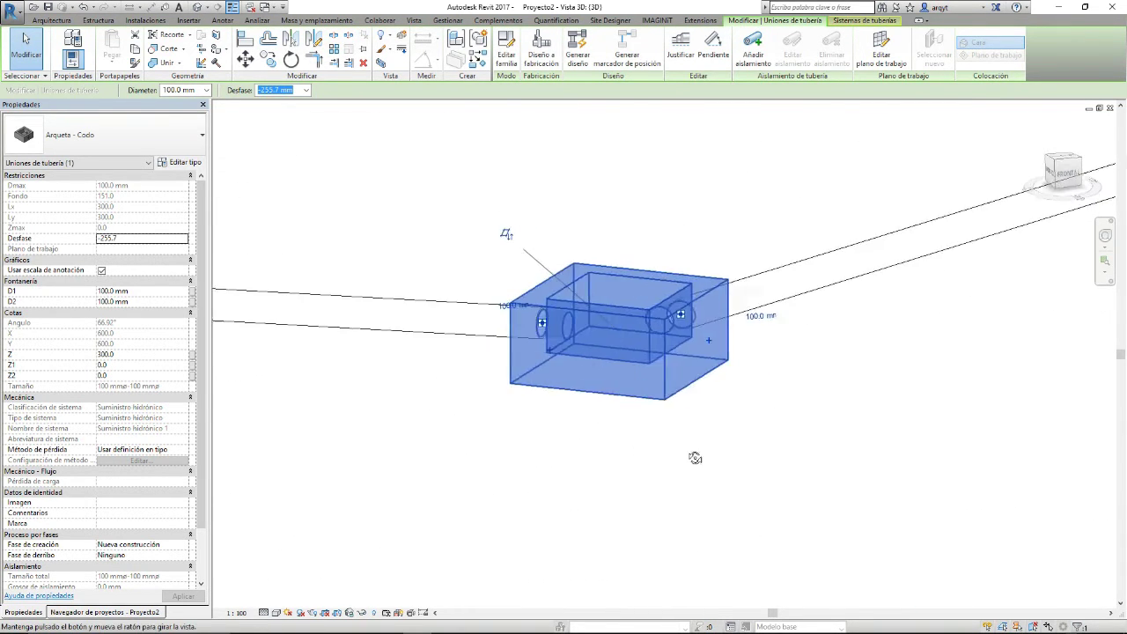
pyautogui.scroll(-5, 784, 374)
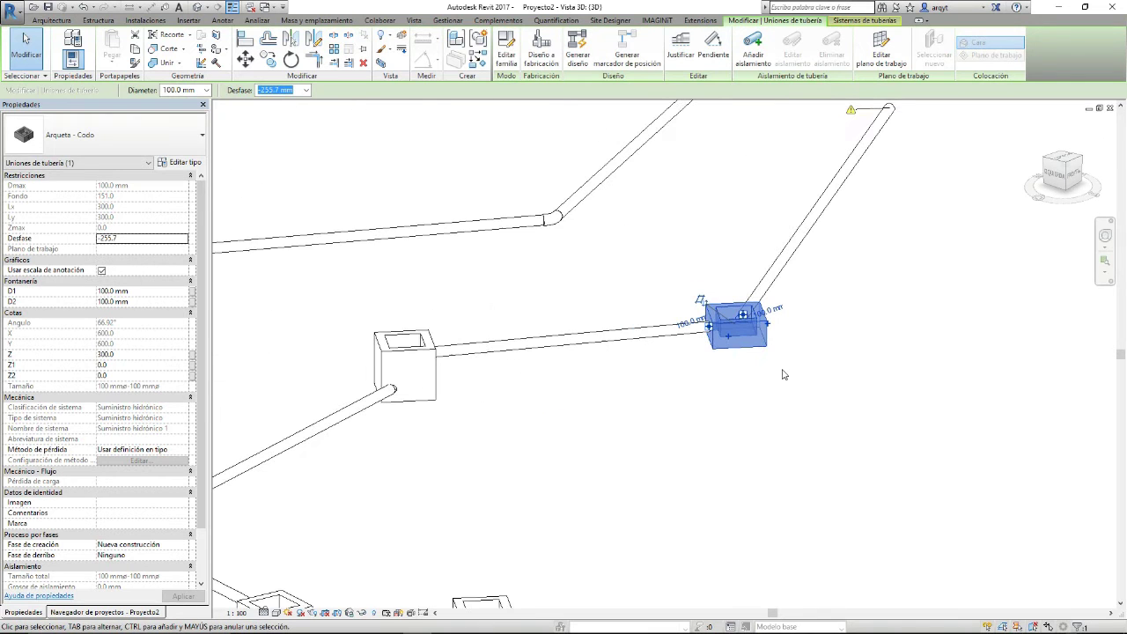
pyautogui.scroll(-3, 792, 335)
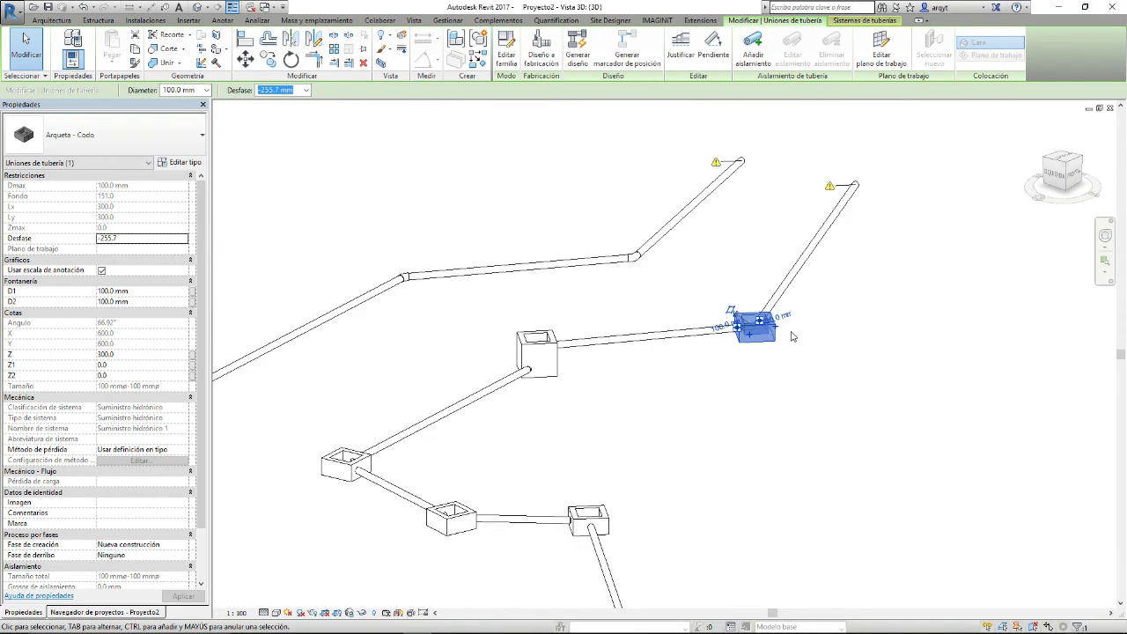
pyautogui.keyDown('shift'); pyautogui.moveTo(756, 399); pyautogui.dragTo(684, 417, button='middle'); pyautogui.keyUp('shift')
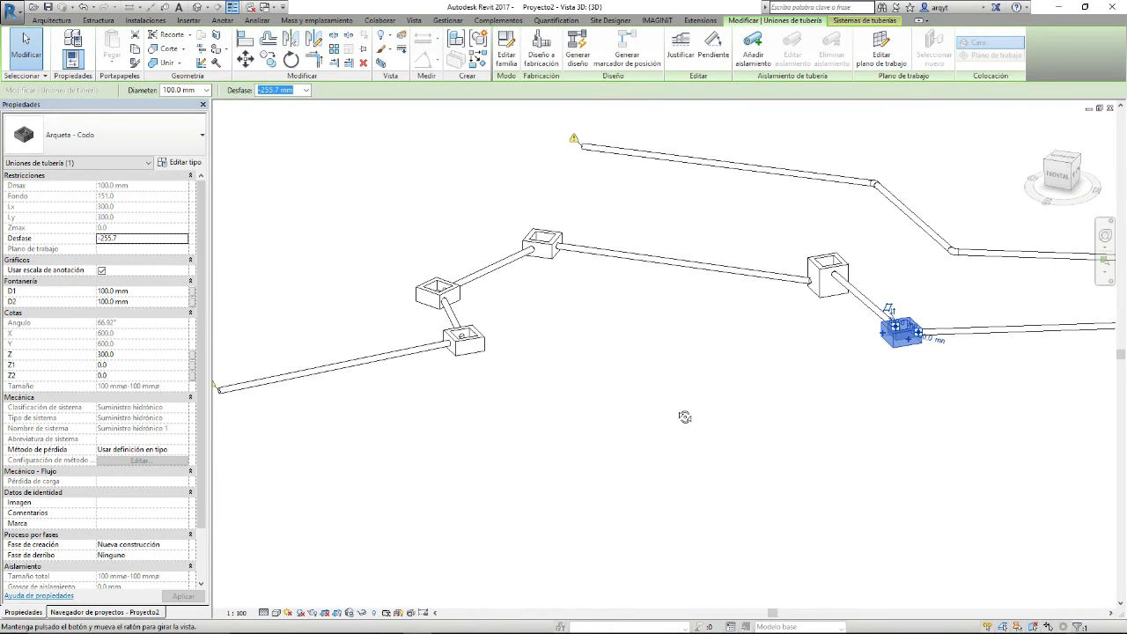
pyautogui.scroll(2, 907, 339)
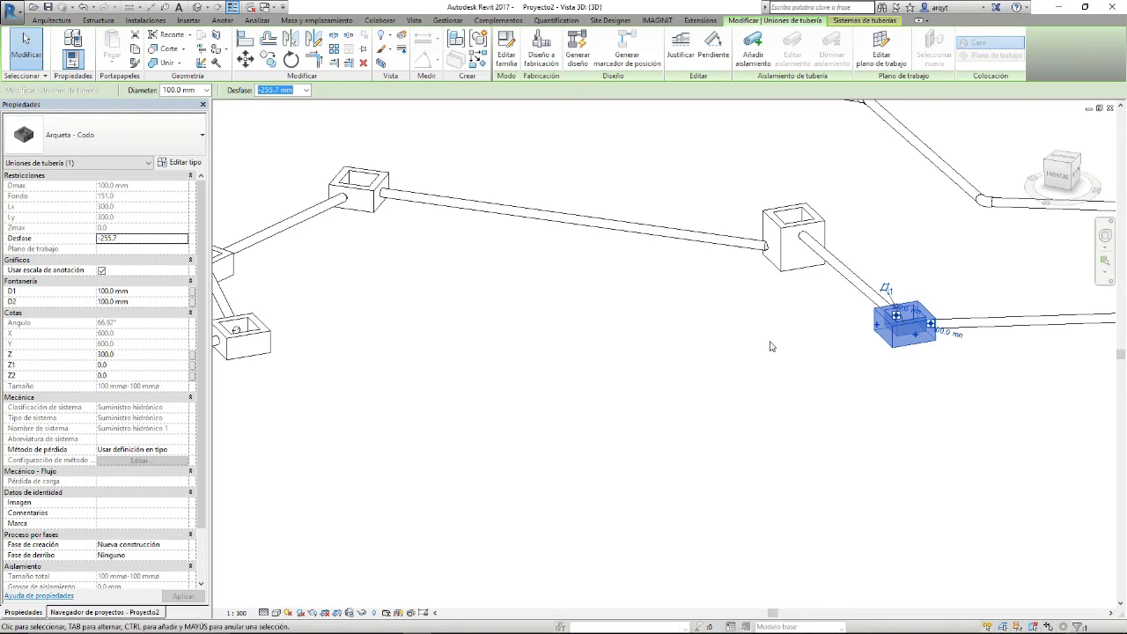
# Clear the selection and examine the complete Arqueta pipe run from several 3D angles
pyautogui.press('Escape')
pyautogui.press('Escape')
pyautogui.keyDown('shift'); pyautogui.moveTo(717, 309); pyautogui.dragTo(593, 373, button='middle'); pyautogui.keyUp('shift')
pyautogui.keyDown('shift'); pyautogui.moveTo(551, 317); pyautogui.dragTo(683, 418, button='middle'); pyautogui.keyUp('shift')
pyautogui.scroll(-2, 607, 378)
pyautogui.scroll(2, 516, 292)
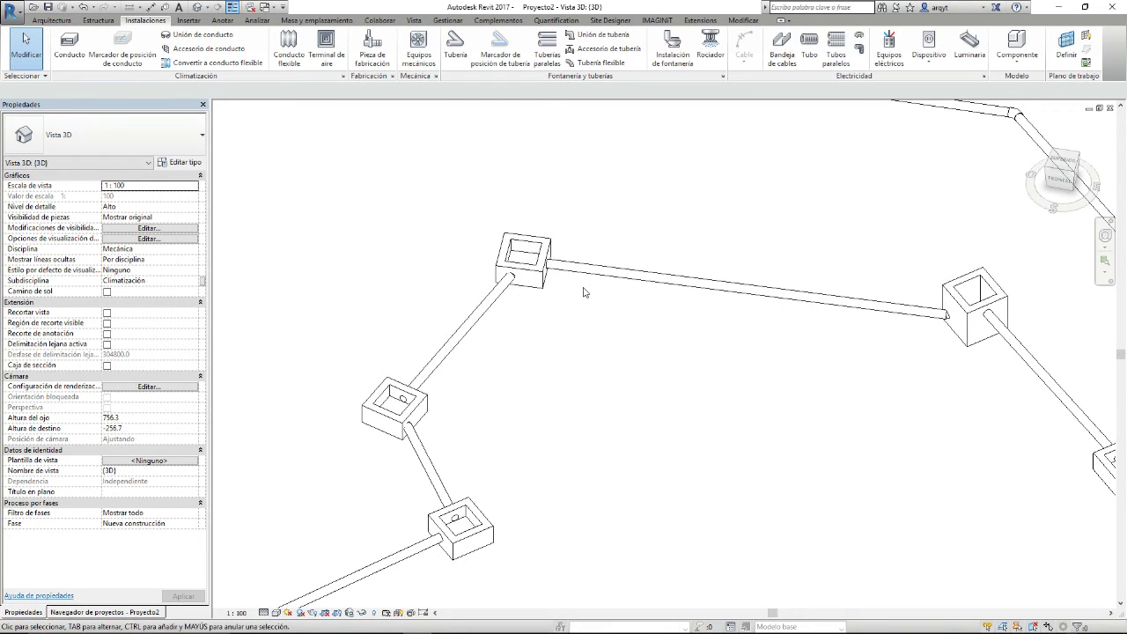
pyautogui.moveTo(704, 388); pyautogui.dragTo(646, 321, button='middle')
pyautogui.scroll(-2, 944, 413)
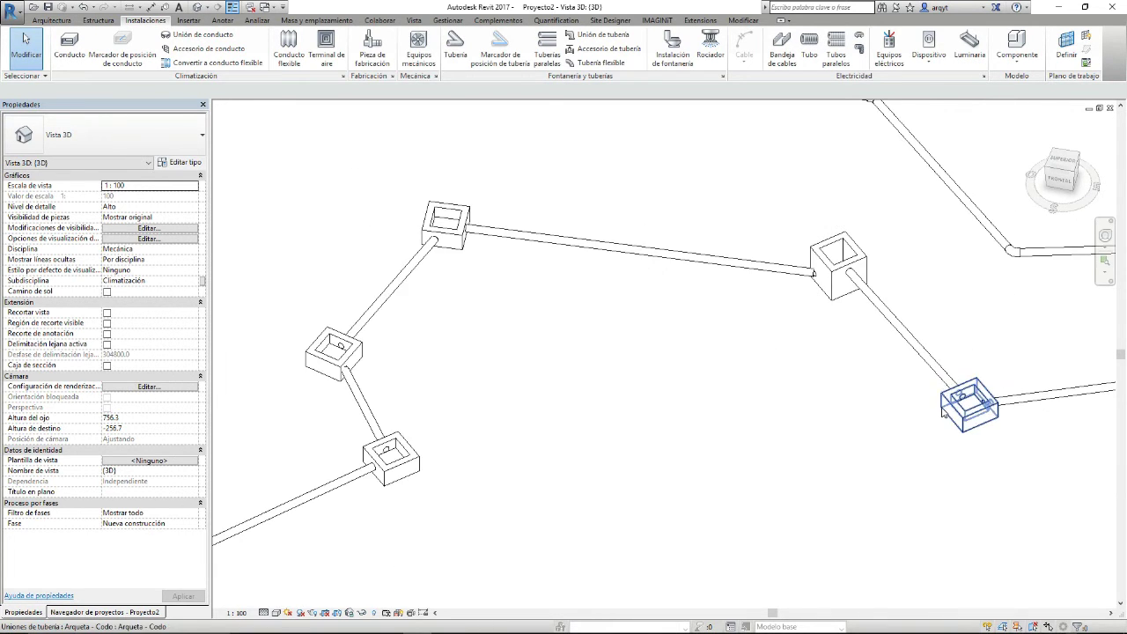
pyautogui.keyDown('shift'); pyautogui.moveTo(568, 280); pyautogui.dragTo(585, 297, button='middle'); pyautogui.keyUp('shift')
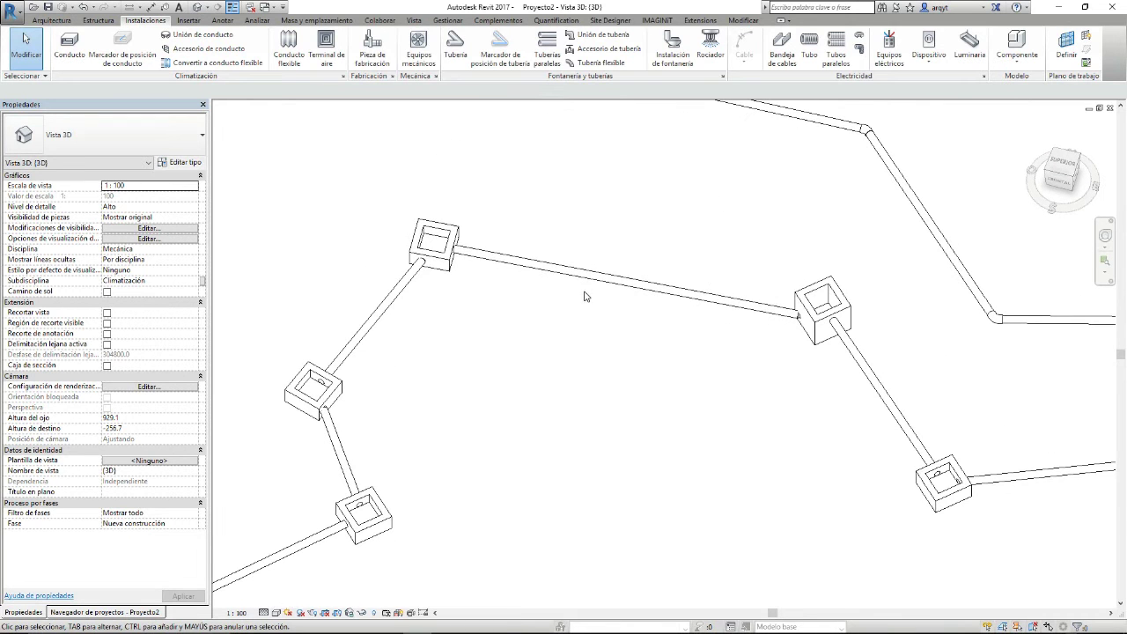
# Convert the PVC elbow at the outer pipe run's corner into a tee so an Arqueta - T replaces it
pyautogui.scroll(-2, 584, 296)
pyautogui.moveTo(515, 279); pyautogui.dragTo(569, 383, button='middle')
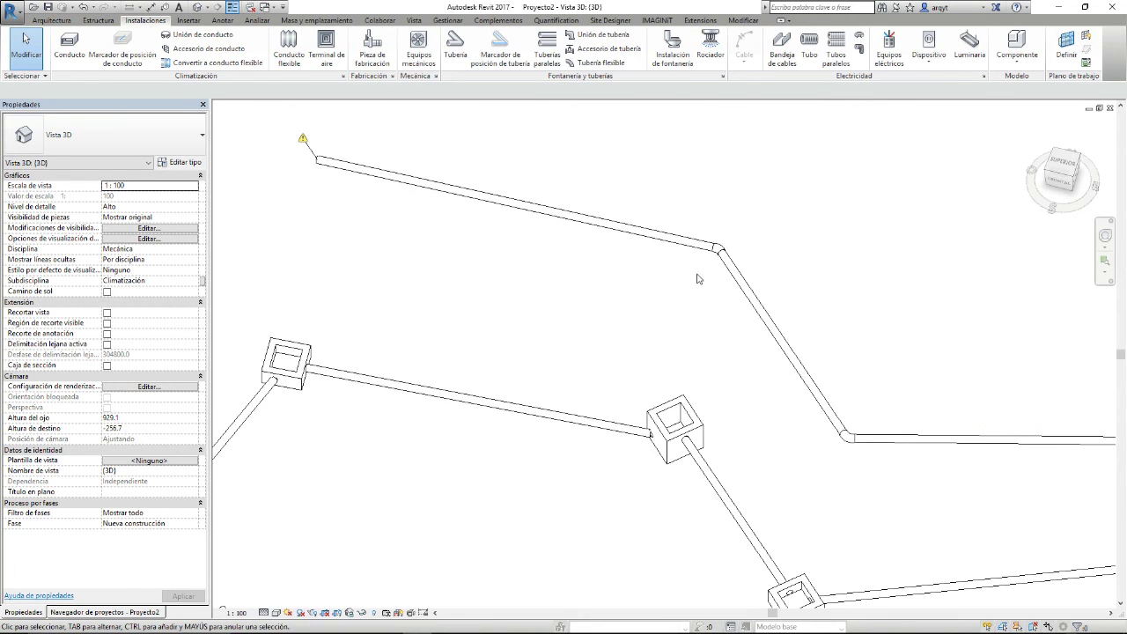
pyautogui.scroll(2, 720, 248)
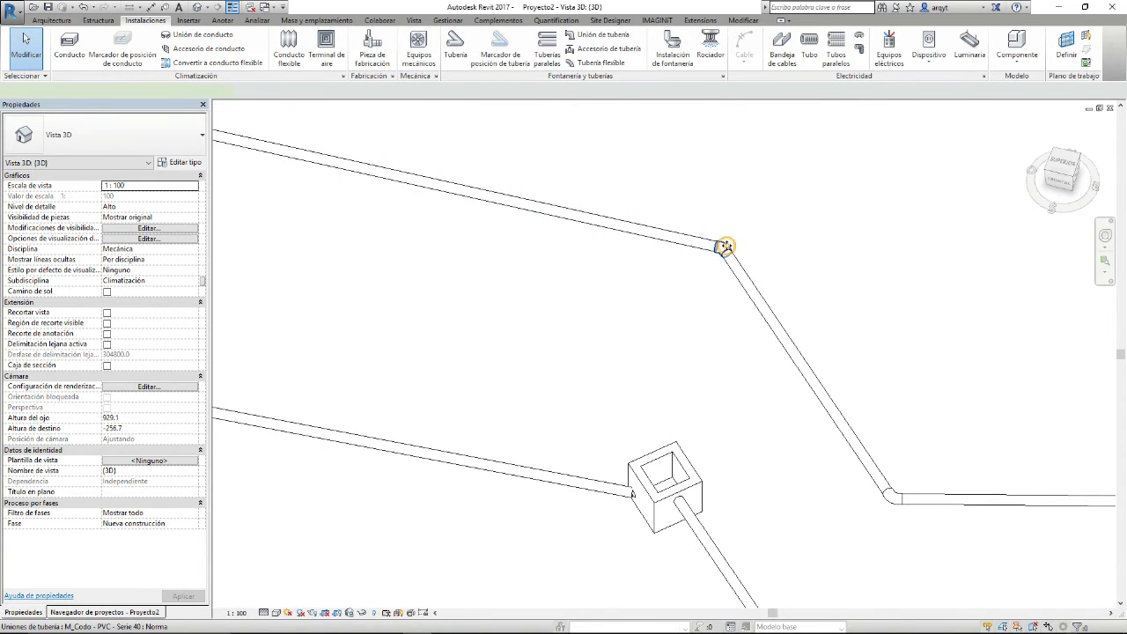
pyautogui.click(723, 246)
pyautogui.scroll(4, 718, 245)
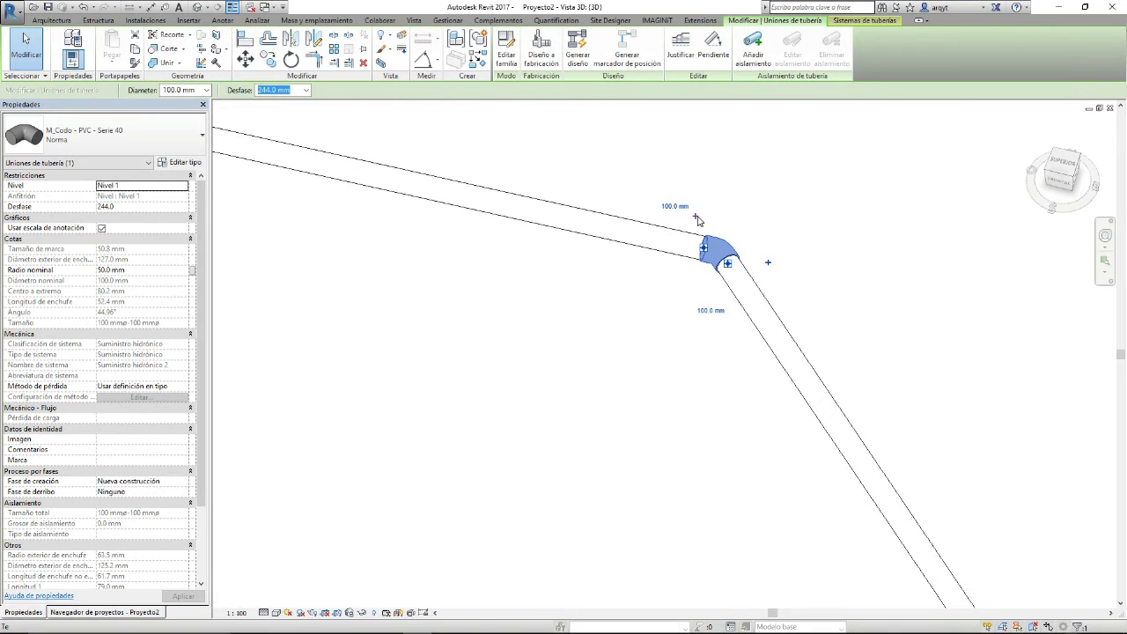
pyautogui.press('Escape')
pyautogui.scroll(-4, 696, 217)
pyautogui.moveTo(733, 277); pyautogui.dragTo(665, 233, button='middle')
pyautogui.scroll(-1, 664, 233)
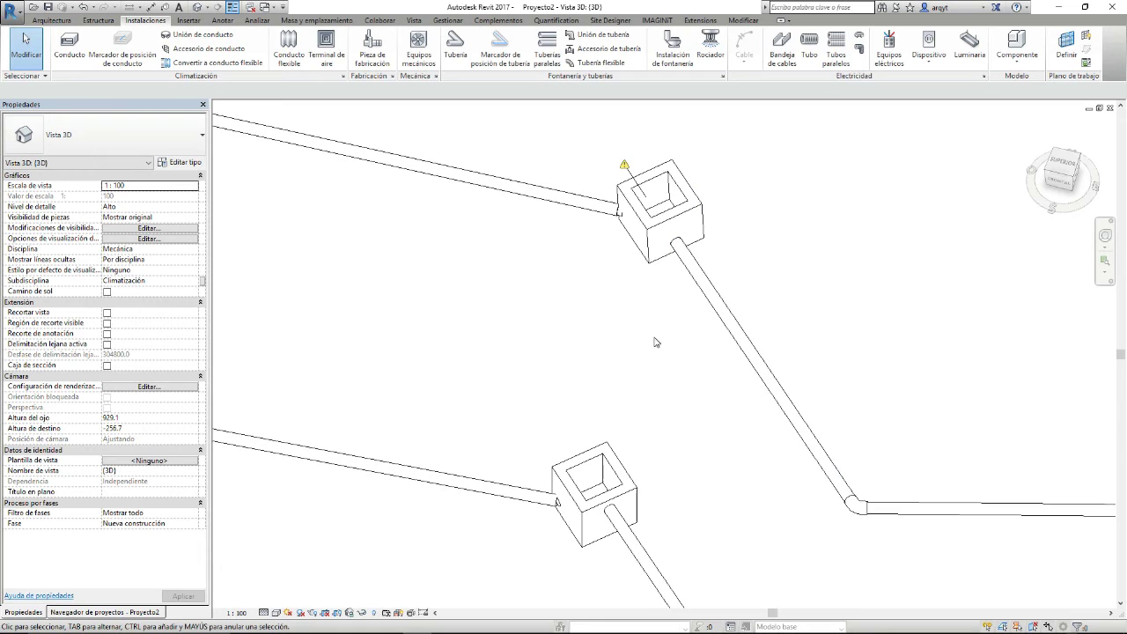
# Examine the new Arqueta - T and its adjoining PVC - Arquetas pipe, including their properties, from several 3D angles
pyautogui.click(551, 201)
pyautogui.moveTo(529, 221); pyautogui.dragTo(576, 312, button='middle')
pyautogui.scroll(-1, 576, 312)
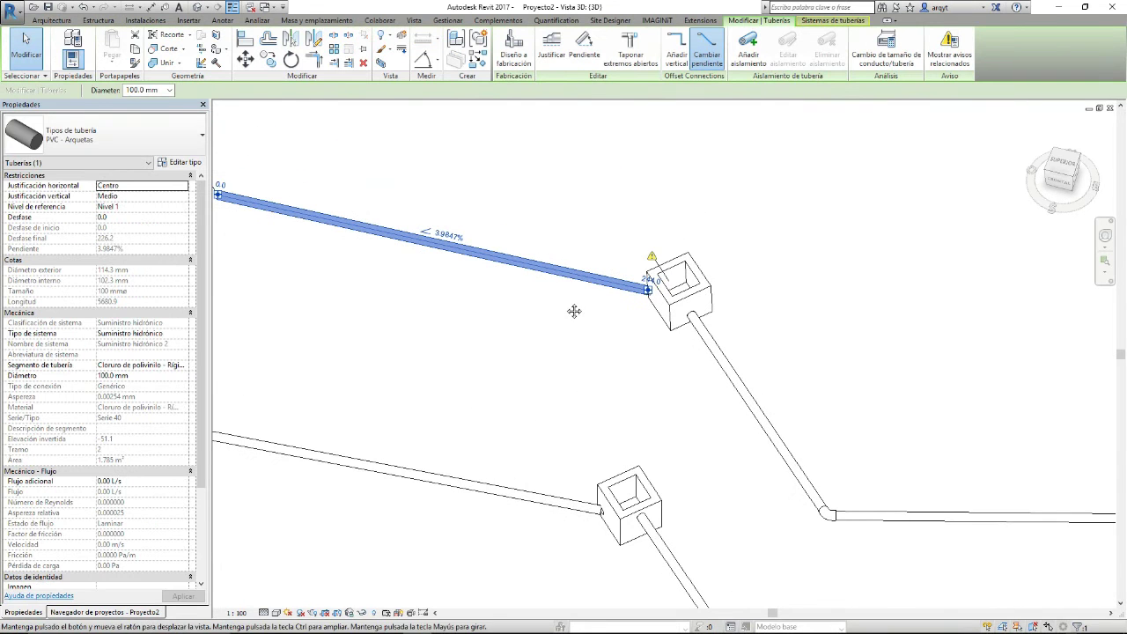
pyautogui.scroll(2, 718, 293)
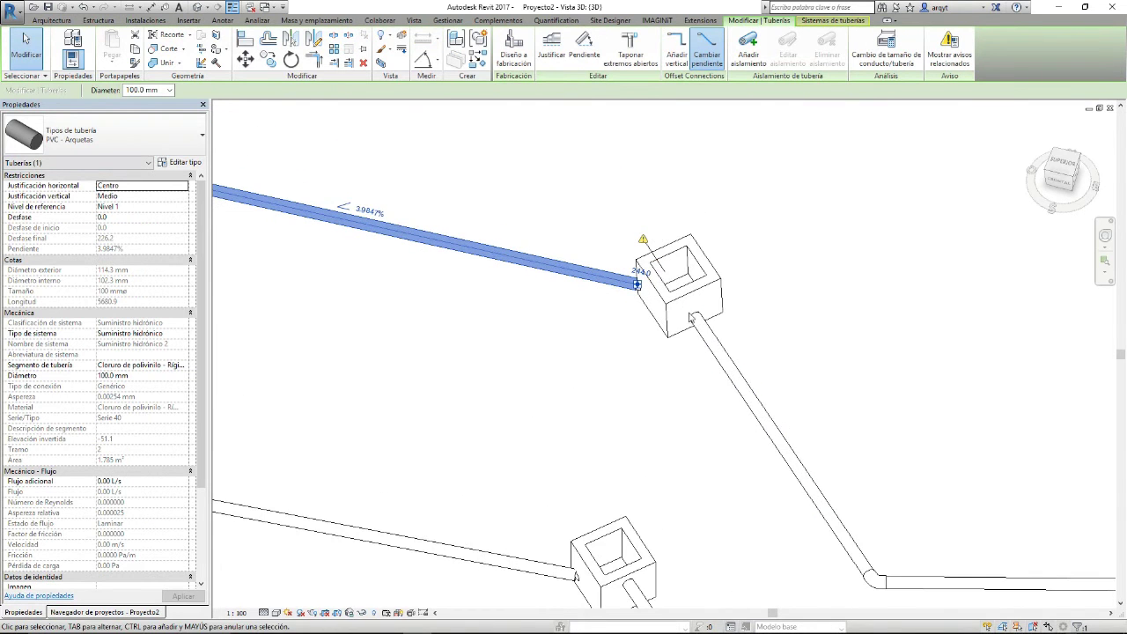
pyautogui.click(716, 284)
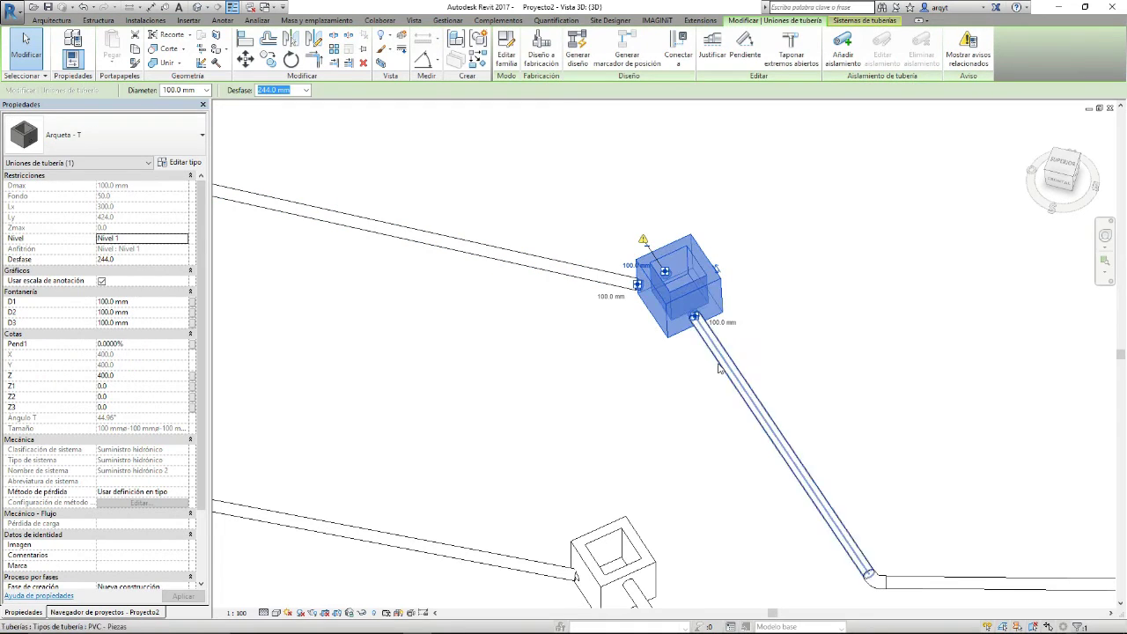
pyautogui.keyDown('shift'); pyautogui.moveTo(744, 364); pyautogui.dragTo(640, 247, button='middle'); pyautogui.keyUp('shift')
pyautogui.keyDown('shift'); pyautogui.moveTo(661, 323); pyautogui.dragTo(649, 360, button='middle'); pyautogui.keyUp('shift')
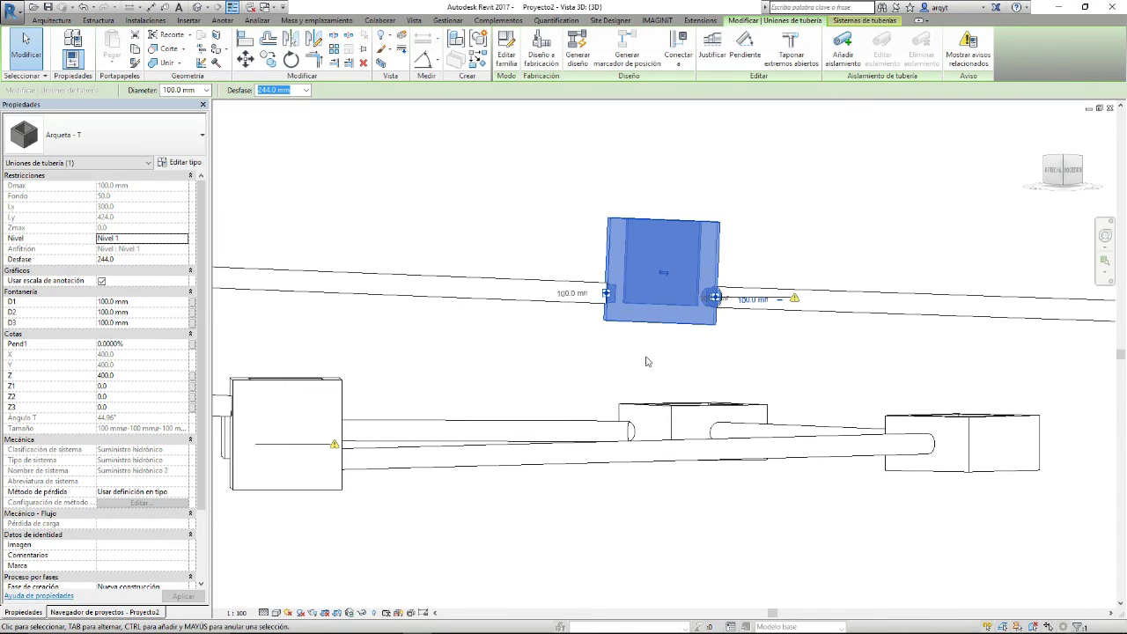
pyautogui.scroll(-2, 783, 352)
pyautogui.keyDown('shift'); pyautogui.moveTo(784, 356); pyautogui.dragTo(699, 394, button='middle'); pyautogui.keyUp('shift')
# Check the slope of the PVC - Piezas pipe entering the Arqueta - T and set the Arqueta's Pend1 to 4.02%
pyautogui.click(579, 295)
pyautogui.keyDown('shift'); pyautogui.moveTo(579, 295); pyautogui.dragTo(589, 279, button='middle'); pyautogui.keyUp('shift')
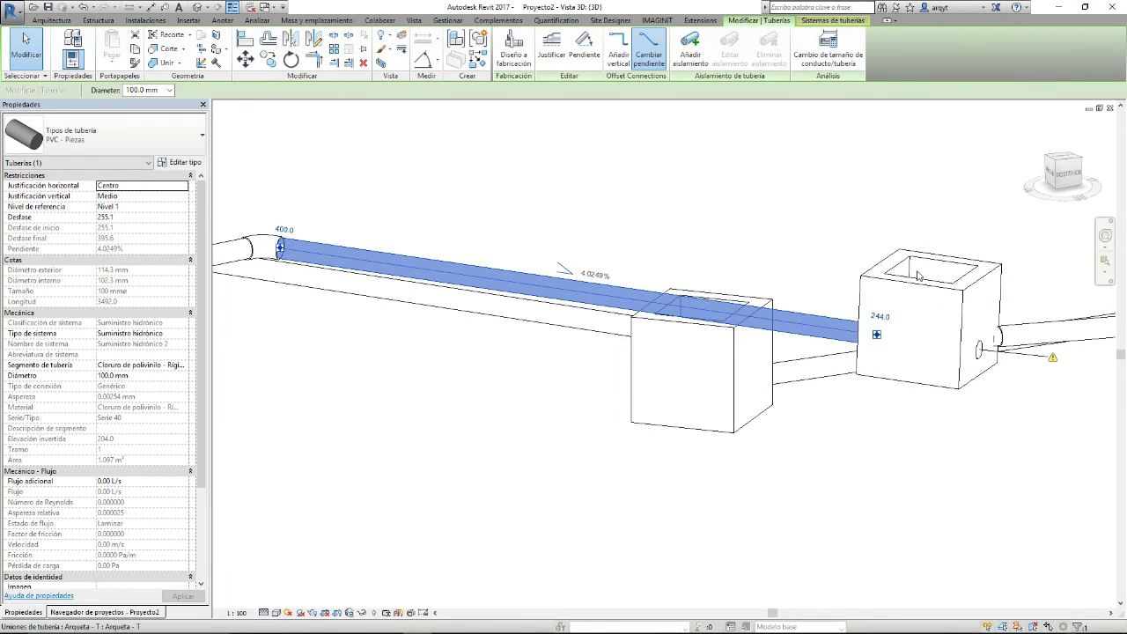
pyautogui.click(916, 361)
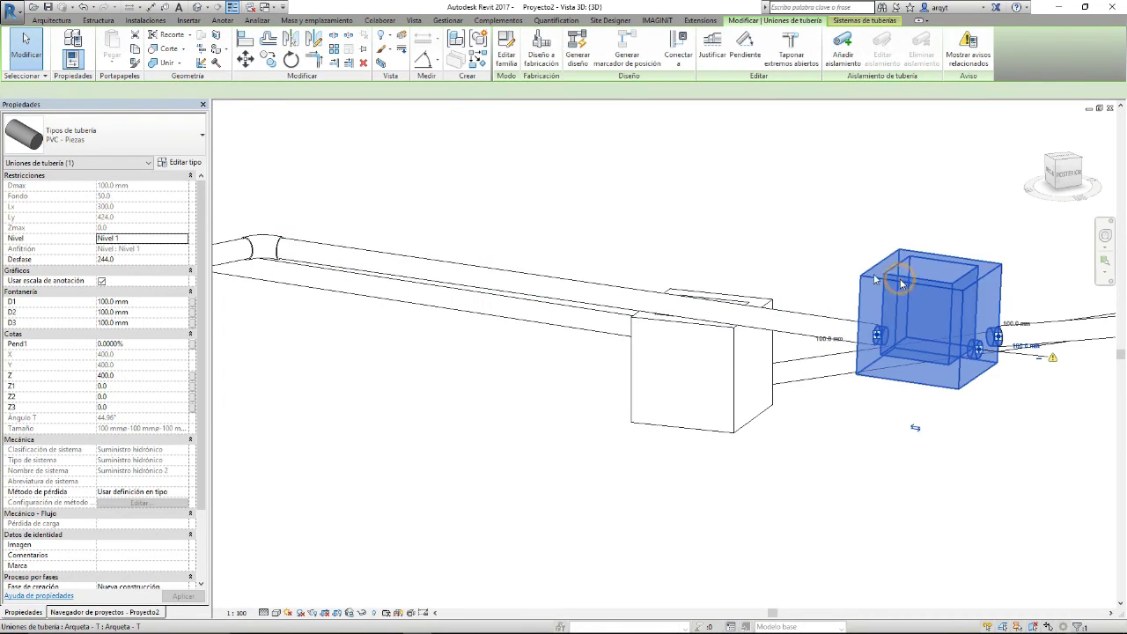
pyautogui.click(142, 344)
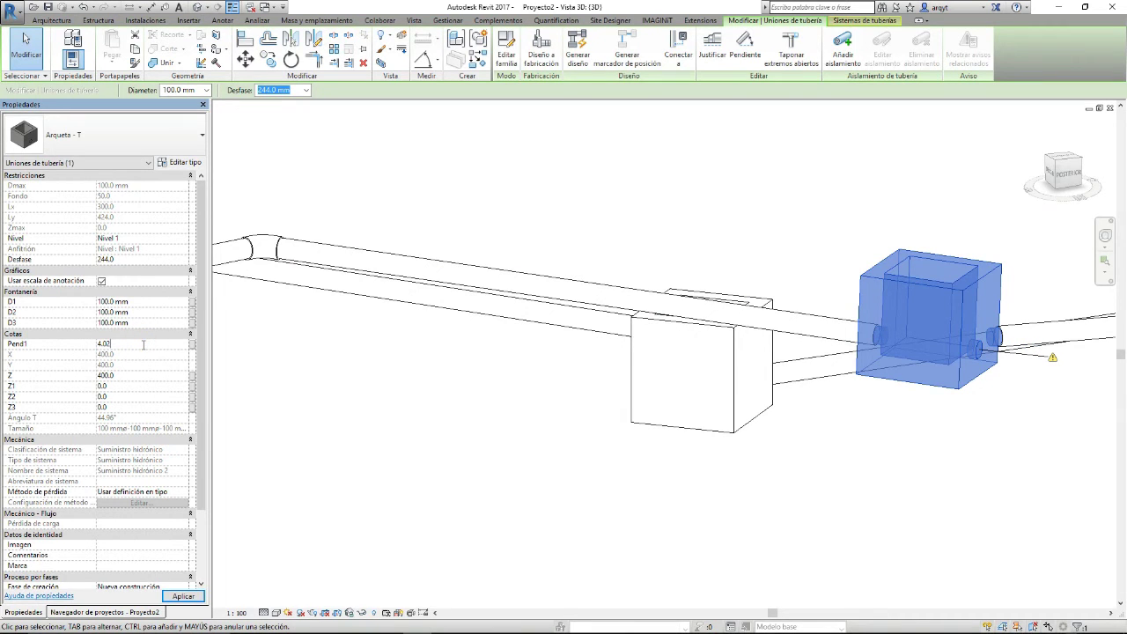
pyautogui.click(989, 432)
pyautogui.click(961, 387)
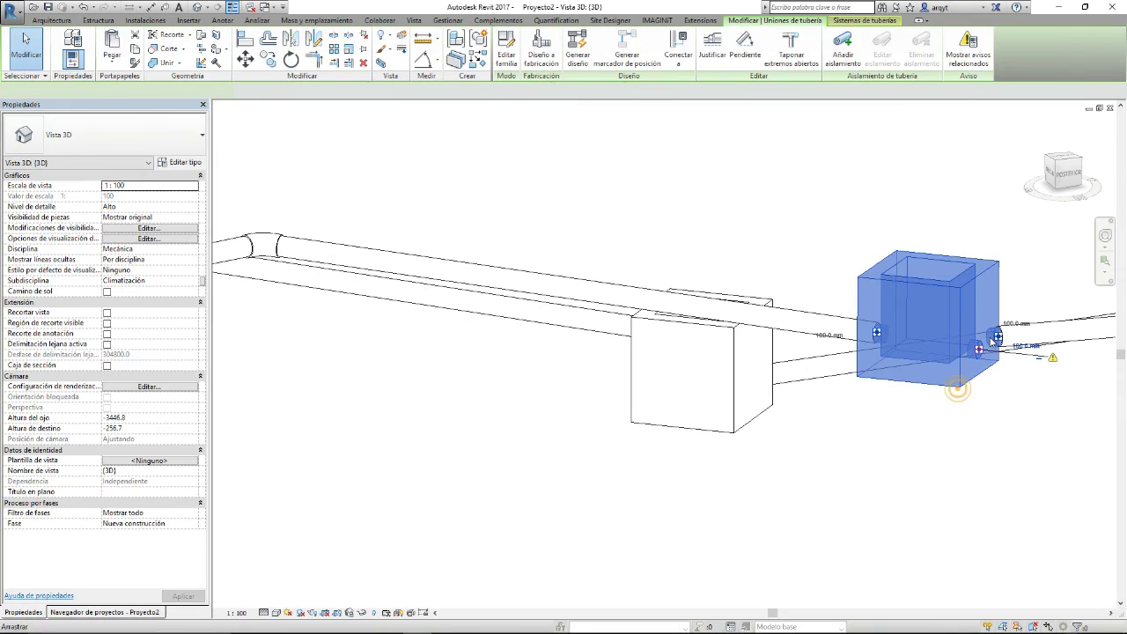
# Examine the Arqueta - T from the rear and compare its slope with that of the PVC - Piezas pipe
pyautogui.click(1070, 175)
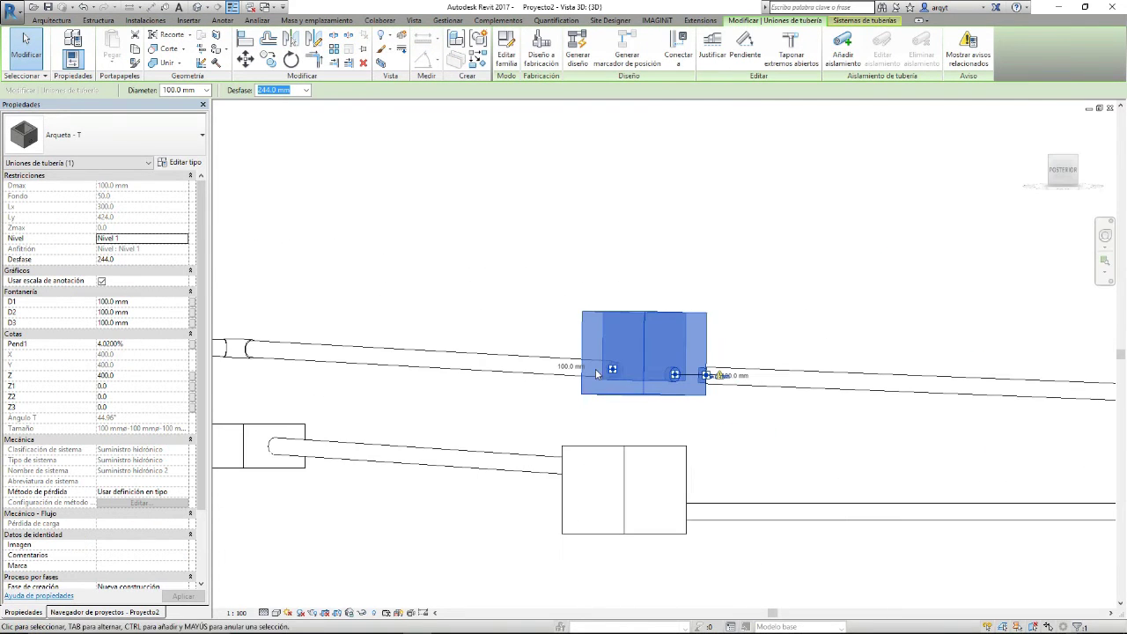
pyautogui.scroll(1, 614, 379)
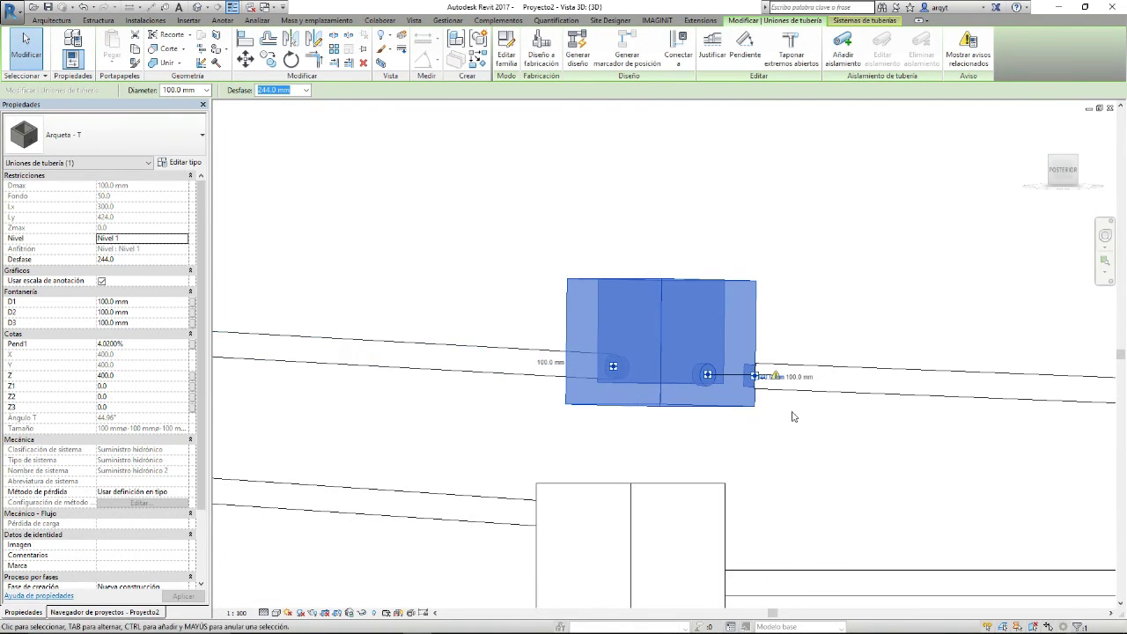
pyautogui.keyDown('shift'); pyautogui.moveTo(825, 330); pyautogui.dragTo(775, 370, button='middle'); pyautogui.keyUp('shift')
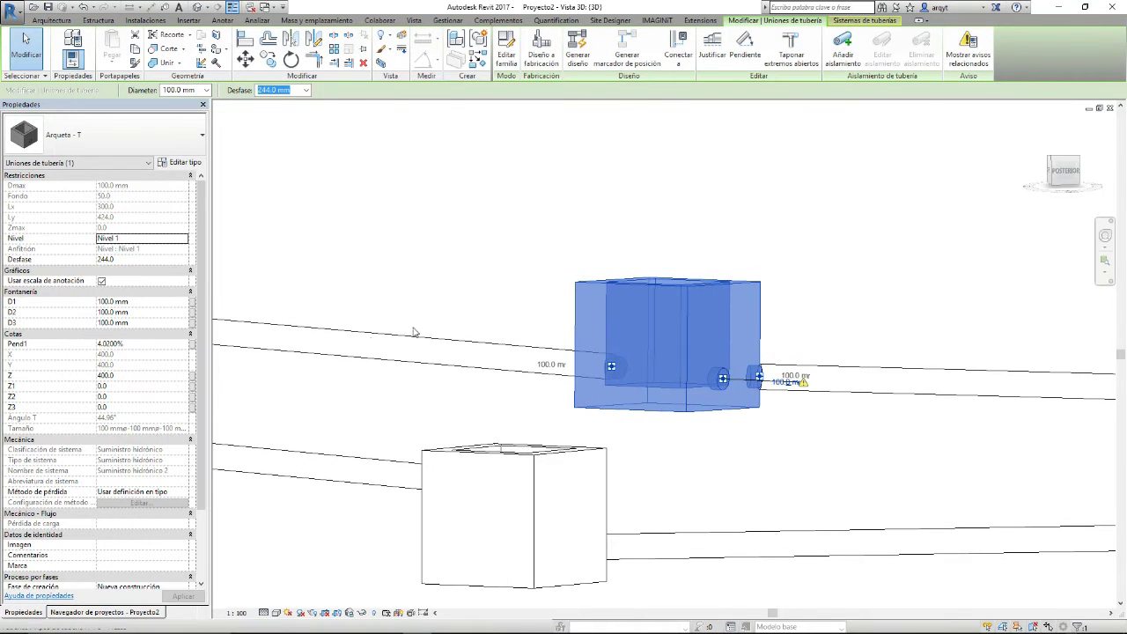
pyautogui.click(401, 352)
pyautogui.moveTo(572, 388); pyautogui.dragTo(613, 388, button='middle')
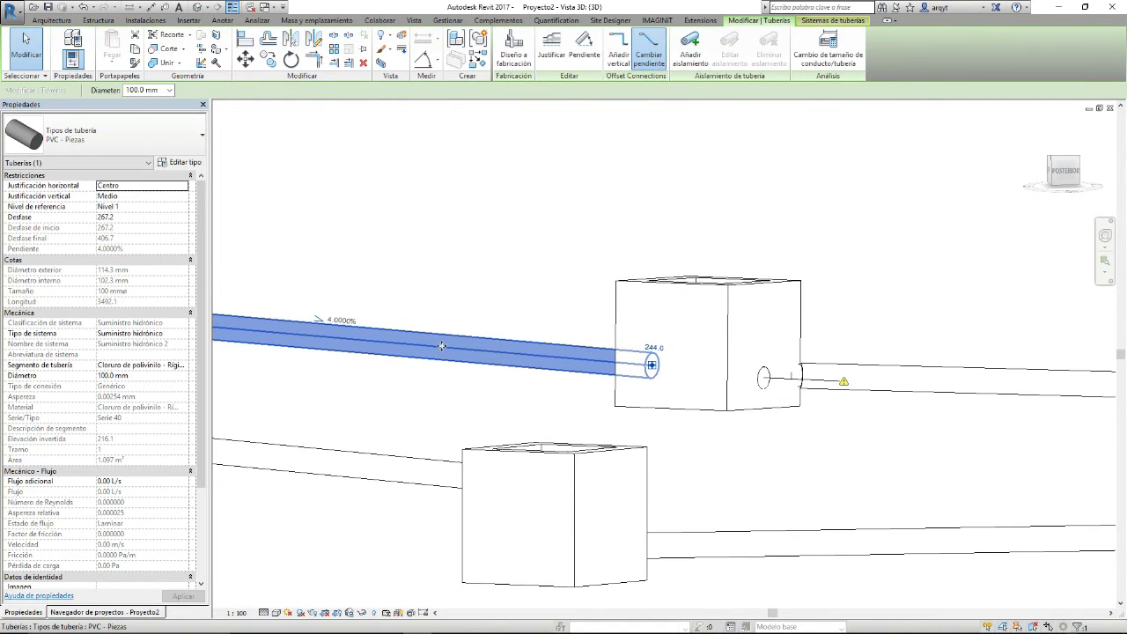
pyautogui.click(665, 408)
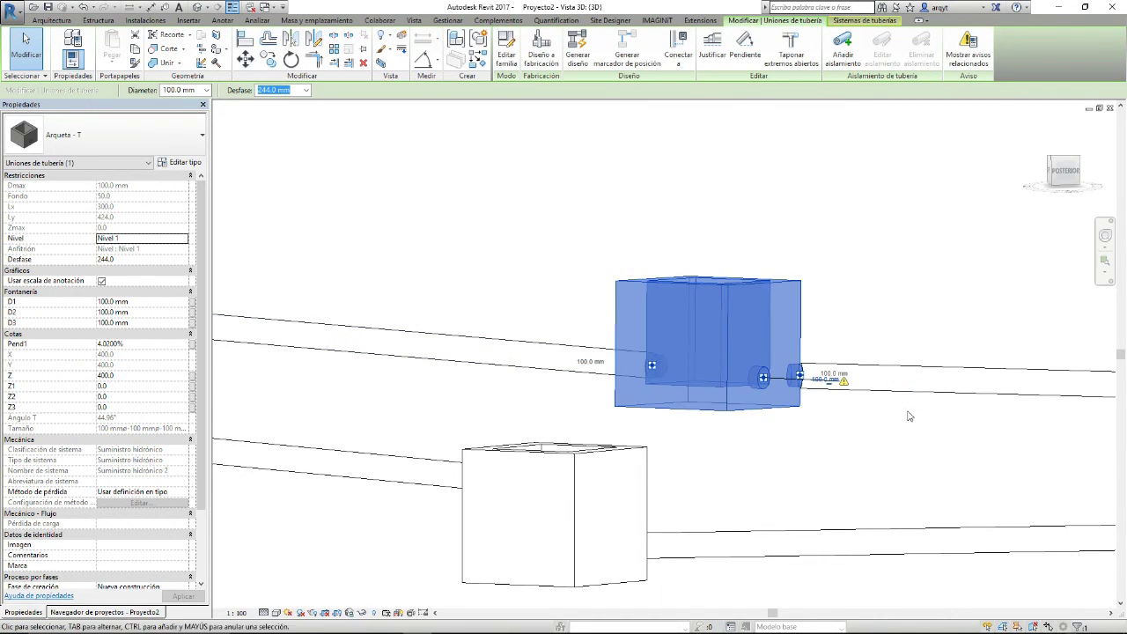
# Check the slope of the PVC - Arquetas pipe leaving the Arqueta - T, and examine the open connector and both pipe runs
pyautogui.click(932, 394)
pyautogui.moveTo(932, 394); pyautogui.dragTo(527, 408, button='middle')
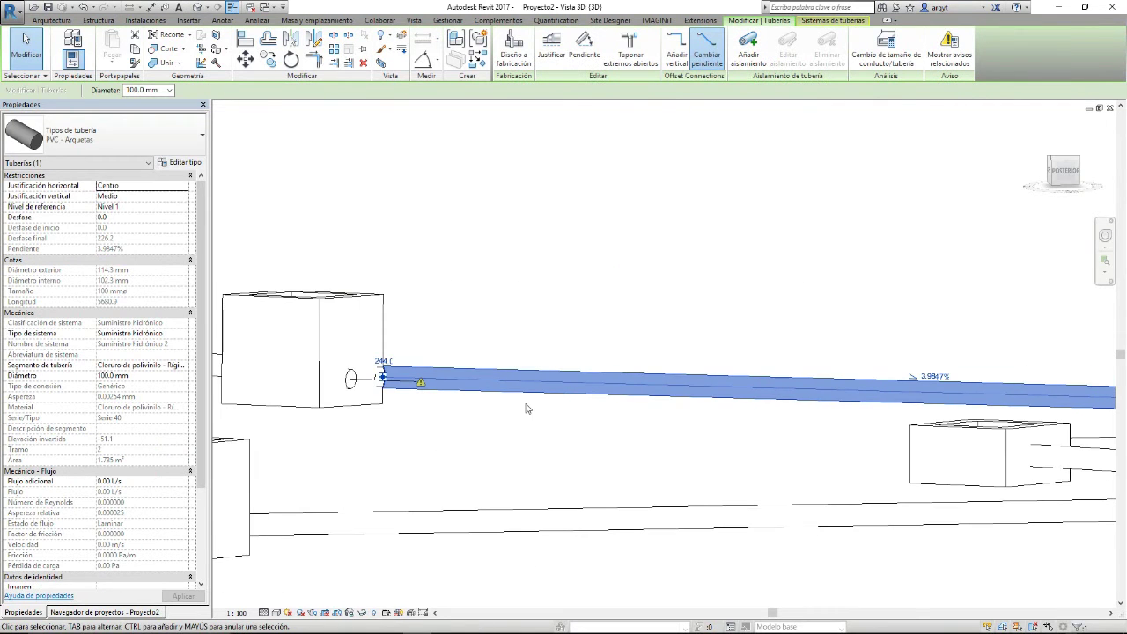
pyautogui.moveTo(402, 422); pyautogui.dragTo(461, 488, button='middle')
pyautogui.keyDown('shift'); pyautogui.moveTo(535, 447); pyautogui.dragTo(484, 423, button='middle'); pyautogui.keyUp('shift')
pyautogui.keyDown('shift'); pyautogui.moveTo(676, 420); pyautogui.dragTo(674, 377, button='middle'); pyautogui.keyUp('shift')
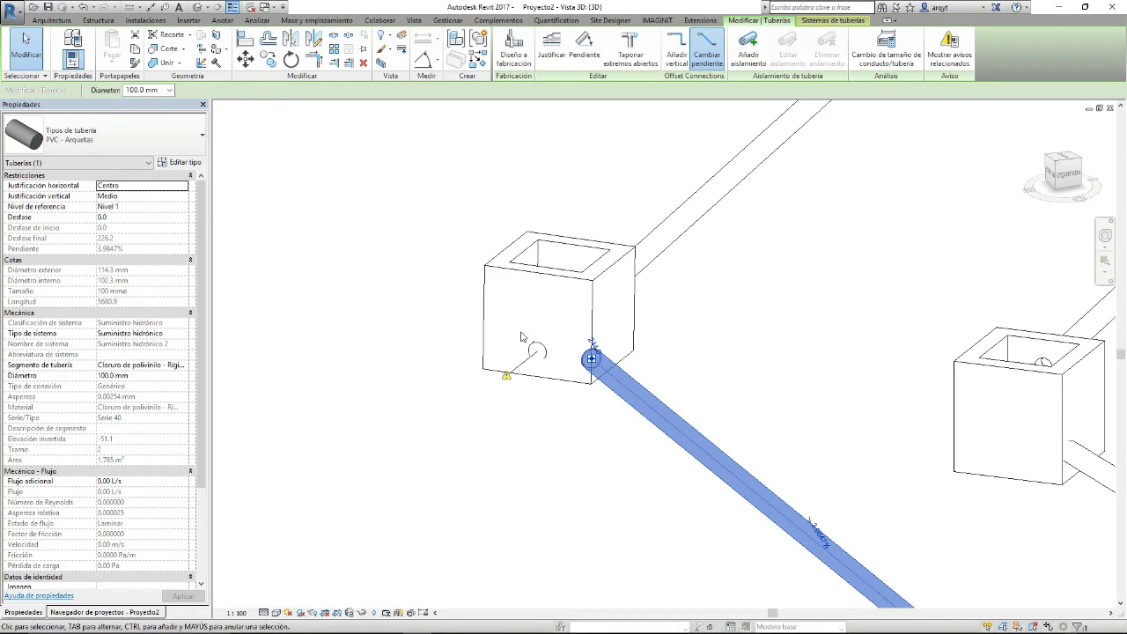
pyautogui.click(533, 420)
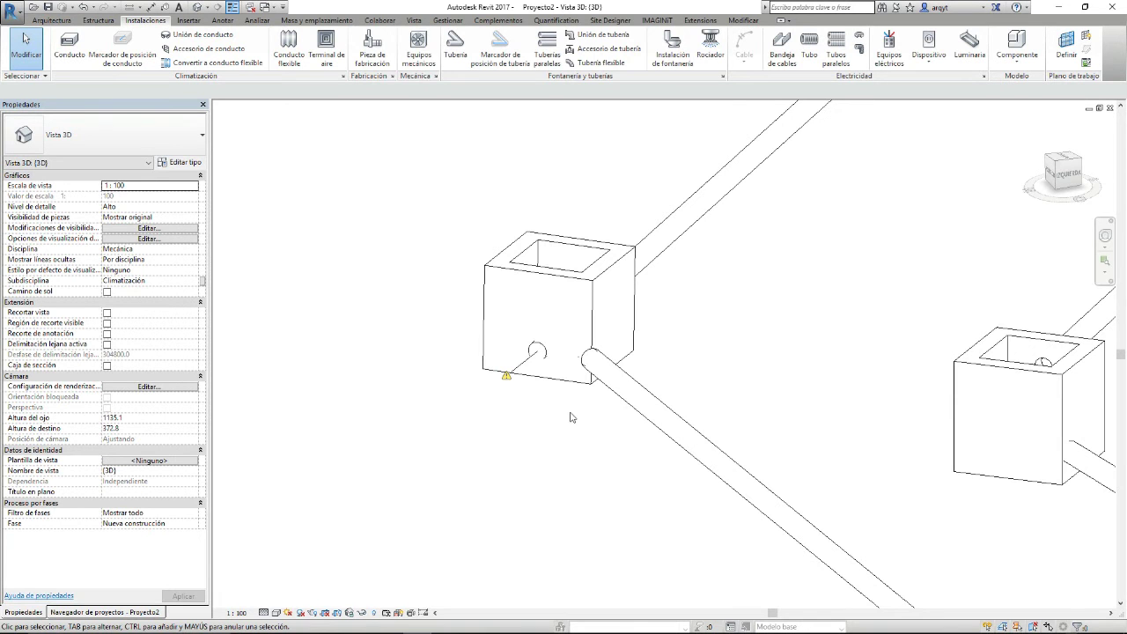
pyautogui.scroll(-4, 574, 427)
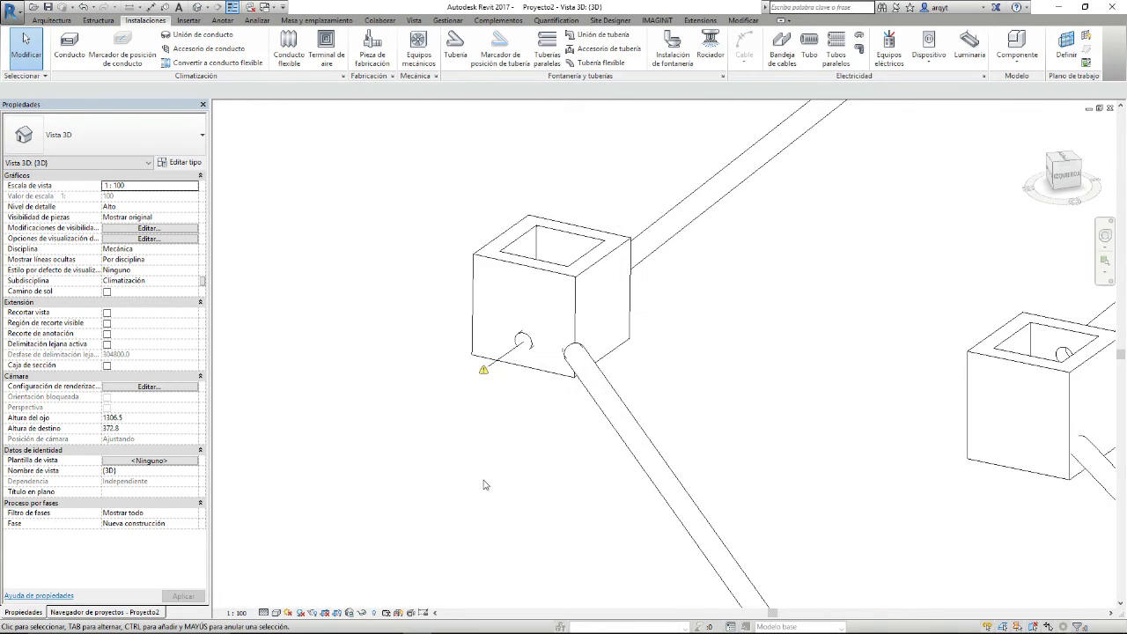
pyautogui.scroll(-2, 505, 449)
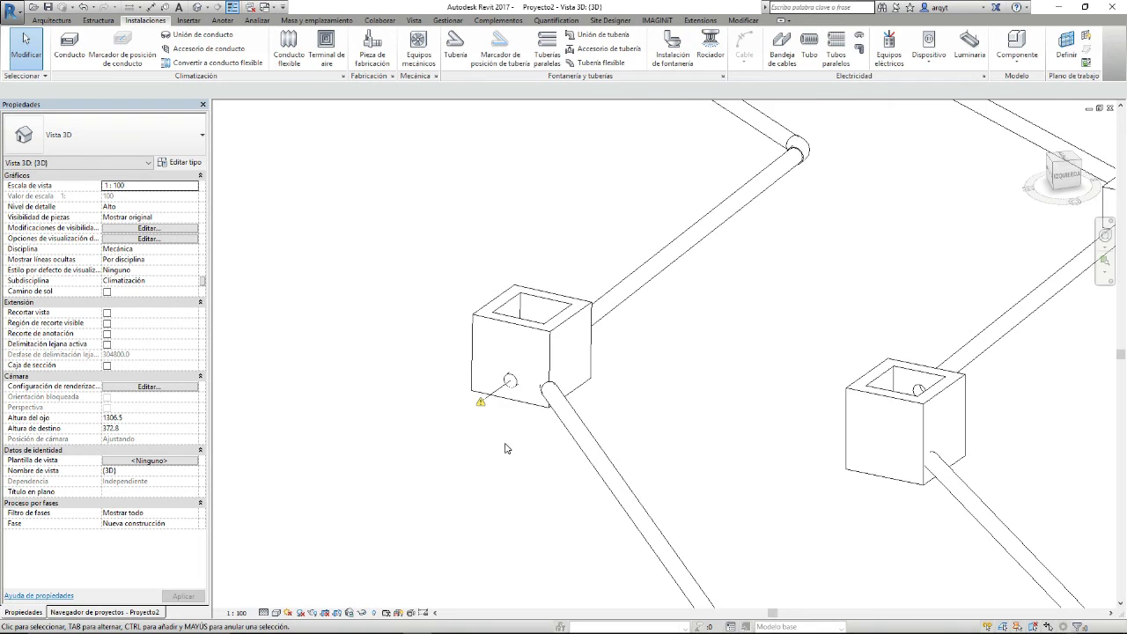
pyautogui.keyDown('shift'); pyautogui.moveTo(654, 492); pyautogui.dragTo(457, 379, button='middle'); pyautogui.keyUp('shift')
pyautogui.moveTo(528, 398); pyautogui.dragTo(458, 433, button='middle')
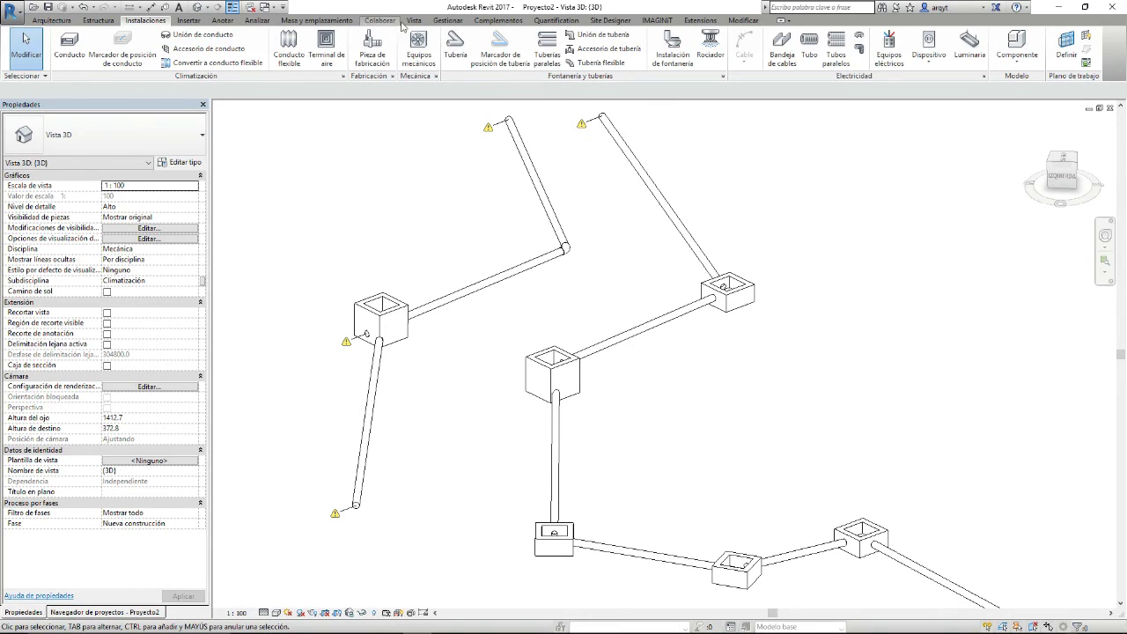
# Split the end pipe of the complete Arqueta run near its middle to insert an Arqueta - Paso, and select it
pyautogui.click(748, 21)
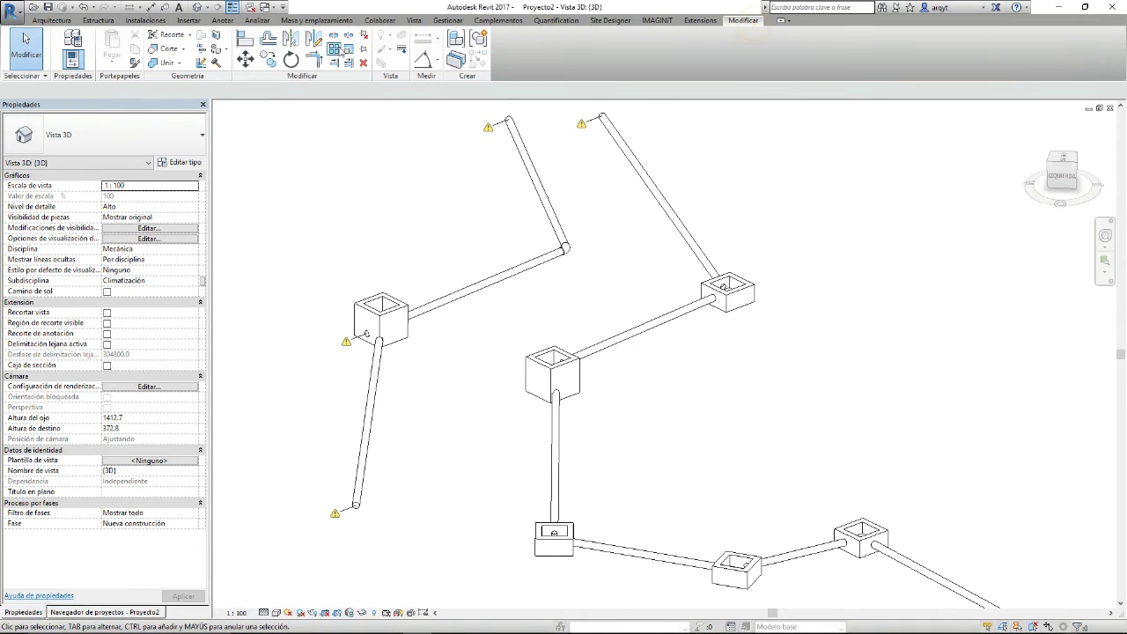
pyautogui.click(334, 37)
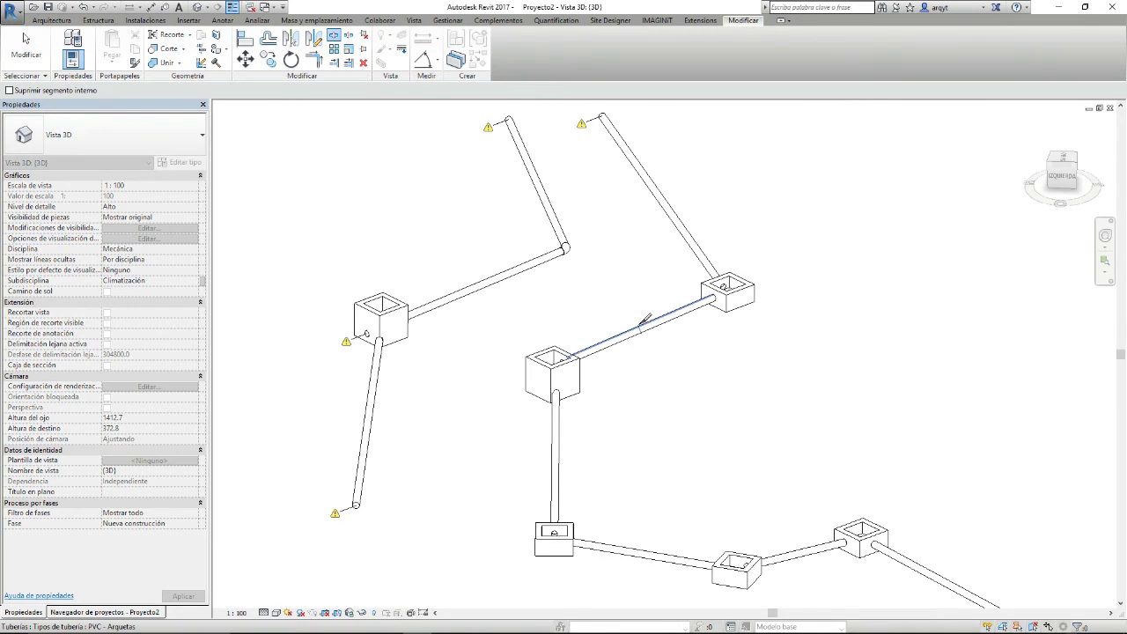
pyautogui.click(666, 199)
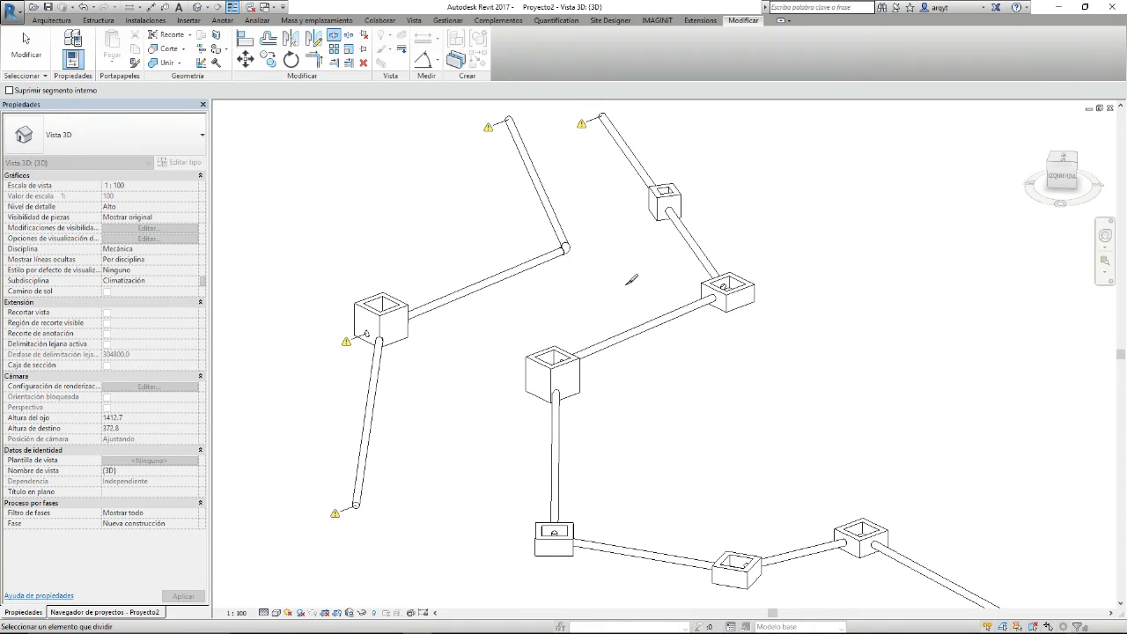
pyautogui.click(26, 39)
pyautogui.click(663, 203)
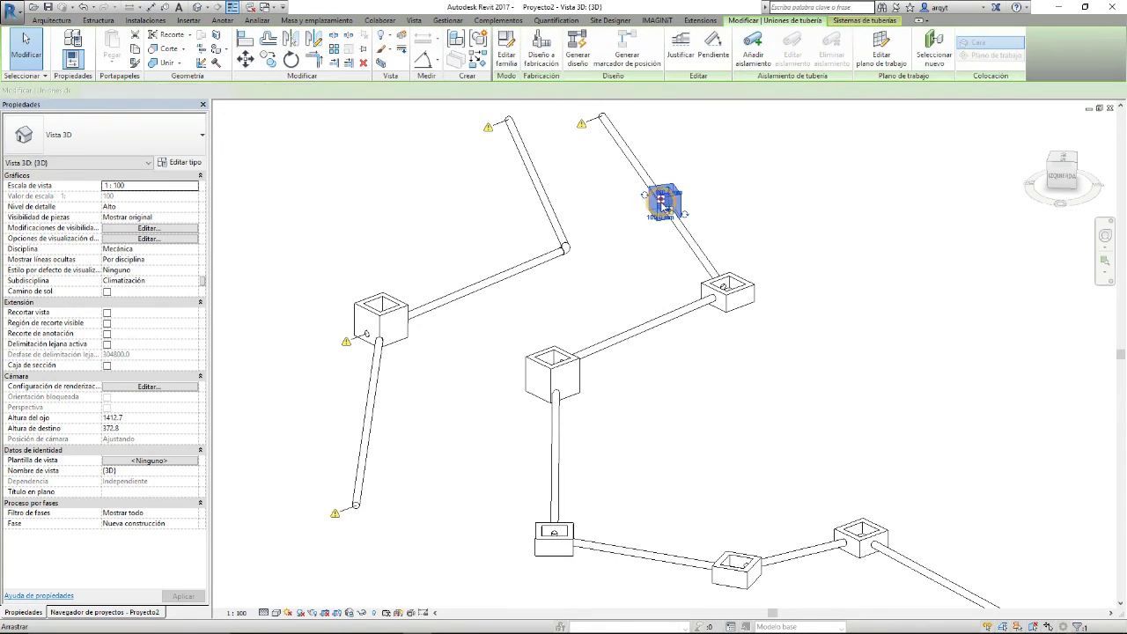
pyautogui.moveTo(662, 205); pyautogui.dragTo(632, 323, button='middle')
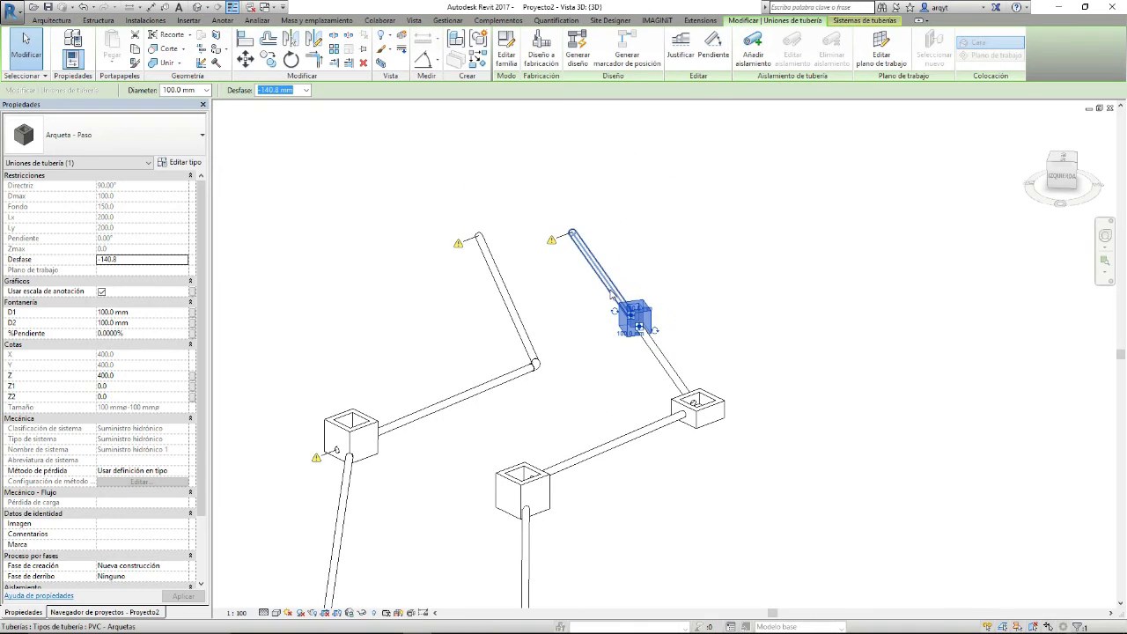
# Cap the open end of the pipe beyond the Arqueta - Paso with an end Arqueta
pyautogui.click(607, 280)
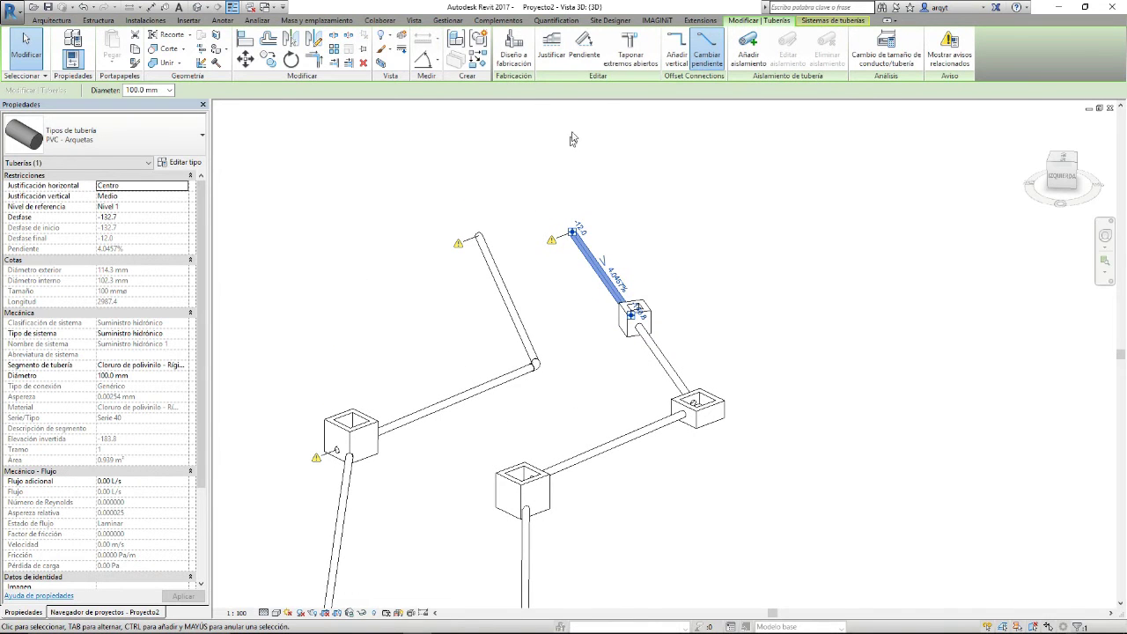
pyautogui.click(631, 60)
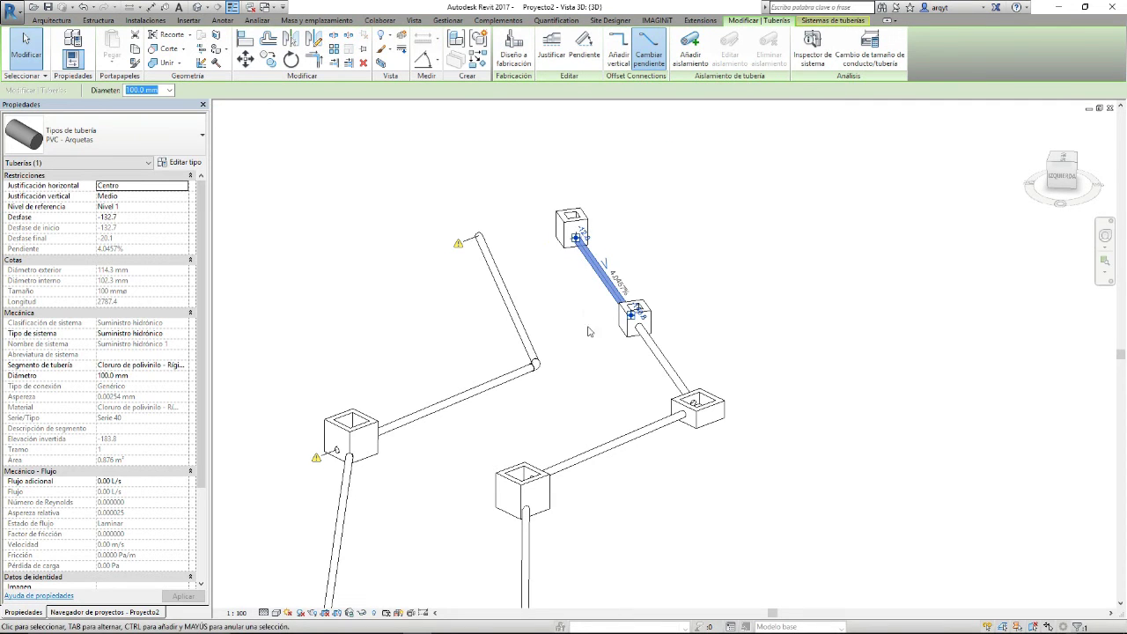
pyautogui.moveTo(581, 383); pyautogui.dragTo(559, 284, button='middle')
pyautogui.scroll(-2, 562, 299)
pyautogui.moveTo(570, 402); pyautogui.dragTo(558, 346, button='middle')
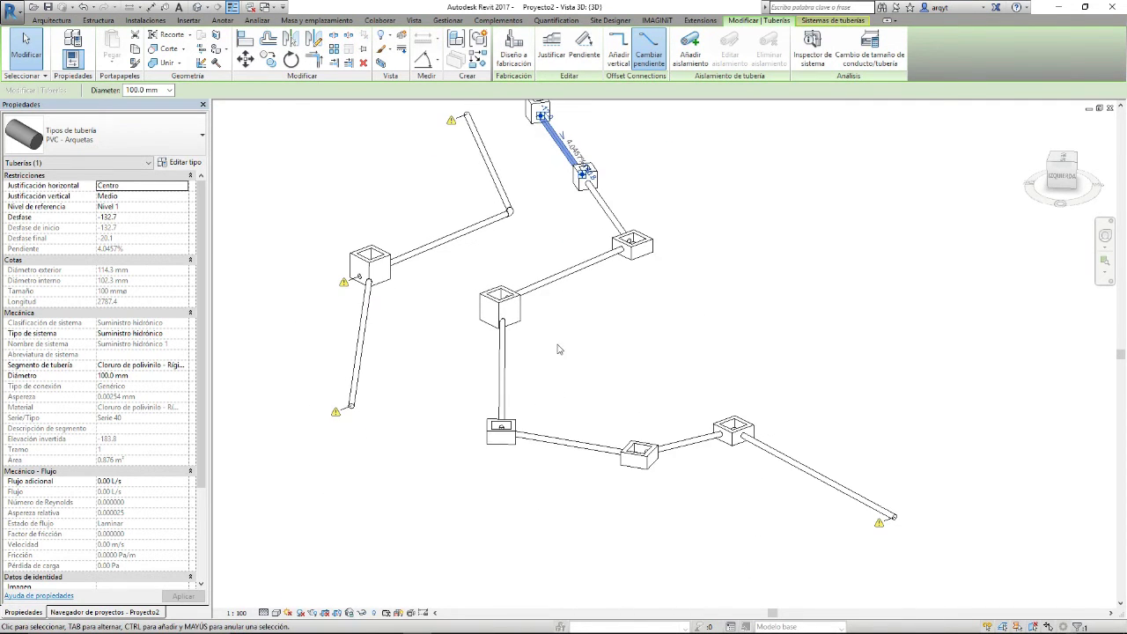
# Examine both pipe runs and their Arquetas from several 3D angles
pyautogui.scroll(2, 397, 281)
pyautogui.moveTo(512, 416); pyautogui.dragTo(546, 446, button='middle')
pyautogui.scroll(2, 411, 334)
pyautogui.moveTo(422, 340); pyautogui.dragTo(531, 371, button='middle')
pyautogui.keyDown('shift'); pyautogui.moveTo(631, 421); pyautogui.dragTo(578, 231, button='middle'); pyautogui.keyUp('shift')
pyautogui.scroll(-2, 576, 233)
pyautogui.keyDown('shift'); pyautogui.moveTo(760, 372); pyautogui.dragTo(720, 449, button='middle'); pyautogui.keyUp('shift')
pyautogui.scroll(-2, 719, 450)
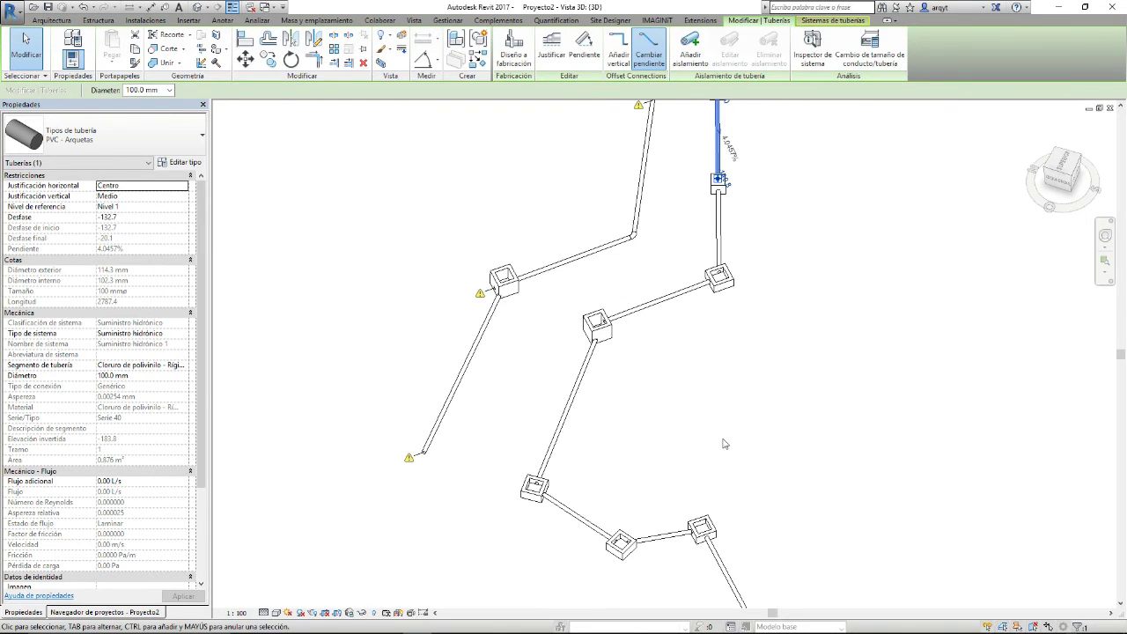
# Insert an Arqueta - Cruz fitting into the PVC - Piezas pipe between the square Arqueta and the elbow
pyautogui.click(1068, 166)
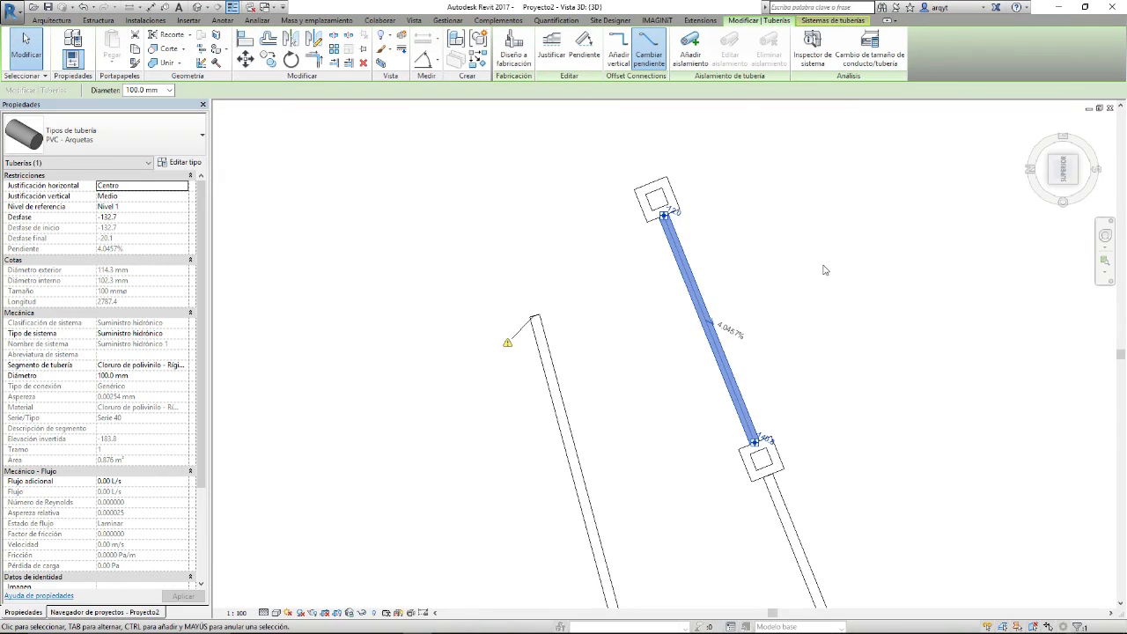
pyautogui.scroll(-1, 652, 191)
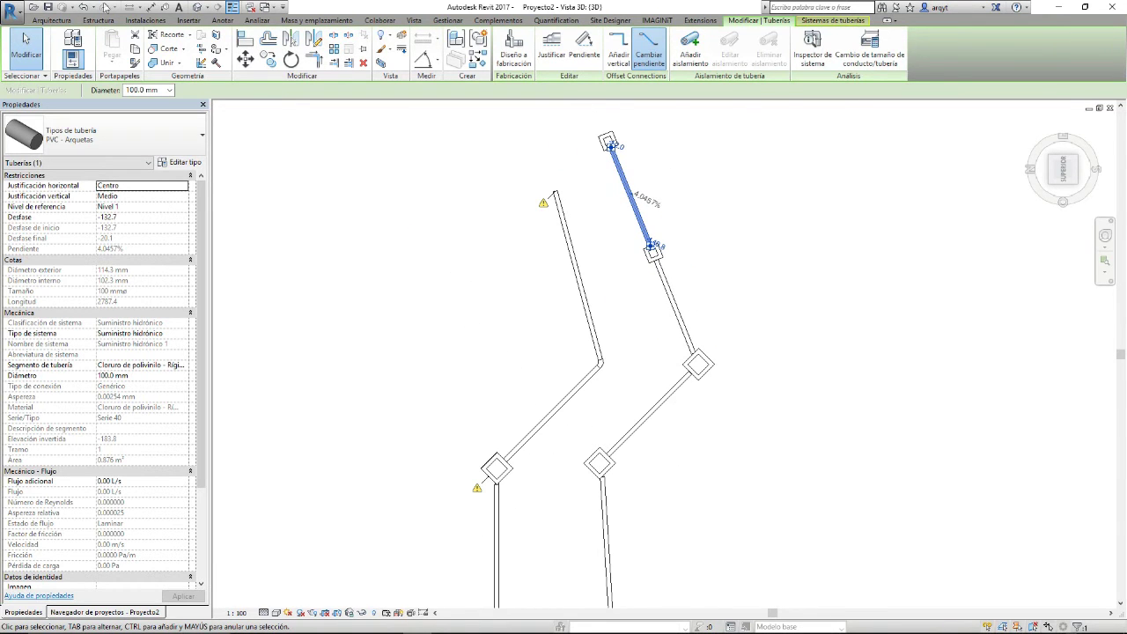
pyautogui.click(146, 21)
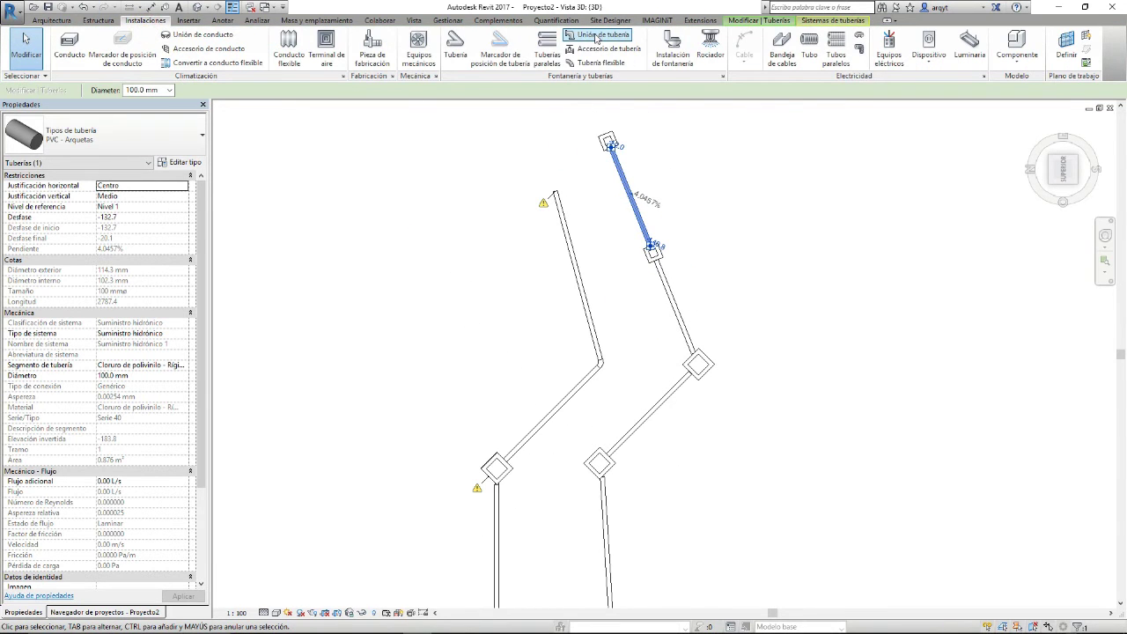
pyautogui.click(596, 37)
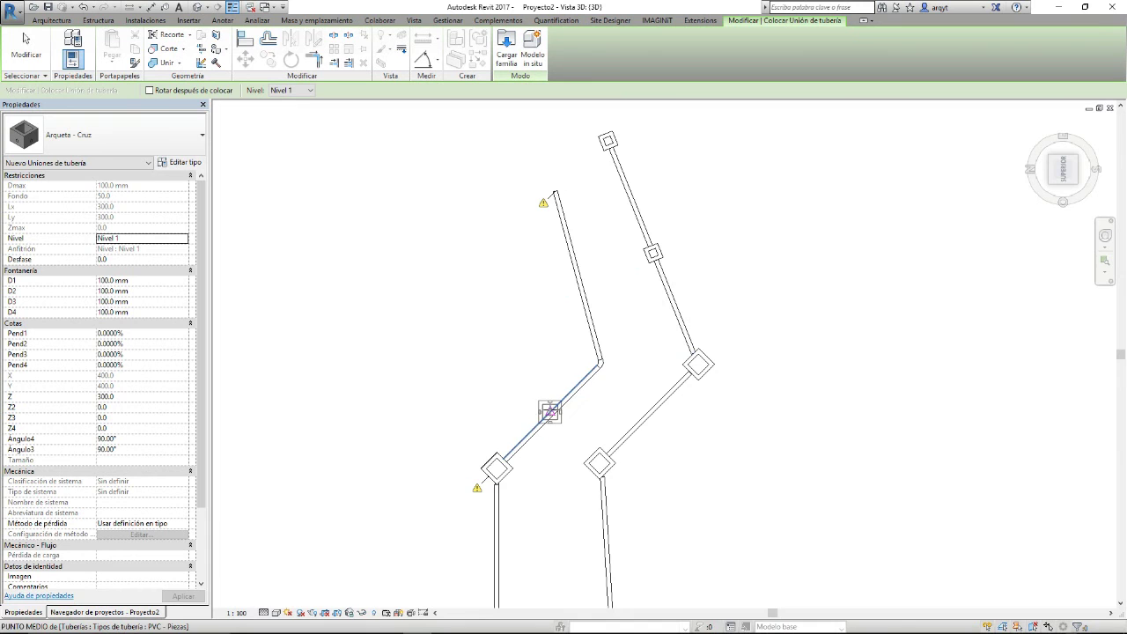
pyautogui.scroll(2, 555, 410)
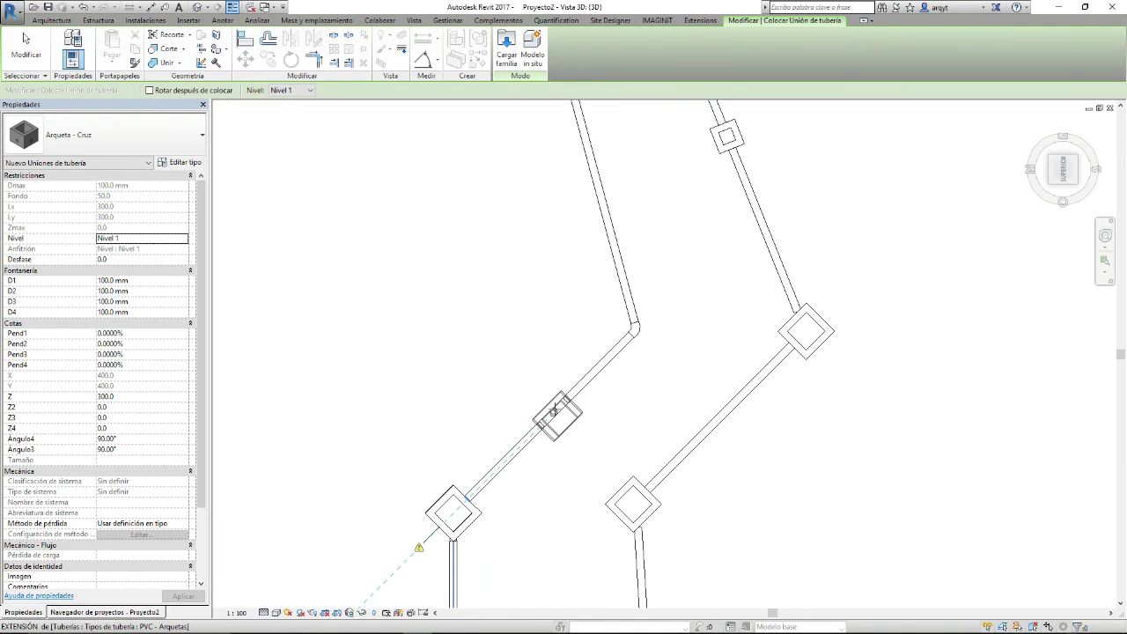
pyautogui.click(555, 409)
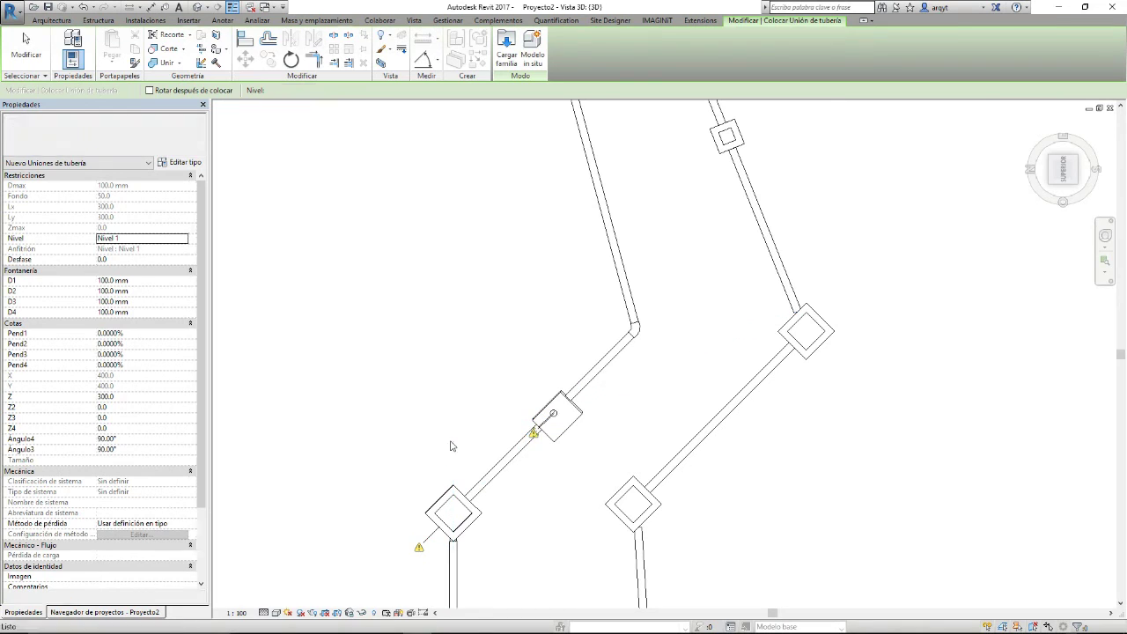
pyautogui.press('Escape')
# Rotate the inserted Arqueta - Cruz about its pipe until its open top faces upward
pyautogui.keyDown('shift'); pyautogui.moveTo(531, 402); pyautogui.dragTo(616, 396, button='middle'); pyautogui.keyUp('shift')
pyautogui.scroll(2, 499, 385)
pyautogui.click(482, 385)
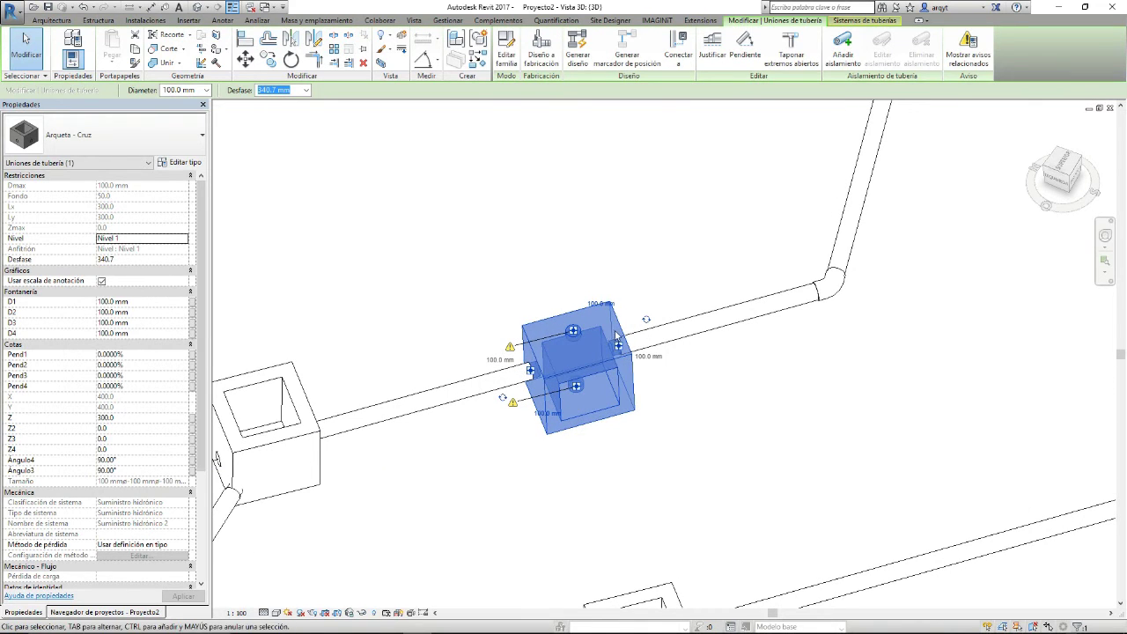
pyautogui.click(645, 322)
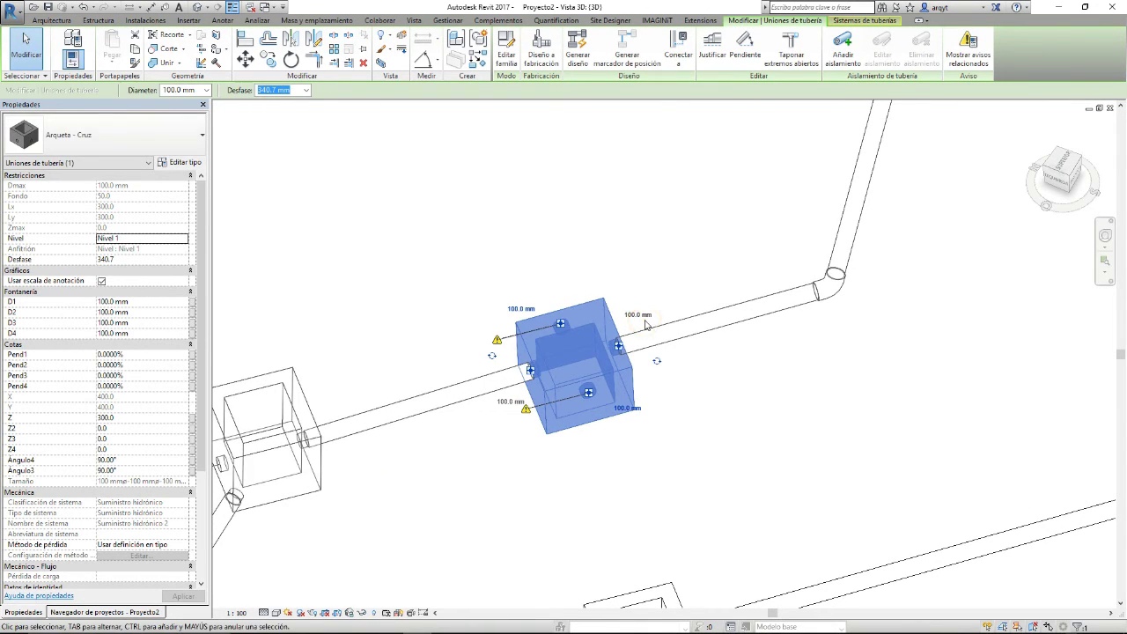
pyautogui.click(649, 356)
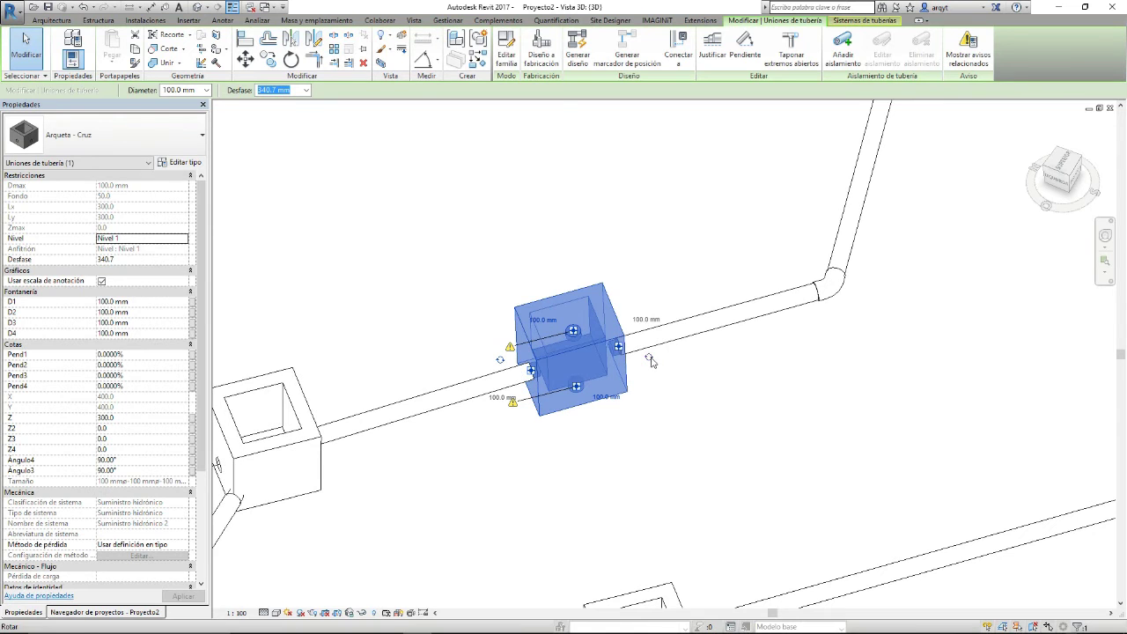
pyautogui.click(649, 358)
pyautogui.click(660, 265)
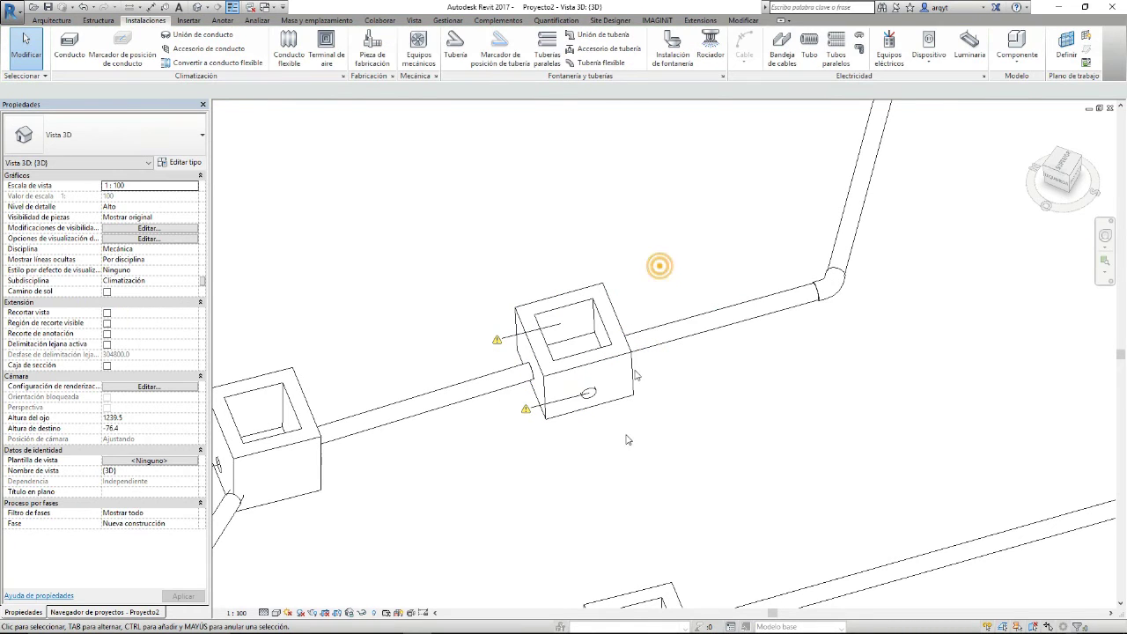
# Start a PVC - Arquetas pipe with the slope going up and a slope value of 2.0000%
pyautogui.moveTo(629, 447); pyautogui.dragTo(681, 357, button='middle')
pyautogui.scroll(-2, 682, 358)
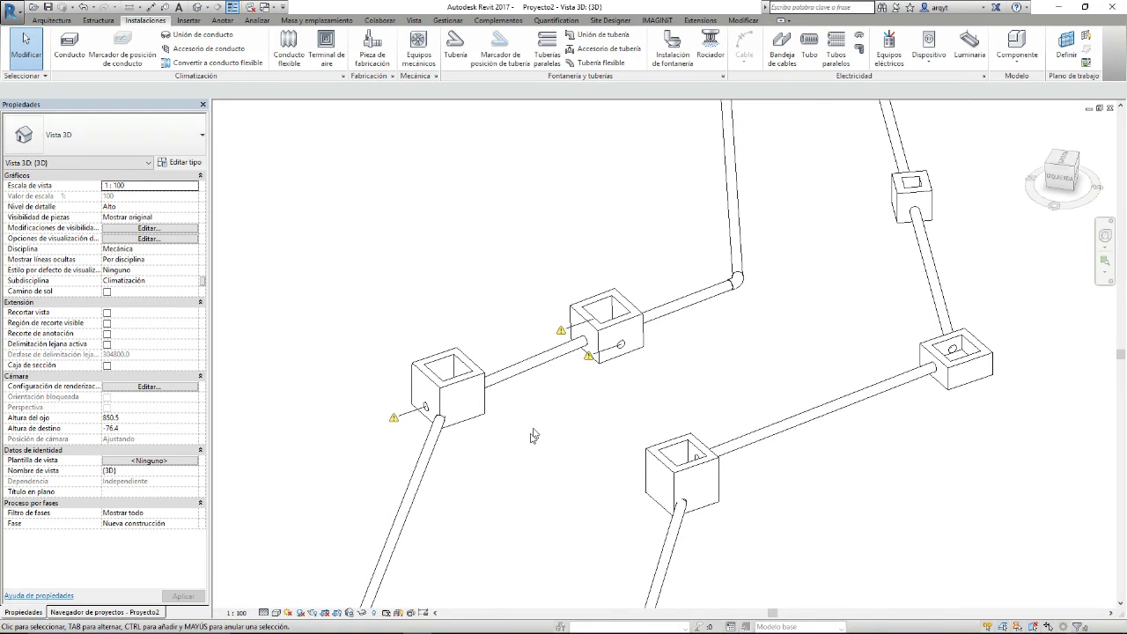
pyautogui.keyDown('shift'); pyautogui.moveTo(579, 425); pyautogui.dragTo(613, 447, button='middle'); pyautogui.keyUp('shift')
pyautogui.scroll(-2, 649, 395)
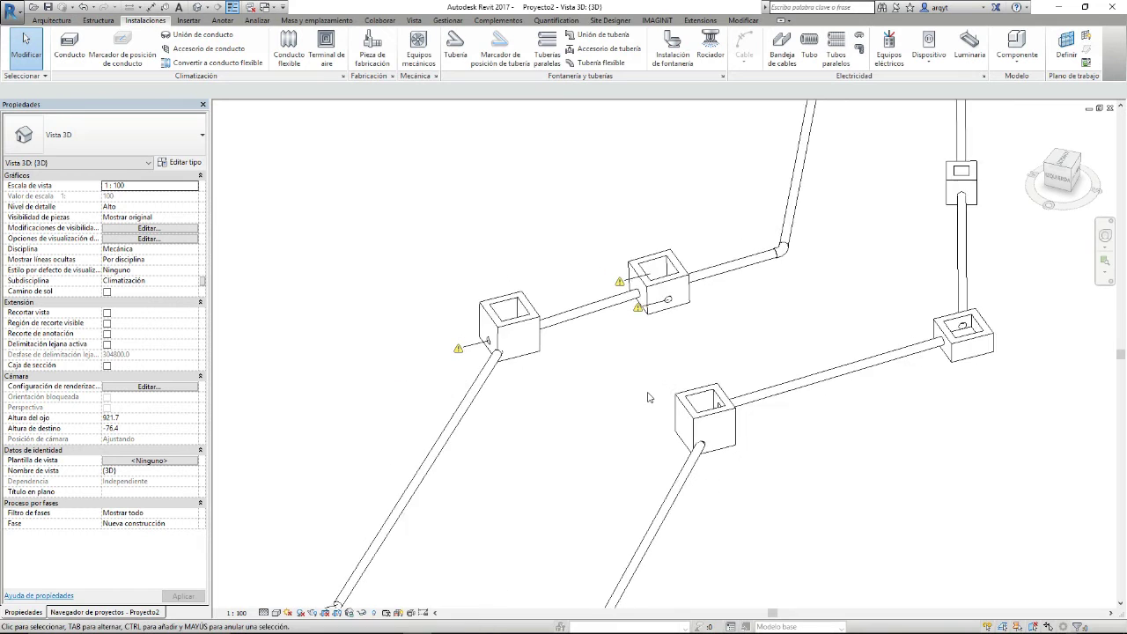
pyautogui.scroll(3, 614, 377)
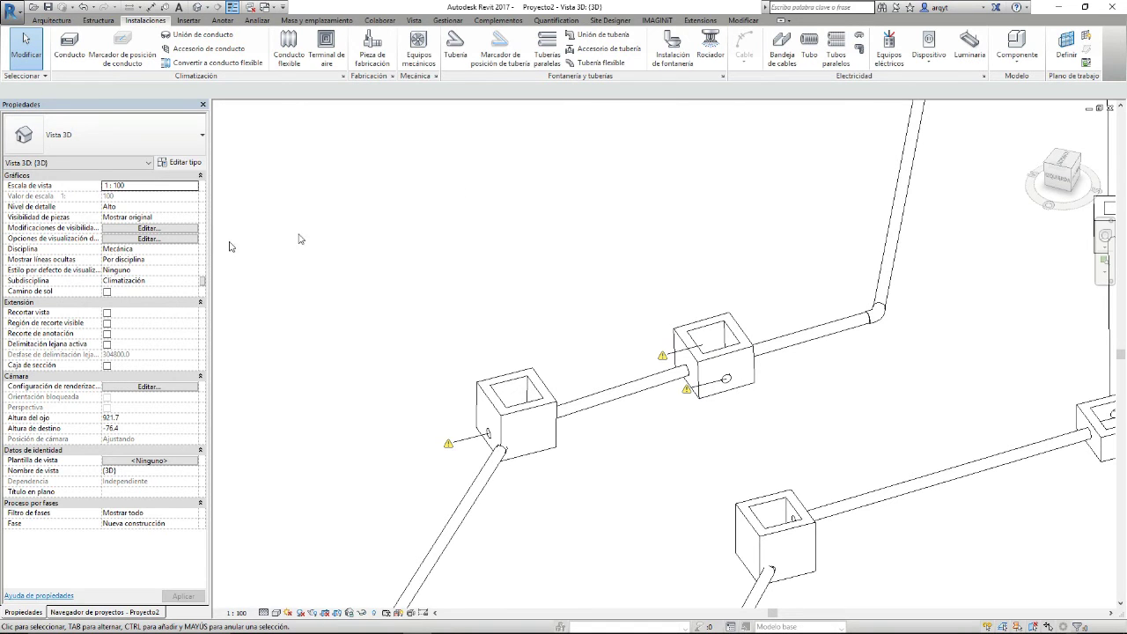
pyautogui.click(456, 53)
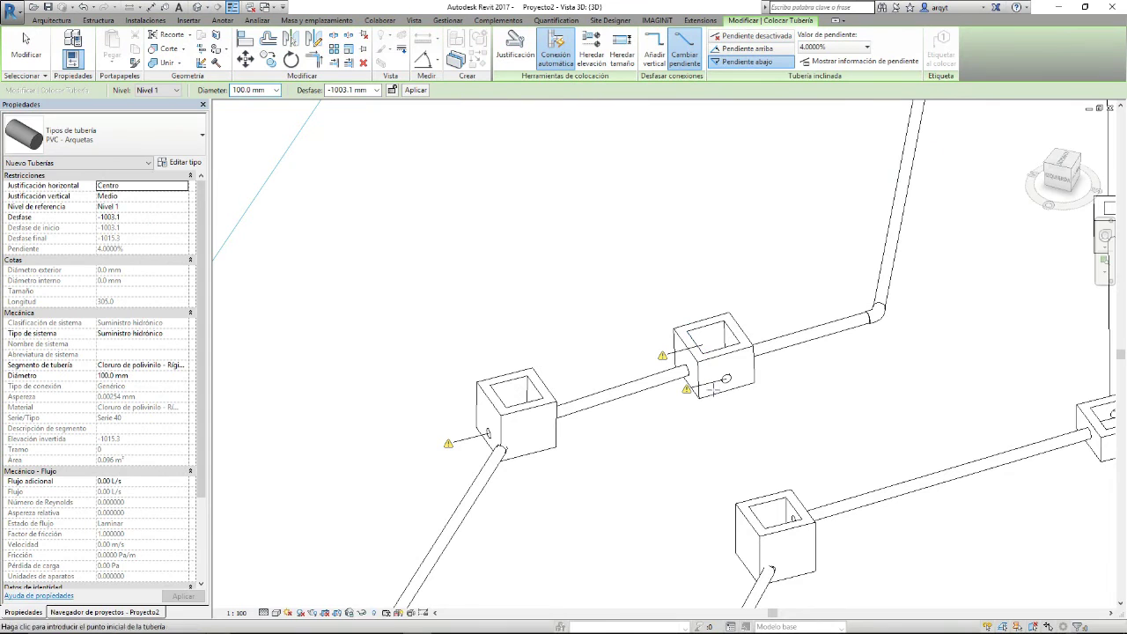
pyautogui.moveTo(775, 441); pyautogui.dragTo(795, 417, button='middle')
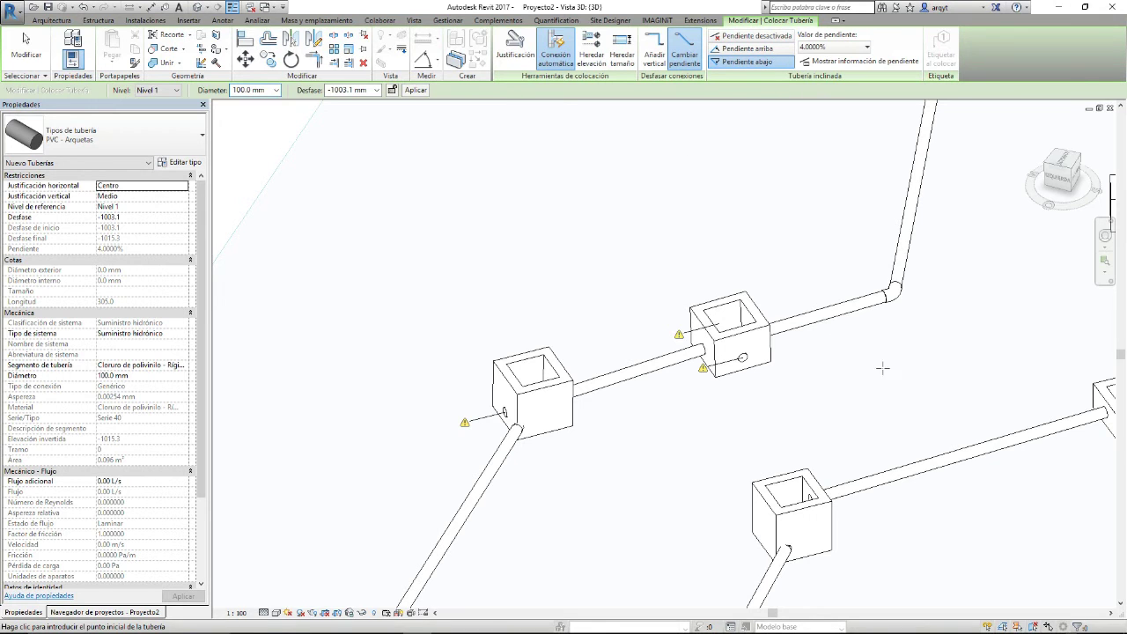
pyautogui.click(746, 49)
pyautogui.click(840, 47)
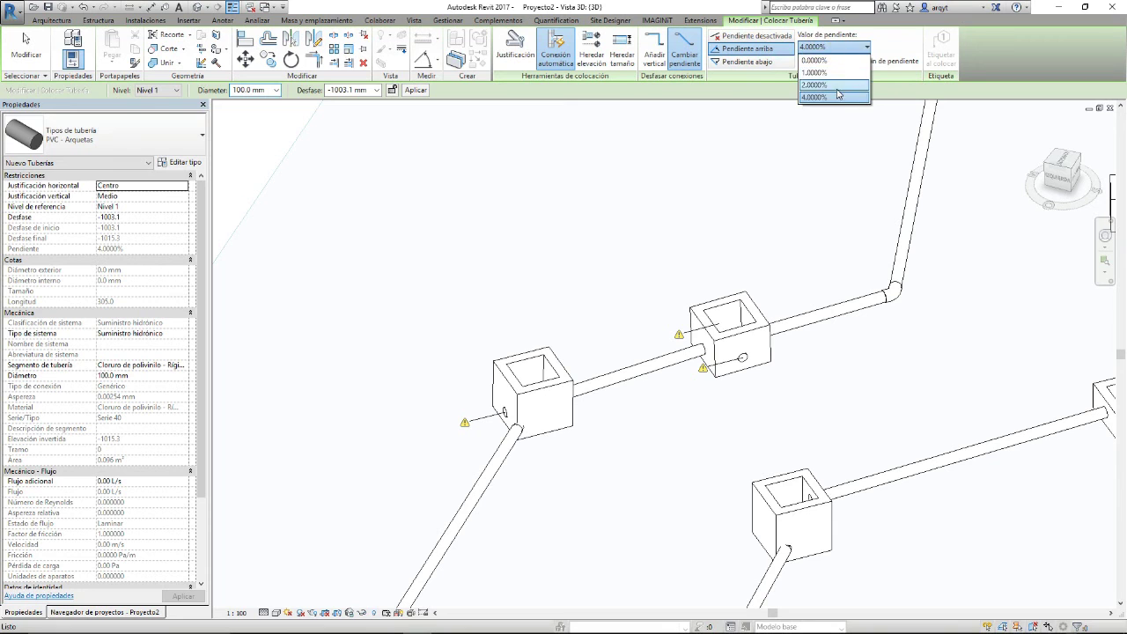
pyautogui.click(841, 85)
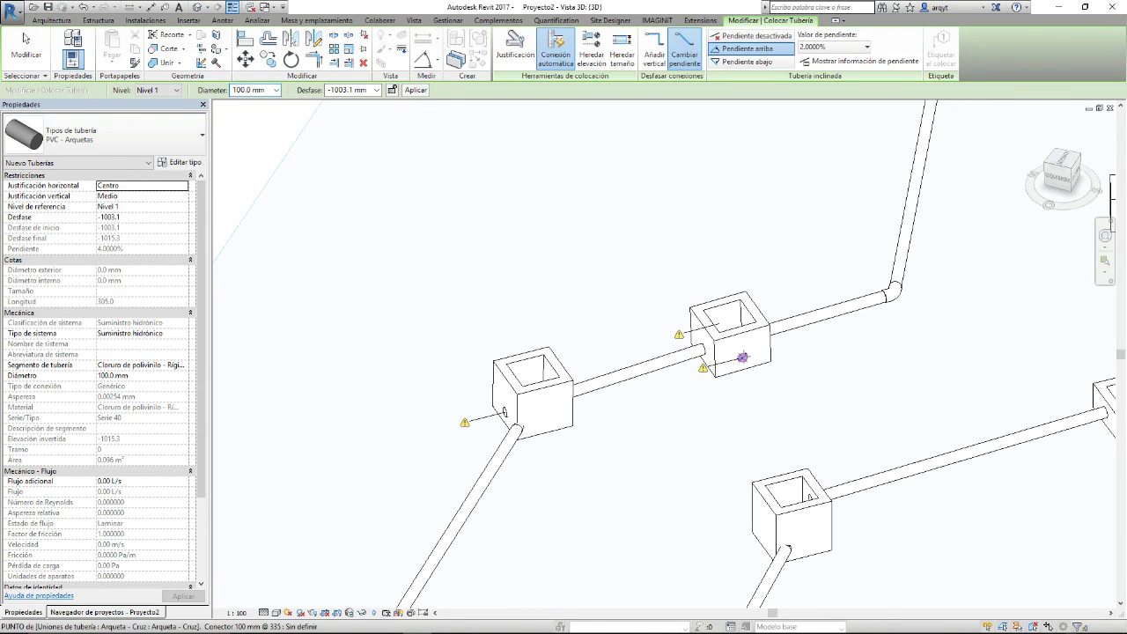
# Try to draw a pipe from the open side connector of the Arqueta - Cruz
pyautogui.click(743, 359)
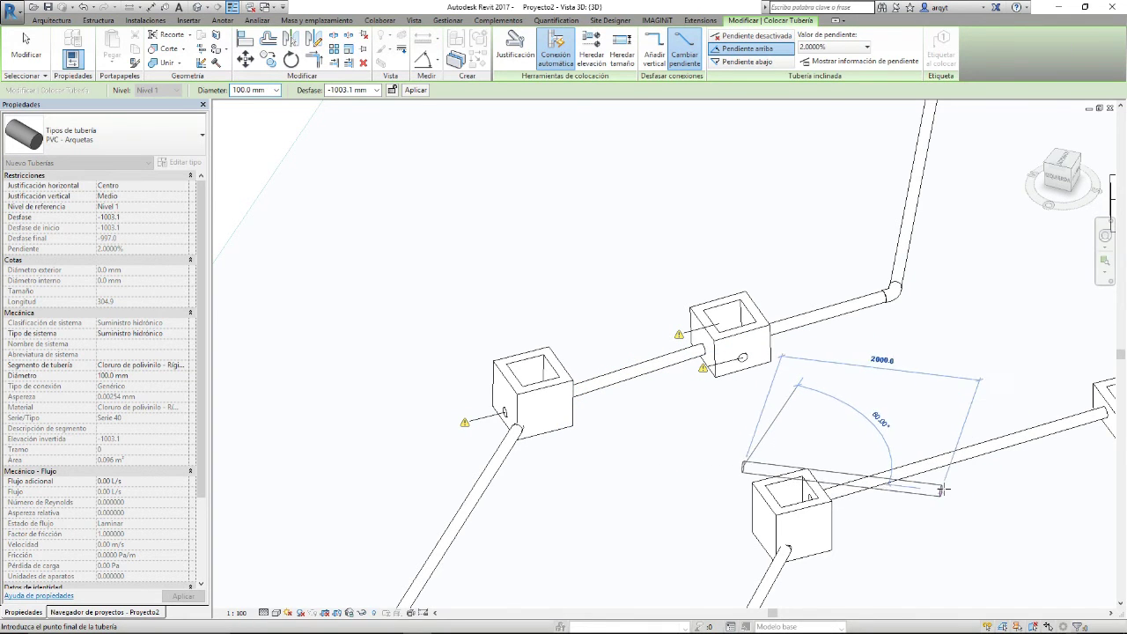
pyautogui.click(966, 399)
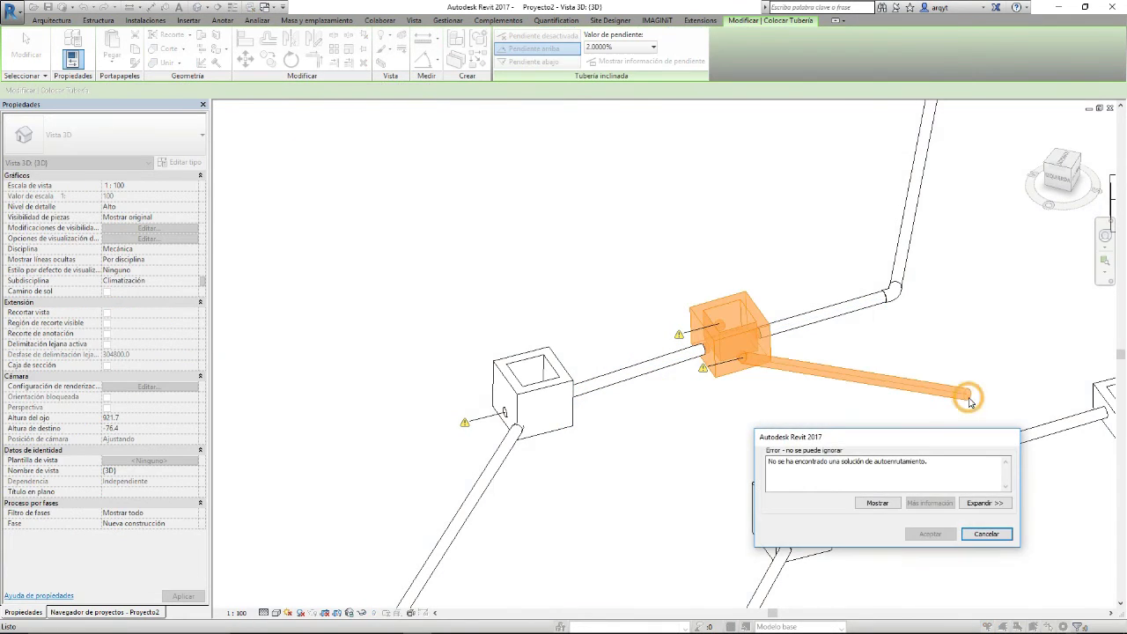
pyautogui.click(987, 533)
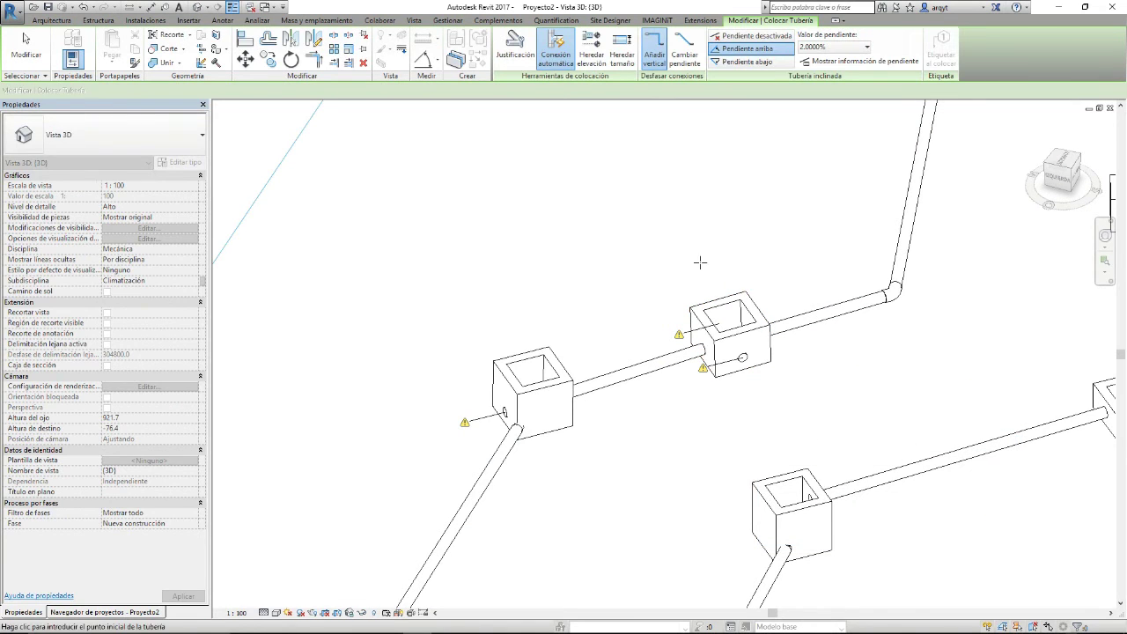
# Draw a pipe about 1200 mm long from the Arqueta - Cruz side connector, inheriting elevation and changing slope, and continue it with an angled second segment
pyautogui.click(597, 63)
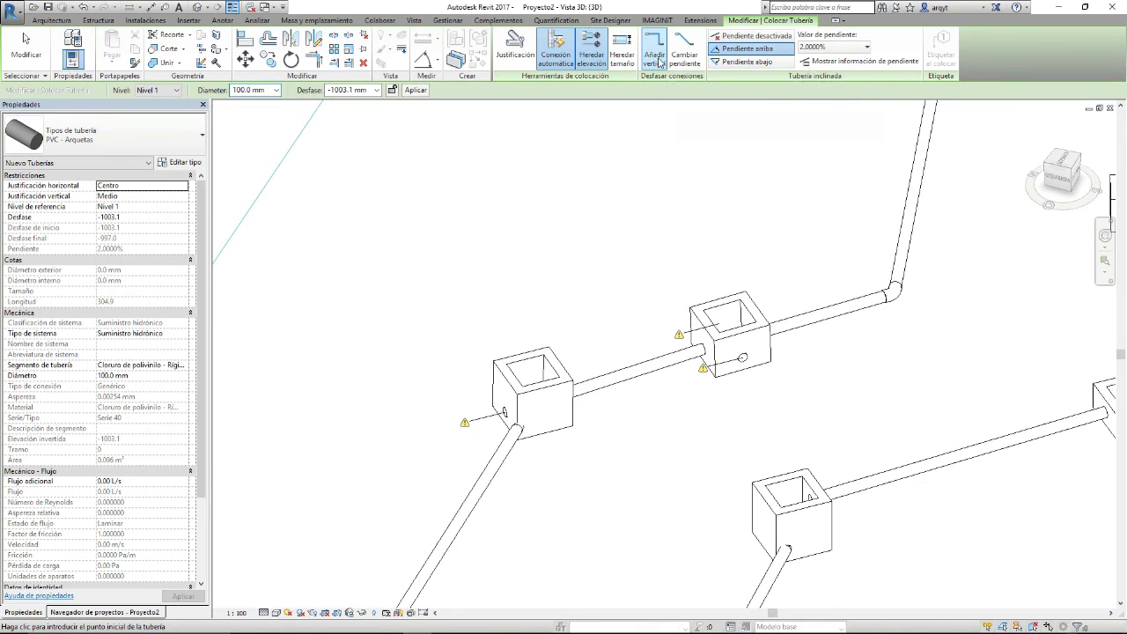
pyautogui.click(688, 58)
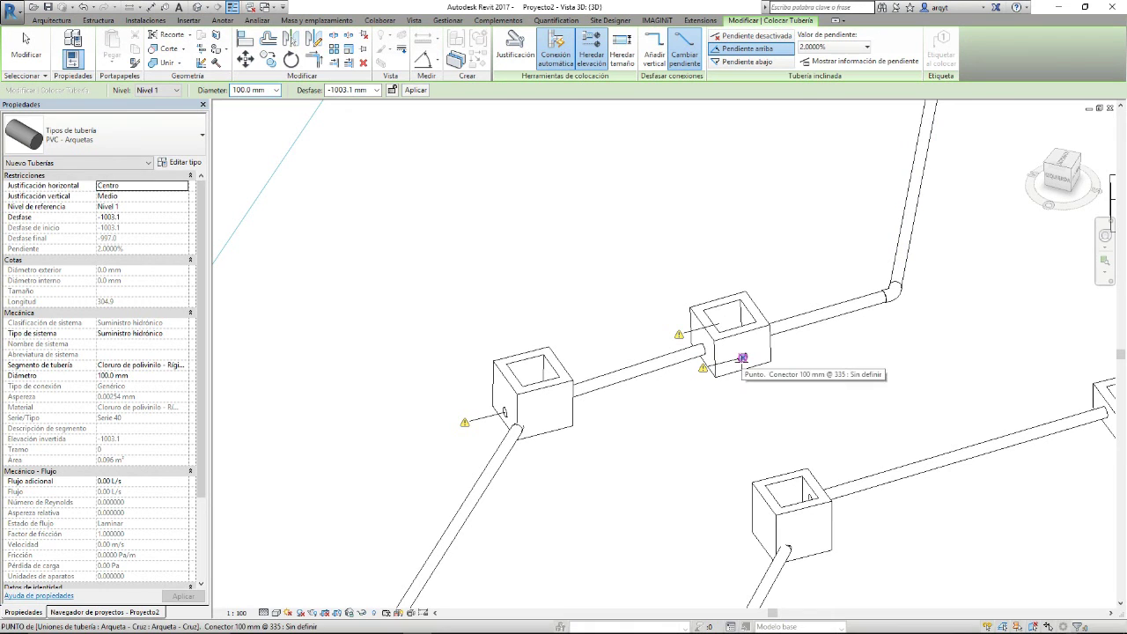
pyautogui.click(742, 359)
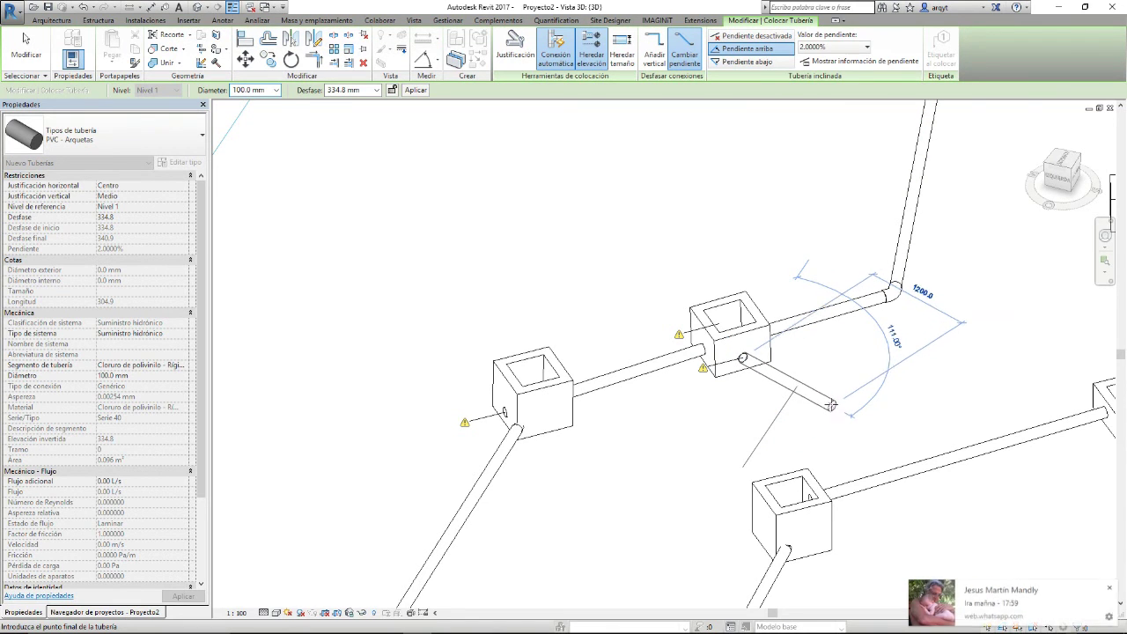
pyautogui.click(833, 404)
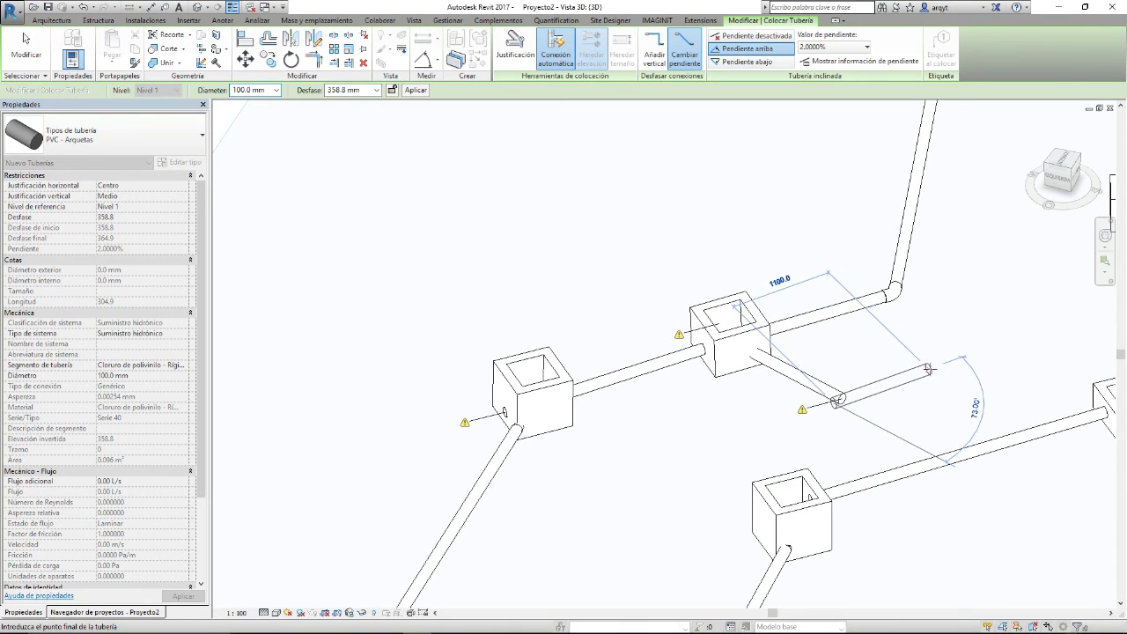
pyautogui.click(968, 359)
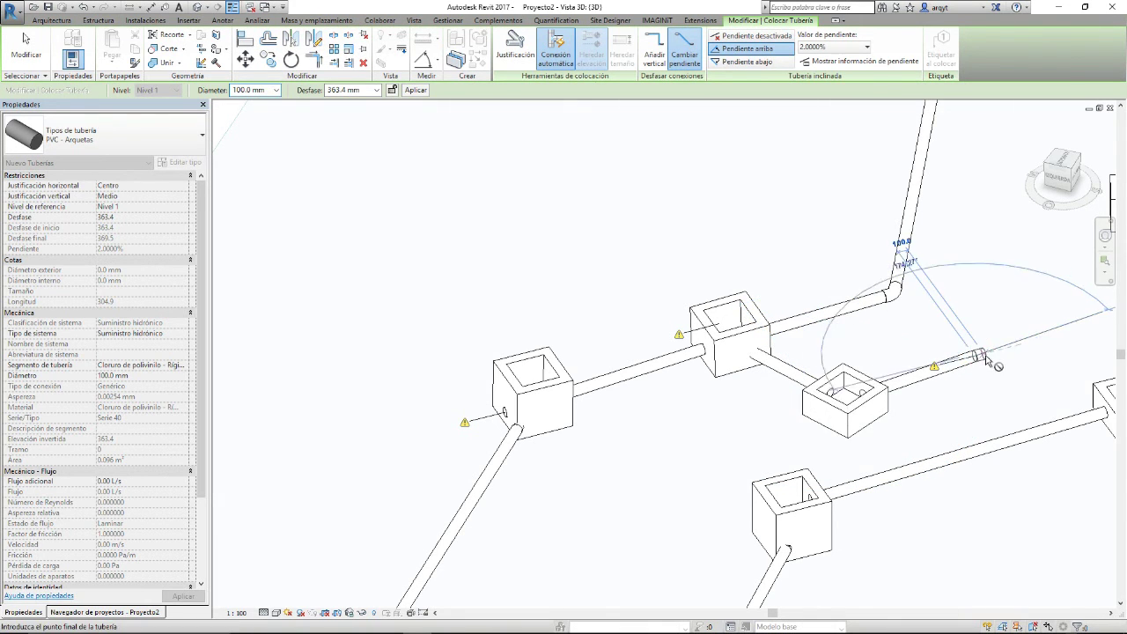
pyautogui.moveTo(995, 364); pyautogui.dragTo(608, 396, button='middle')
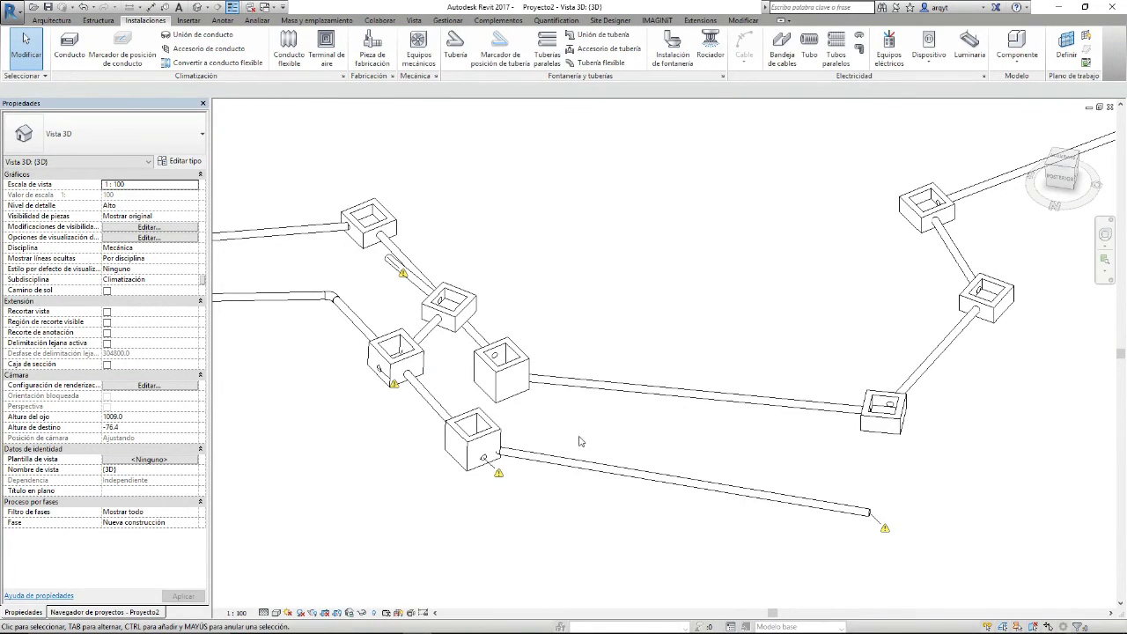
# Set the diameter of the PVC - Piezas pipe beyond the elbow to 125 mm
pyautogui.scroll(3, 635, 431)
pyautogui.keyDown('shift'); pyautogui.moveTo(630, 442); pyautogui.dragTo(649, 335, button='middle'); pyautogui.keyUp('shift')
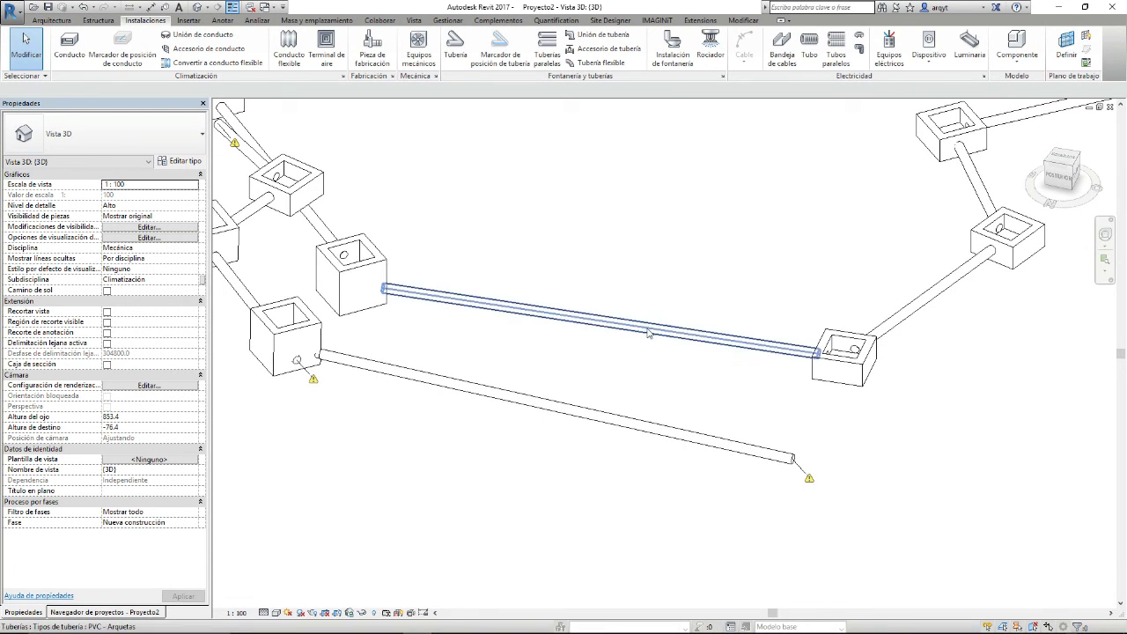
pyautogui.scroll(-3, 352, 300)
pyautogui.scroll(4, 381, 233)
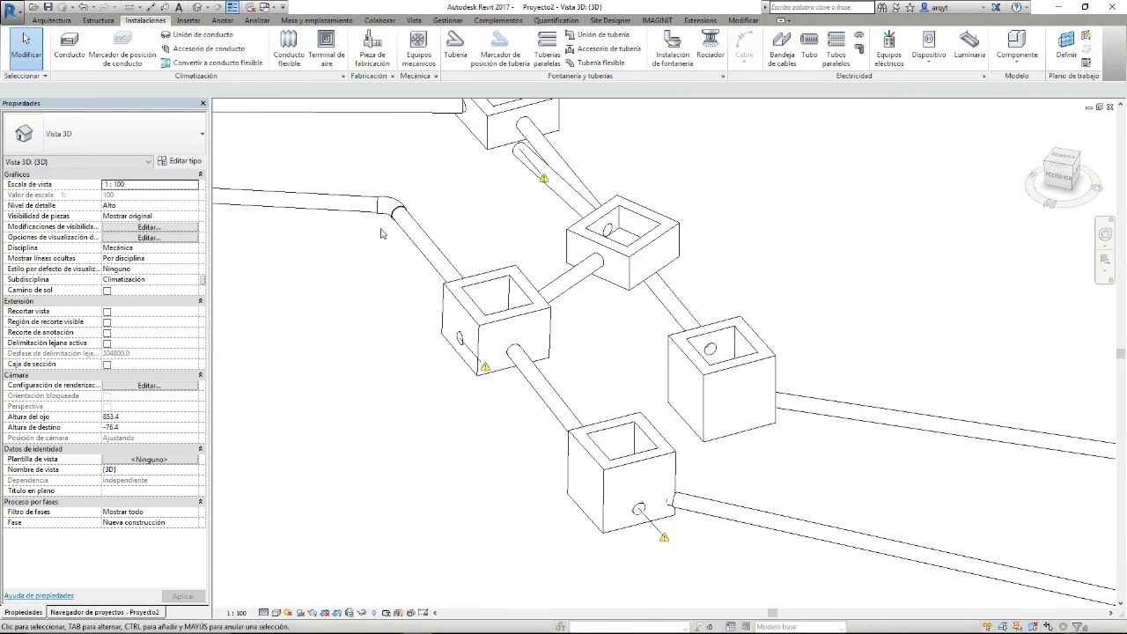
pyautogui.moveTo(381, 233); pyautogui.dragTo(746, 291, button='middle')
pyautogui.click(290, 237)
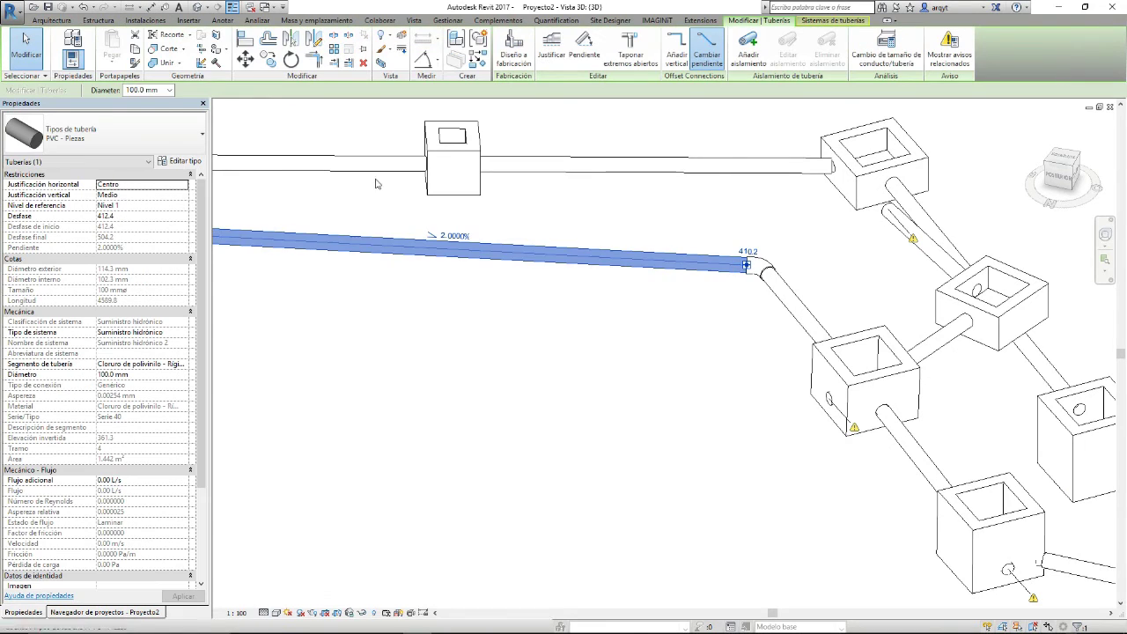
pyautogui.click(169, 90)
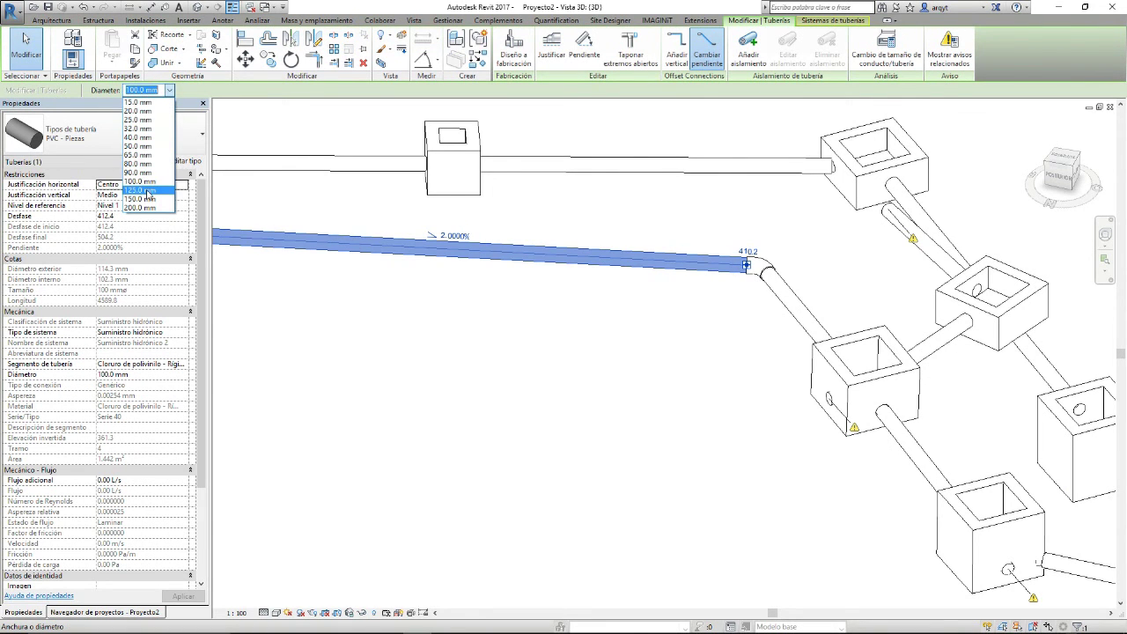
pyautogui.click(148, 191)
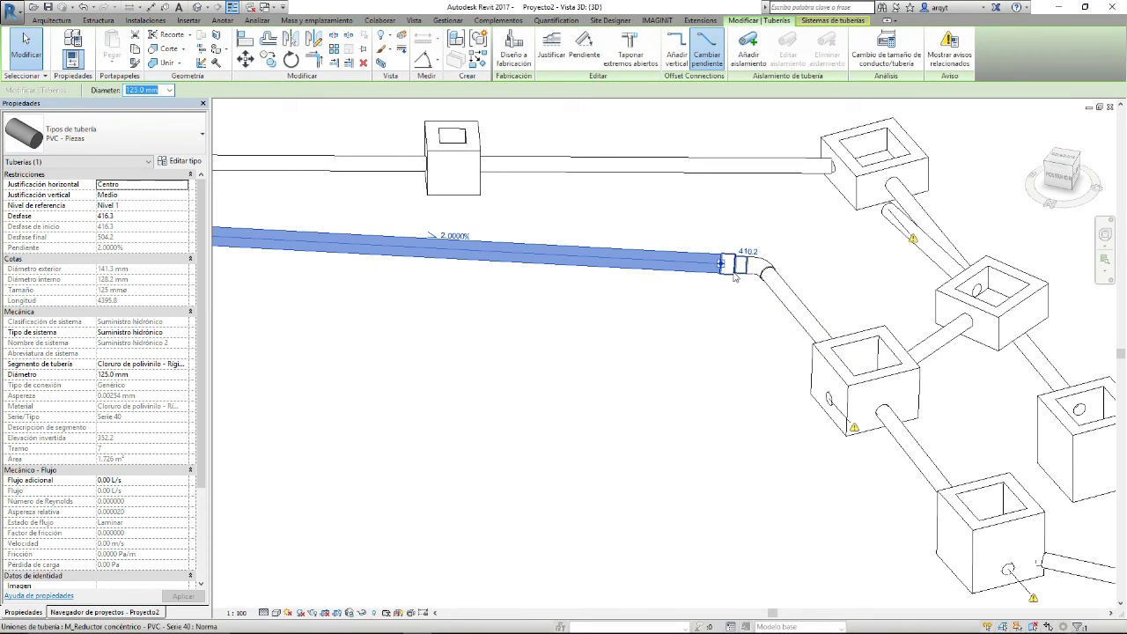
# Set the diameter of the open-ended PVC - Arquetas pipe with the 4.0000% slope to 125 mm
pyautogui.keyDown('shift'); pyautogui.moveTo(766, 268); pyautogui.dragTo(455, 347, button='middle'); pyautogui.keyUp('shift')
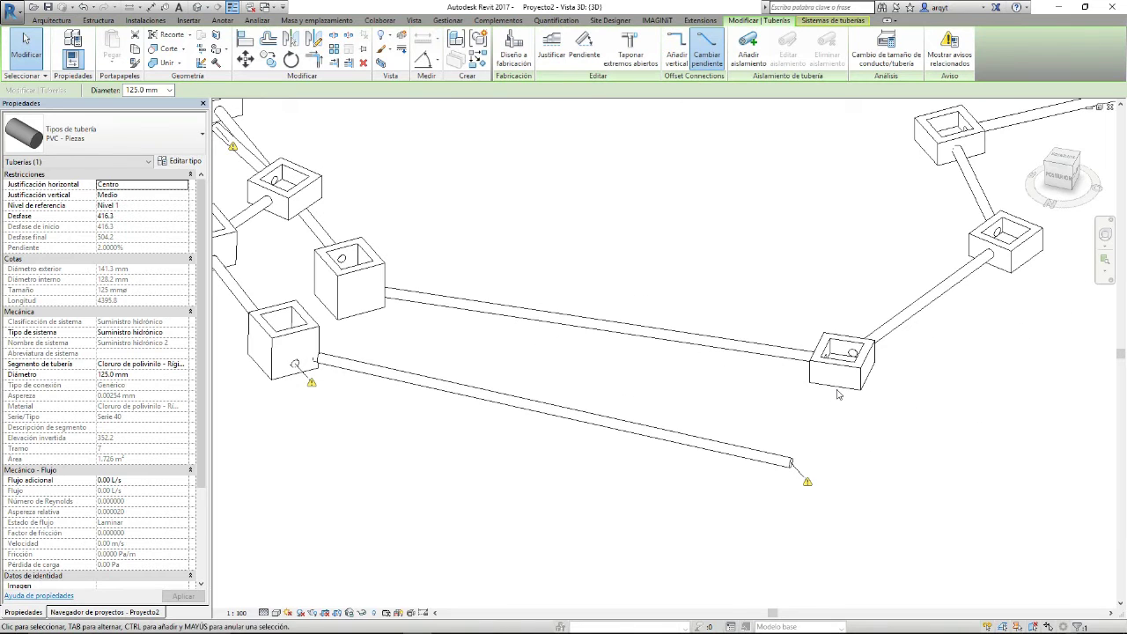
pyautogui.scroll(-3, 837, 394)
pyautogui.moveTo(837, 395); pyautogui.dragTo(633, 410, button='middle')
pyautogui.scroll(1, 628, 414)
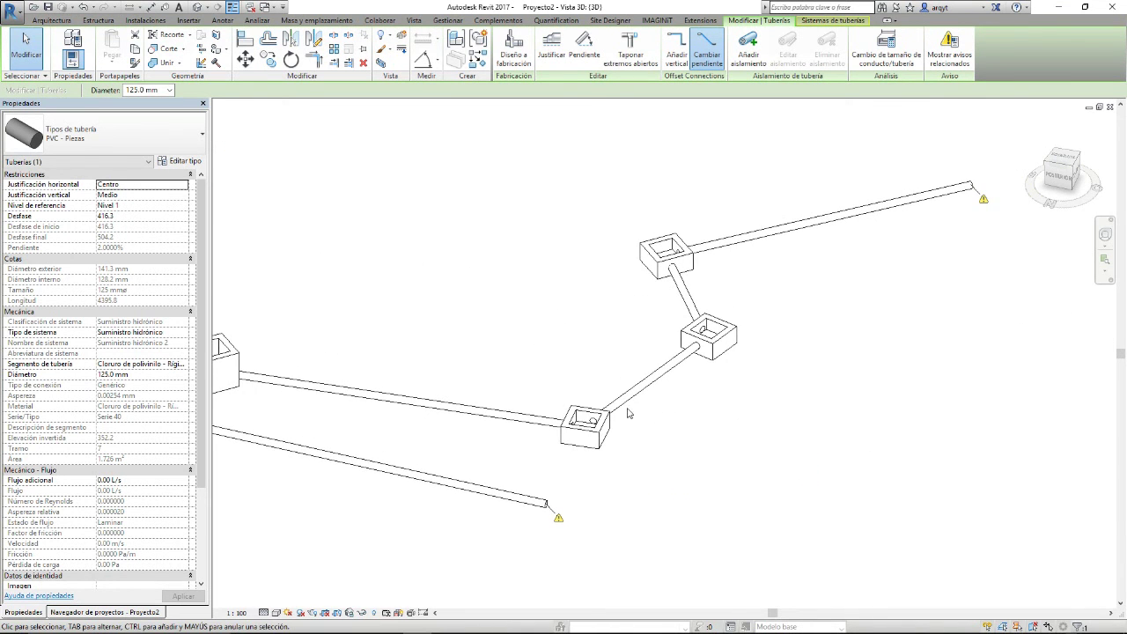
pyautogui.scroll(2, 813, 260)
pyautogui.click(783, 232)
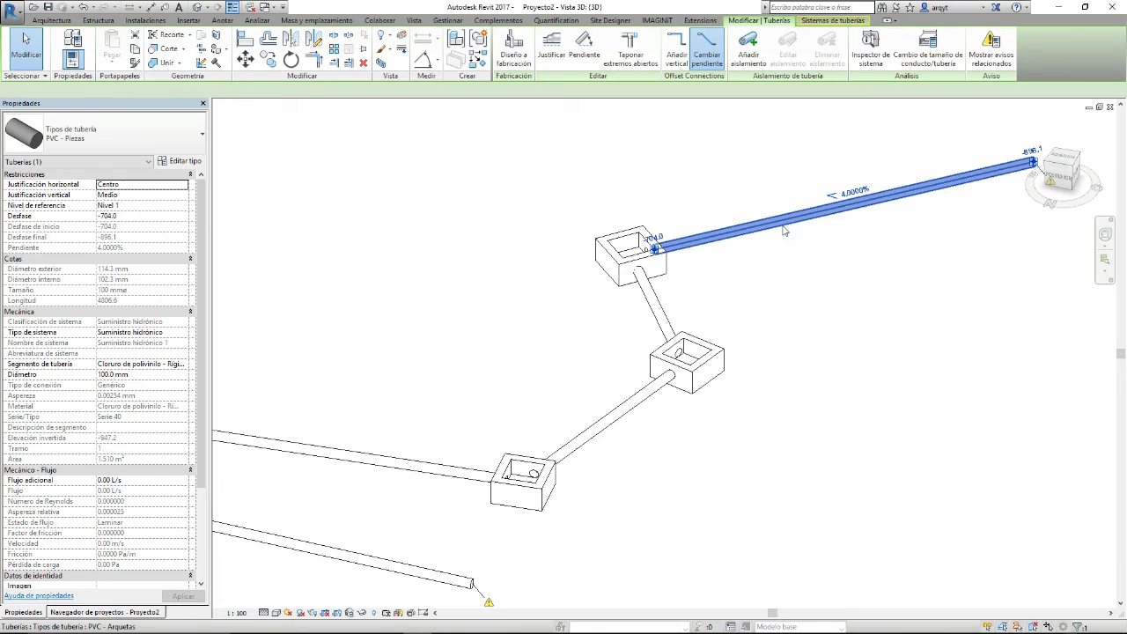
pyautogui.keyDown('shift'); pyautogui.moveTo(704, 343); pyautogui.dragTo(667, 319, button='middle'); pyautogui.keyUp('shift')
pyautogui.scroll(2, 691, 269)
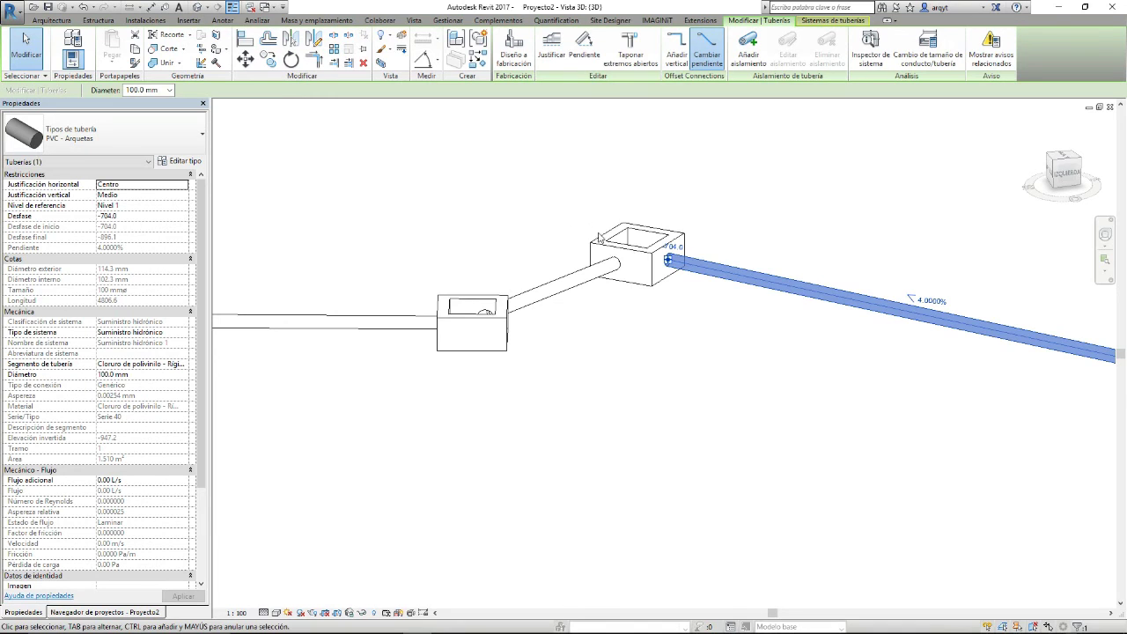
pyautogui.click(618, 249)
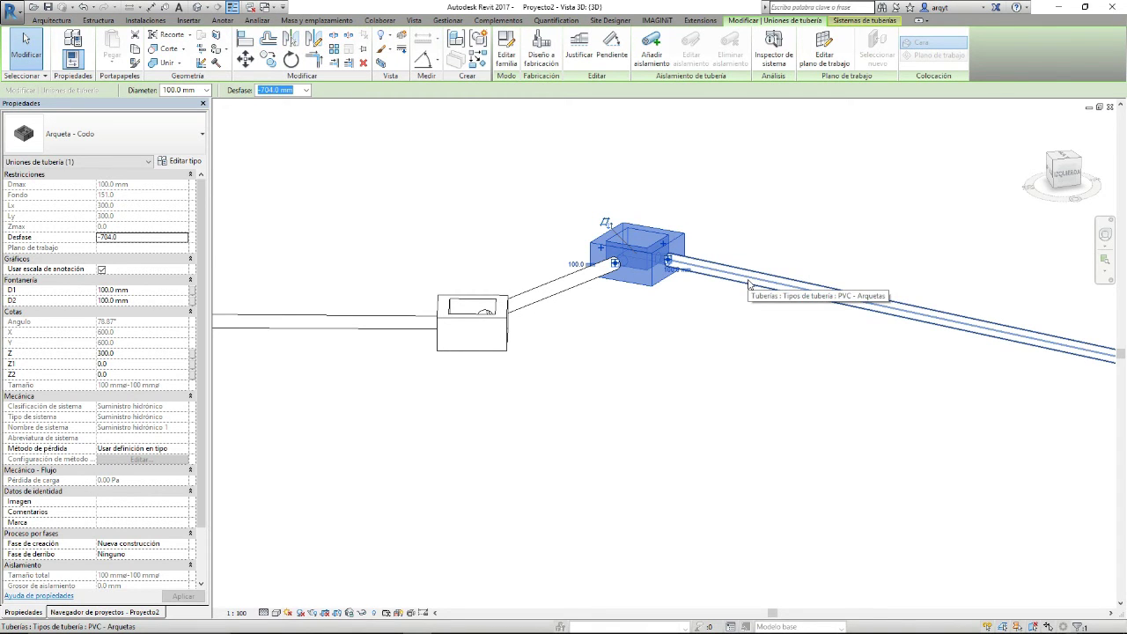
pyautogui.click(748, 284)
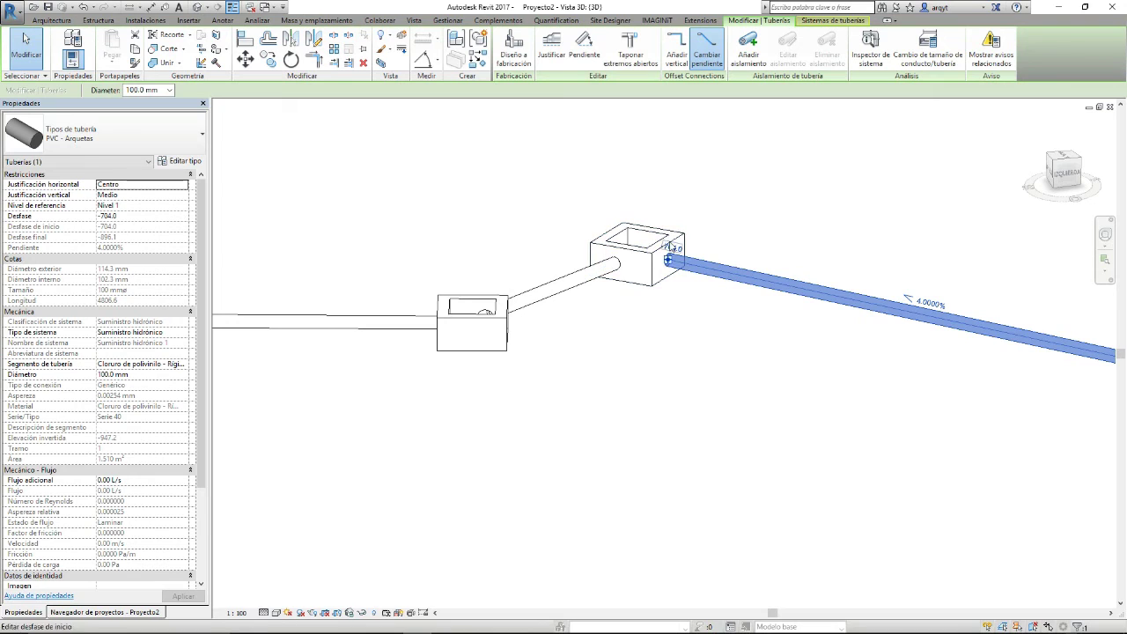
pyautogui.click(170, 92)
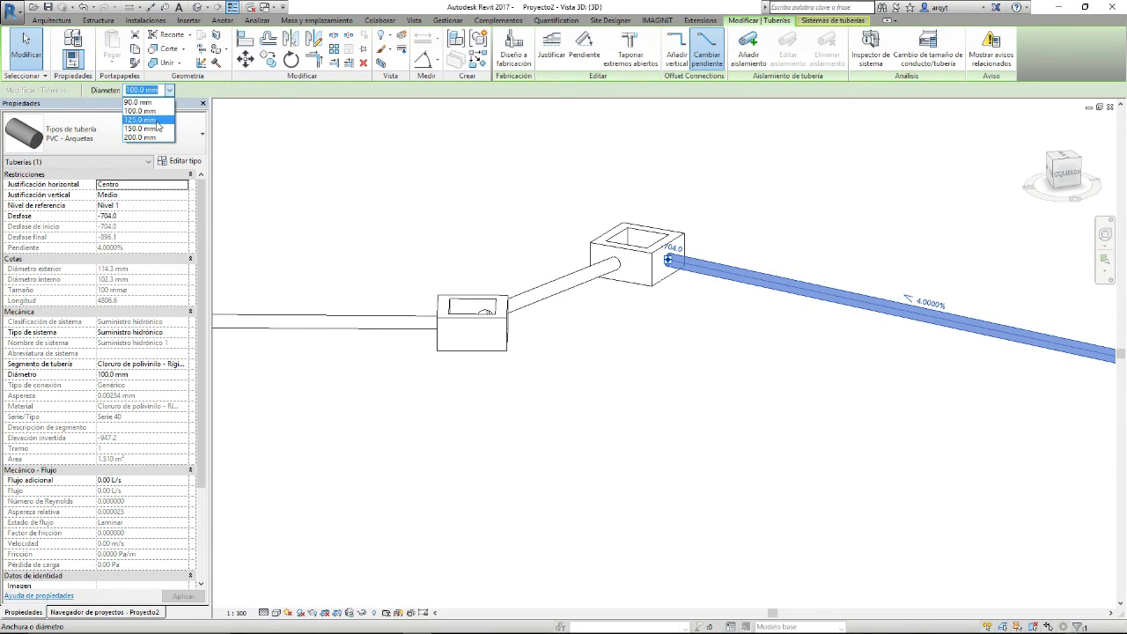
pyautogui.click(156, 120)
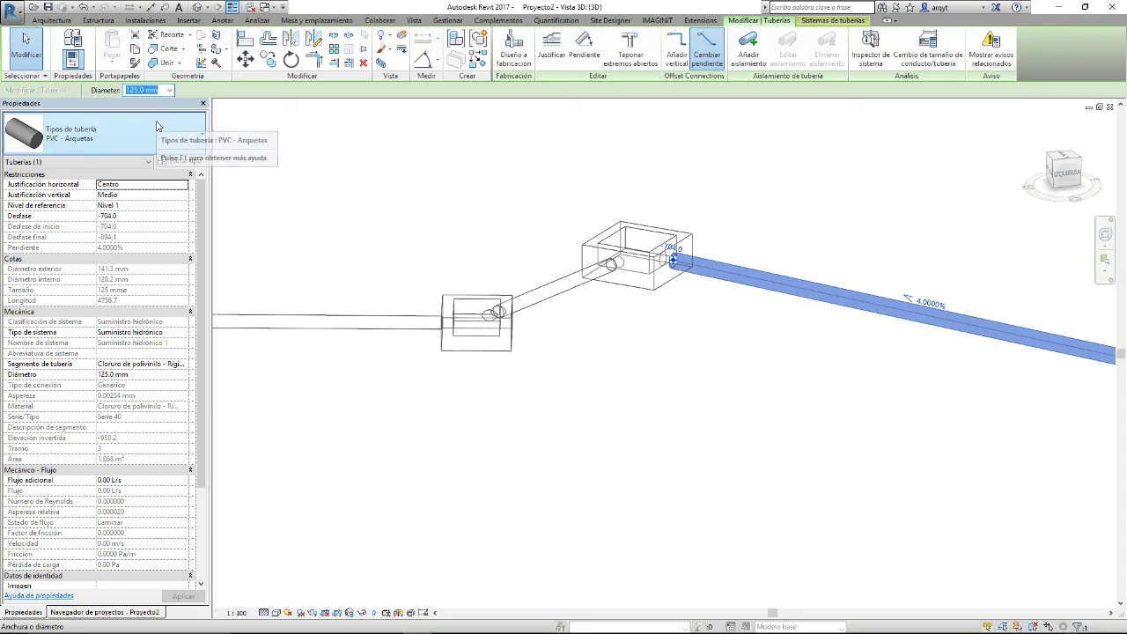
# Examine the Arqueta - Codo joining the 125 mm pipe, including its Pared type parameter and its connector diameters
pyautogui.click(648, 288)
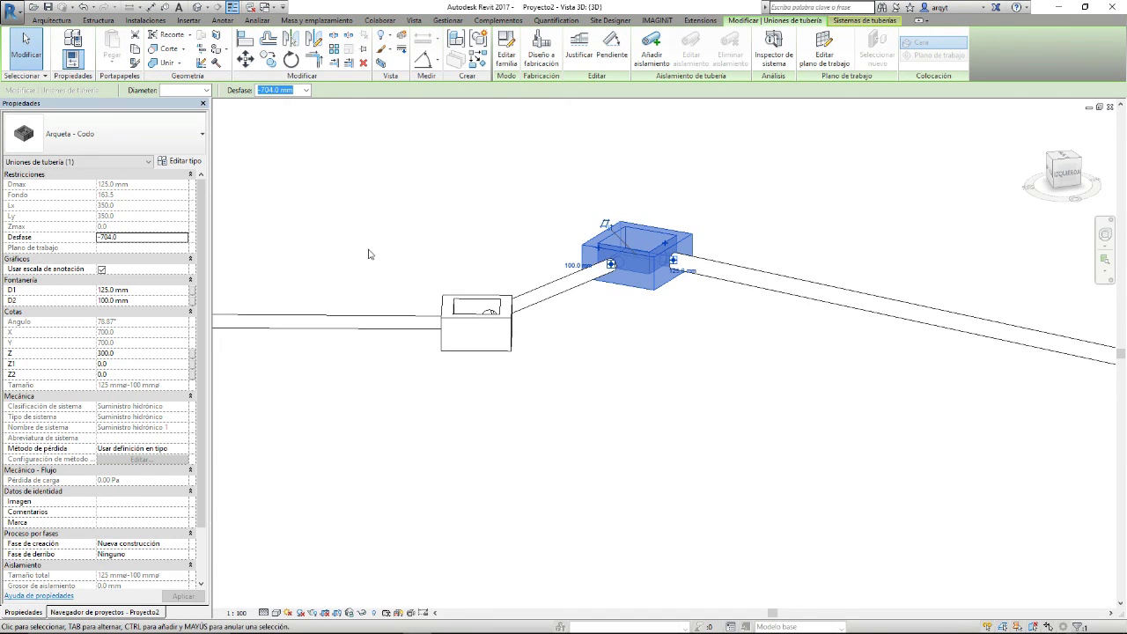
pyautogui.click(180, 161)
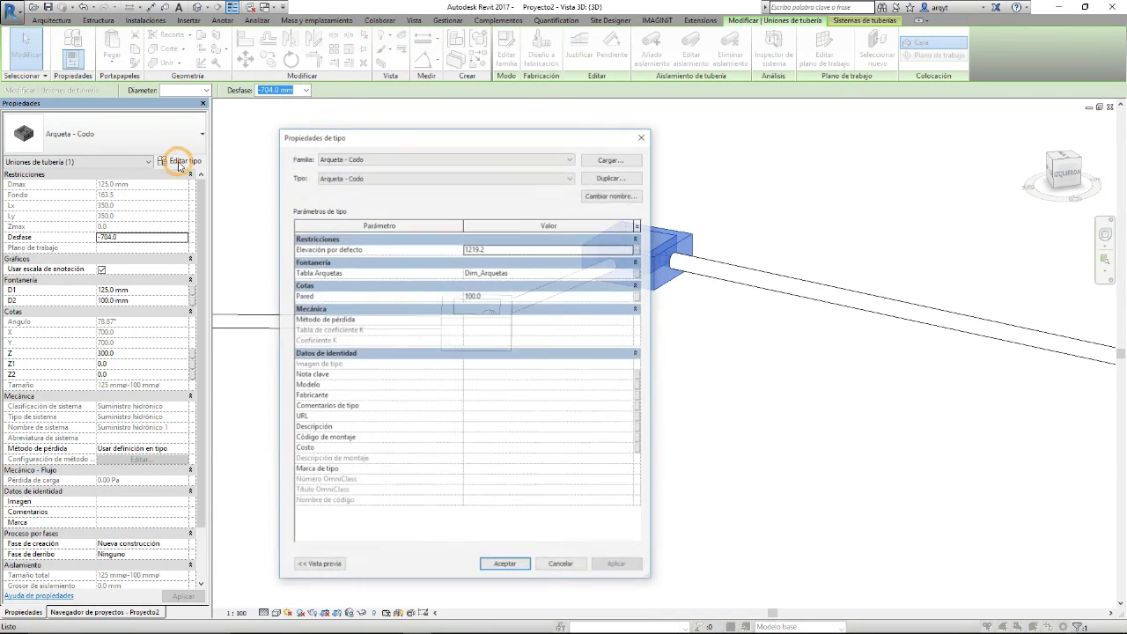
pyautogui.click(494, 295)
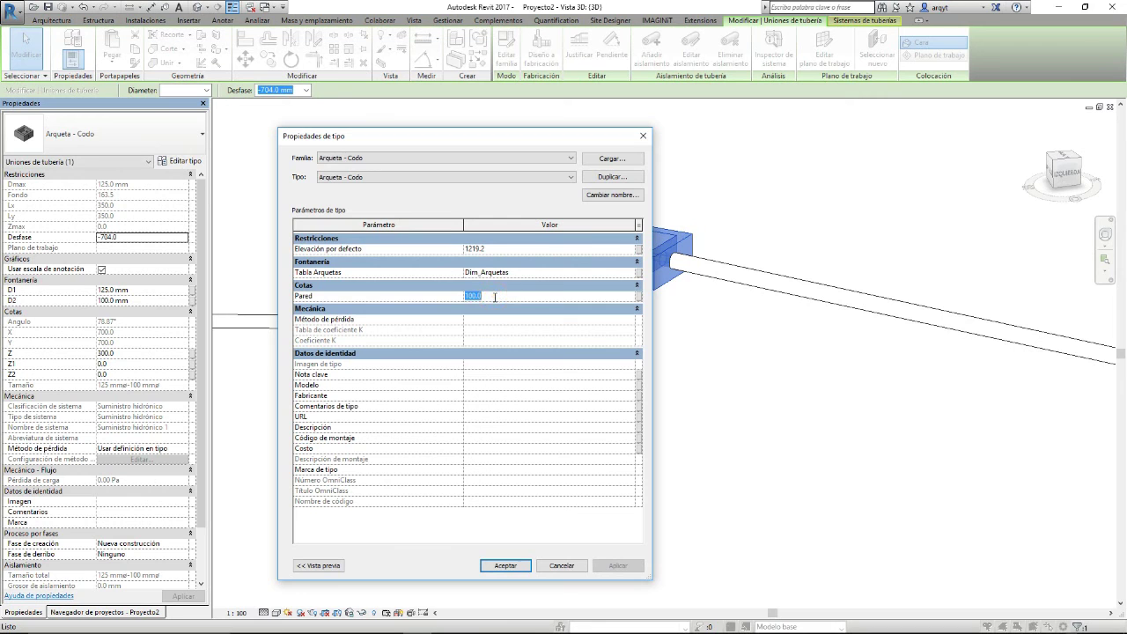
pyautogui.click(642, 138)
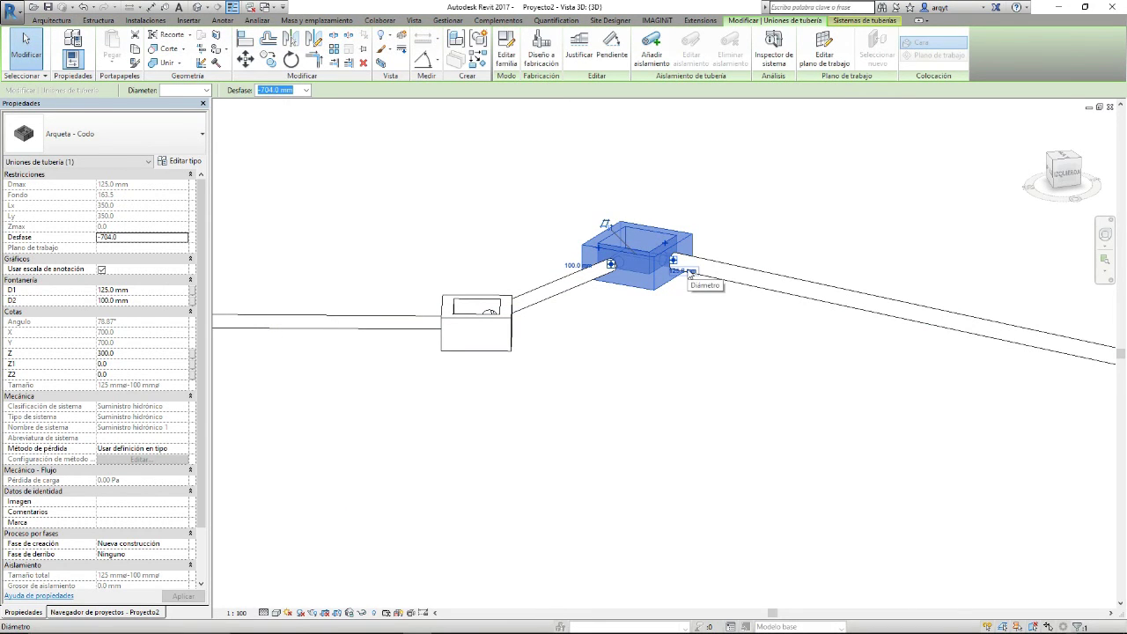
pyautogui.moveTo(738, 298); pyautogui.dragTo(683, 354, button='middle')
pyautogui.scroll(2, 597, 164)
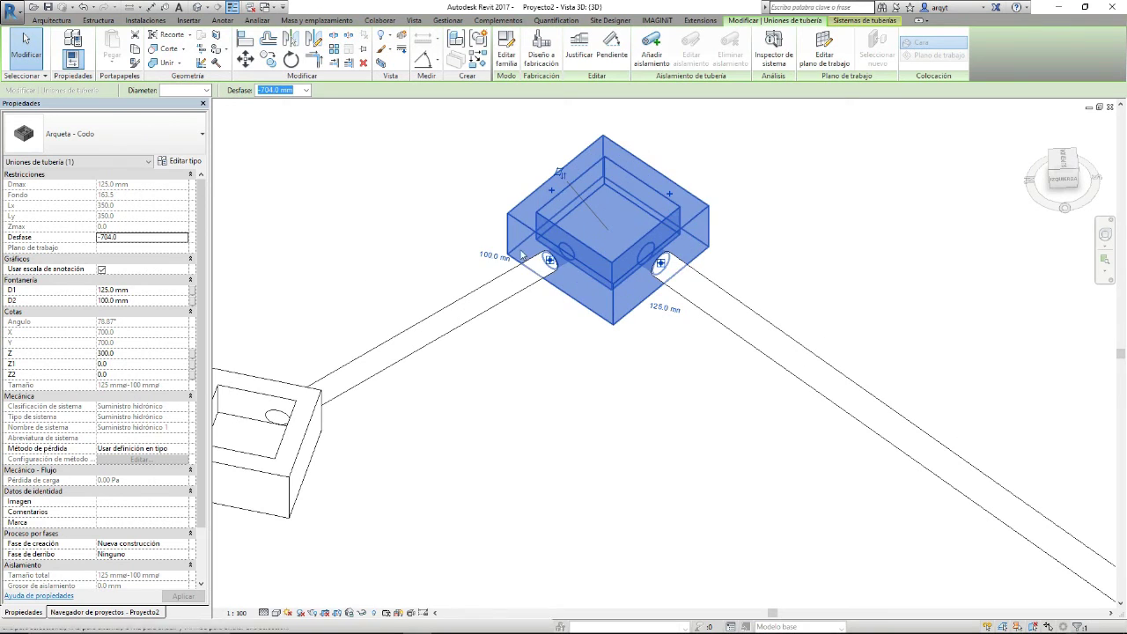
pyautogui.moveTo(665, 299); pyautogui.dragTo(708, 272, button='middle')
pyautogui.scroll(-1, 708, 272)
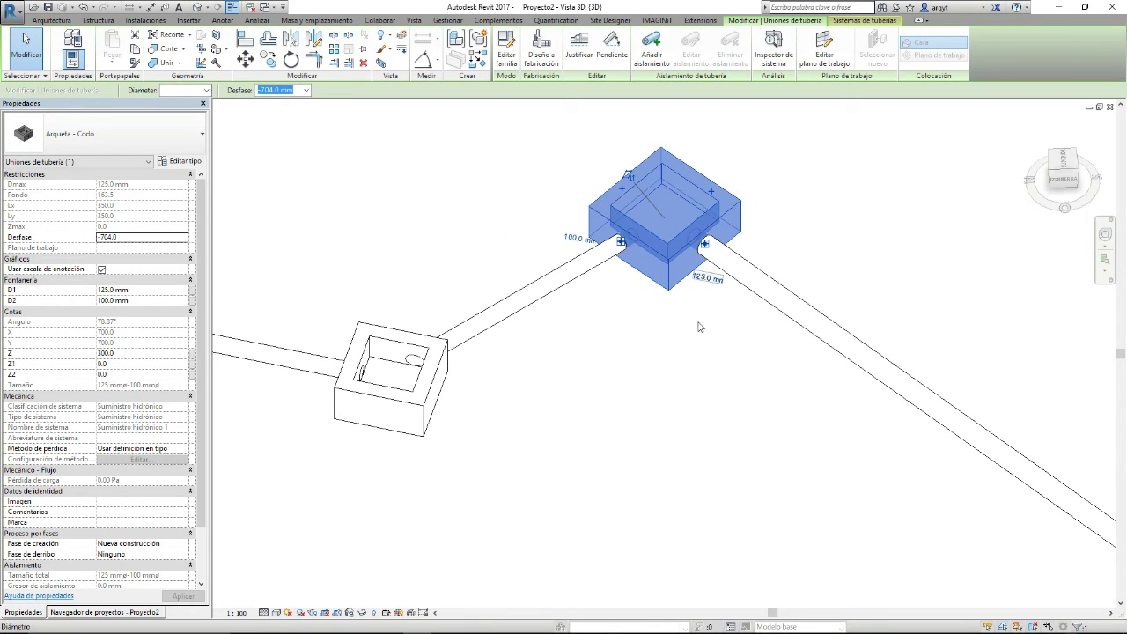
# Set the diameter of the unsloped PVC - Arquetas pipe between the two Arqueta - Codo fittings to 200 mm
pyautogui.keyDown('shift'); pyautogui.moveTo(704, 348); pyautogui.dragTo(944, 345, button='middle'); pyautogui.keyUp('shift')
pyautogui.scroll(-1, 728, 297)
pyautogui.scroll(-2, 730, 299)
pyautogui.scroll(-1, 940, 344)
pyautogui.scroll(1, 907, 343)
pyautogui.click(683, 337)
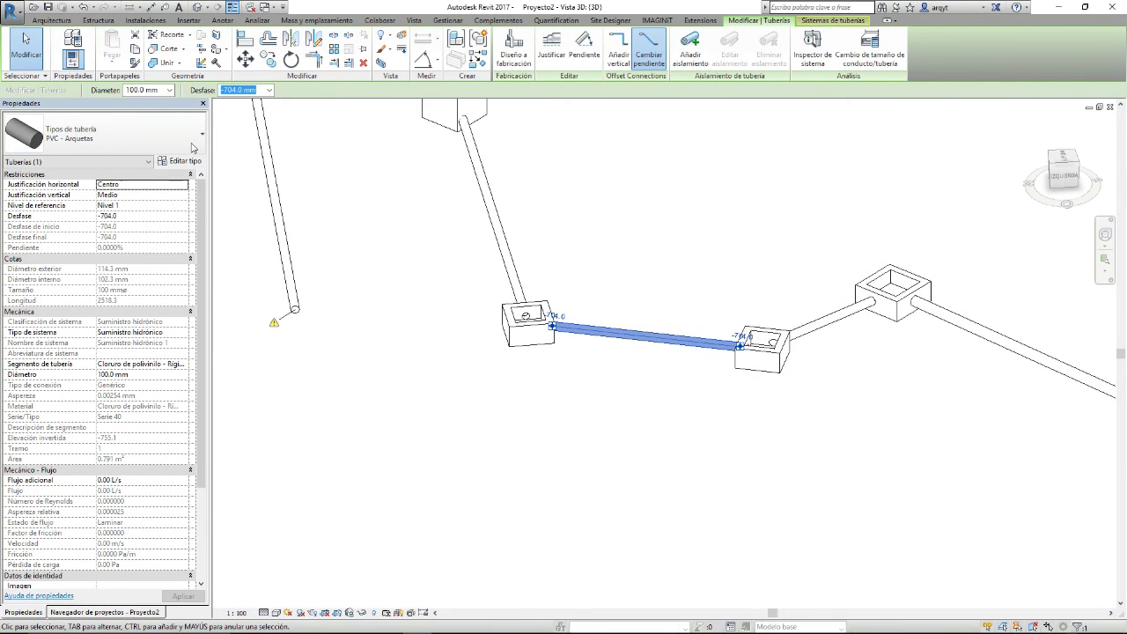
pyautogui.click(169, 90)
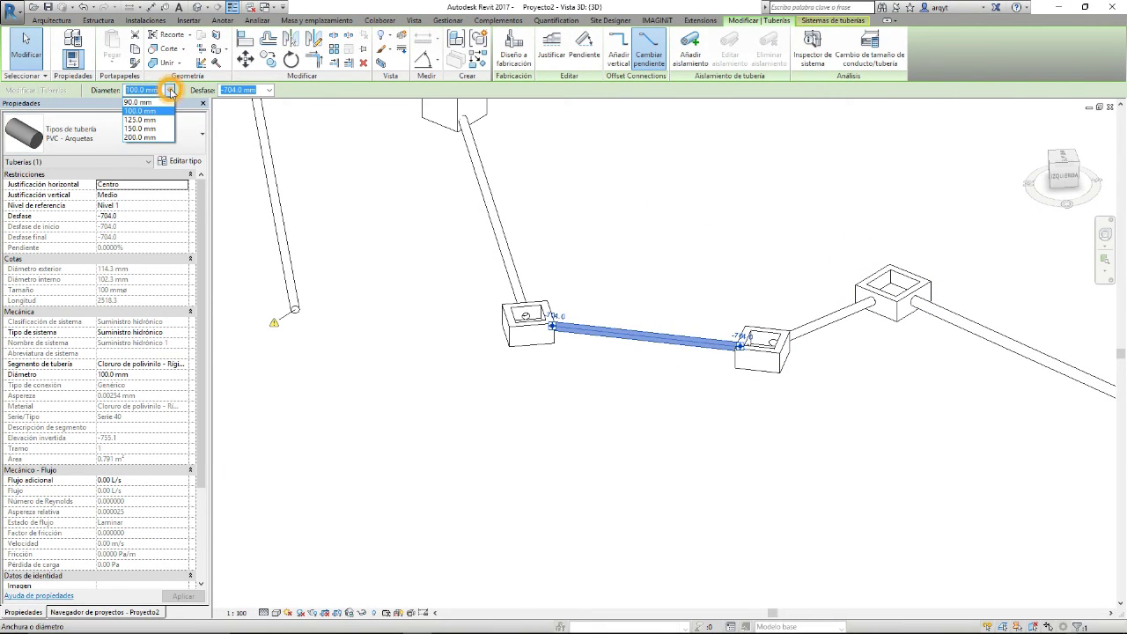
pyautogui.click(141, 137)
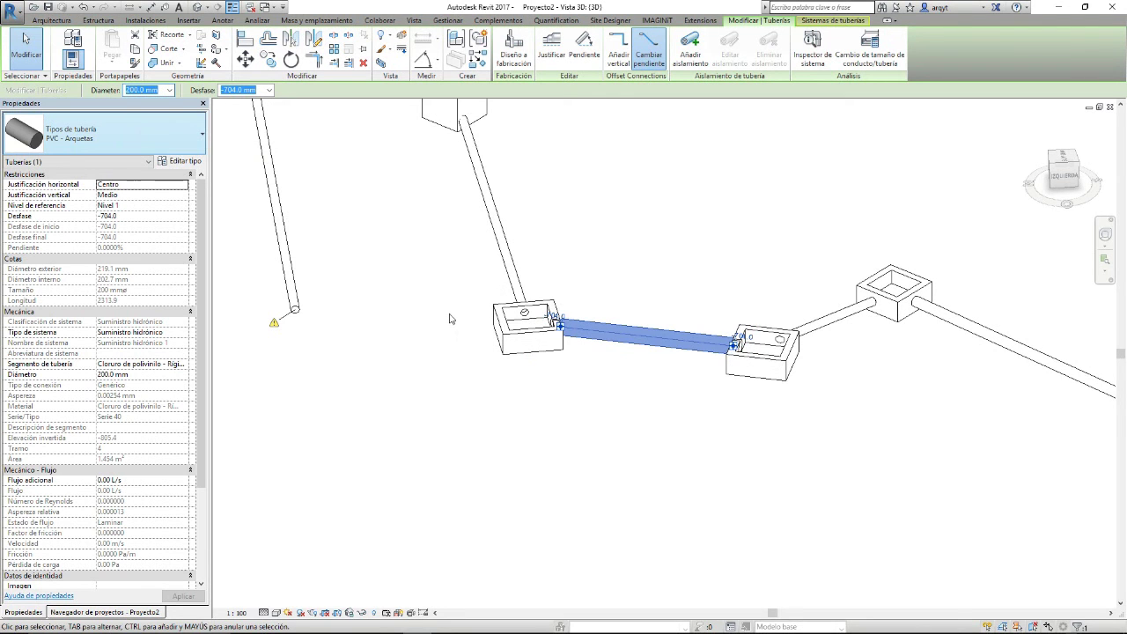
pyautogui.scroll(2, 738, 392)
pyautogui.moveTo(582, 376); pyautogui.dragTo(687, 394, button='middle')
pyautogui.press('Escape')
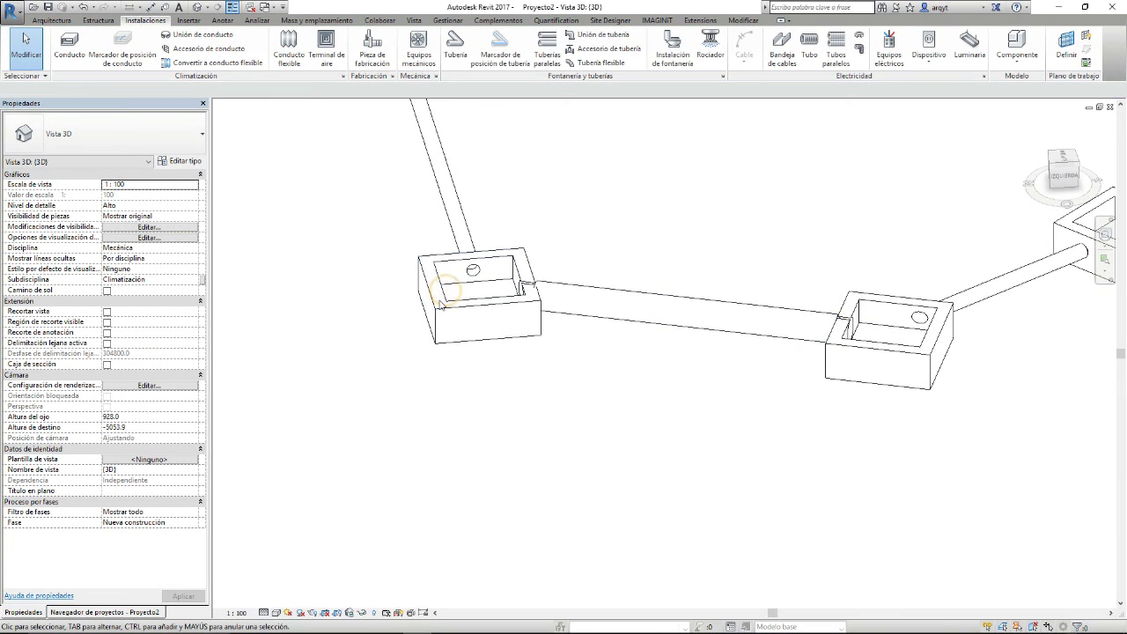
# Check the Arqueta - Codo at one end of the 200 mm pipe and set the Z of the one at the other end to 500
pyautogui.click(447, 296)
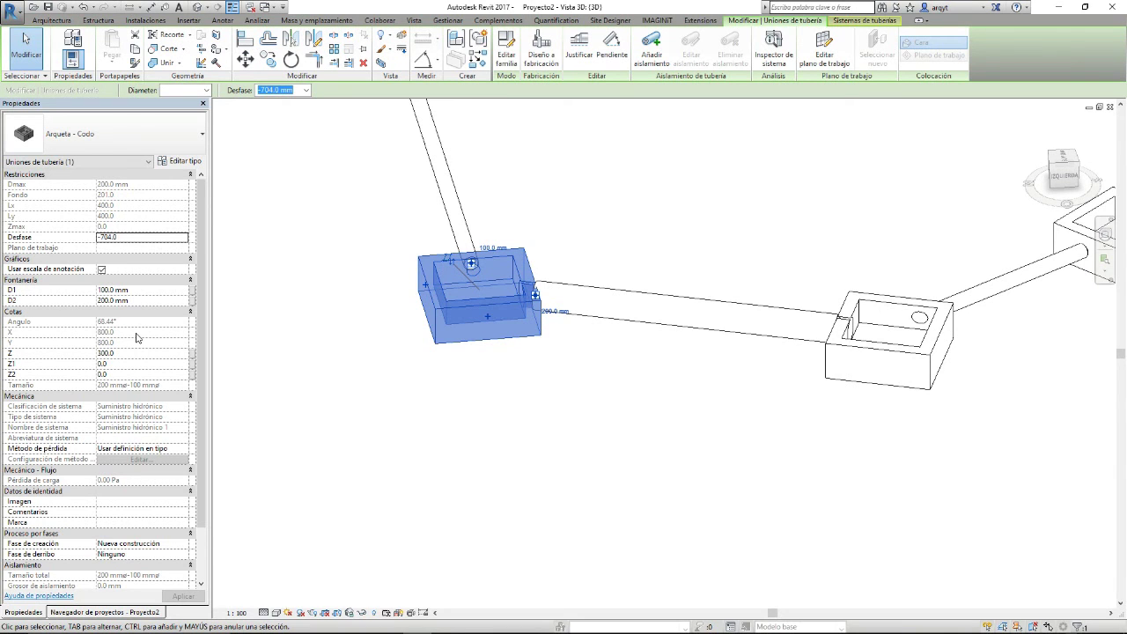
pyautogui.click(908, 345)
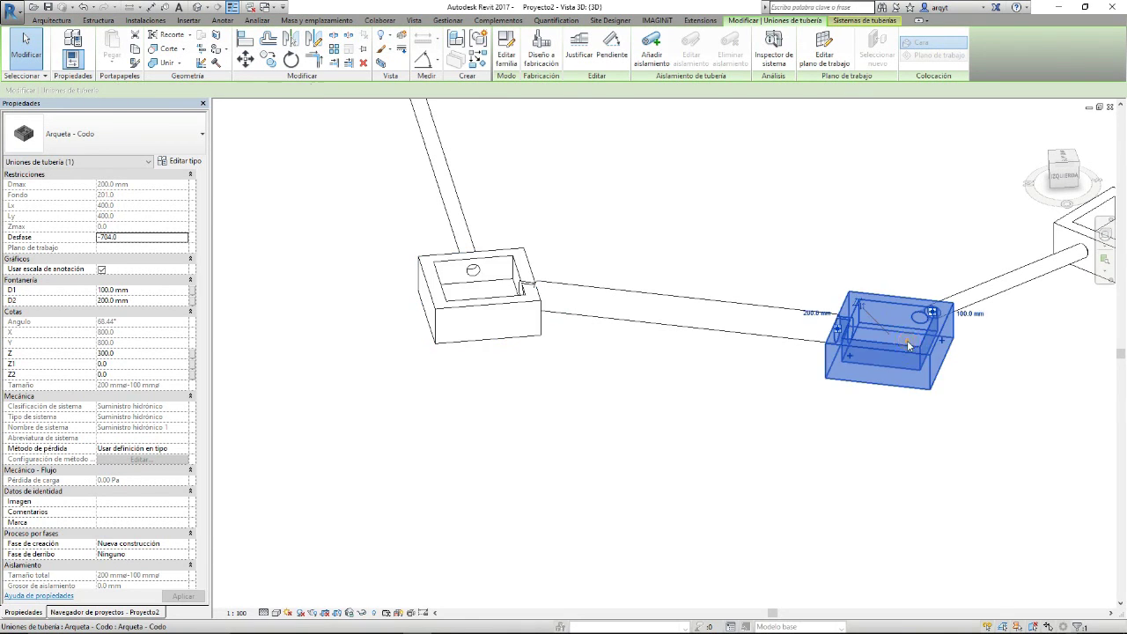
pyautogui.click(125, 355)
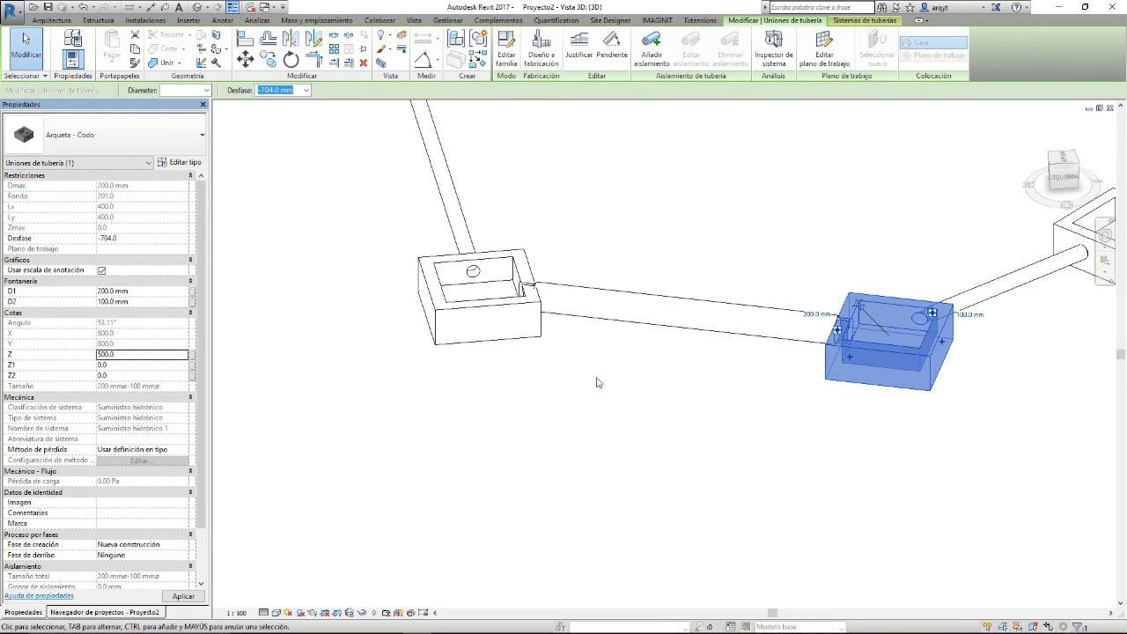
# Review the complete network of pipes and arquetas in the 3D view from several angles with nothing selected
pyautogui.moveTo(819, 371); pyautogui.dragTo(749, 452, button='middle')
pyautogui.scroll(-2, 771, 407)
pyautogui.moveTo(938, 412); pyautogui.dragTo(797, 464, button='middle')
pyautogui.scroll(-3, 555, 418)
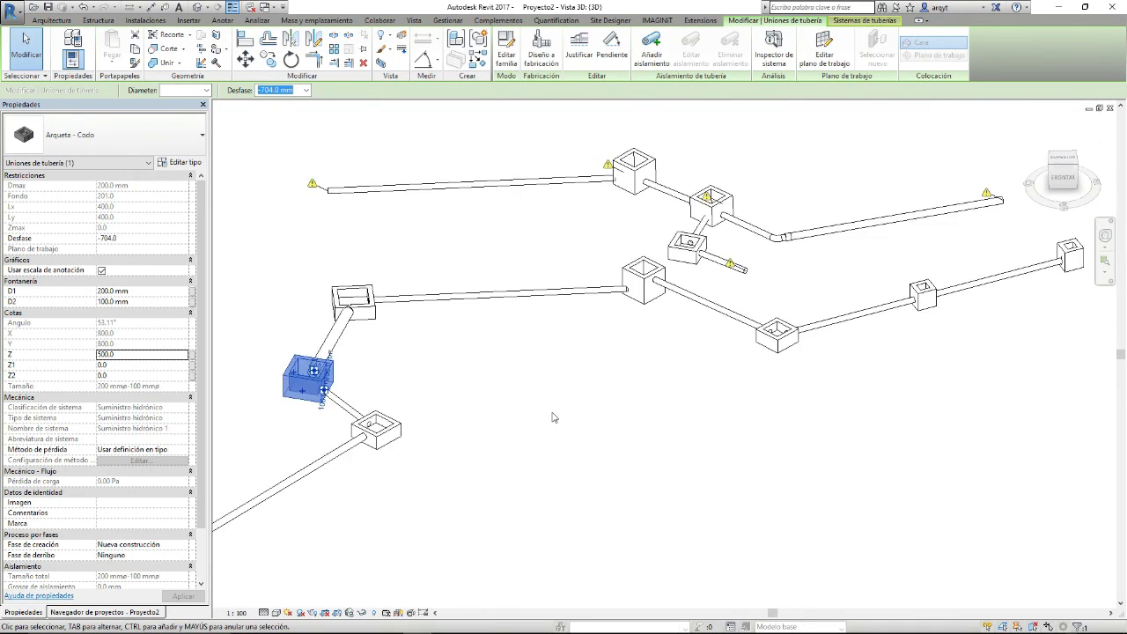
pyautogui.keyDown('shift'); pyautogui.moveTo(621, 400); pyautogui.dragTo(667, 406, button='middle'); pyautogui.keyUp('shift')
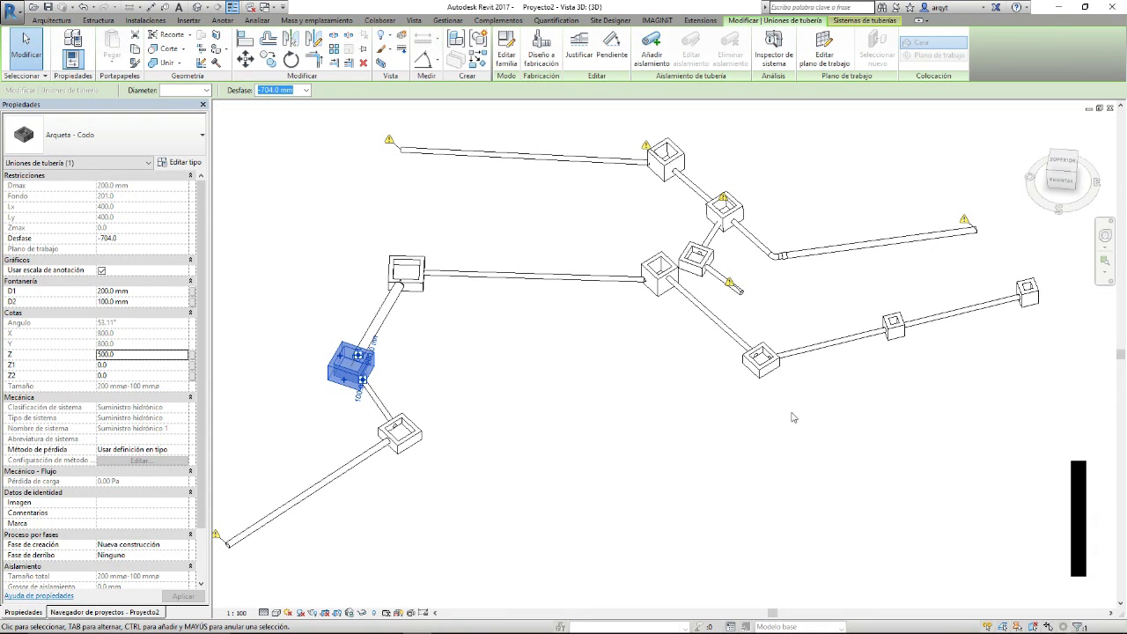
pyautogui.click(775, 414)
pyautogui.keyDown('shift'); pyautogui.moveTo(810, 432); pyautogui.dragTo(798, 257, button='middle'); pyautogui.keyUp('shift')
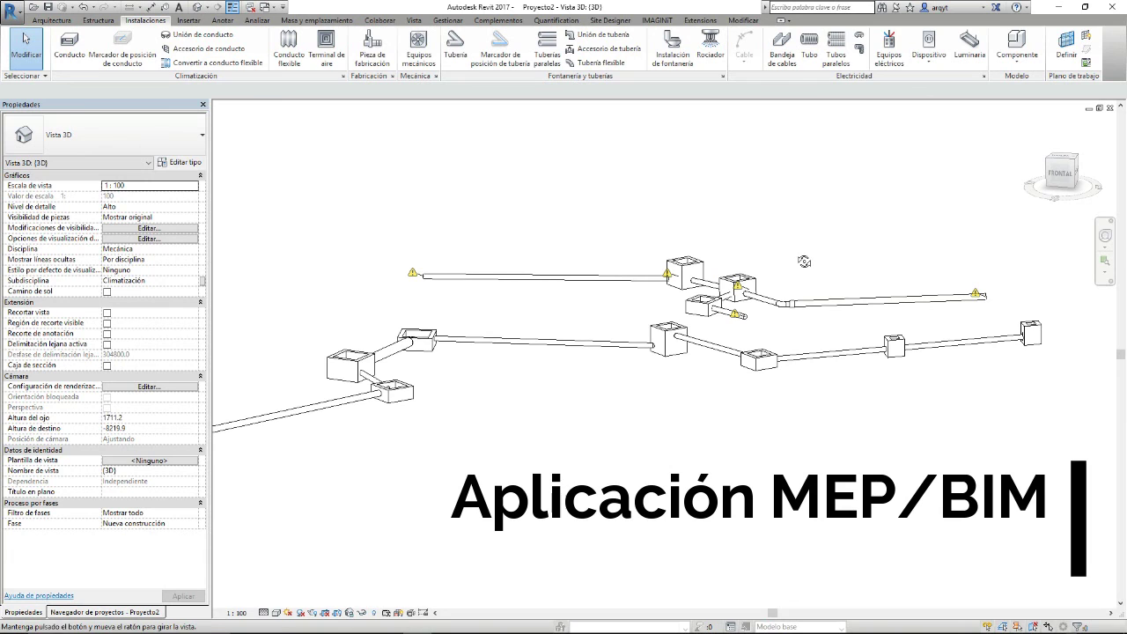